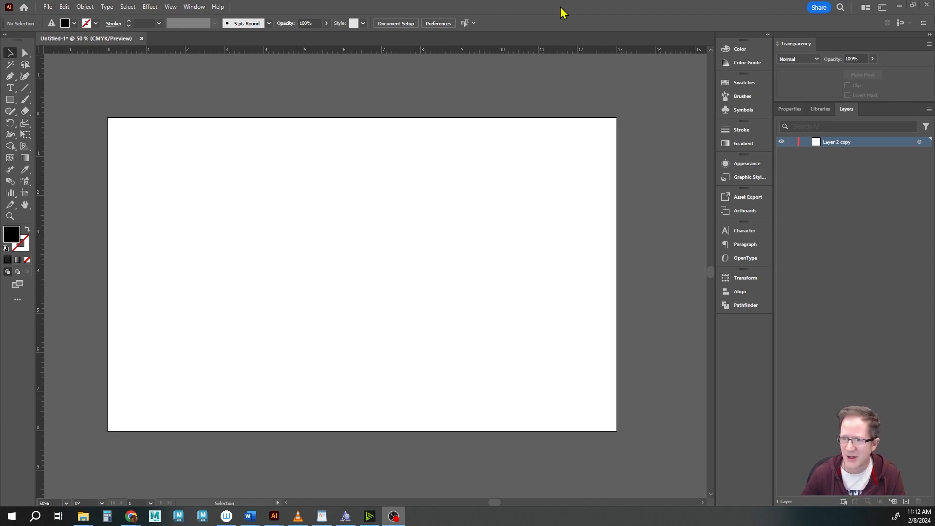
- Place a "Lorem ipsum" point text near the artboard's upper left and draw a wide area text box filled with placeholder text below it
click(555, 10)
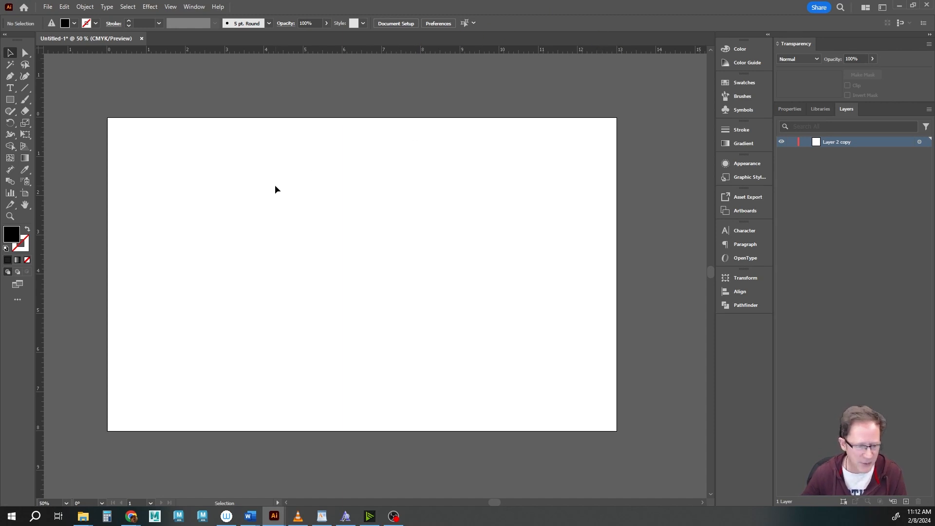
click(11, 88)
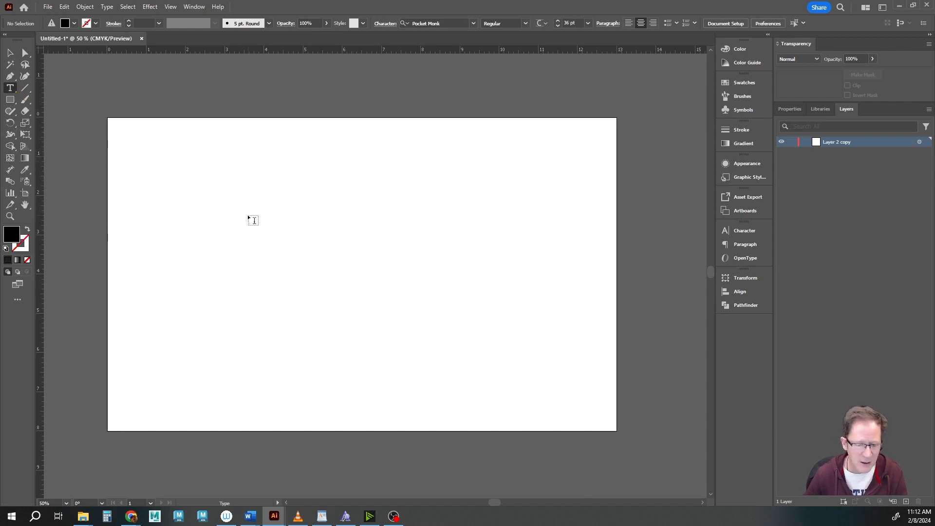
click(240, 175)
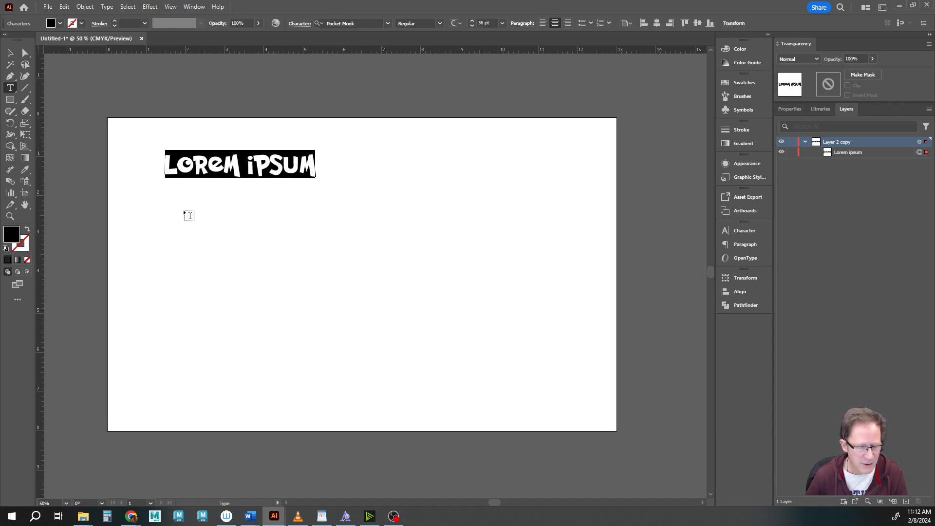
drag(170, 208, 519, 332)
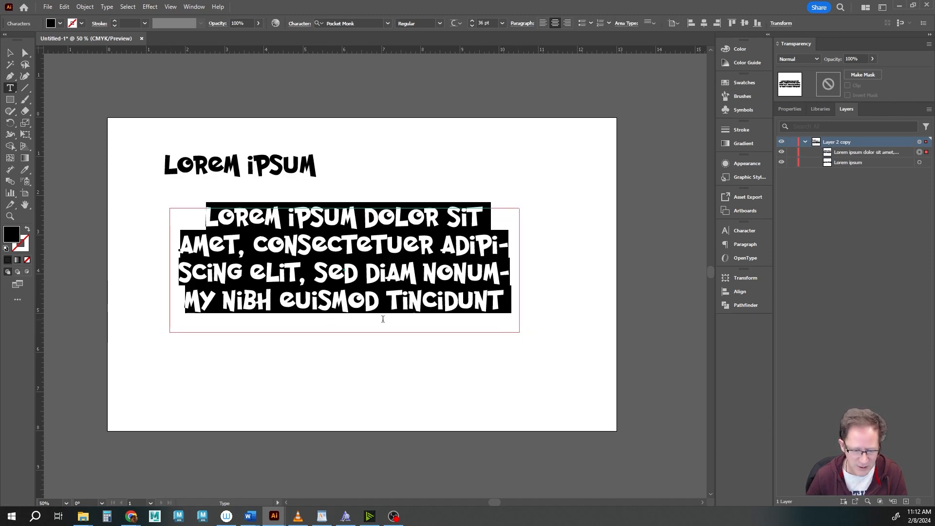
click(9, 53)
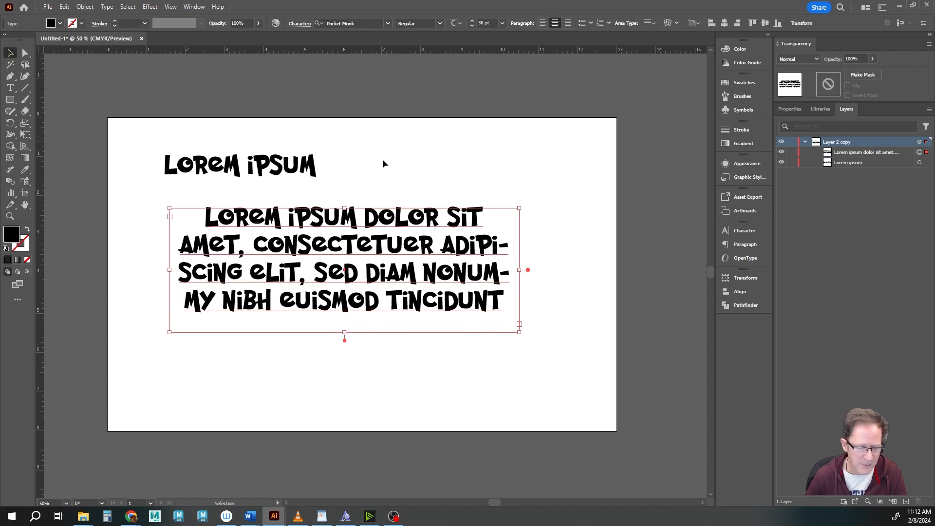
- Try scaling the short "Lorem ipsum" point text by its corner and undo the change
click(209, 175)
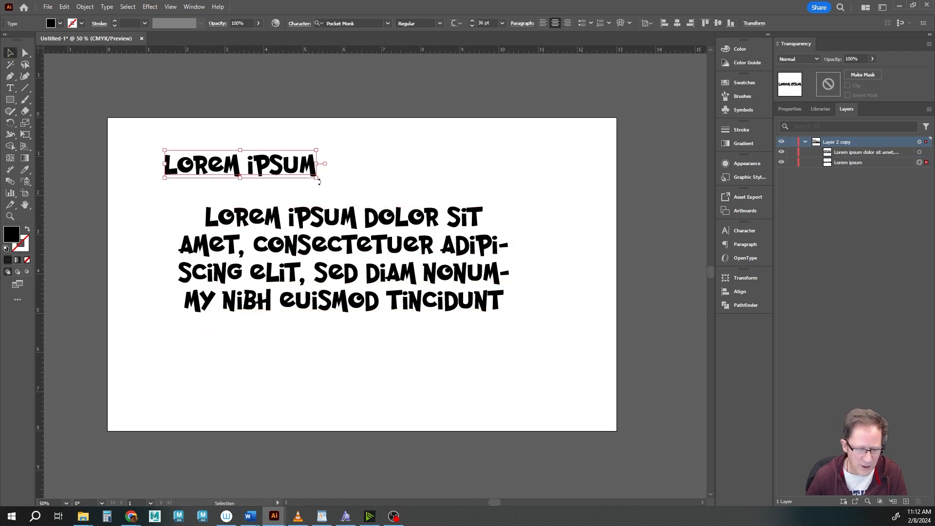
mouse_move(316, 177)
mouse_down()
mouse_move(402, 209)
mouse_move(327, 182)
mouse_up()
key(ctrl+z)
- Convert the short "Lorem ipsum" text to area type, enlarge its frame, and move it toward the artboard's upper middle
click(261, 163)
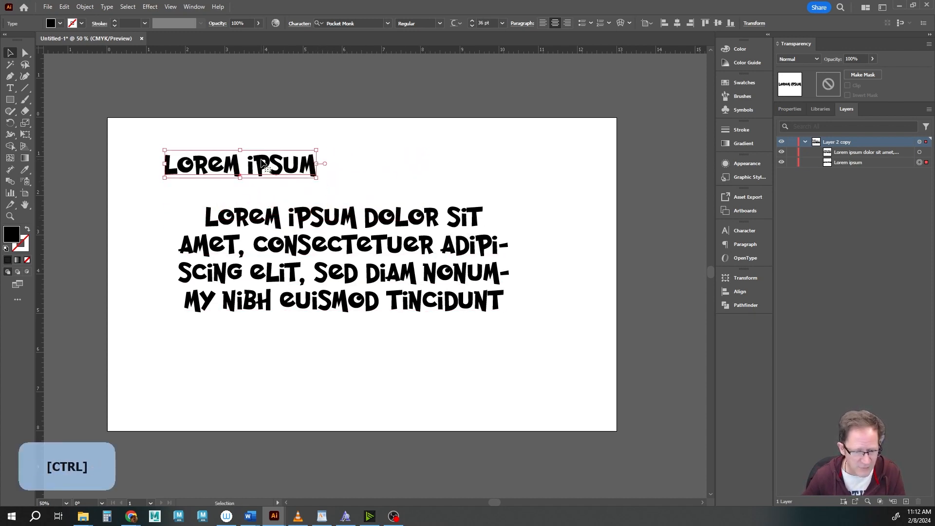
click(88, 7)
mouse_move(108, 8)
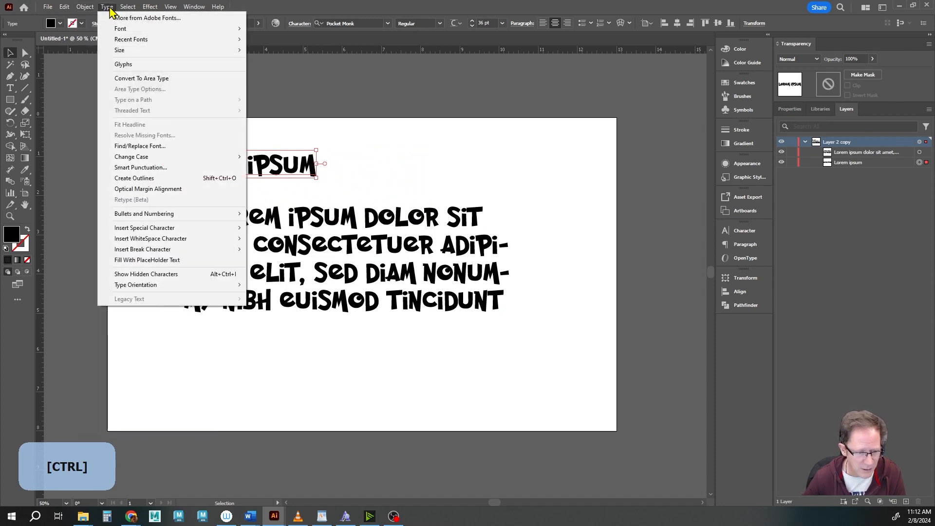
click(132, 79)
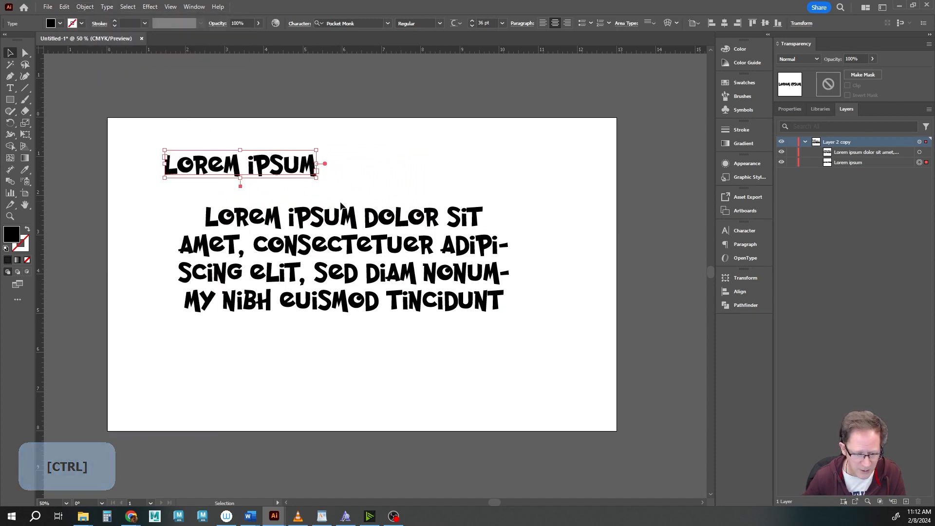
drag(317, 178, 431, 252)
drag(340, 165, 418, 156)
- Append "sdflajshdfkjhslfkj" after "Lorem ipsum" in the enlarged text frame so the text wraps, and finish editing
double_click(418, 156)
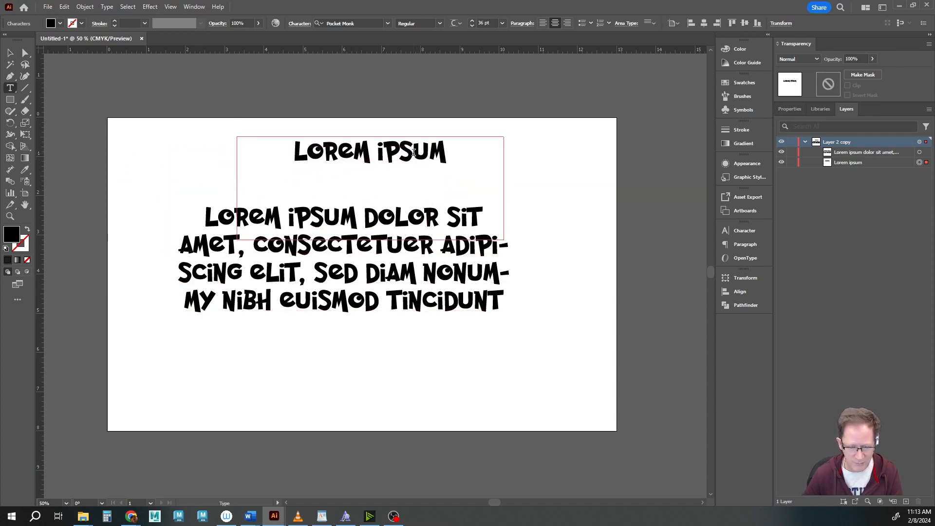
key(End)
text(sdflajshdf)
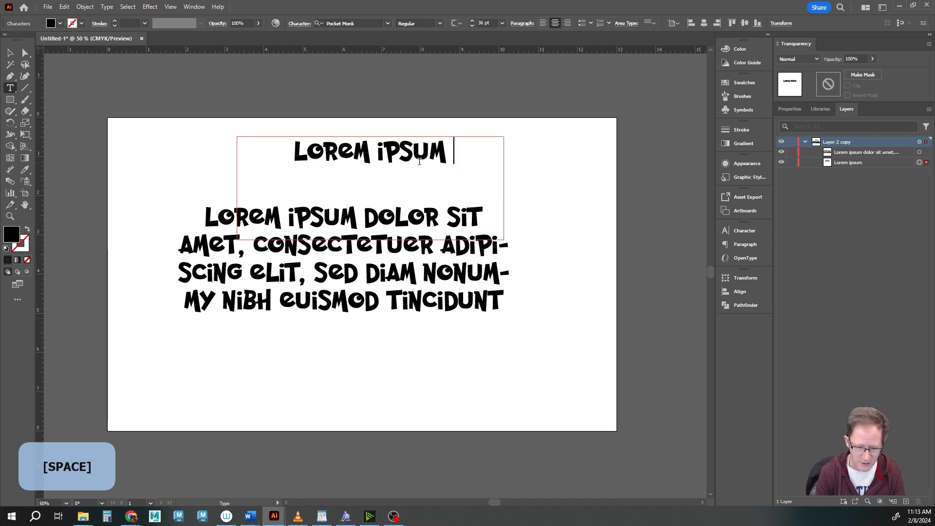
text(kjhslfkj)
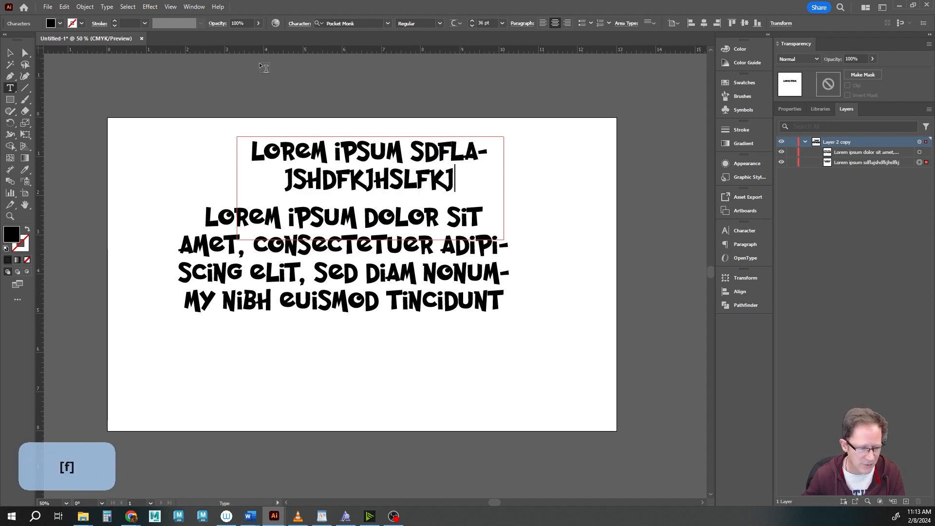
click(10, 52)
- Delete the longer placeholder paragraph and move the remaining text frame to the middle of the artboard
drag(303, 182, 174, 174)
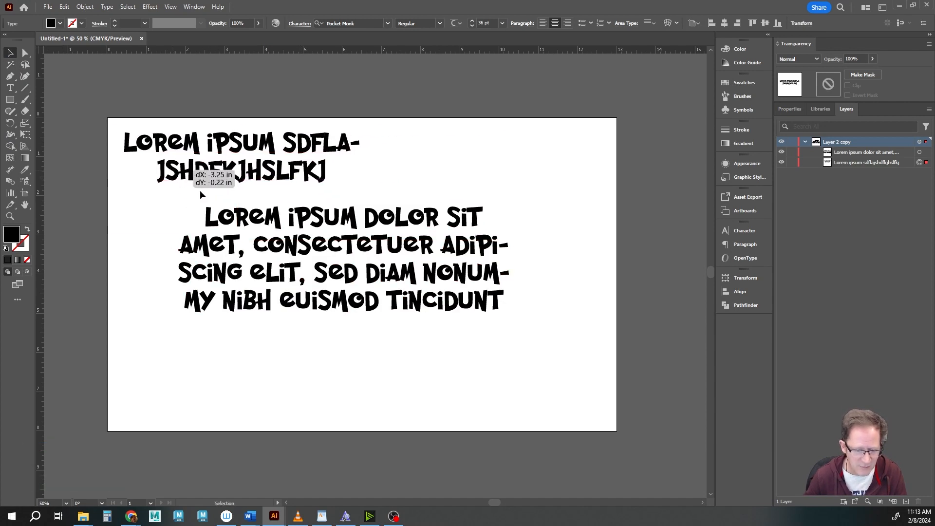
click(281, 248)
drag(281, 248, 348, 307)
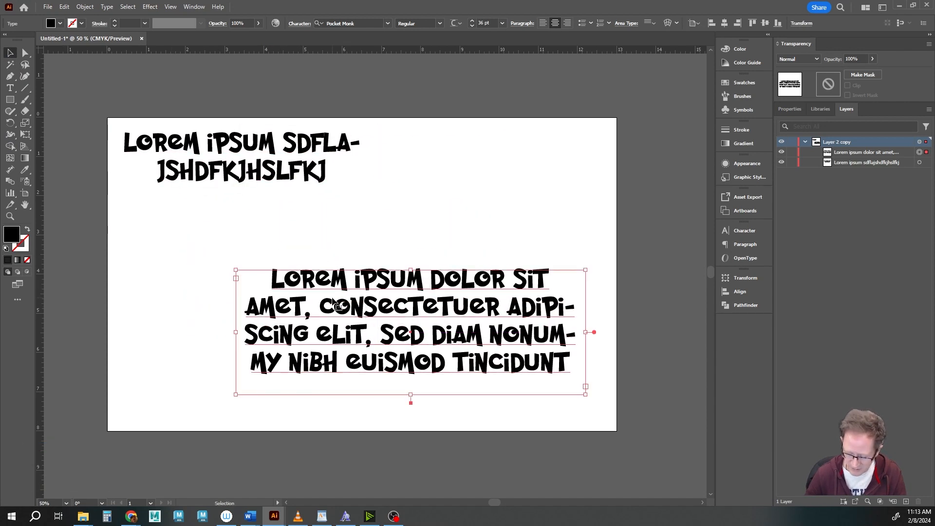
key(Delete)
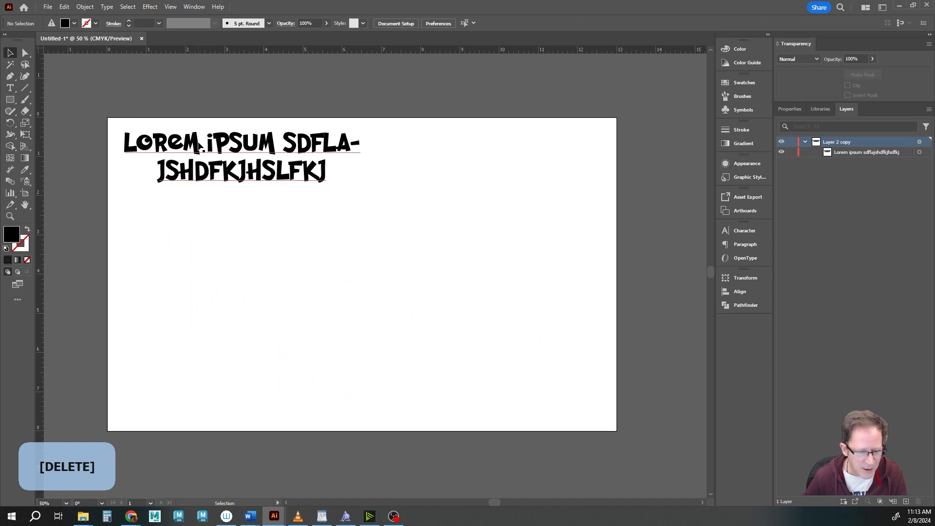
drag(194, 145, 296, 238)
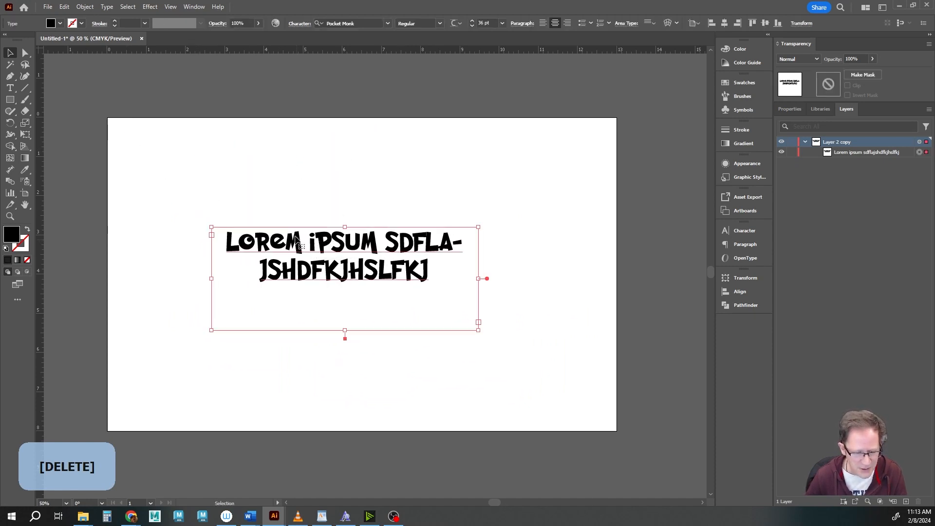
- Set the text's fill to the pale pink colour E2C9D0
double_click(12, 239)
drag(478, 302, 482, 210)
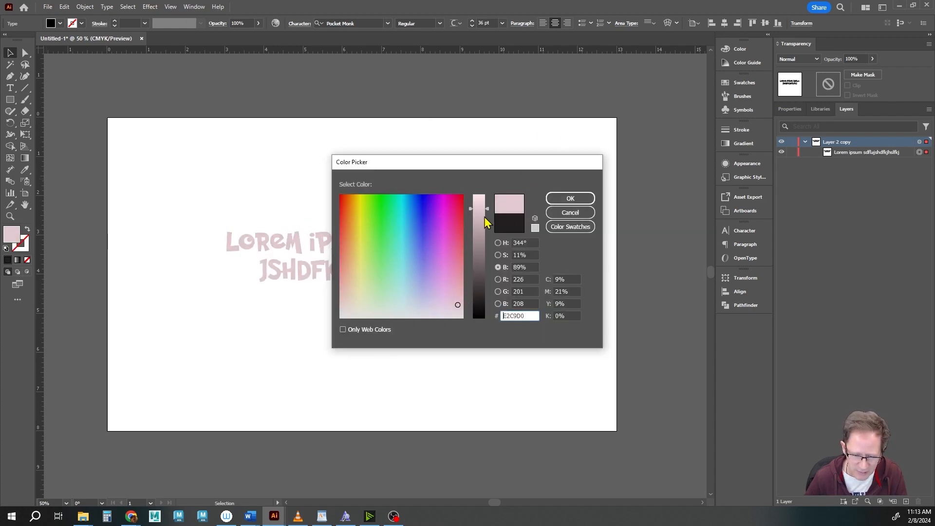
click(560, 199)
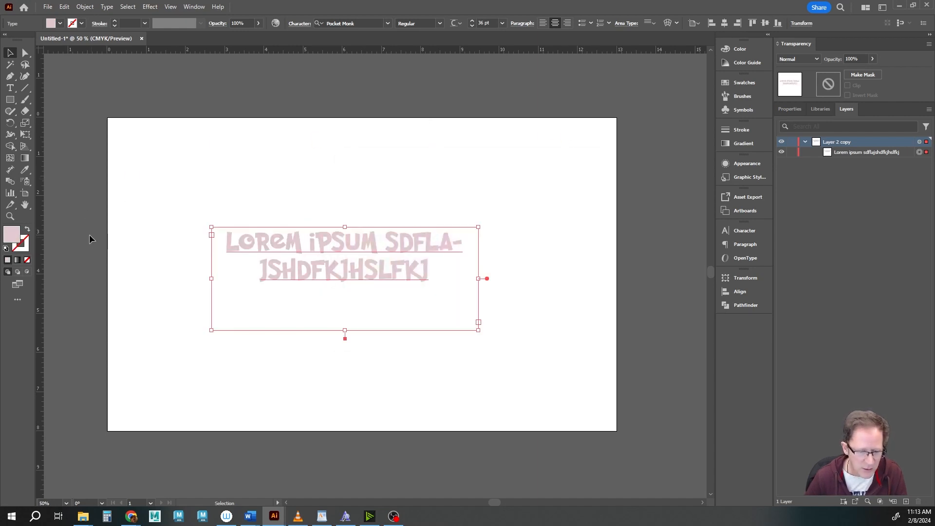
- Give the text a black stroke and close the colour controls
click(26, 250)
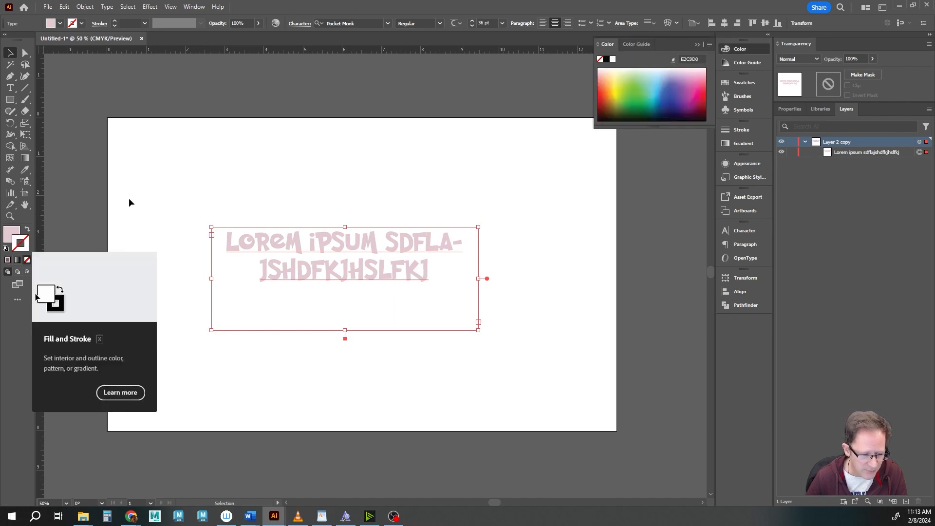
click(606, 59)
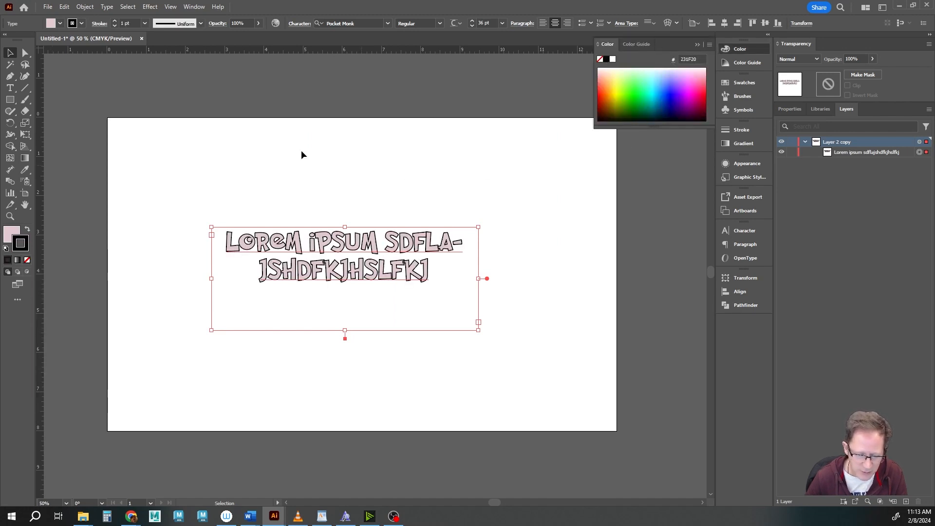
key(alt)
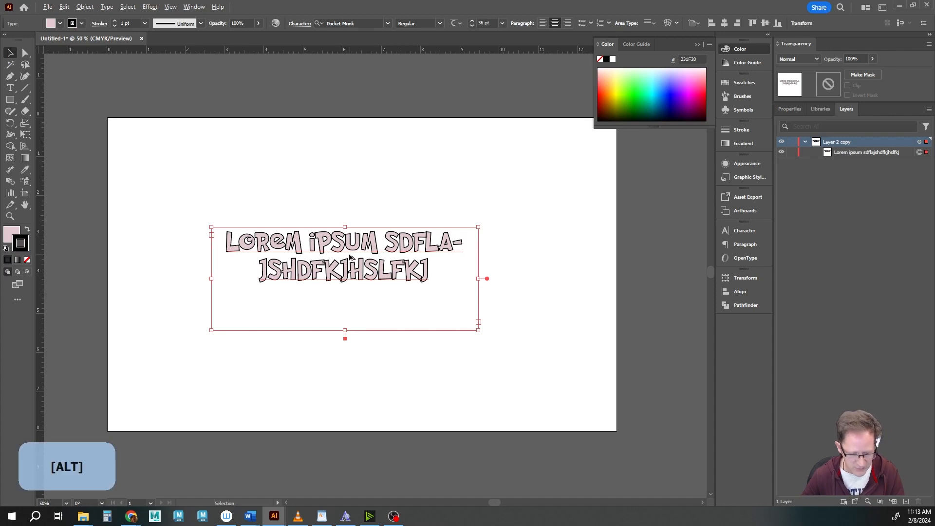
scroll(350, 257, up, 5)
scroll(350, 258, down, 3)
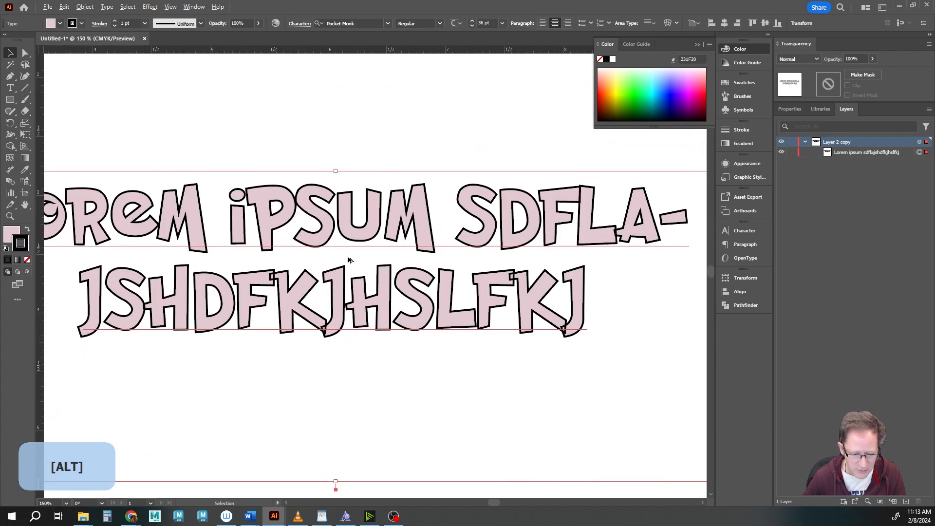
key(space)
drag(291, 292, 359, 311)
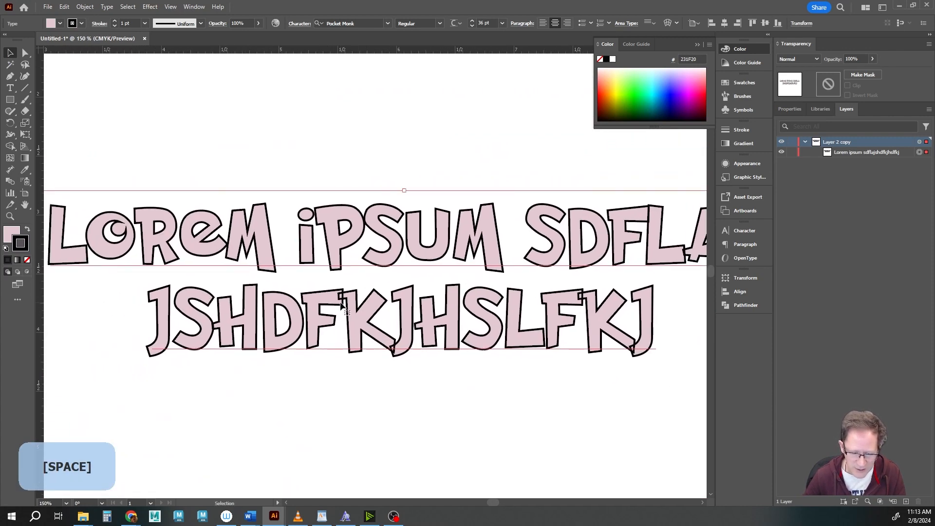
click(696, 44)
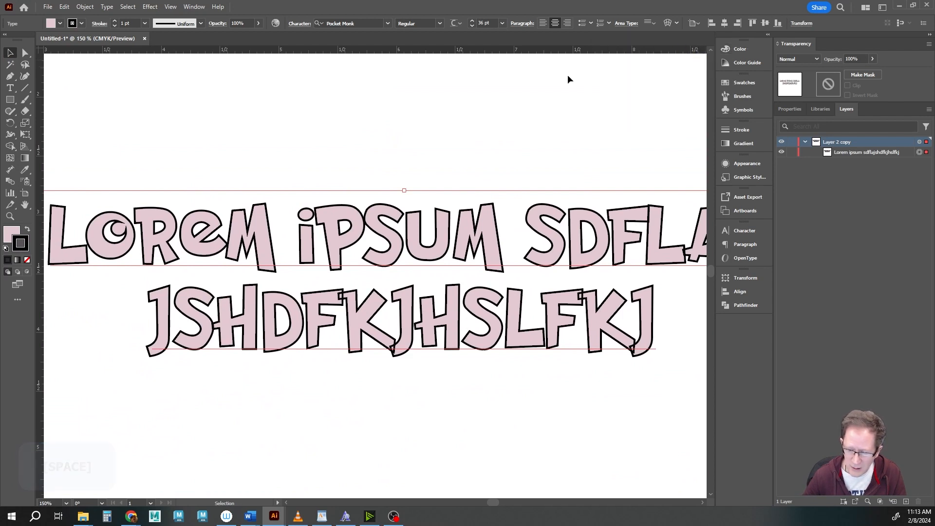
- Set the text's stroke weight to 2 pt
click(484, 333)
scroll(433, 314, down, 2)
scroll(431, 317, up, 1)
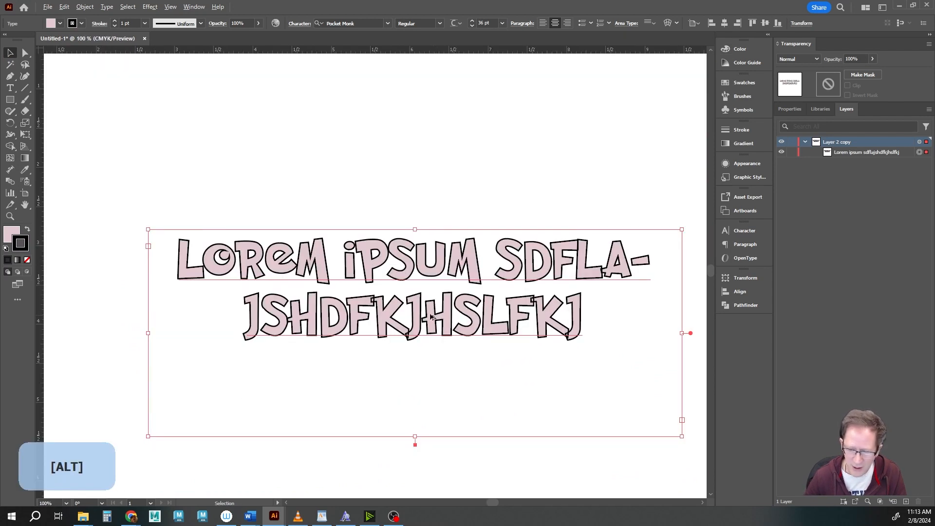
click(742, 130)
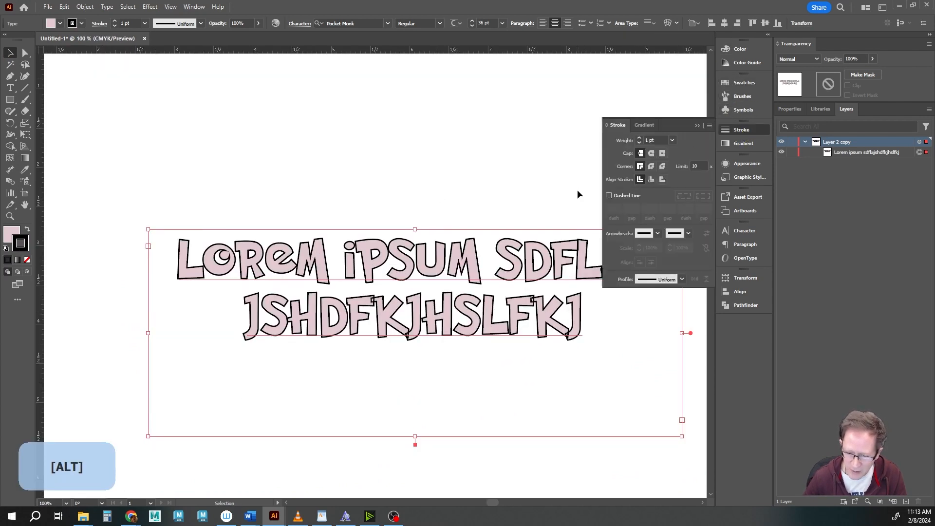
click(639, 138)
click(639, 138)
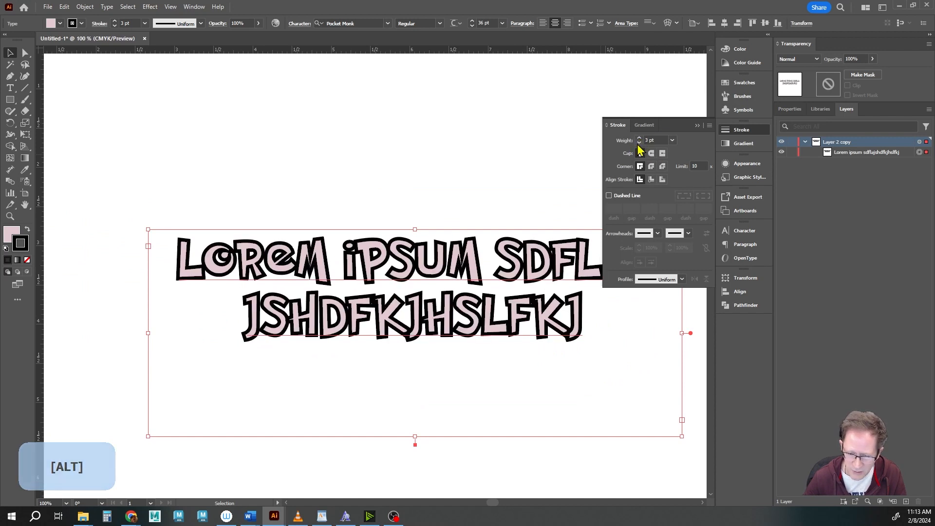
click(639, 143)
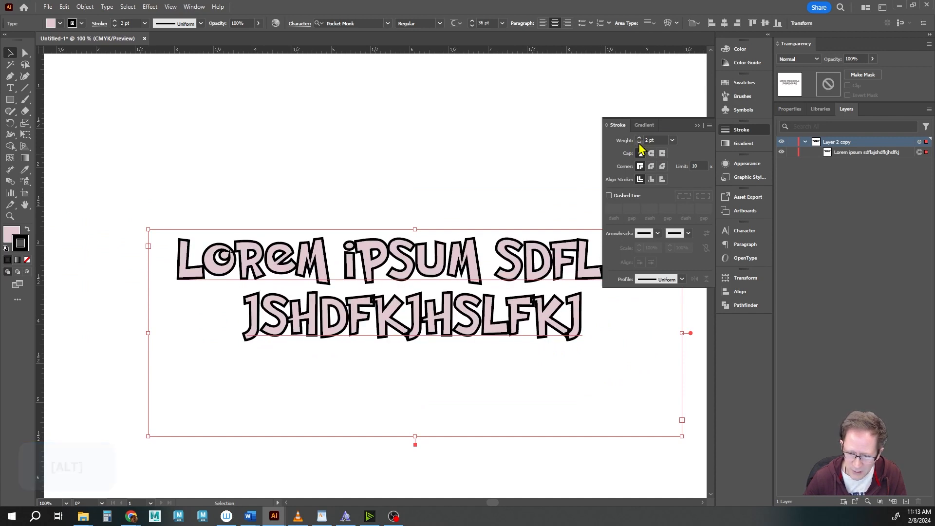
- Set the text's stroke to Round Cap, try other corner joins before restoring Miter Join, and deselect the text
click(651, 167)
scroll(440, 220, up, 3)
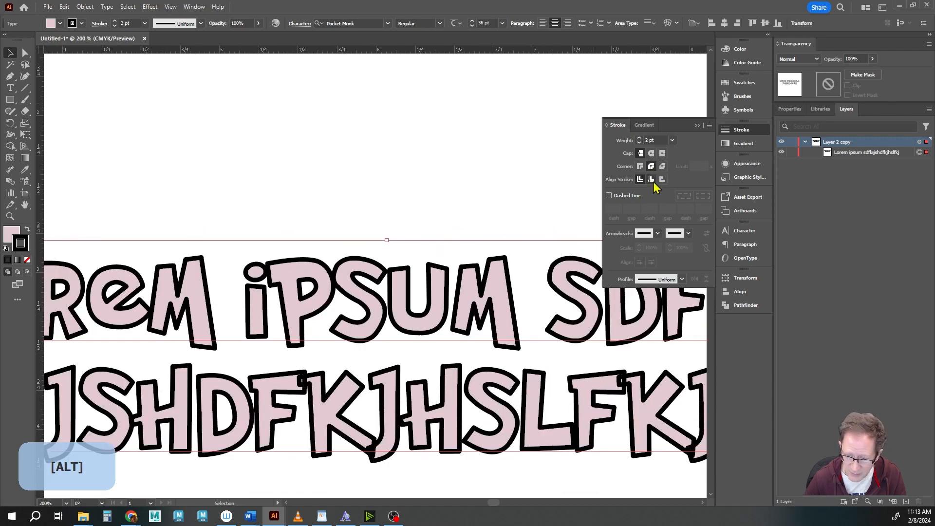
scroll(567, 171, down, 1)
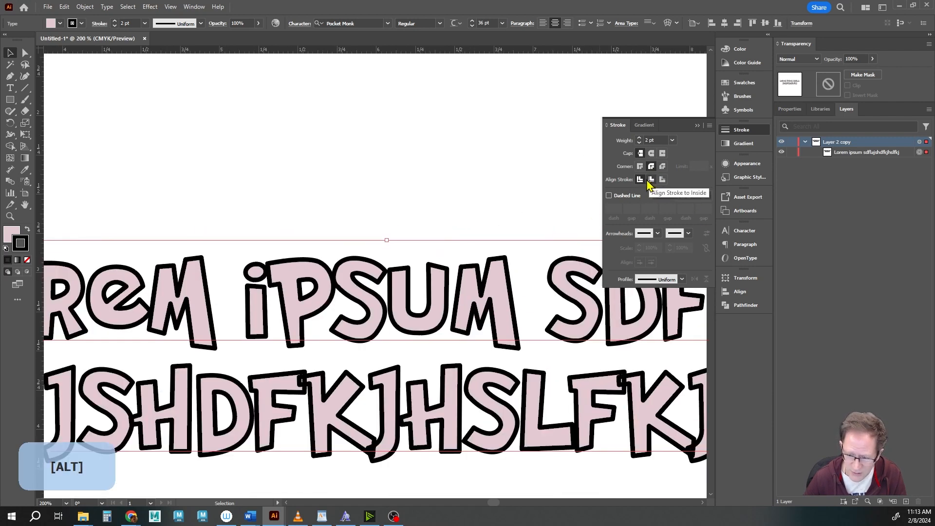
click(651, 153)
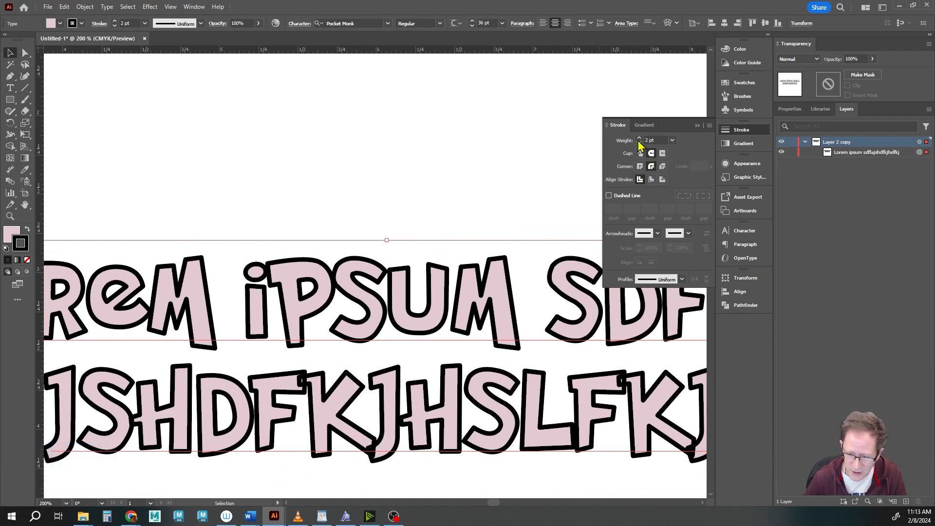
click(639, 166)
click(662, 166)
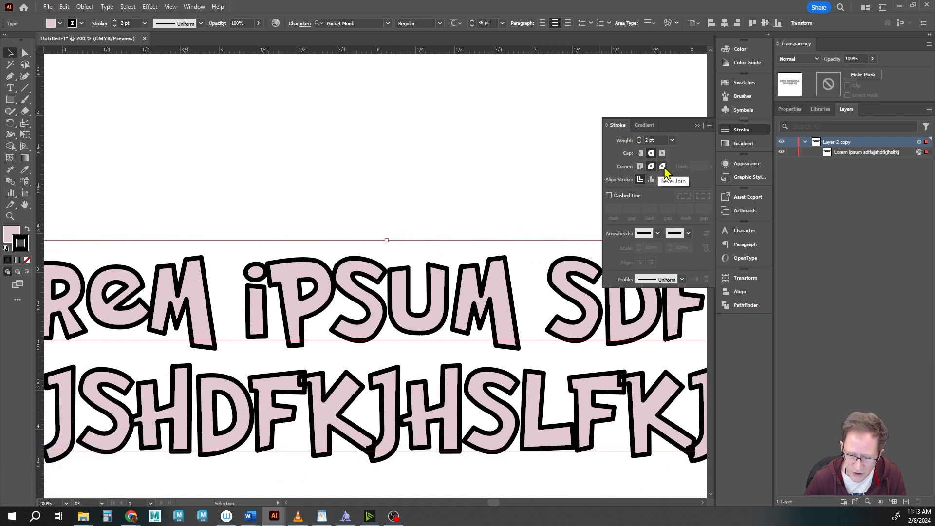
click(639, 166)
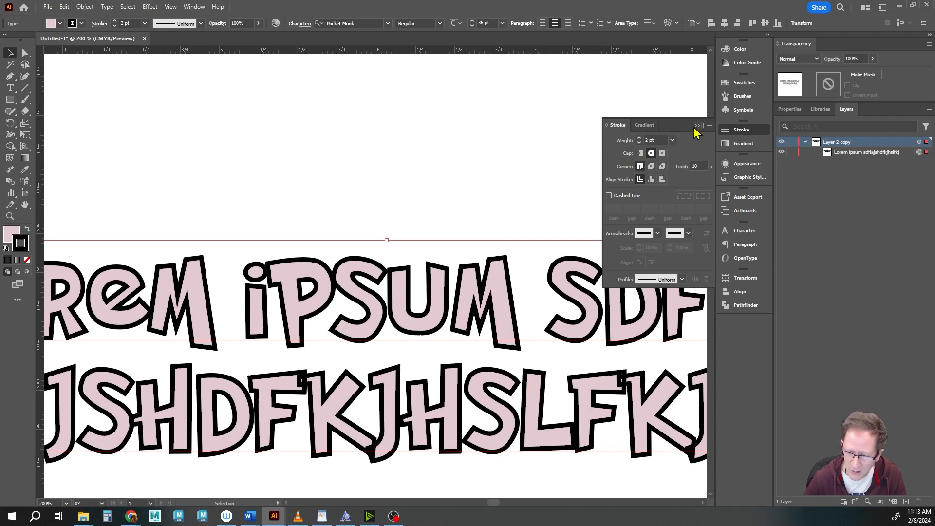
click(695, 127)
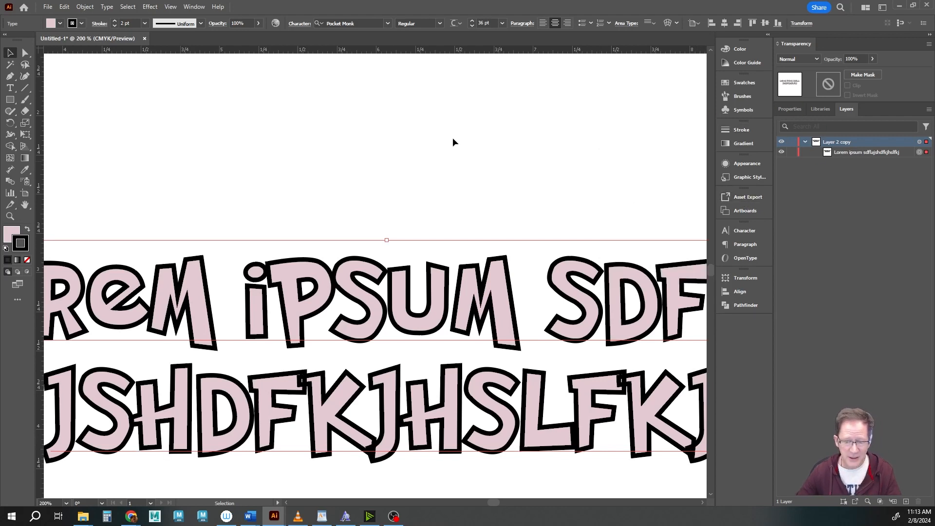
scroll(410, 208, down, 2)
drag(394, 292, 347, 271)
click(221, 169)
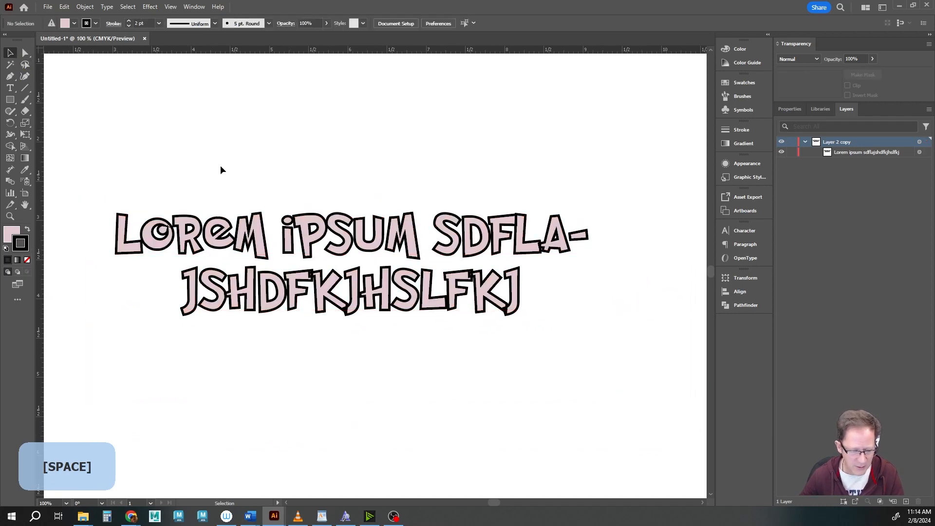
- Move the text frame slightly up and to the right on the artboard, and deselect it
click(301, 231)
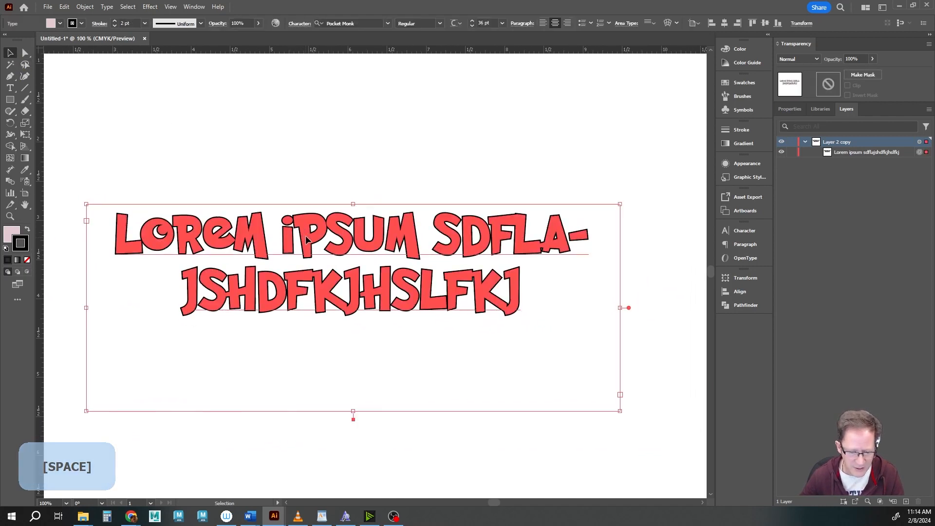
drag(303, 231, 343, 221)
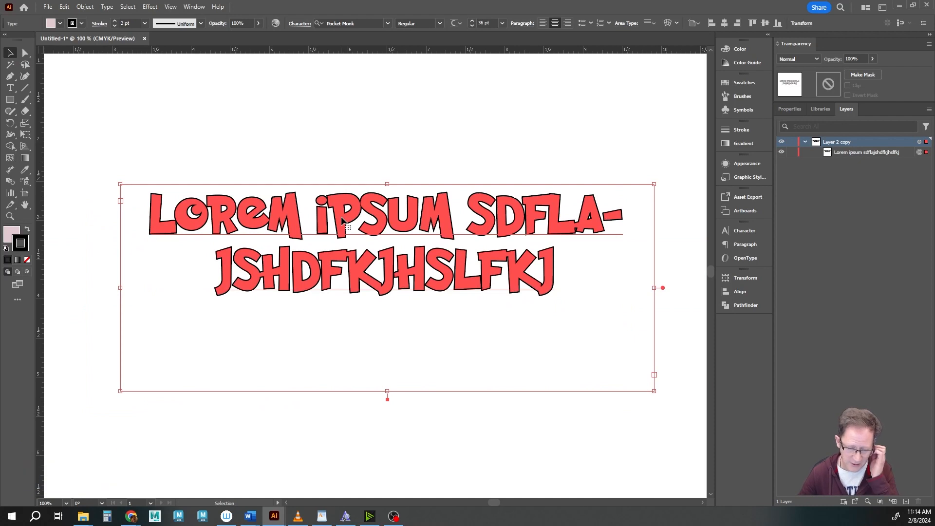
click(376, 132)
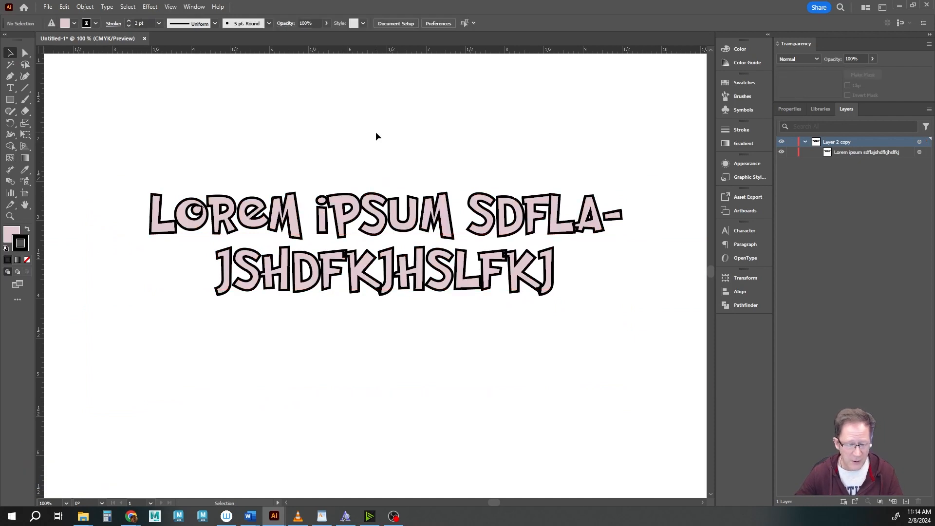
- Delete everything after "Lorem ipsum" from the area text and deselect the text object
click(340, 228)
click(345, 232)
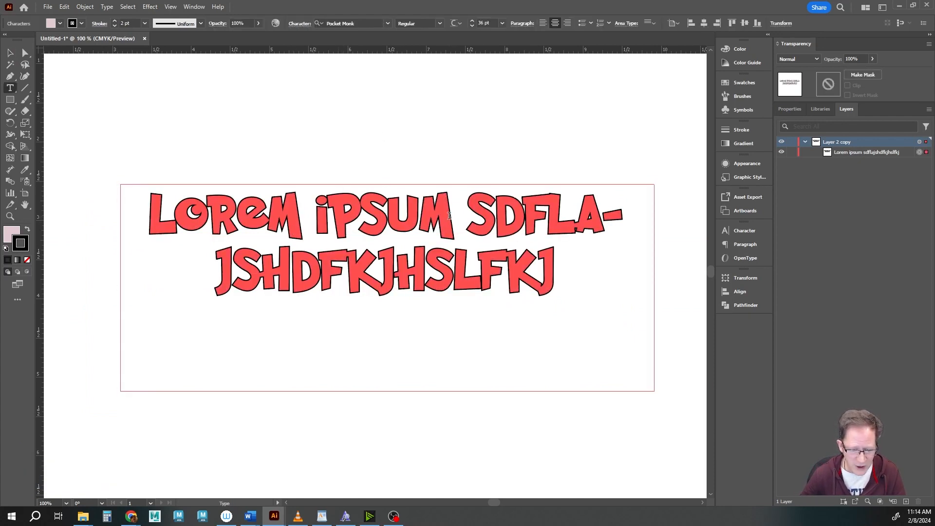
drag(449, 216, 611, 313)
key(Delete)
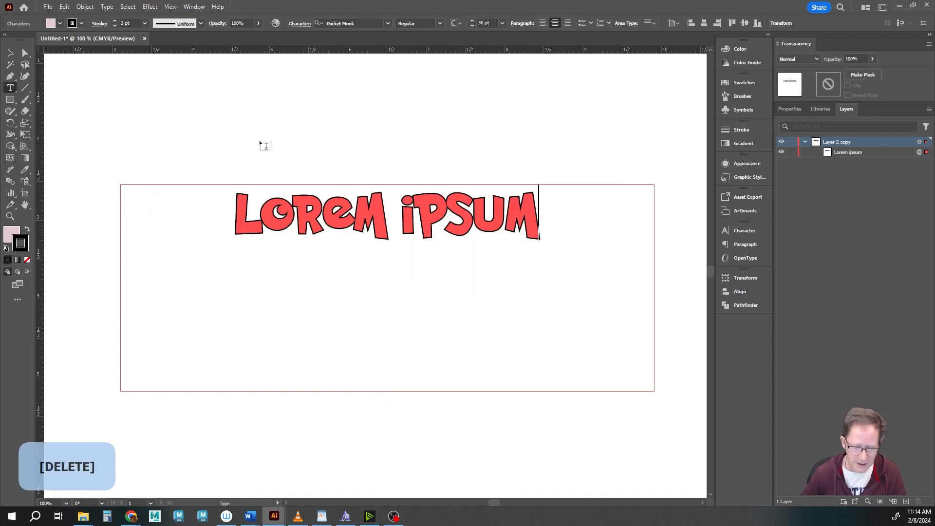
click(10, 52)
click(150, 147)
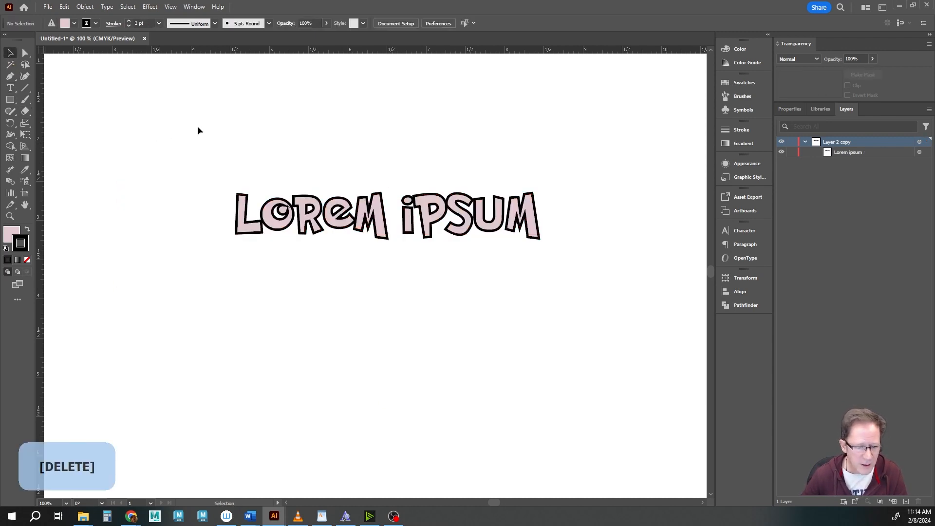
- Try Expand Appearance on the "Lorem ipsum" text object and deselect it
click(271, 214)
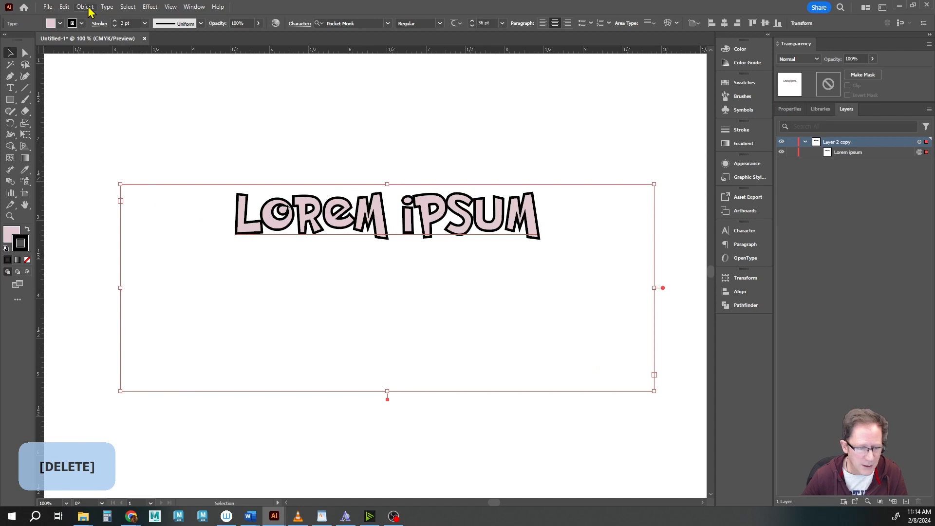
click(86, 7)
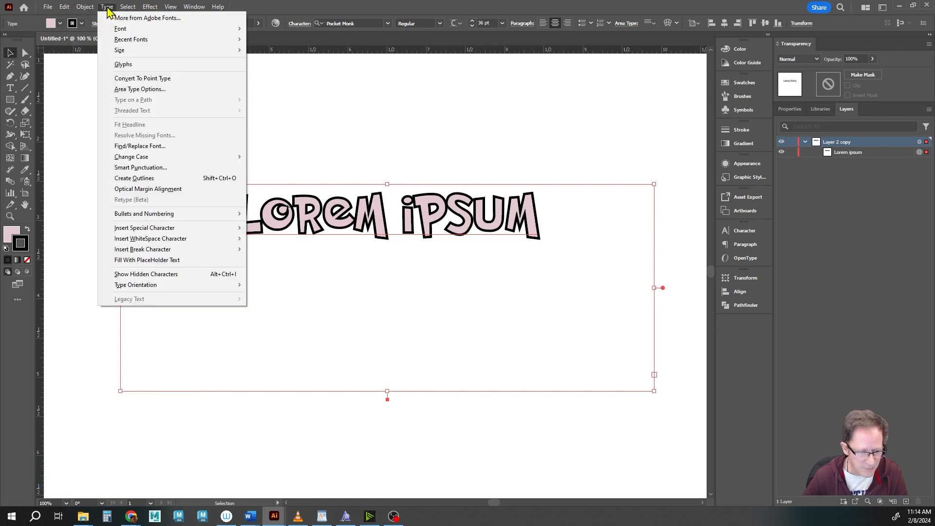
mouse_move(86, 6)
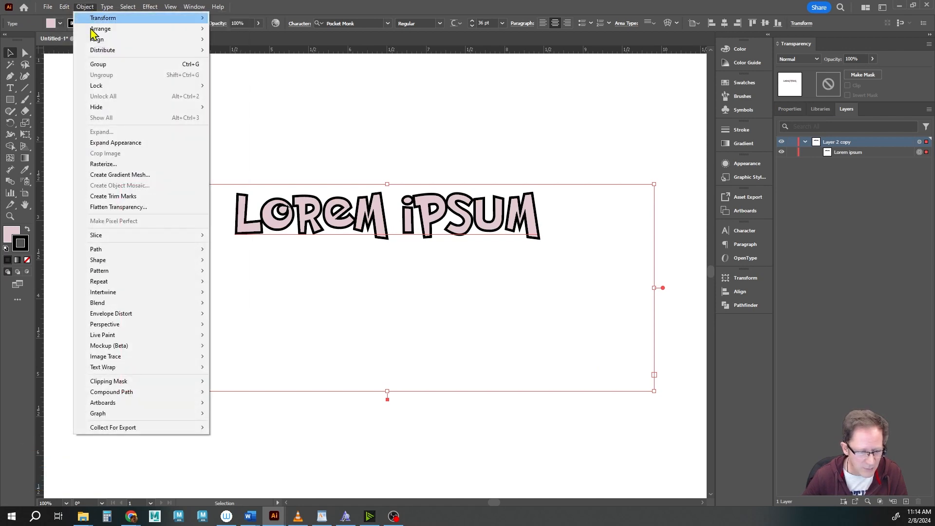
click(108, 143)
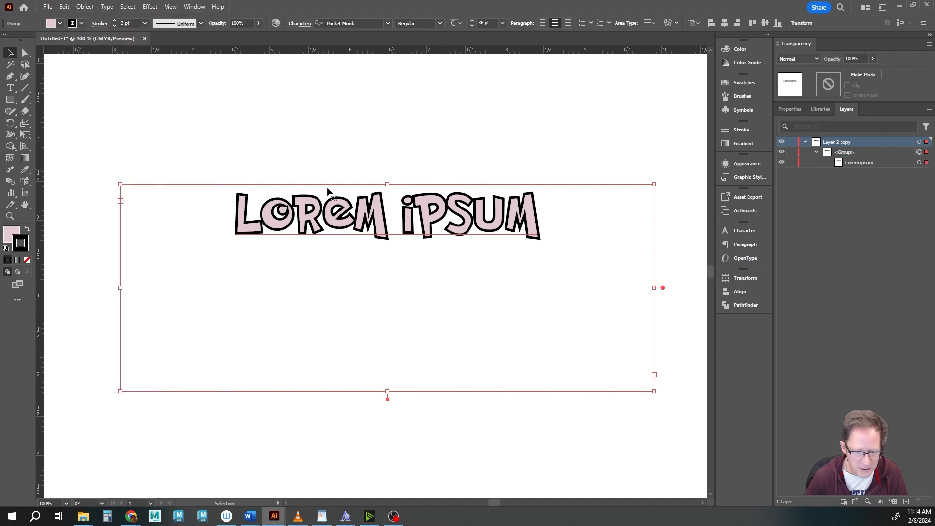
click(244, 128)
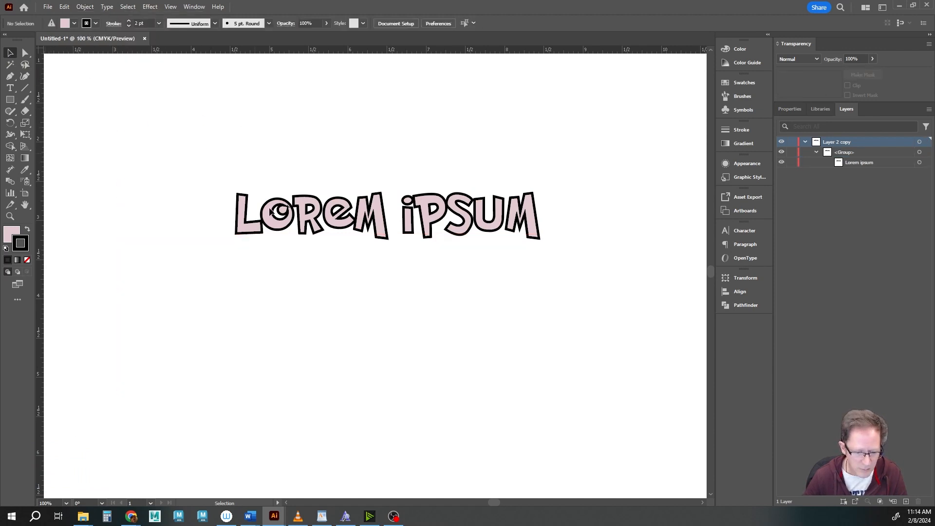
- Try to convert the grouped text to outlines by expanding it with Object and Fill enabled
click(270, 210)
click(85, 7)
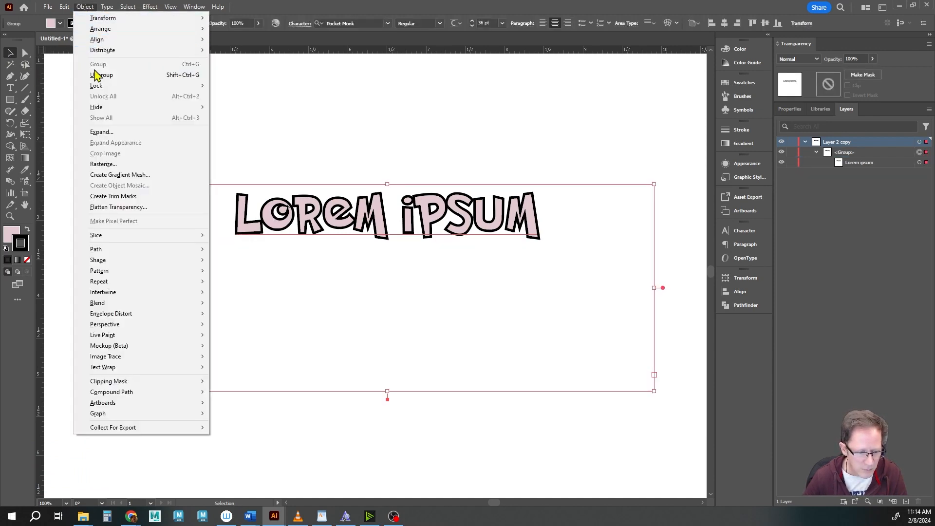
click(103, 132)
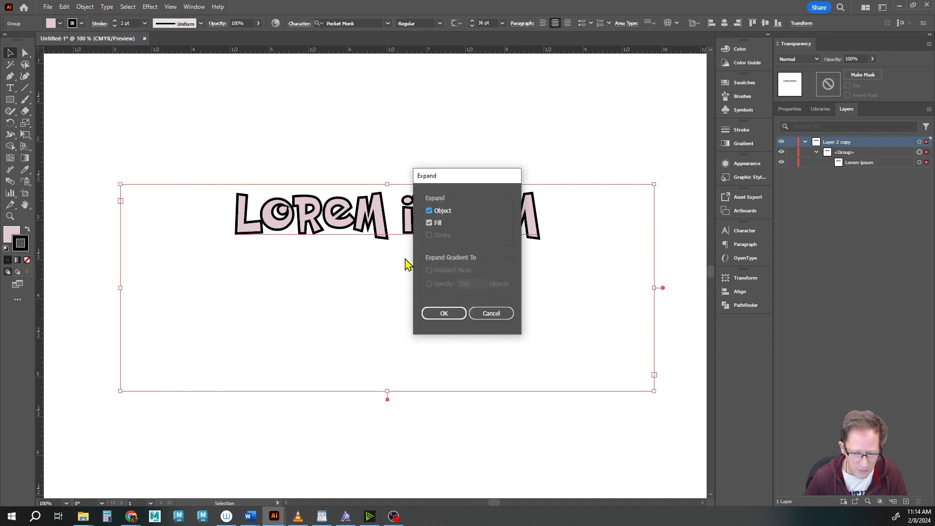
click(456, 315)
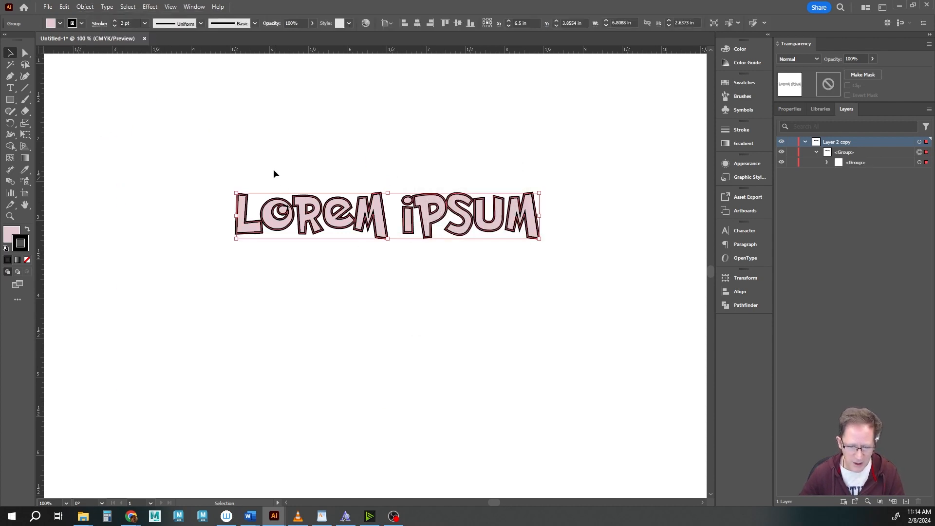
click(274, 157)
- Inspect the outlined letters up close, and undo both expansions to restore the live text
scroll(318, 244, up, 2)
scroll(317, 245, up, 1)
drag(386, 217, 307, 277)
scroll(307, 275, down, 1)
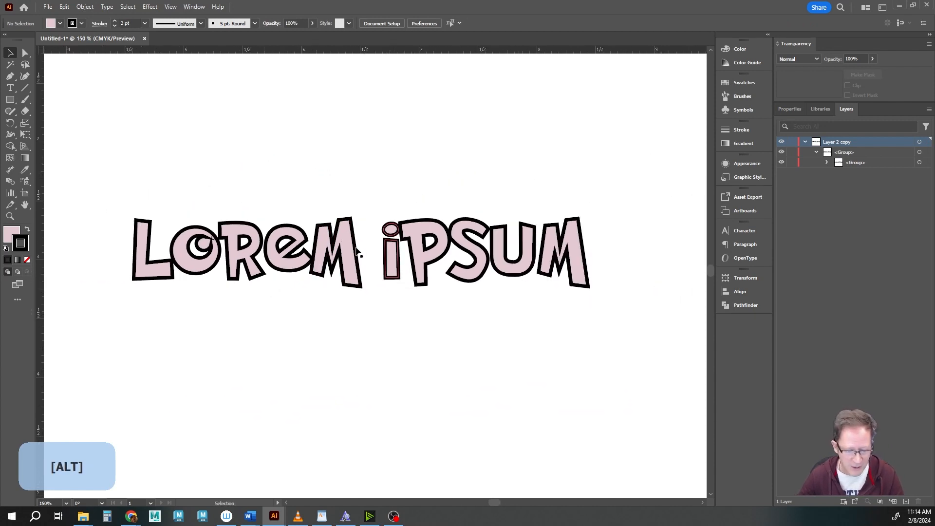
click(385, 258)
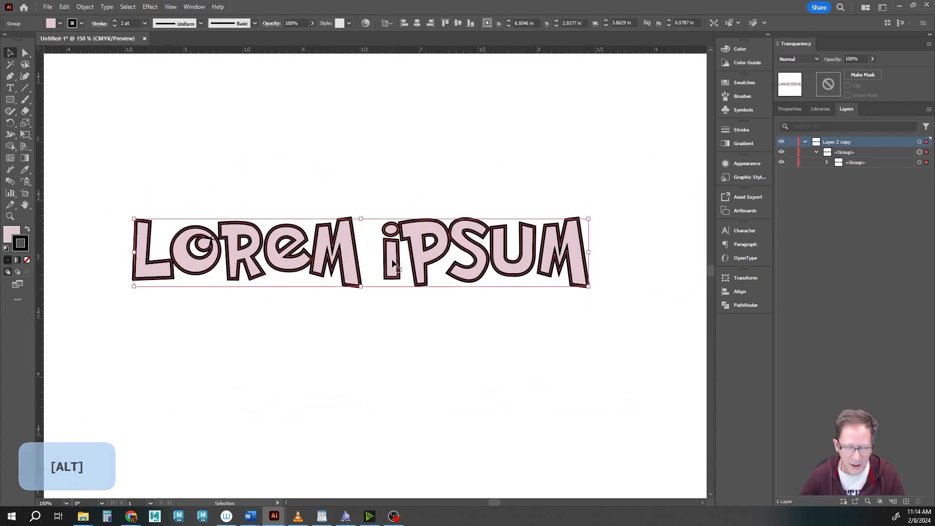
click(436, 180)
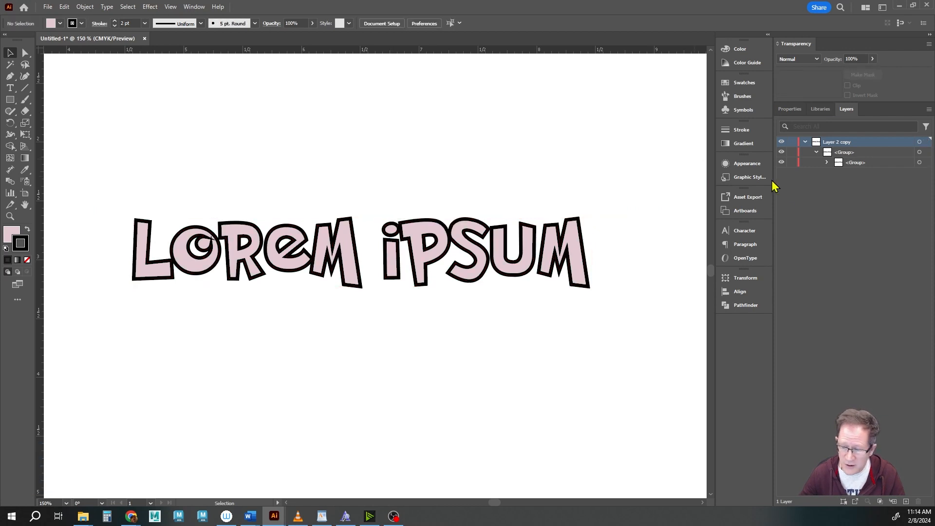
key(ctrl+z)
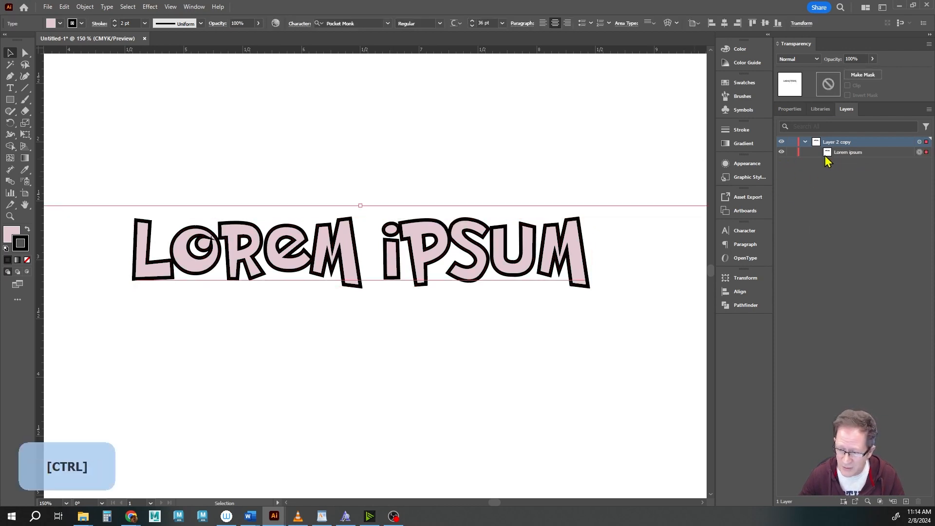
- Try duplicating the "Lorem ipsum" text object within its layer, and undo the duplicate
click(825, 155)
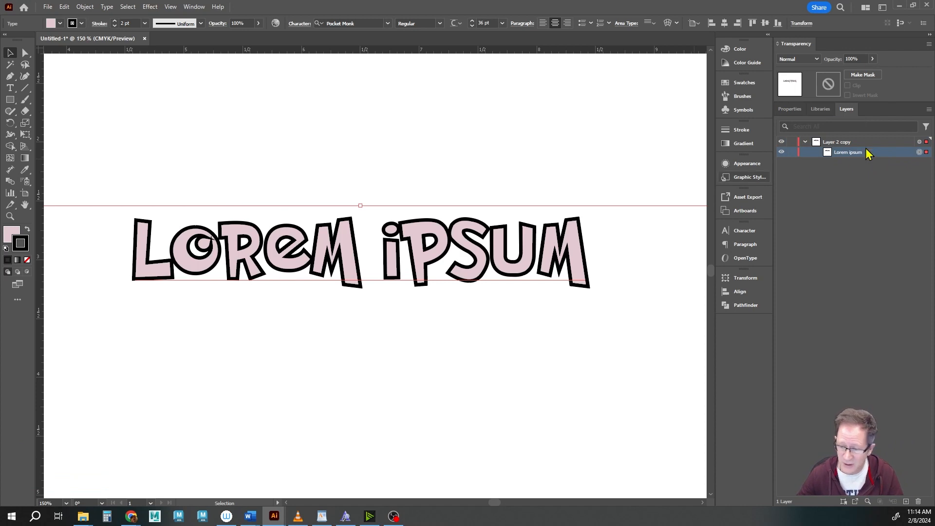
key(alt)
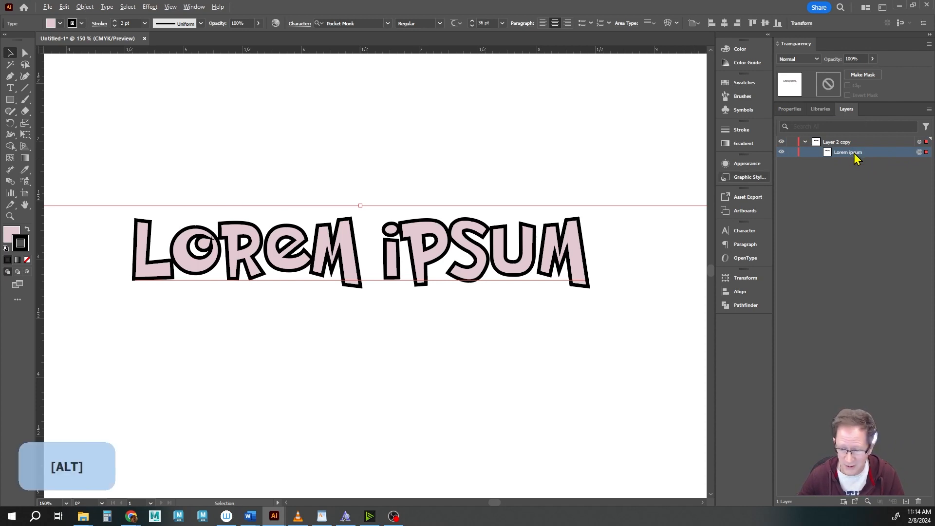
drag(854, 152, 856, 153)
key(ctrl)
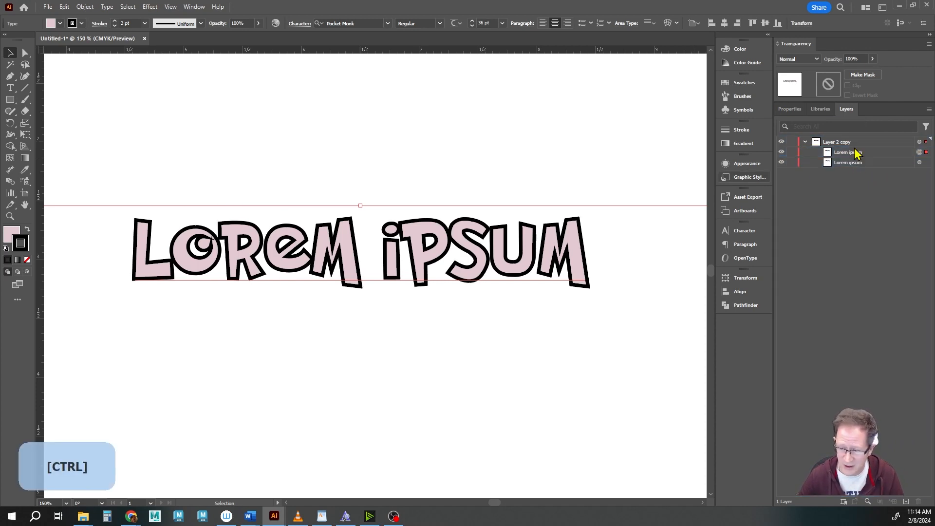
key(ctrl+z)
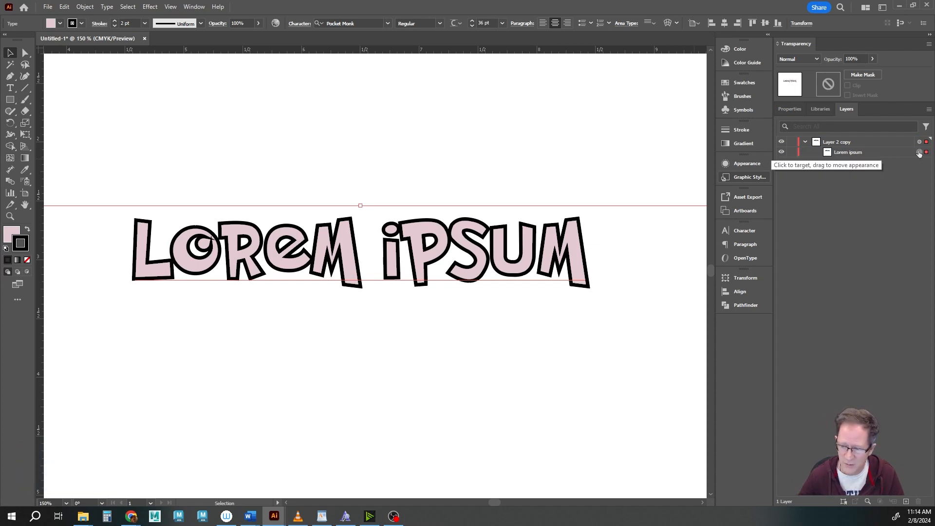
- Duplicate the "Lorem ipsum" text object within Layer 2 copy and hide the lower copy as a backup
click(857, 152)
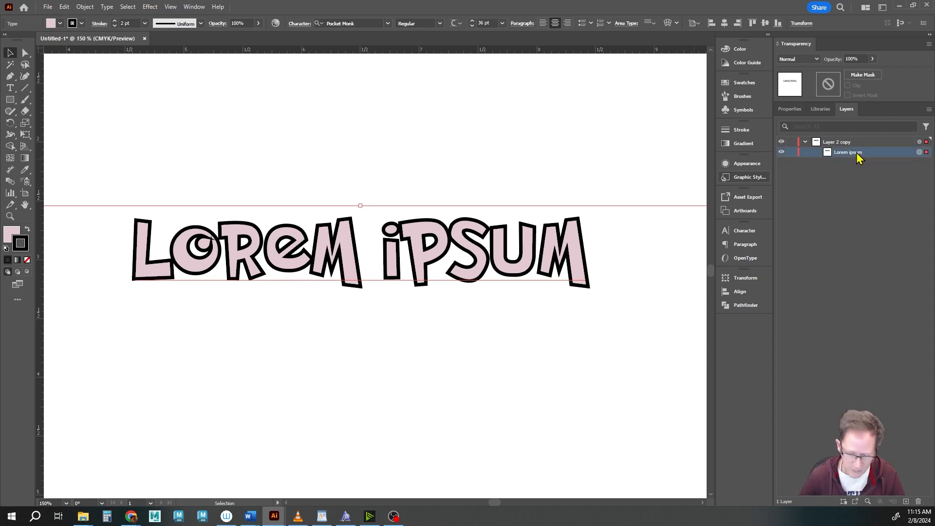
key(alt)
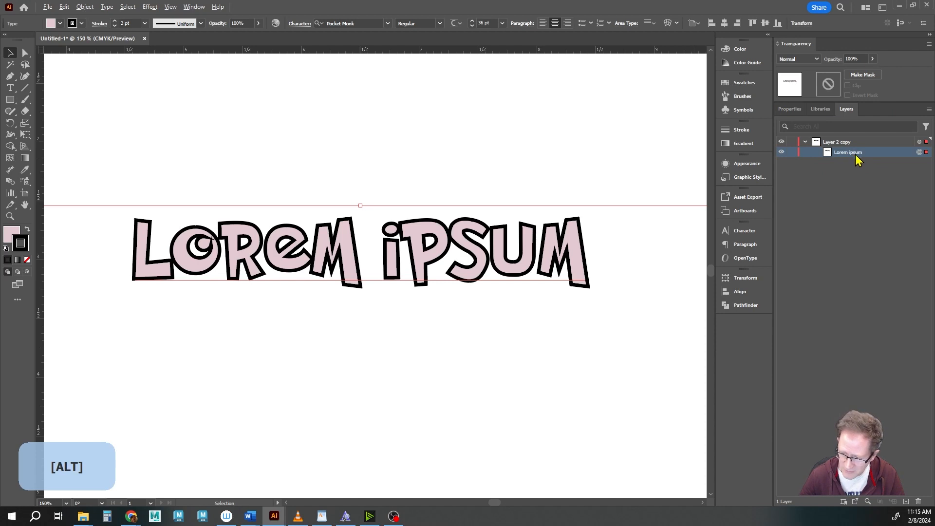
drag(856, 155, 855, 151)
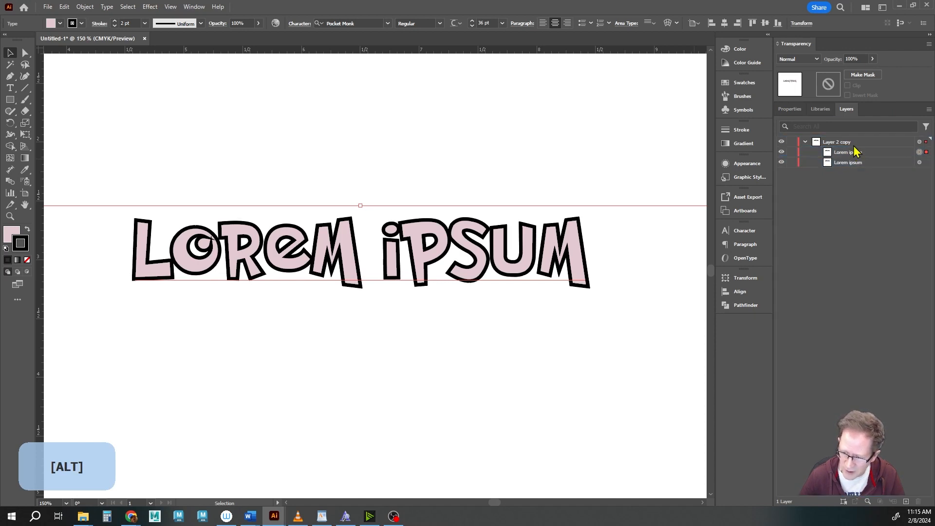
click(781, 163)
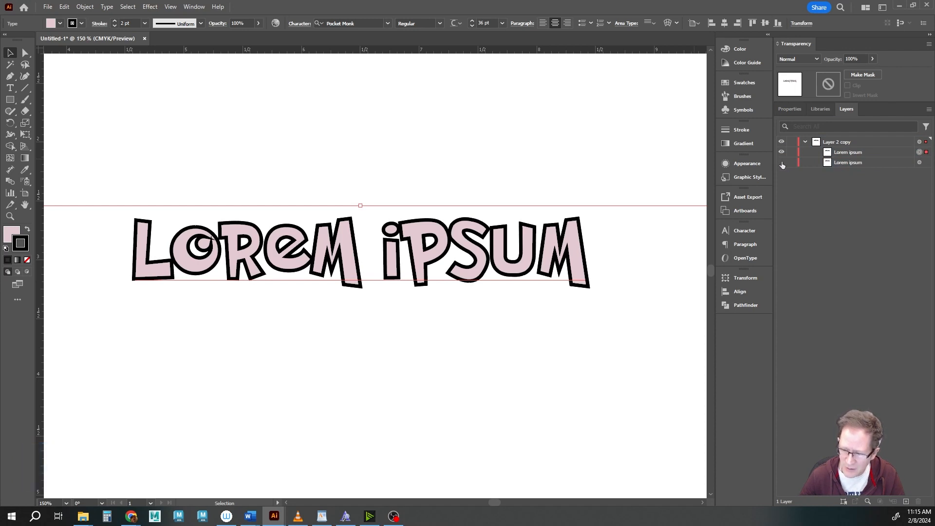
click(919, 164)
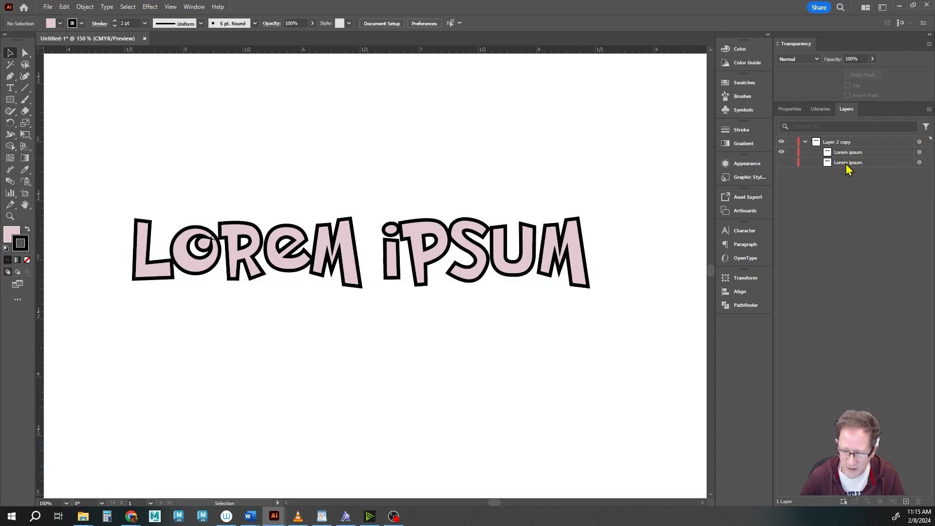
- Apply Expand Appearance to the upper, visible "Lorem ipsum" text object
click(919, 153)
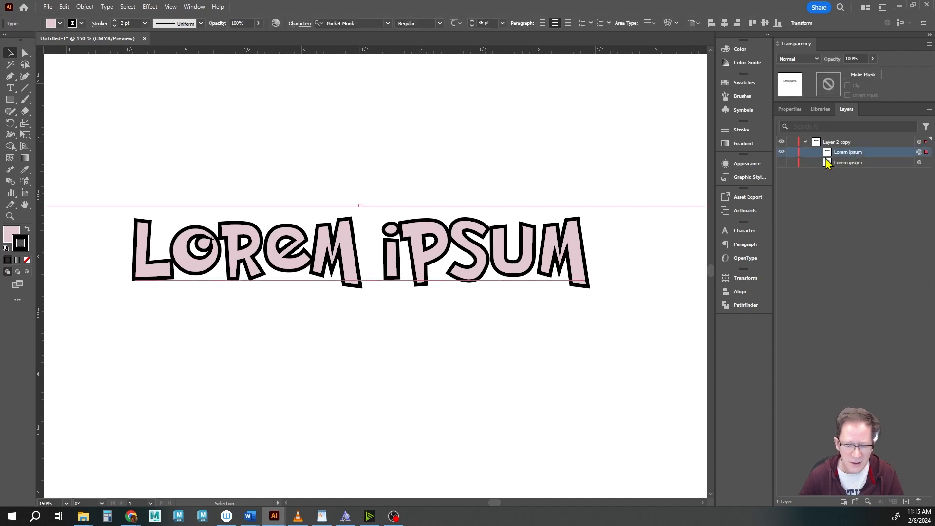
click(85, 7)
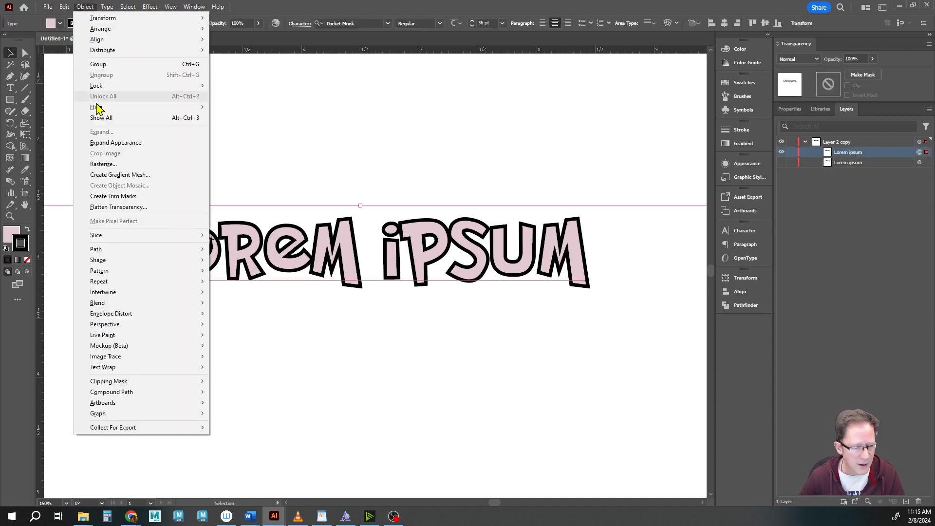
click(115, 143)
- Expand the visible text into outlines with Object and Fill enabled, and deselect it
click(85, 7)
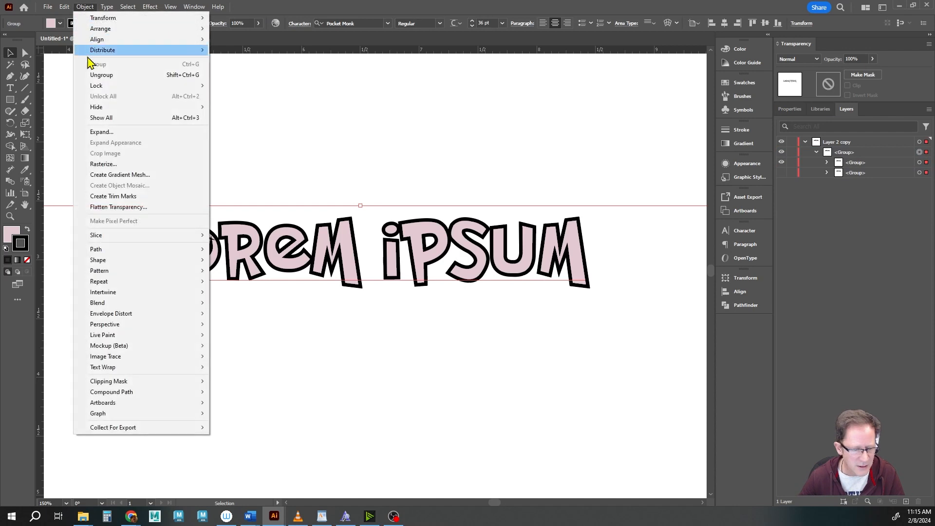
click(102, 133)
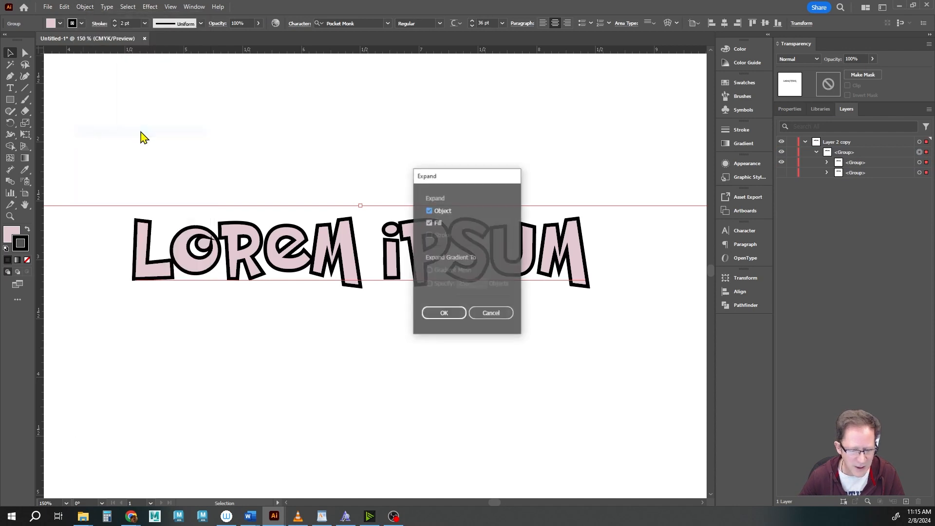
click(441, 314)
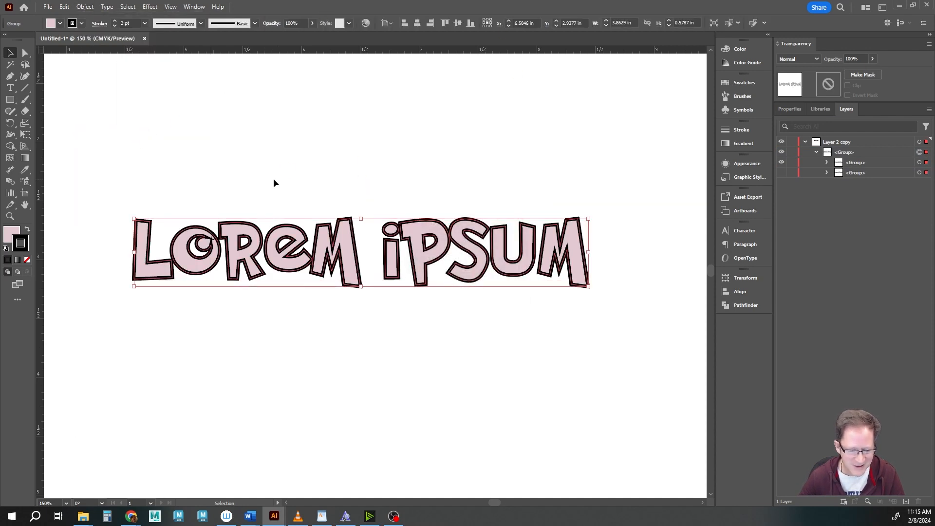
click(232, 163)
- Ungroup the outer group of the outlined text once and deselect everything
click(286, 259)
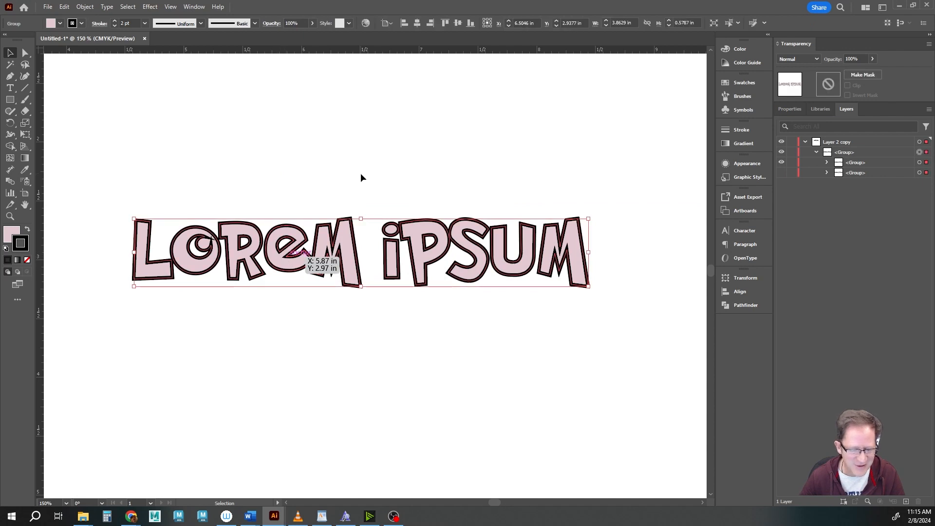
click(85, 7)
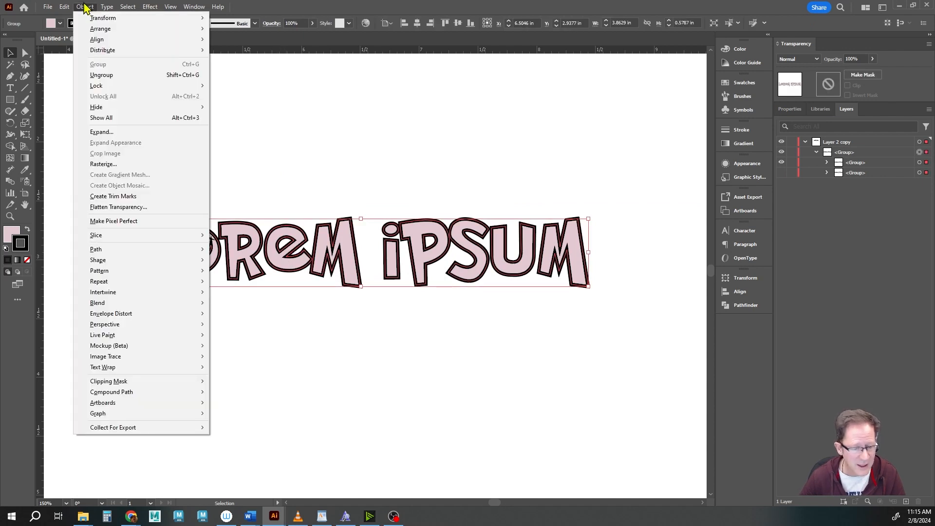
click(95, 75)
click(311, 180)
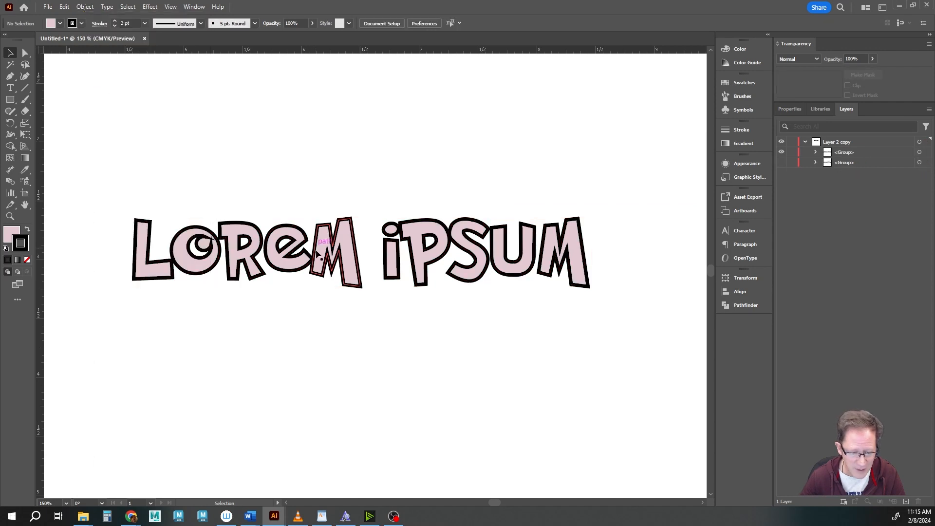
- Select the visible outlined "Lorem ipsum" text and ungroup it by one more level
click(323, 262)
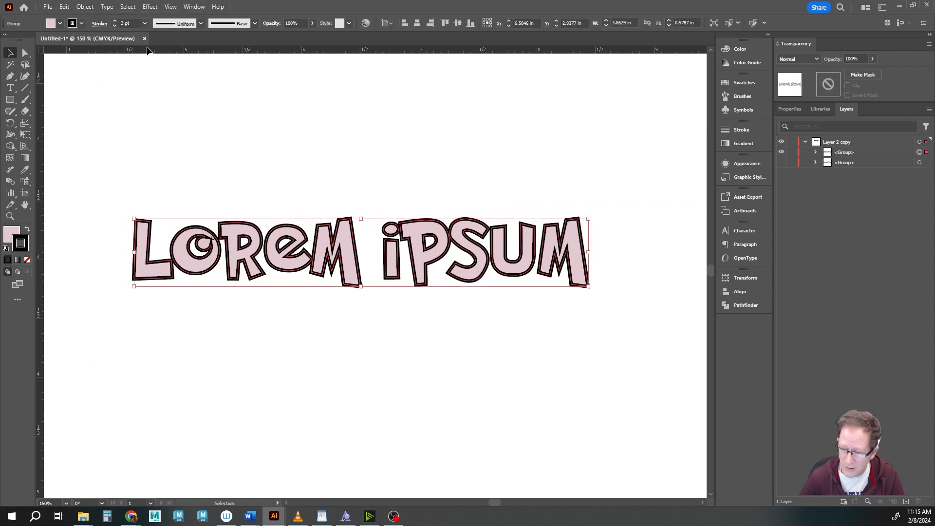
click(86, 6)
click(96, 75)
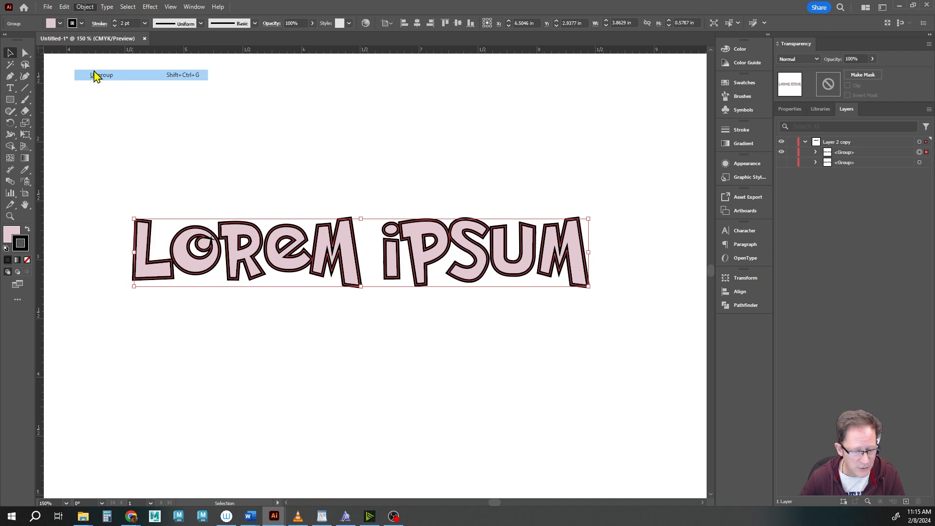
click(230, 139)
click(275, 254)
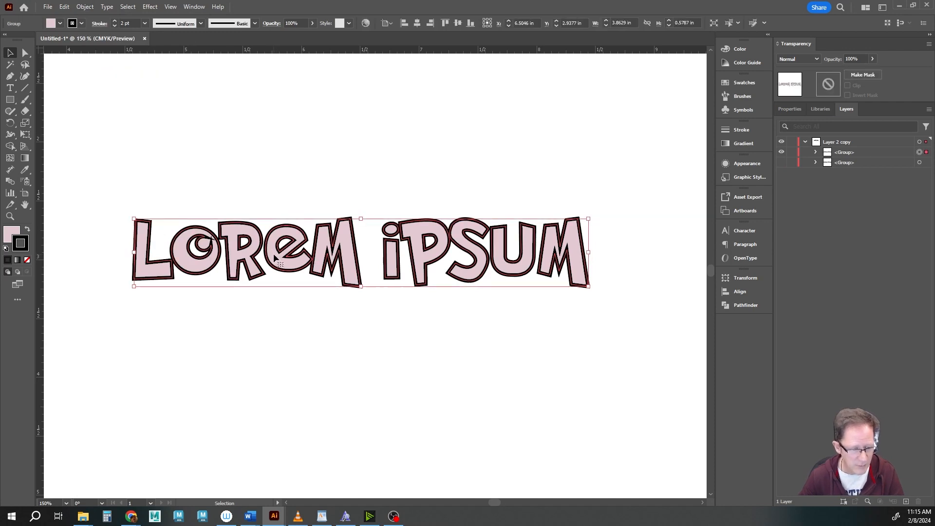
key(a)
scroll(294, 287, up, 1)
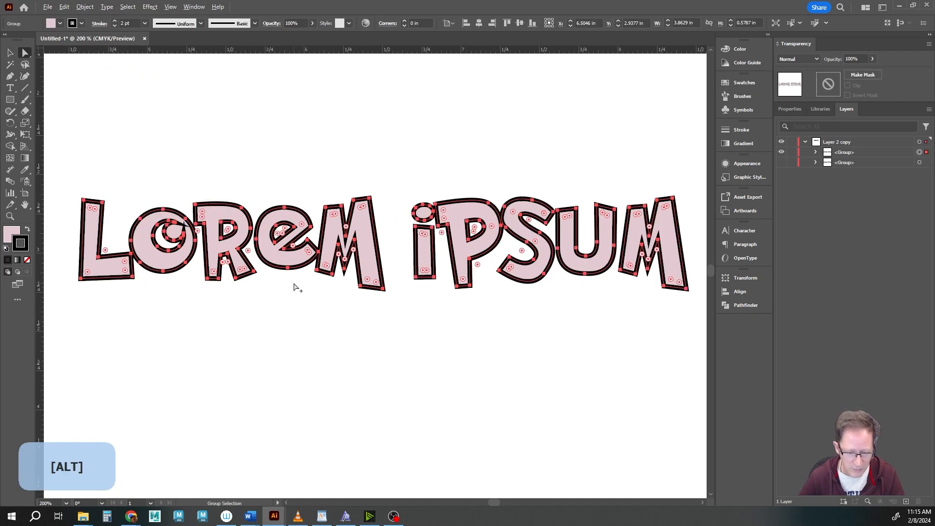
- Expand the visible text group's contents, toggle the topmost compound path's visibility off and on, and target that letter
click(816, 152)
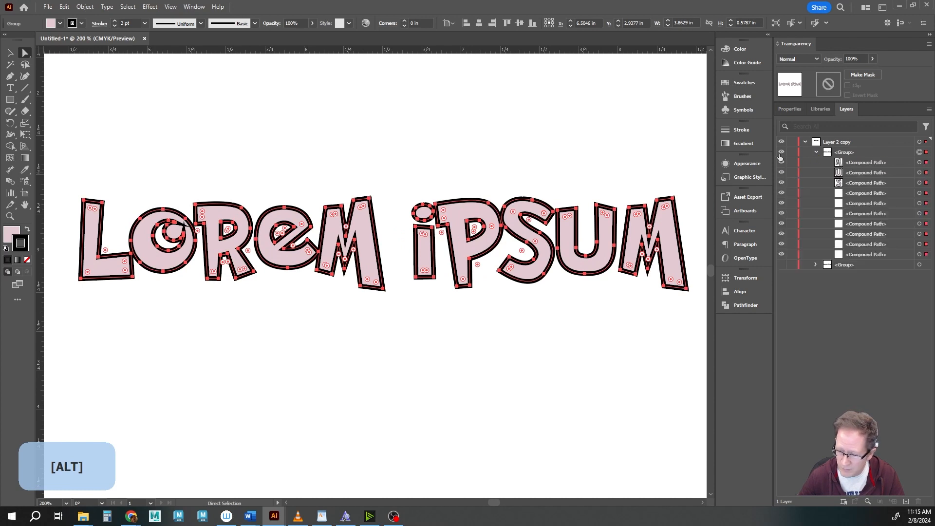
click(781, 162)
click(781, 162)
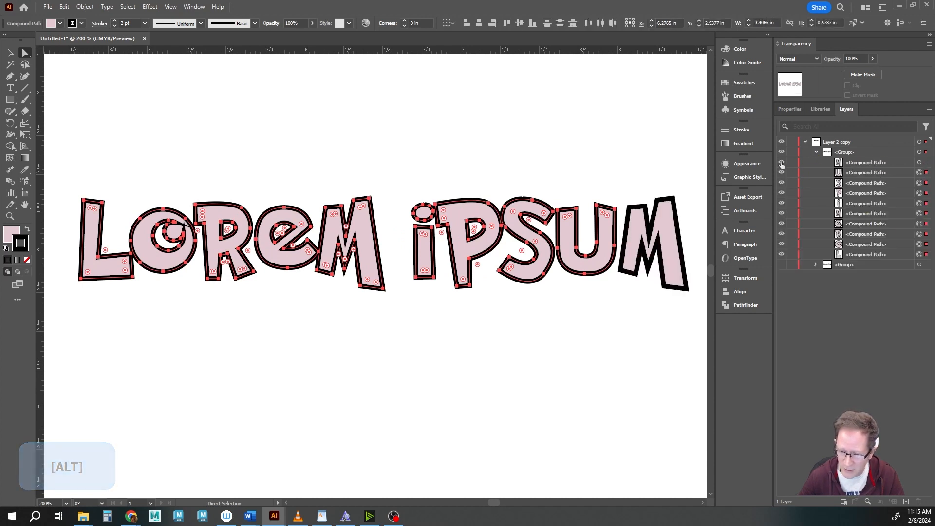
click(876, 163)
click(918, 162)
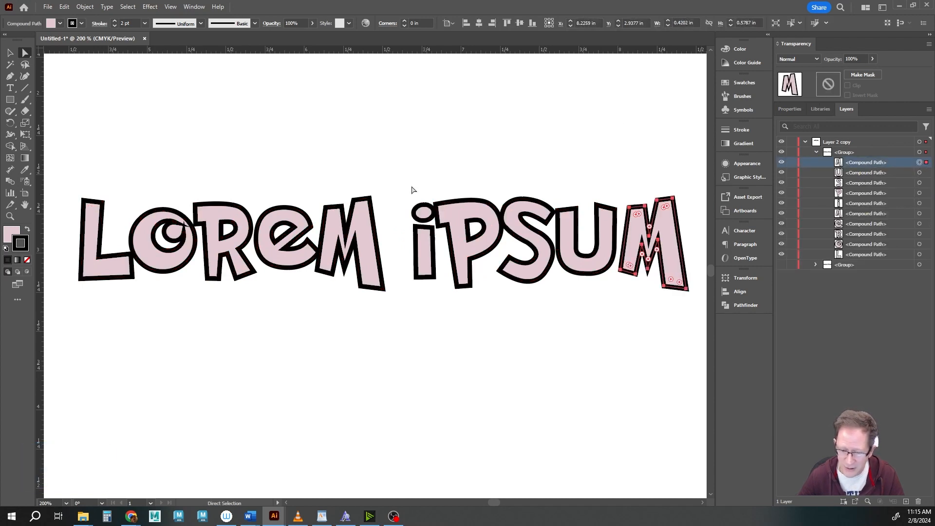
- Select the whole visible text group, ungroup it into separate letter compound paths, and deselect everything
key(v)
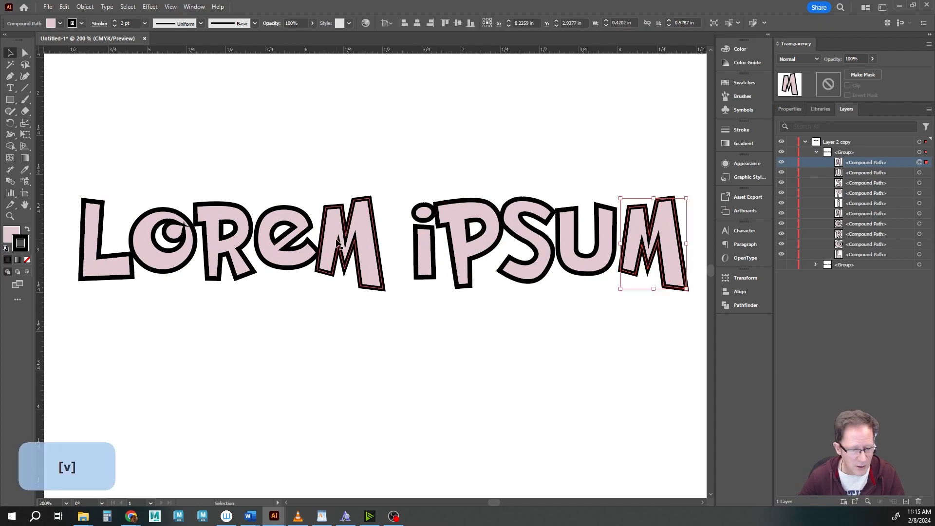
click(334, 249)
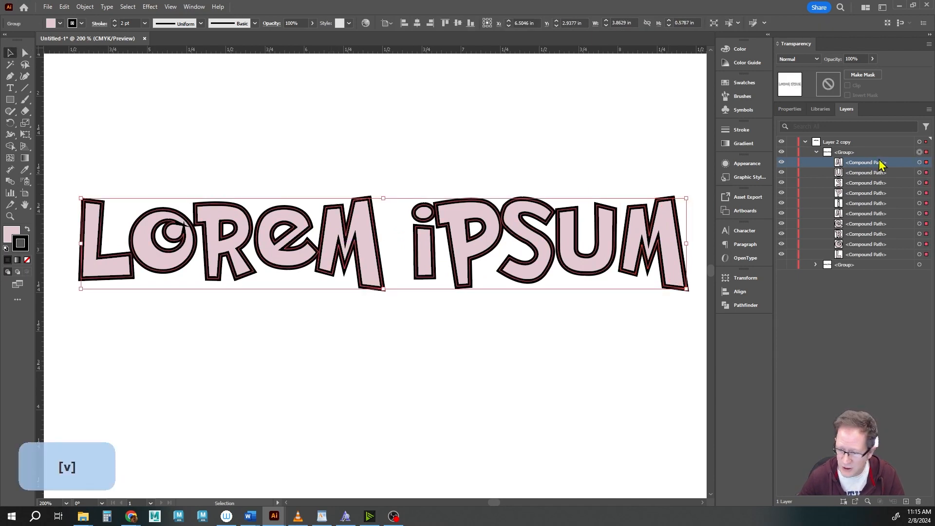
click(845, 154)
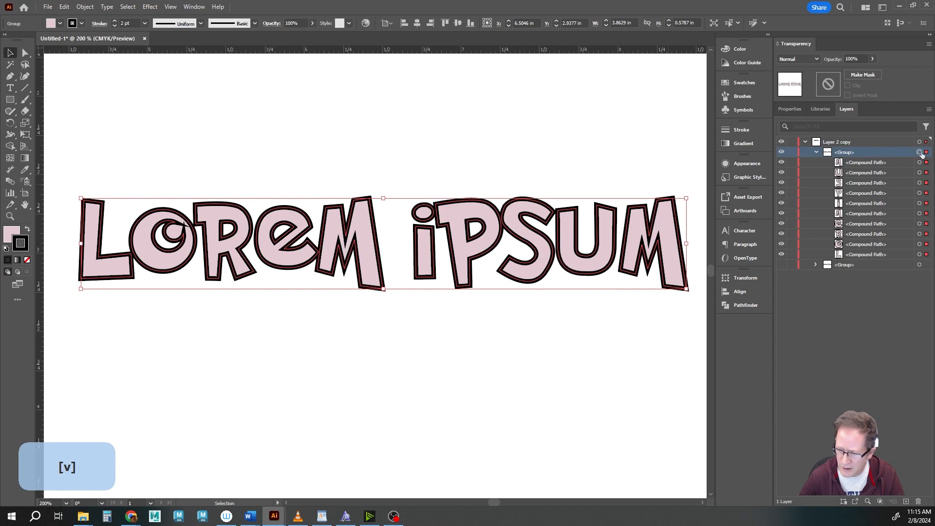
click(85, 7)
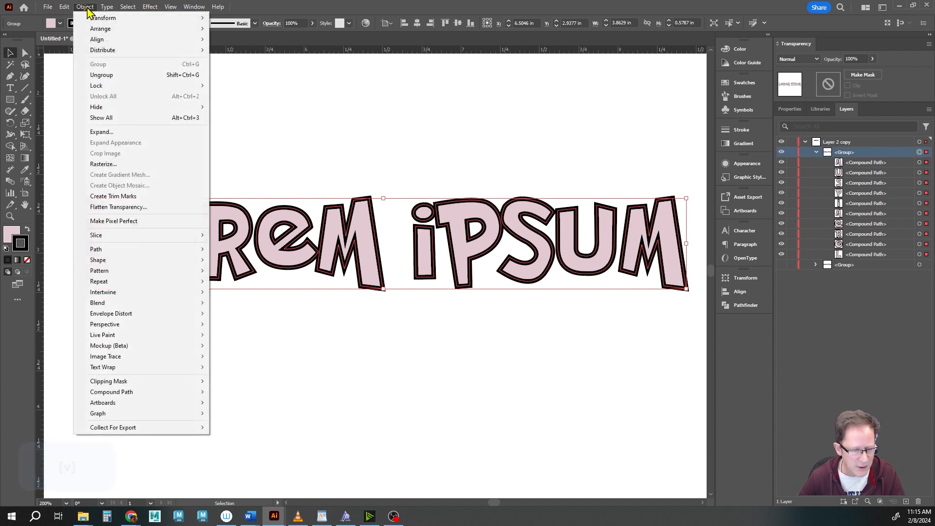
click(100, 76)
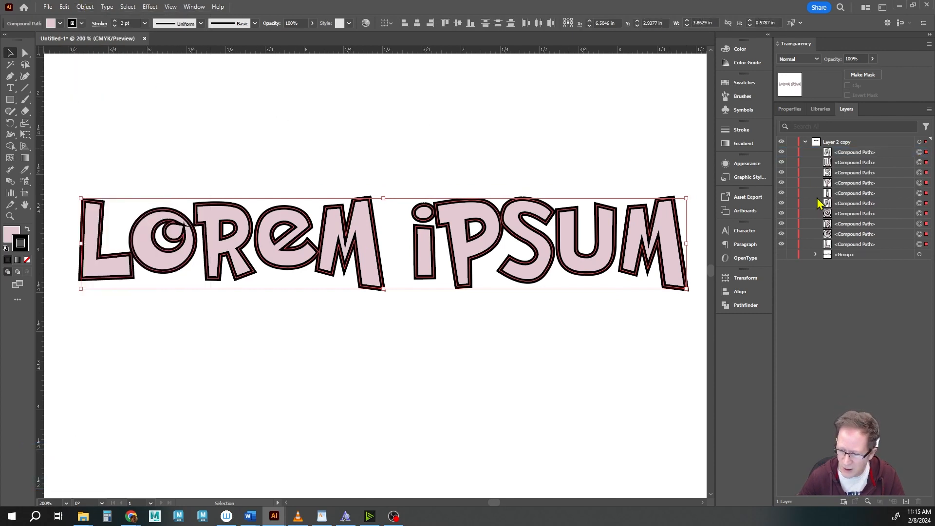
click(821, 154)
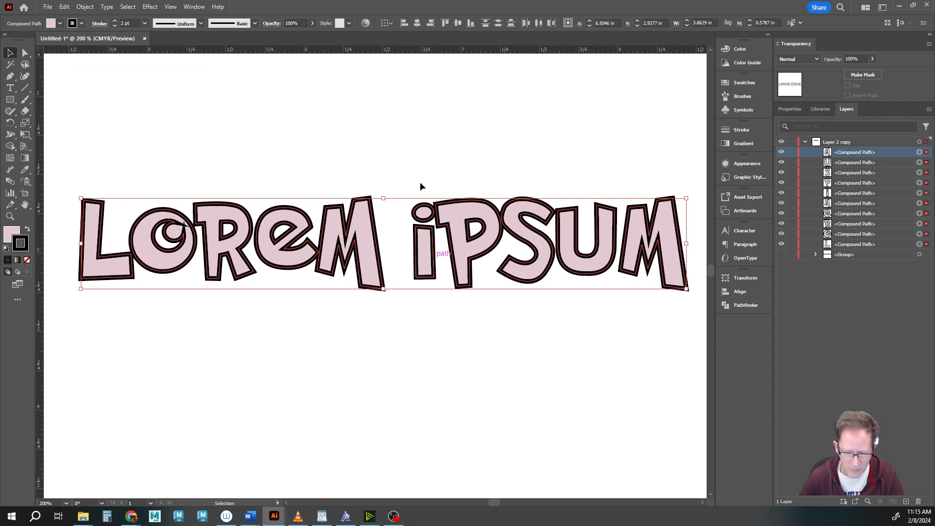
click(397, 194)
- Try moving the M of "Lorem" upward on its own, and undo the move
click(361, 227)
drag(369, 229, 387, 139)
key(ctrl+z)
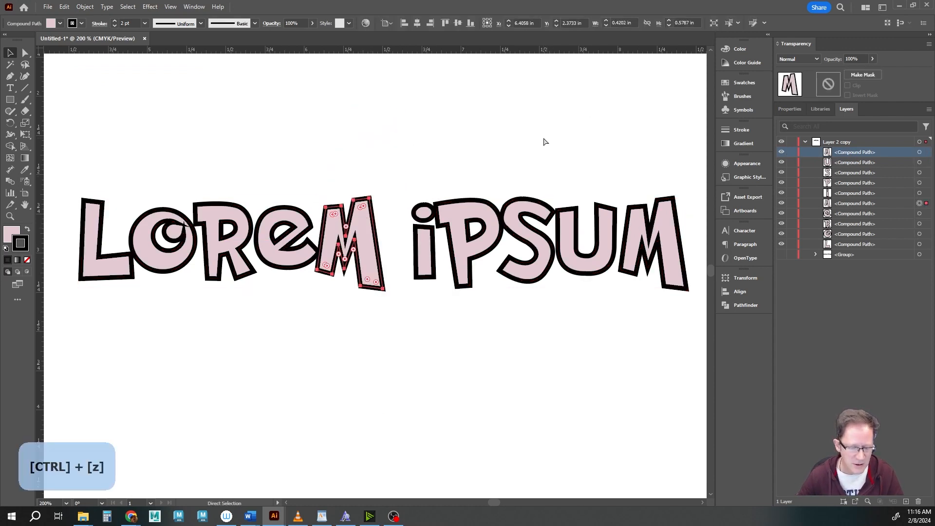
- Round all corners of the M in "Lorem" to about 0.02 in using its live corner widgets
key(a)
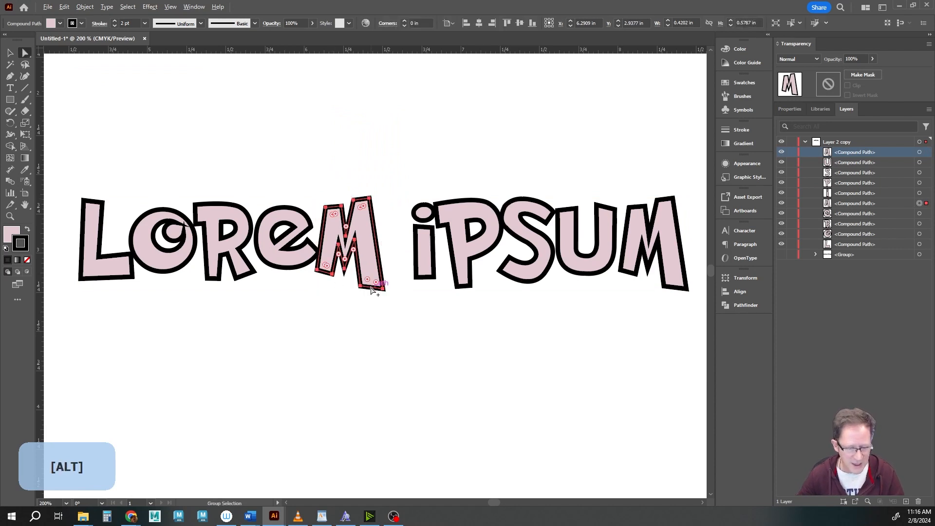
scroll(373, 287, up, 2)
drag(461, 302, 600, 361)
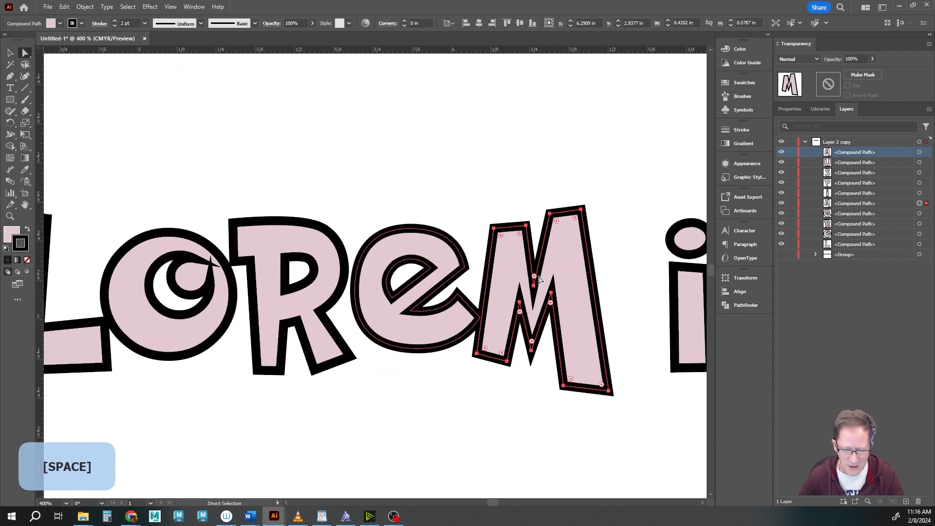
drag(501, 237, 518, 264)
scroll(612, 291, down, 1)
drag(611, 292, 476, 298)
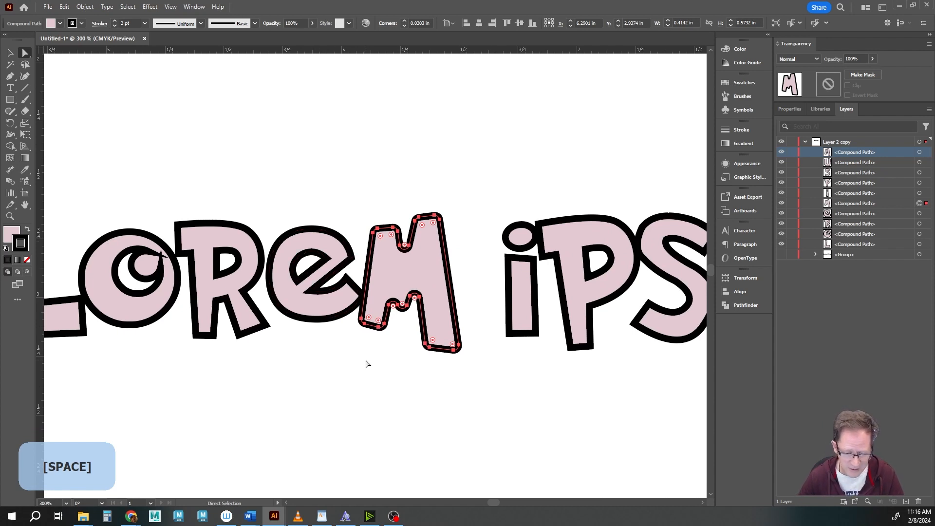
scroll(377, 362, down, 1)
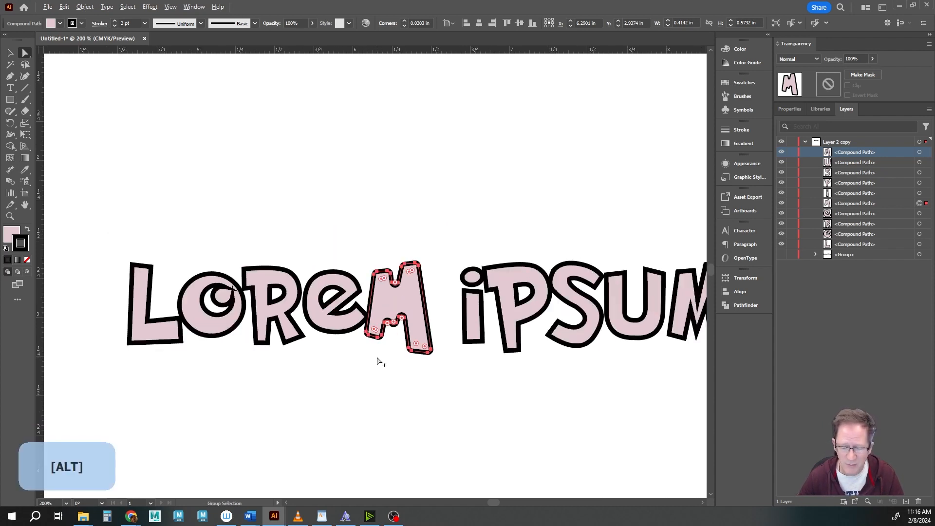
drag(486, 393, 435, 366)
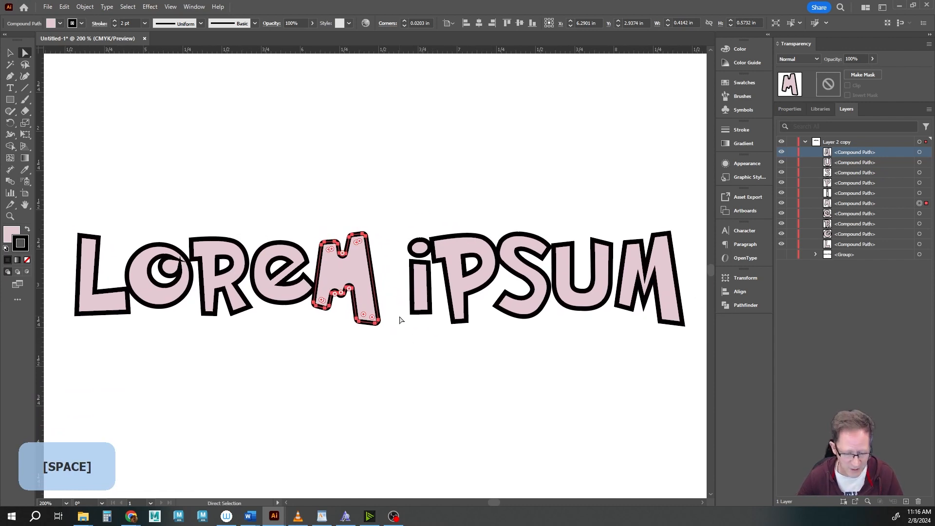
- Round all corners of the P in "ipsum" with its live corner widgets, including the inner counter
click(388, 273)
click(420, 251)
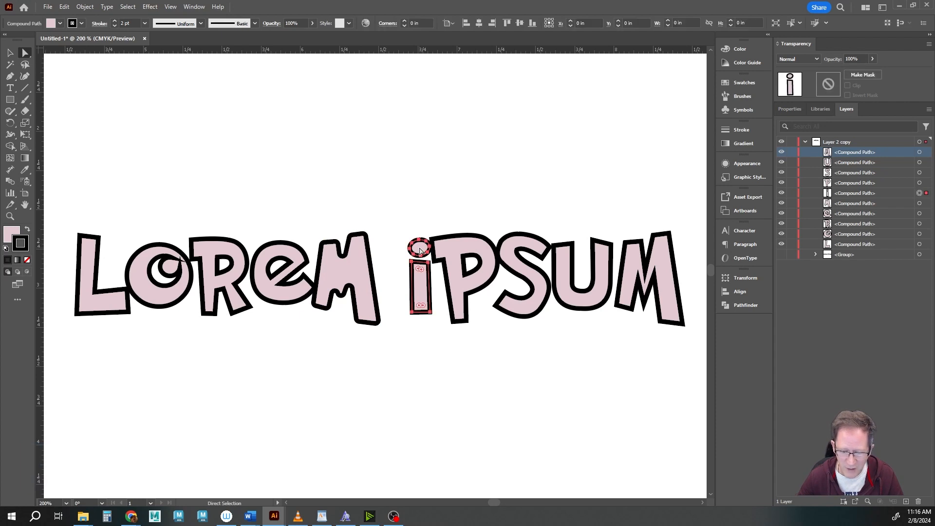
scroll(411, 292, up, 1)
drag(389, 265, 357, 315)
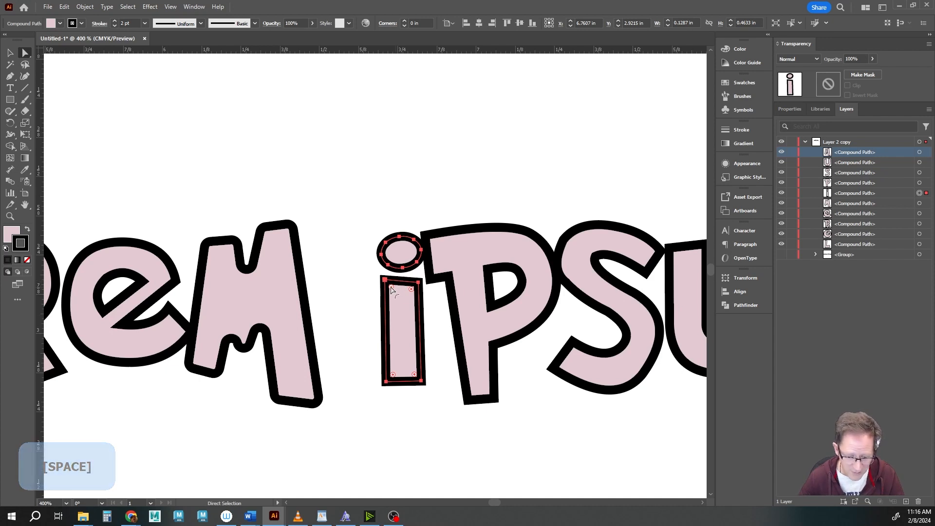
click(442, 265)
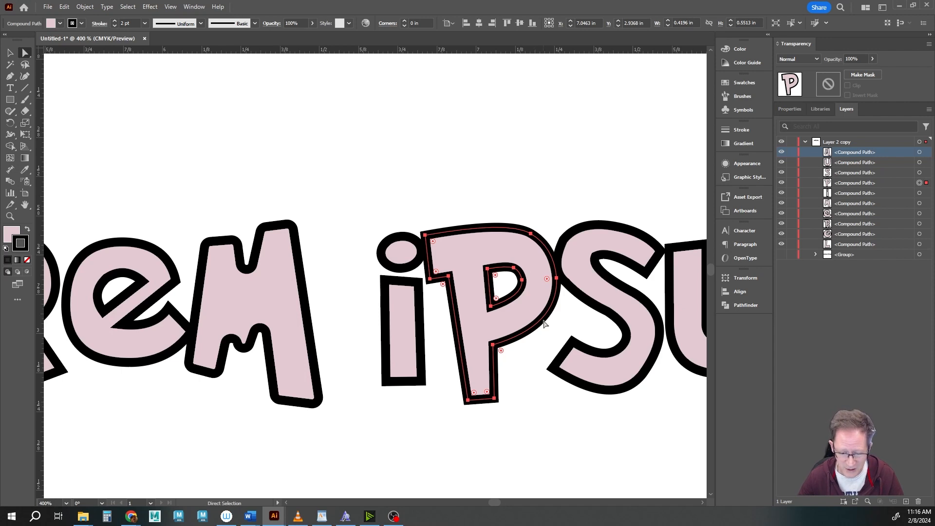
drag(546, 281, 492, 277)
- Round the stem of the i in "ipsum" into a pill shape with corners of about 0.054 in, and deselect it
click(396, 295)
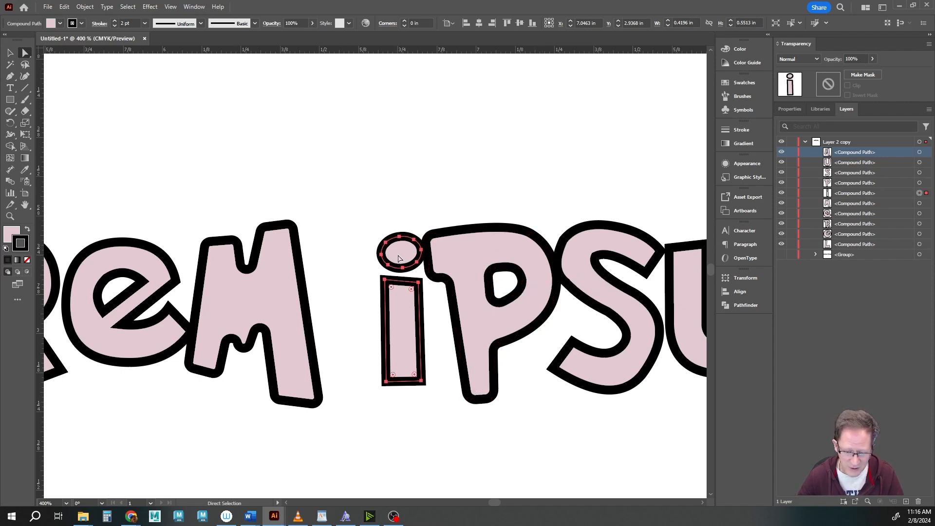
drag(394, 291, 431, 348)
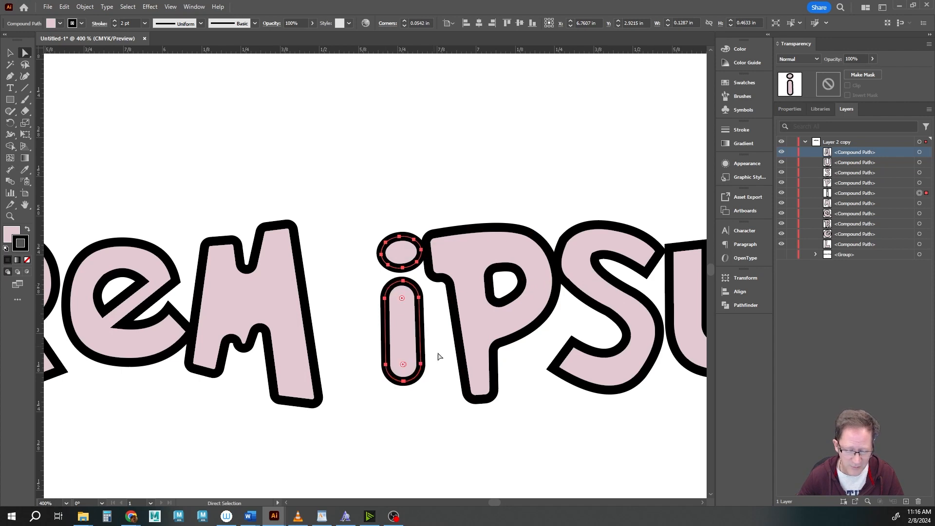
click(442, 369)
scroll(456, 381, down, 2)
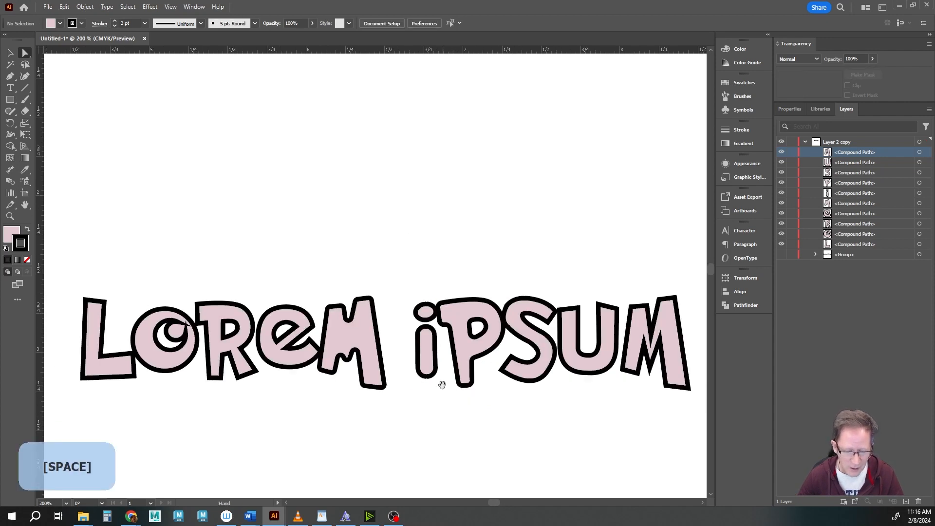
drag(440, 381, 503, 357)
scroll(440, 349, up, 3)
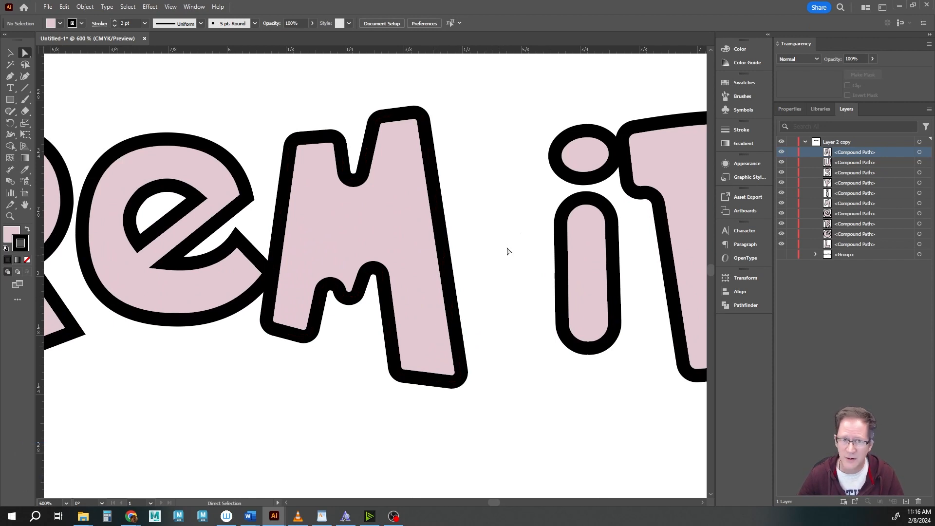
scroll(485, 227, down, 5)
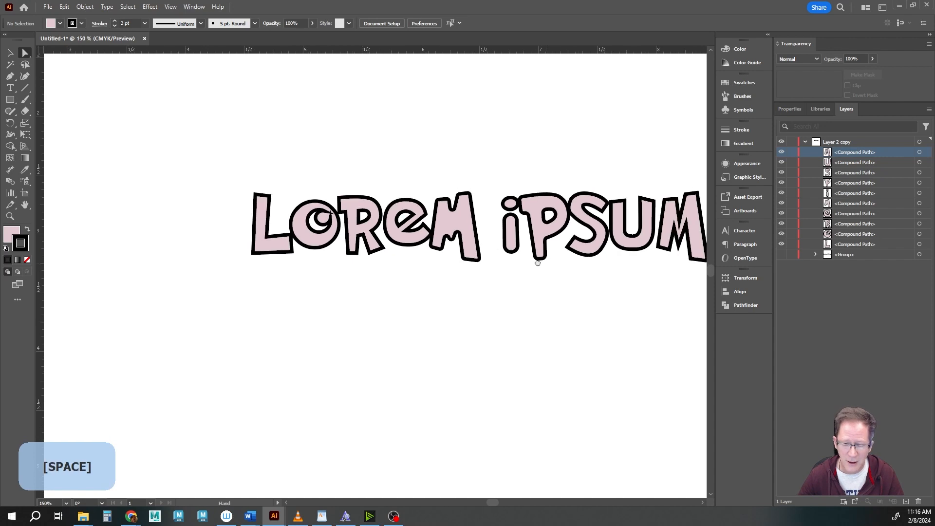
- Hide all the separate outlined letter paths and show the backup "Lorem ipsum" group in Layer 2 copy
drag(537, 262, 406, 264)
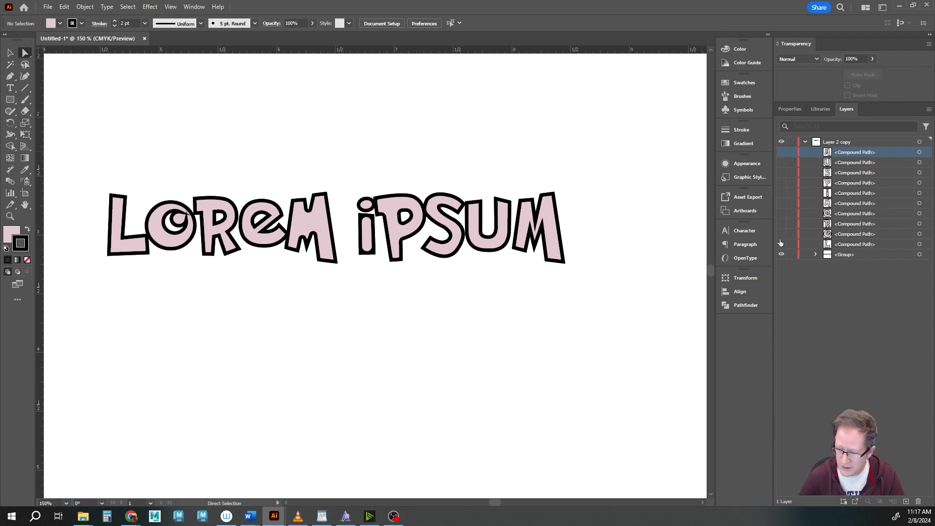
click(887, 252)
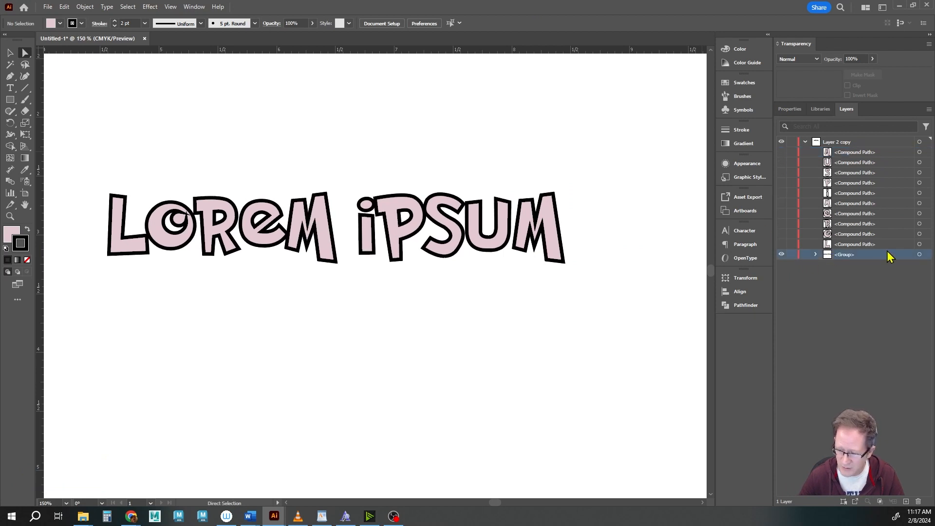
click(919, 254)
click(784, 253)
click(784, 253)
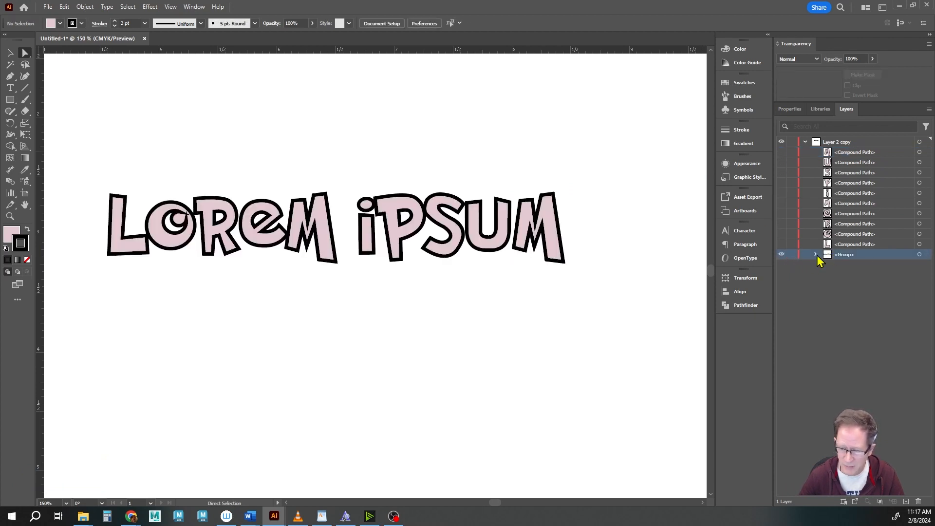
- Expand the backup group, select its nested text group, and move it about 0.3 in right and 0.23 in up
click(816, 254)
click(842, 266)
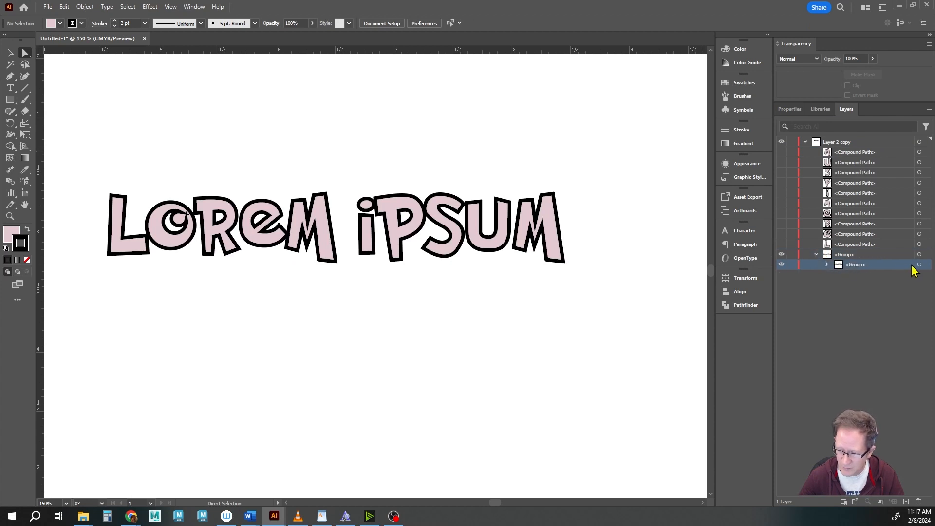
click(919, 265)
key(v)
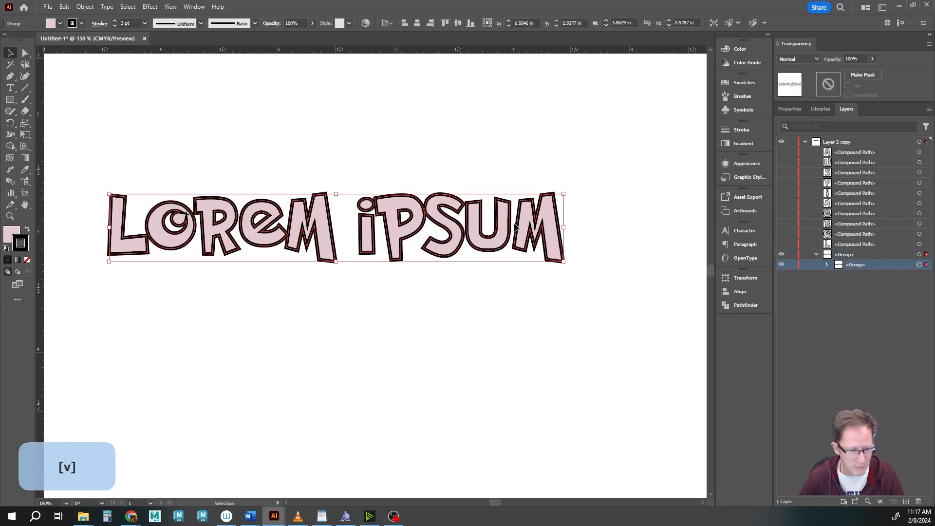
click(392, 290)
drag(388, 222, 423, 194)
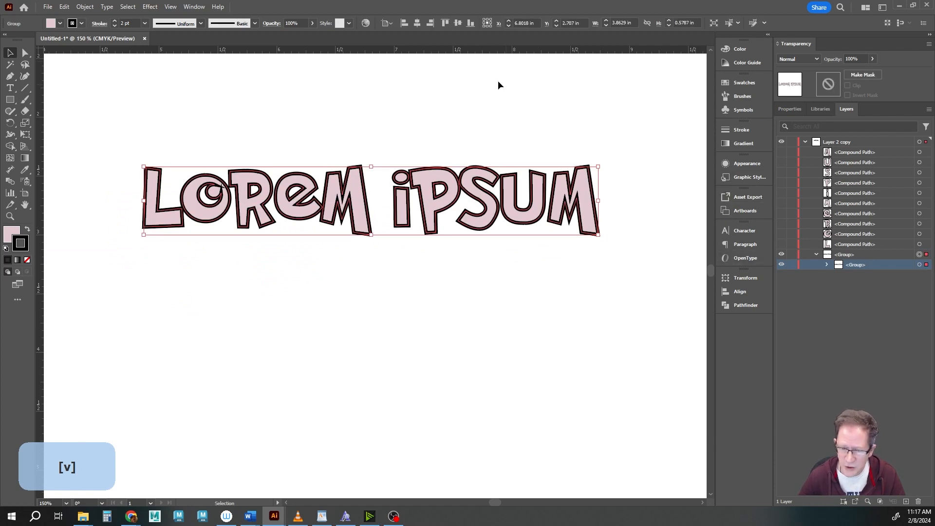
- Set the character kerning to Metrics - Roman Only with the backup text group selected
click(741, 232)
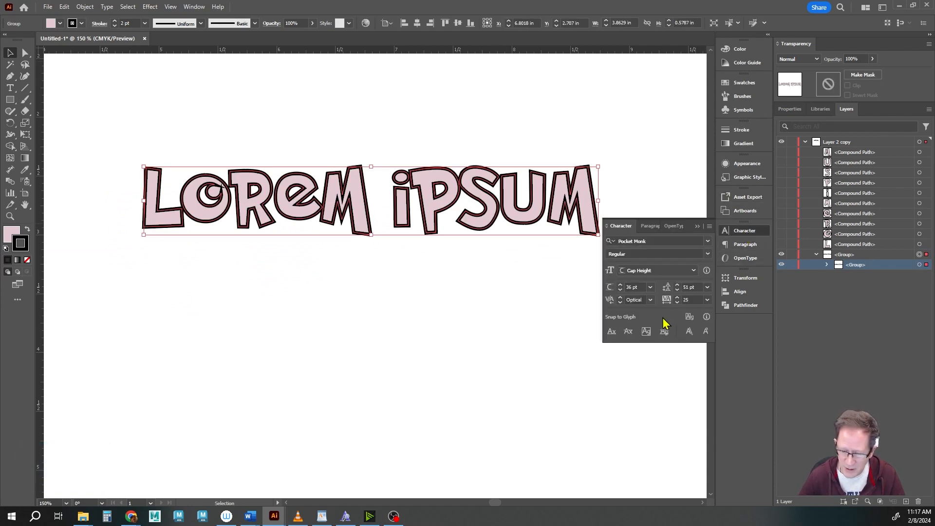
click(650, 300)
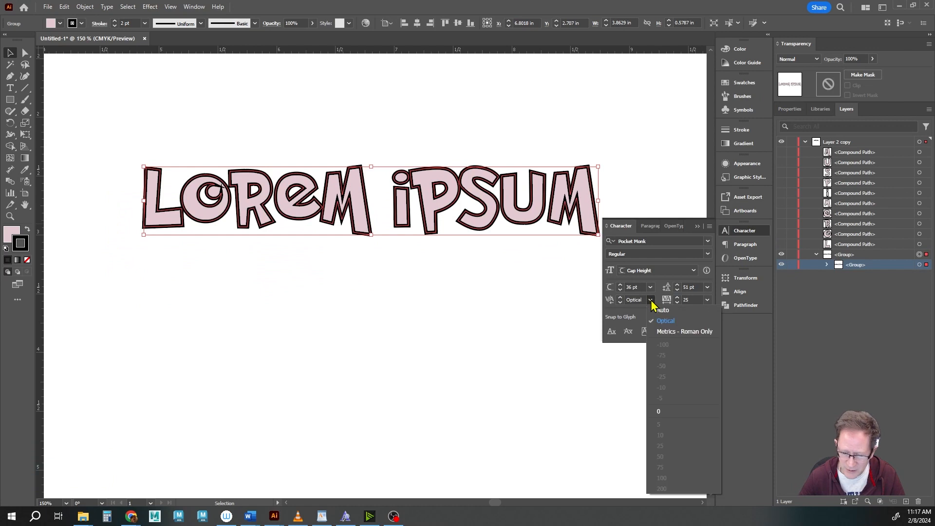
click(665, 333)
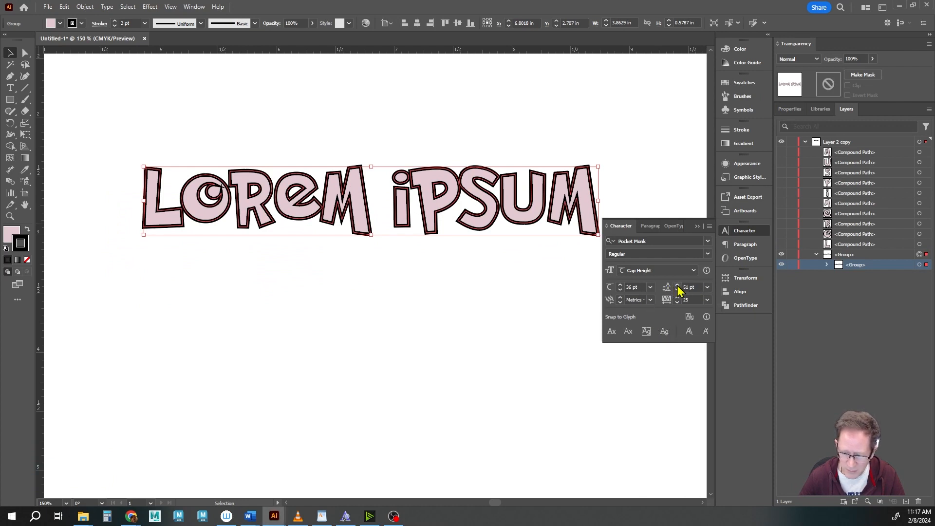
click(697, 227)
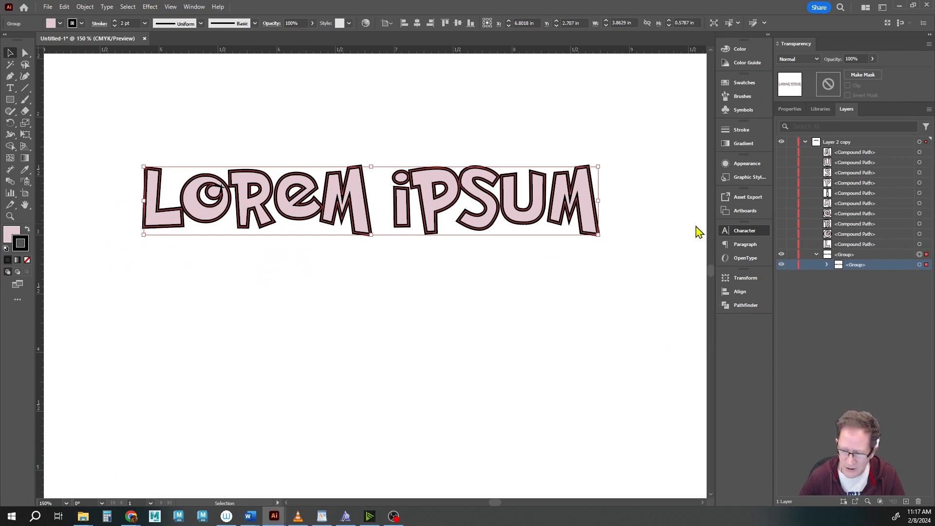
- Check the letter paths inside the nested group and move the outlined text about 0.56 in up and 0.08 in left
click(868, 316)
click(835, 267)
click(826, 264)
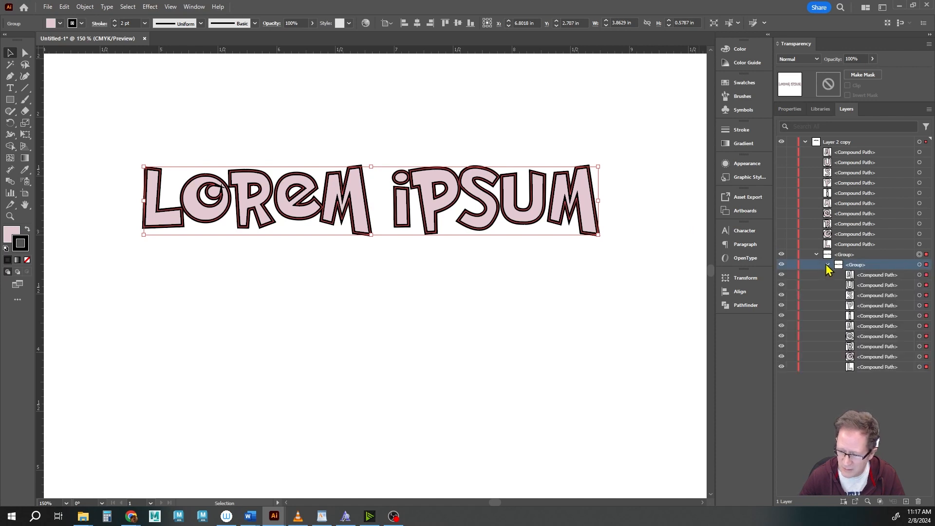
click(826, 264)
click(509, 313)
drag(254, 209, 246, 145)
- Add a new "Lorem ipsum" point text in 36 pt Pocket Monk and position it directly below the pink outlined text
key(t)
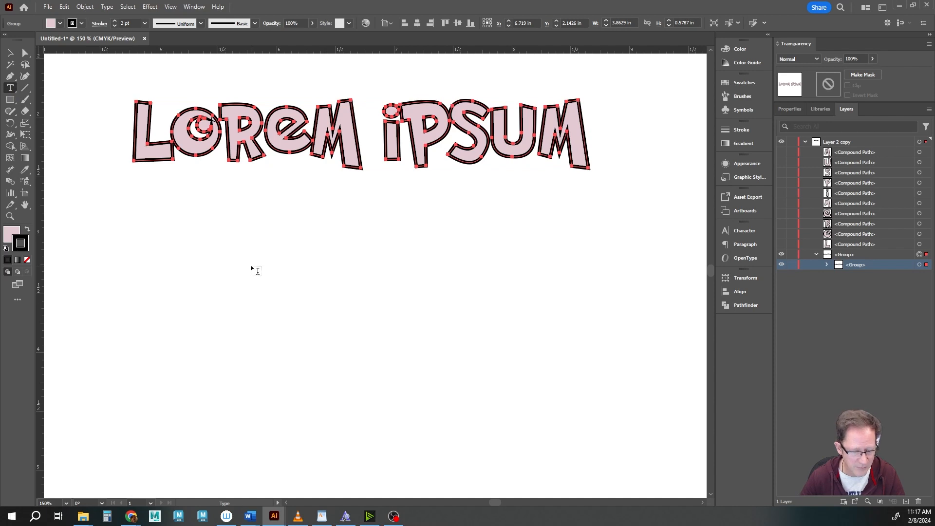
click(238, 267)
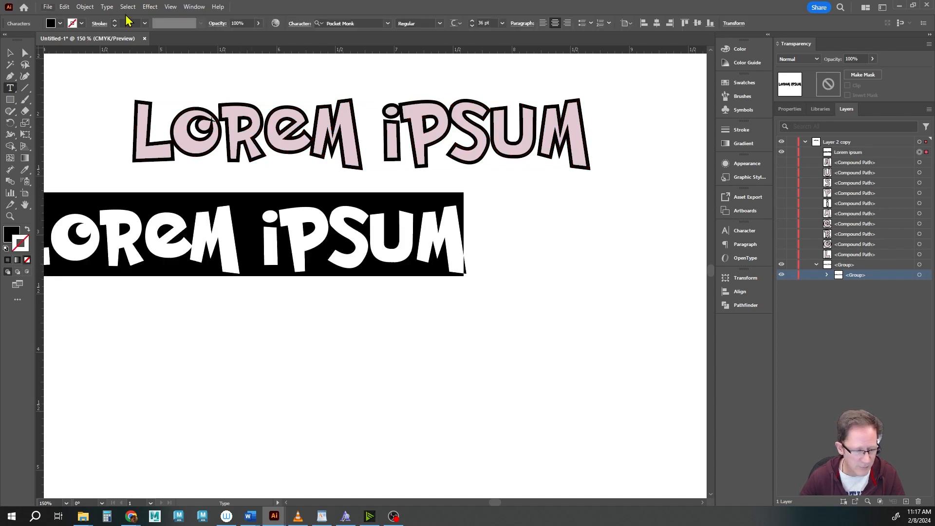
click(9, 52)
drag(154, 231, 278, 278)
scroll(314, 281, down, 2)
drag(384, 350, 403, 315)
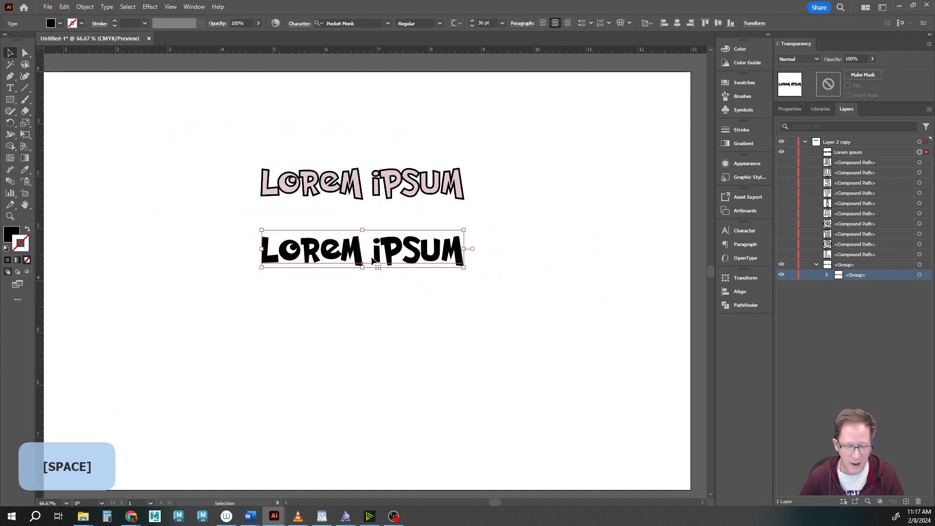
- Set the new text's leading to 21 pt and move the text about 0.57 in left and 0.34 in down
click(85, 6)
click(84, 7)
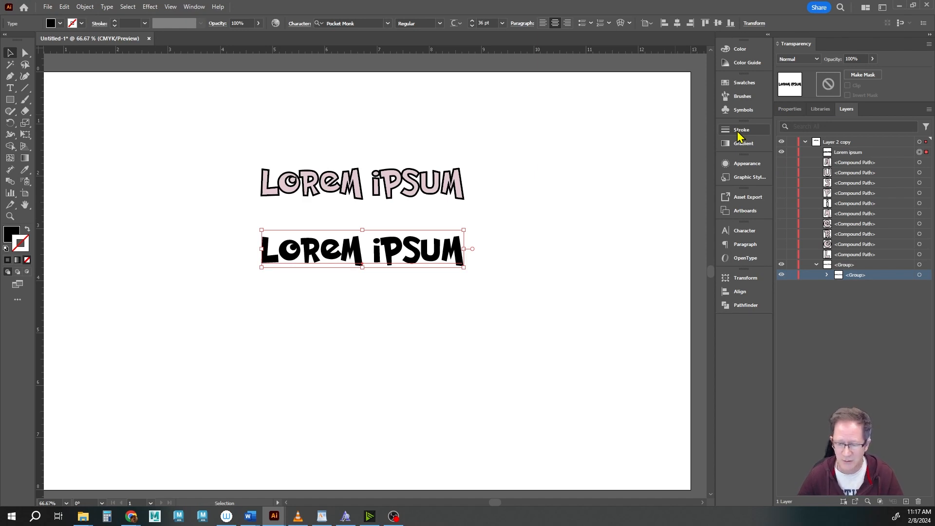
click(744, 233)
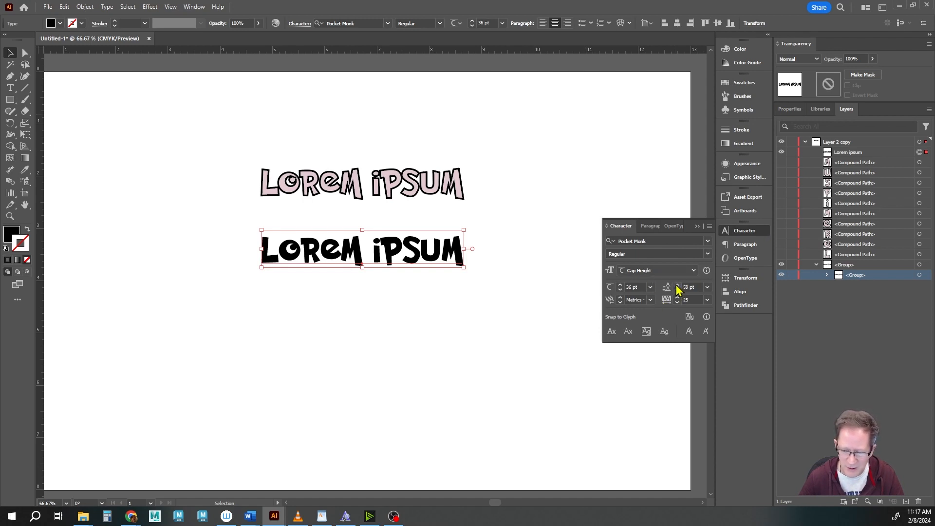
click(708, 291)
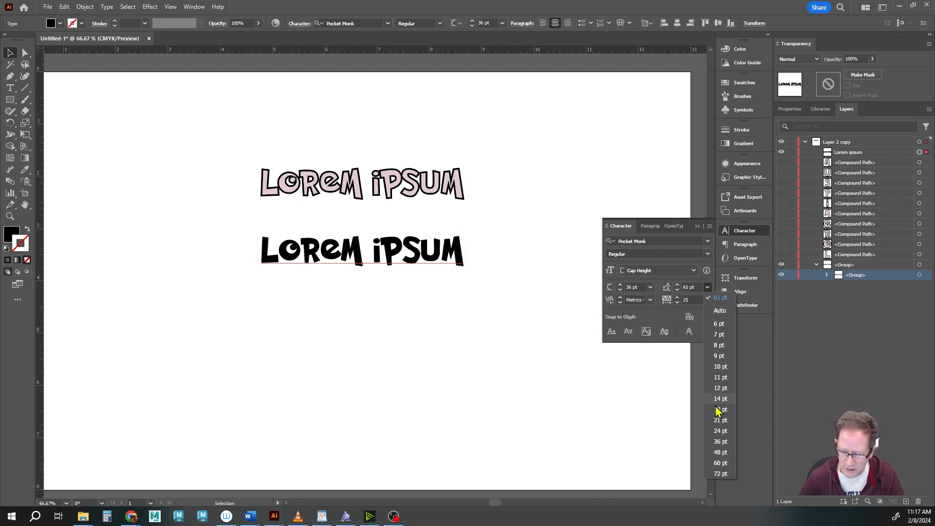
click(724, 428)
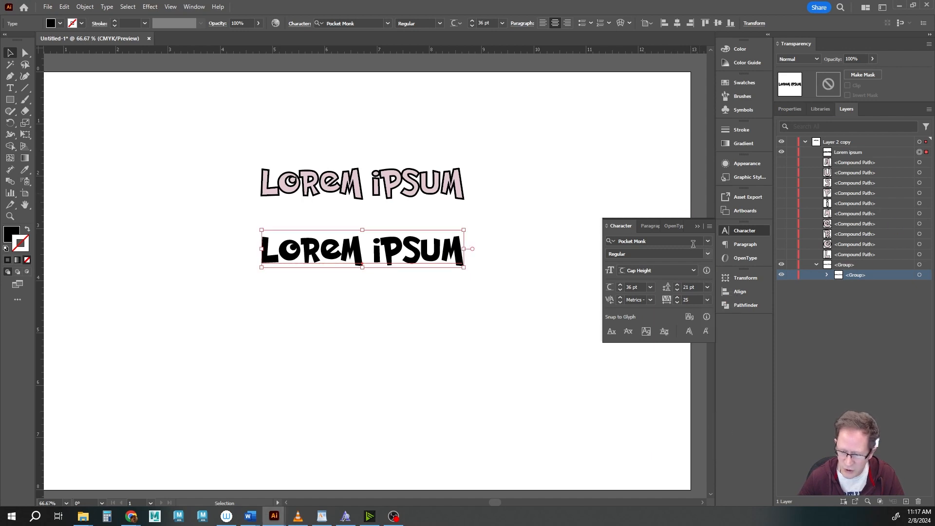
click(744, 232)
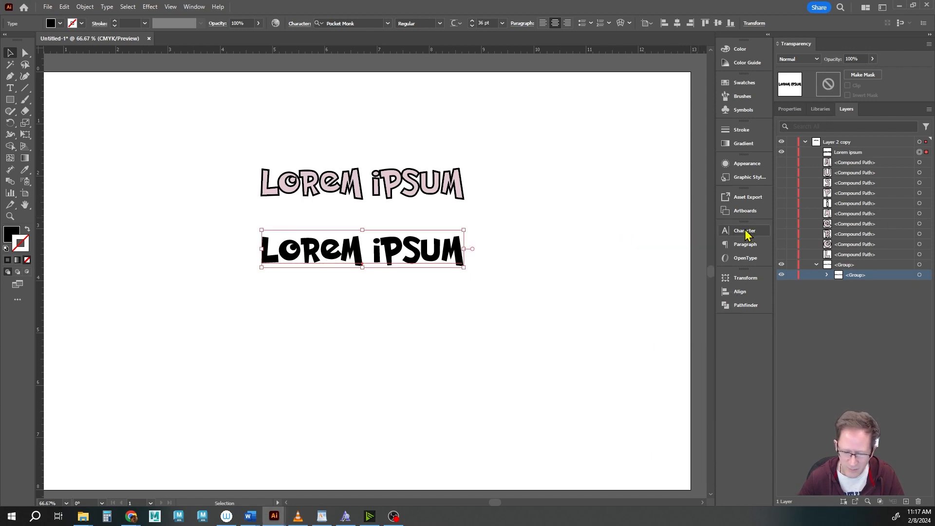
drag(350, 255, 317, 271)
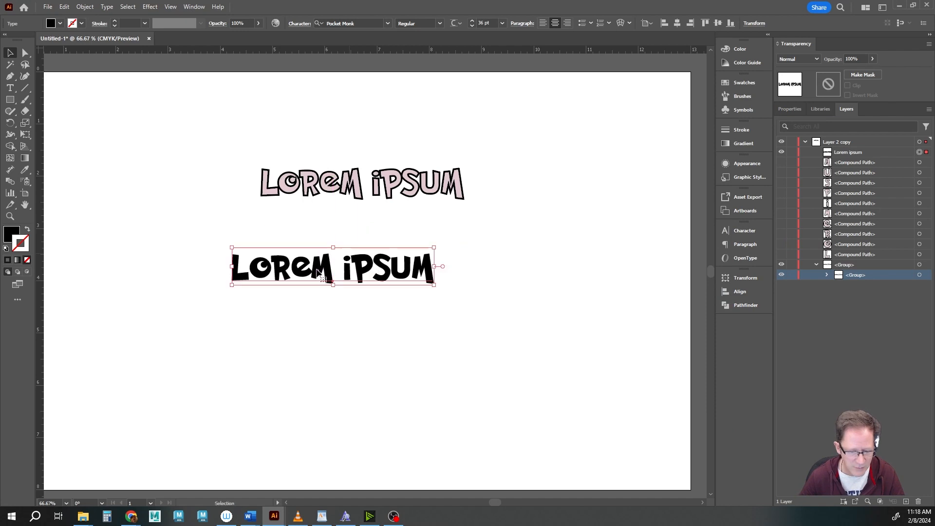
- Set the font size of the black "Lorem ipsum" text to 60 pt
click(743, 231)
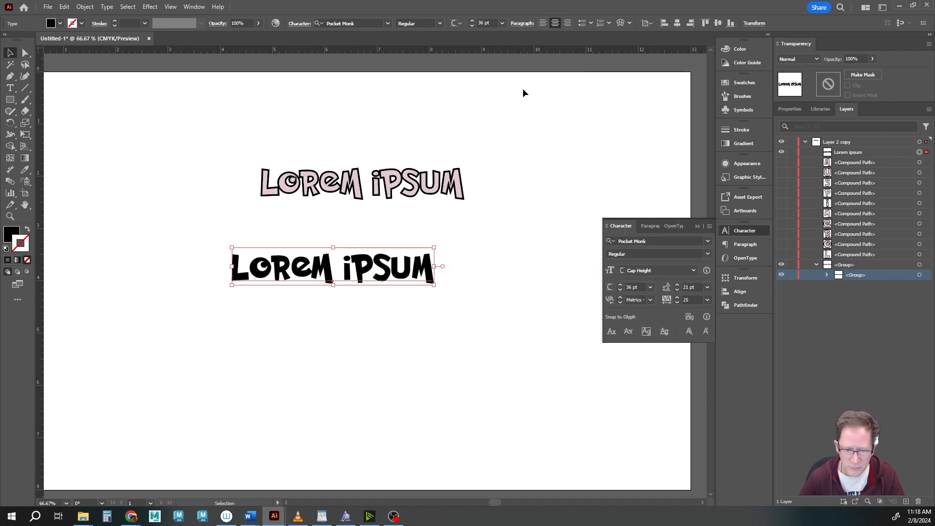
click(502, 23)
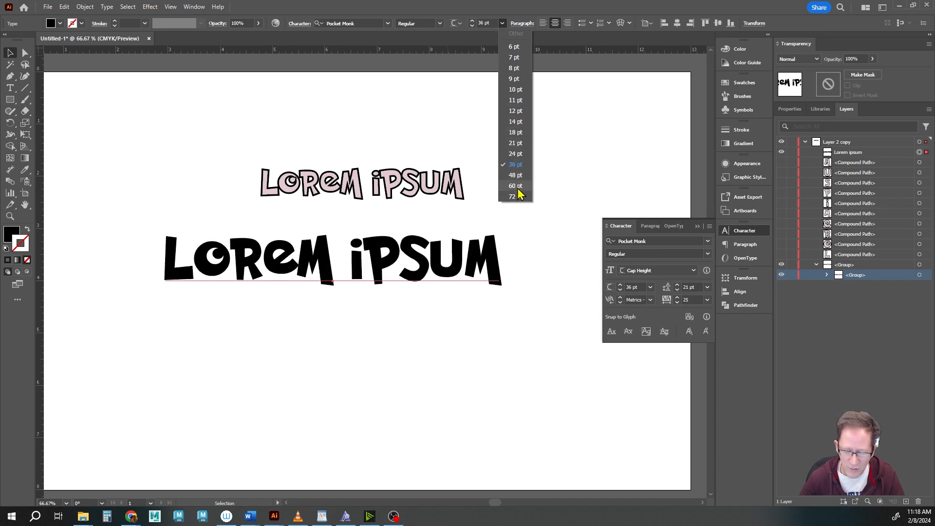
click(516, 185)
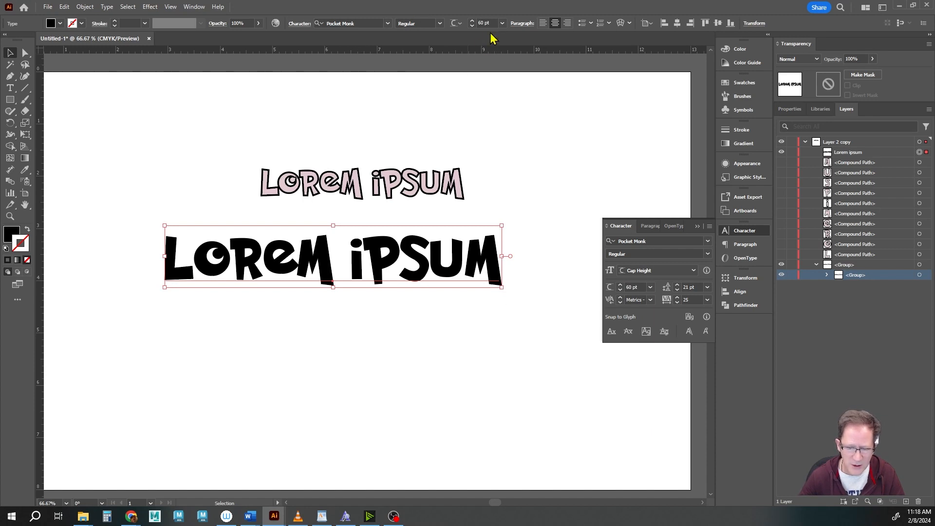
- Try scaling the black text by a corner of its bounding box, both freely and from the center, undoing the resizes
drag(501, 287, 580, 331)
key(ctrl+z)
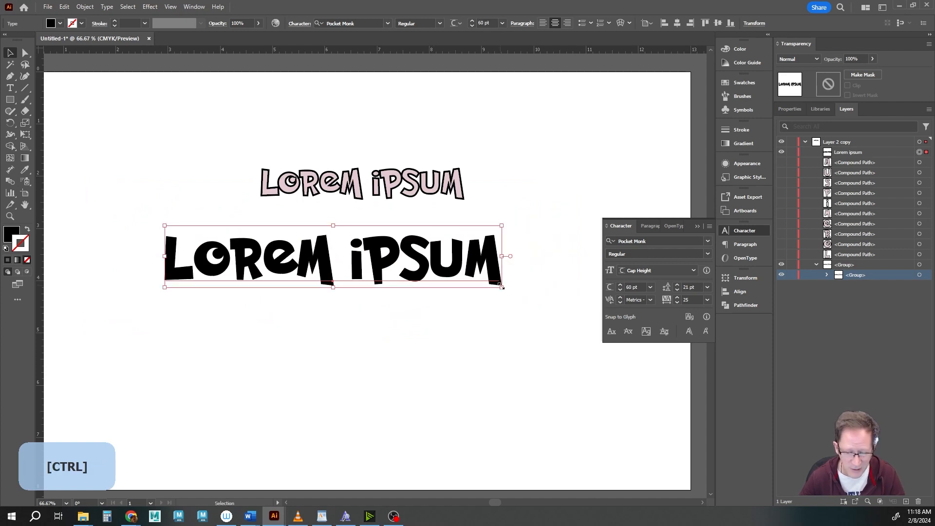
drag(501, 288, 518, 304)
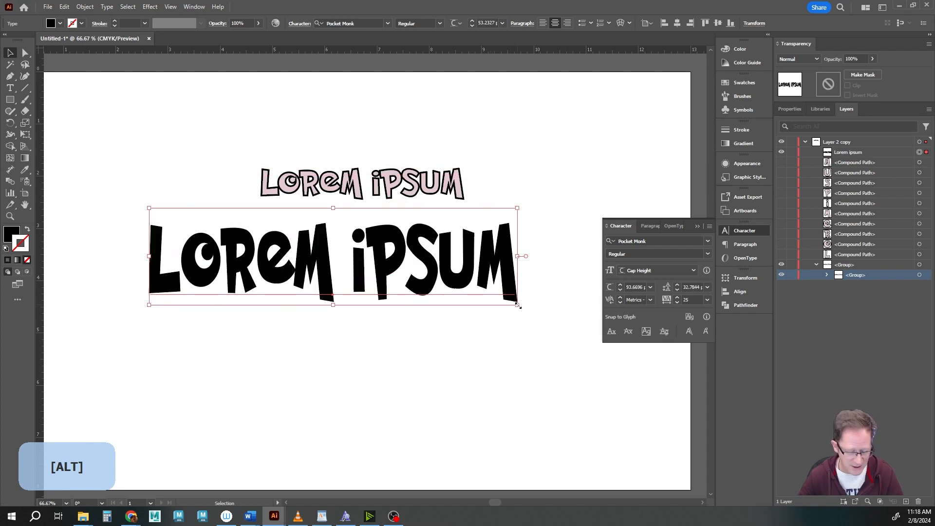
key(ctrl+z)
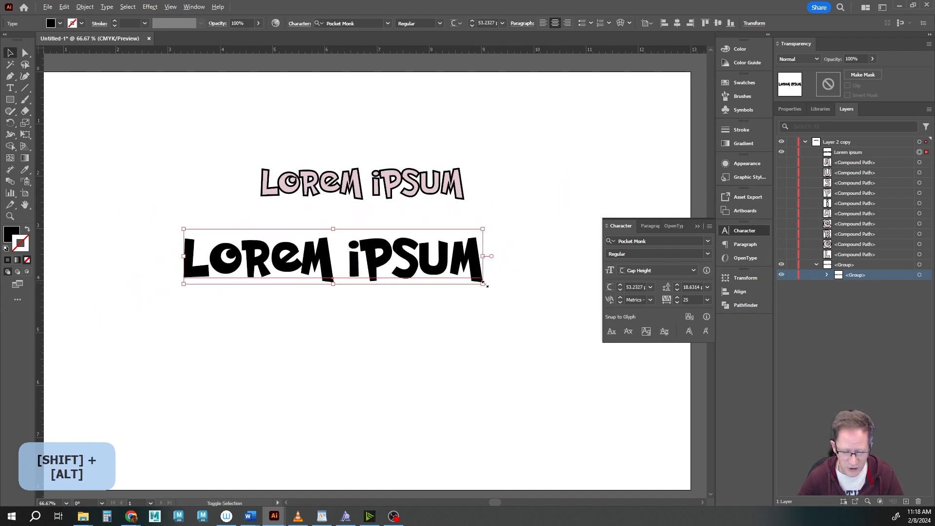
drag(482, 284, 504, 304)
key(ctrl+z)
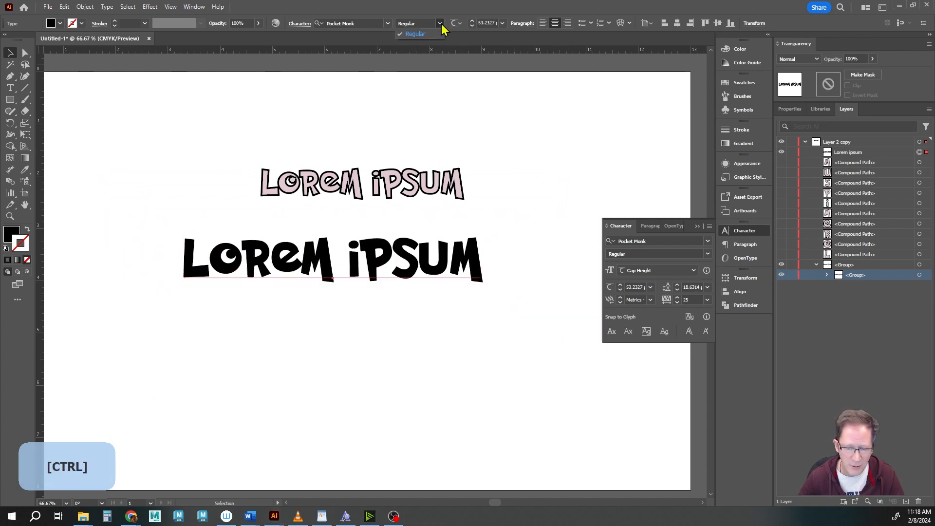
- Set the black text's font size to 48 pt and its kerning to Optical
click(502, 23)
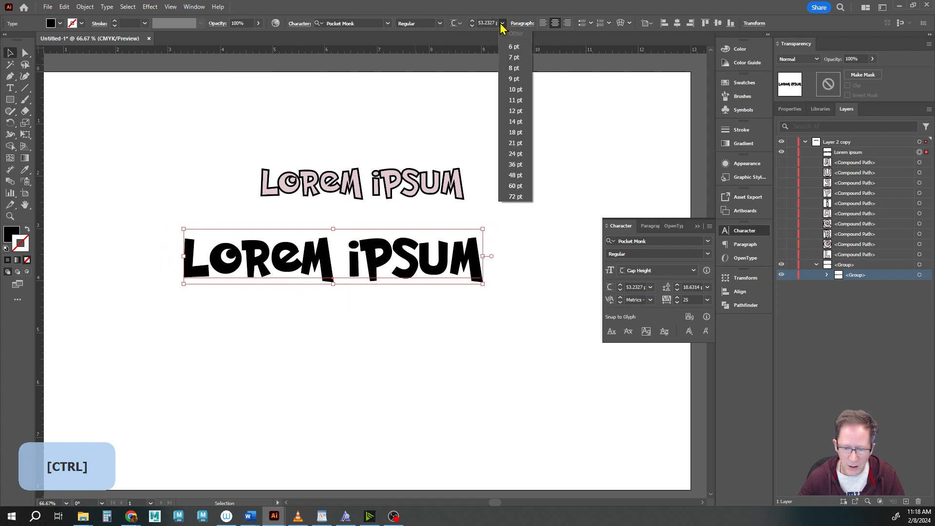
click(512, 176)
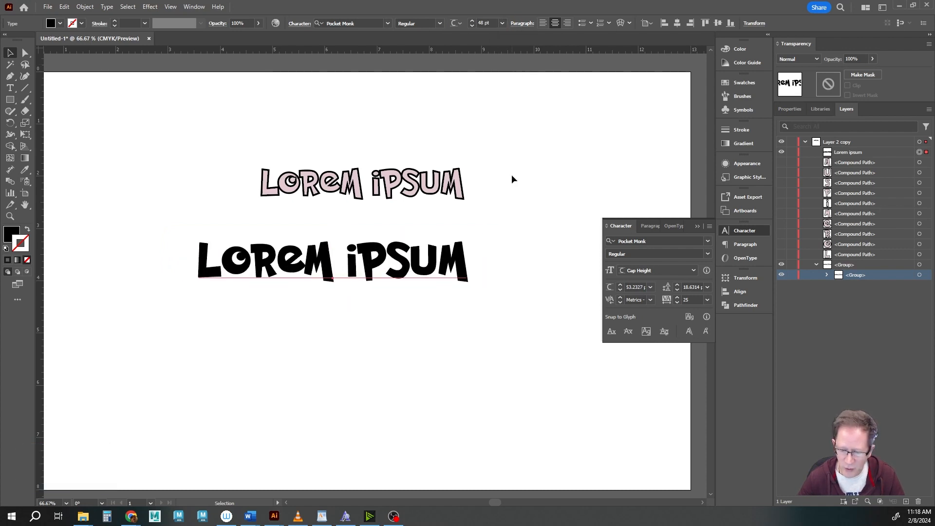
click(649, 301)
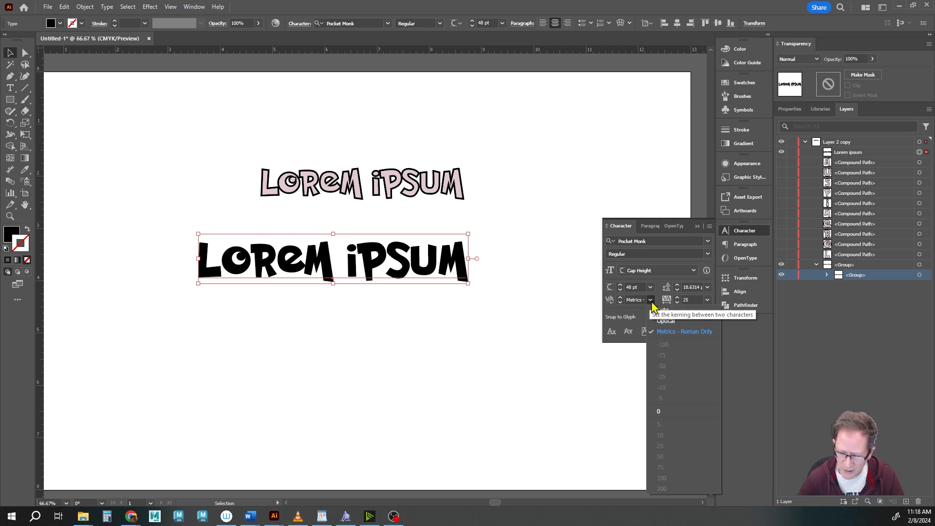
click(665, 322)
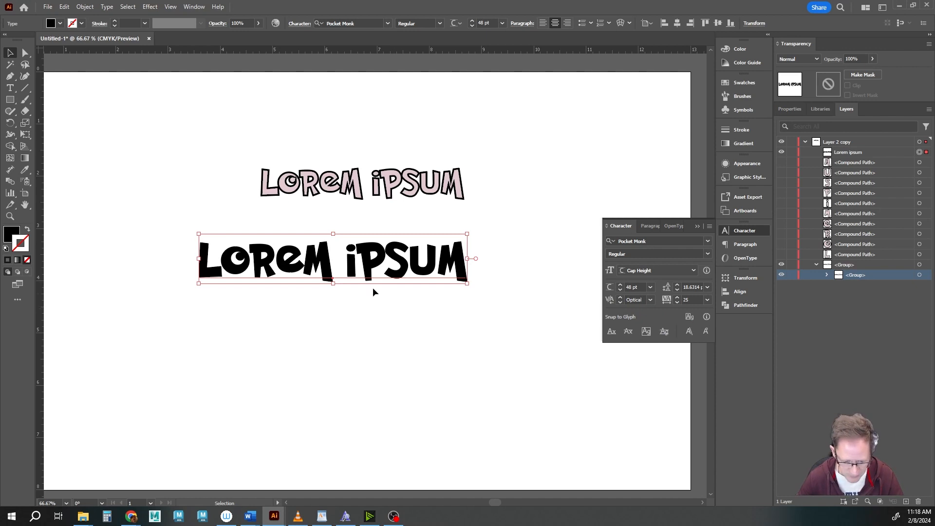
- Select only the U in the black "ipsum" and set its tracking to -25
scroll(400, 308, up, 1)
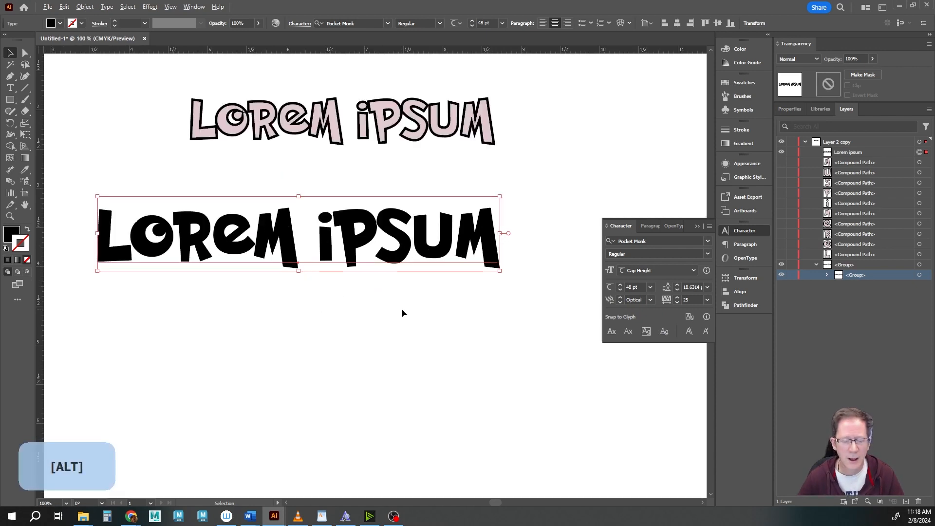
drag(391, 302, 416, 358)
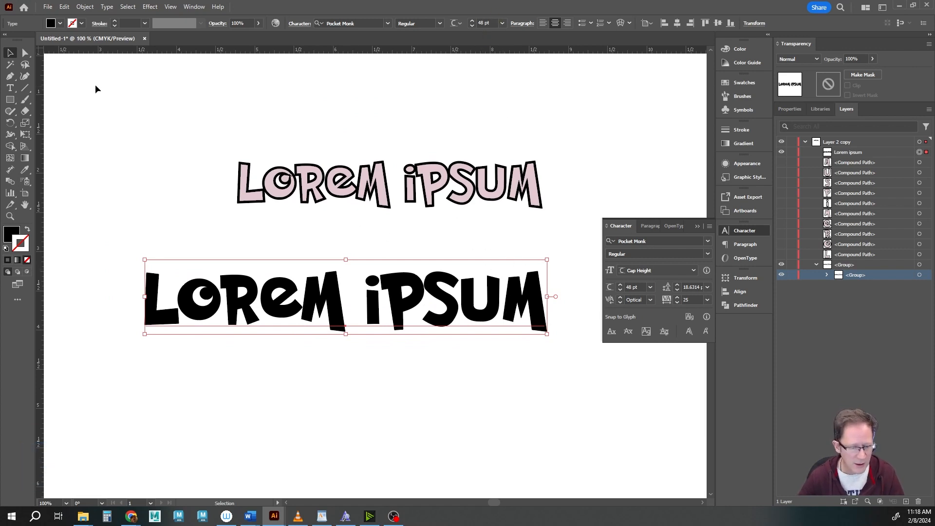
click(9, 87)
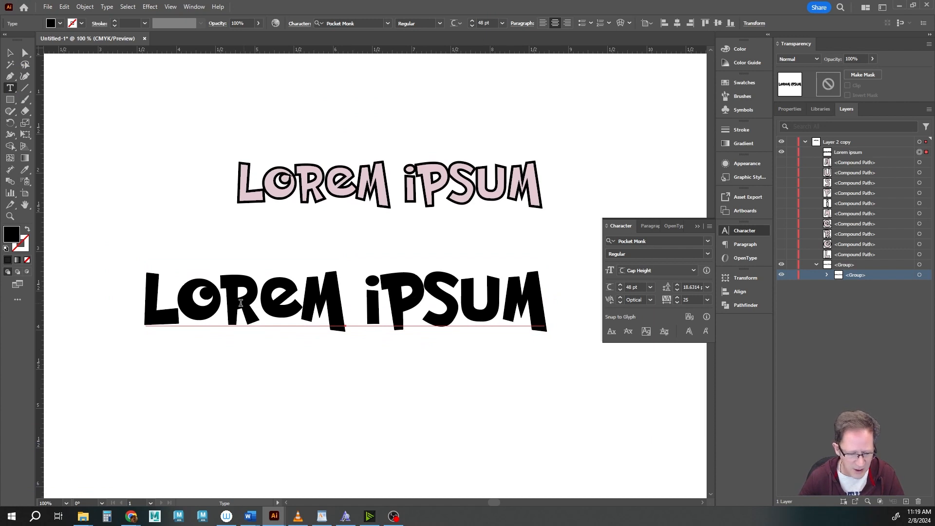
click(483, 311)
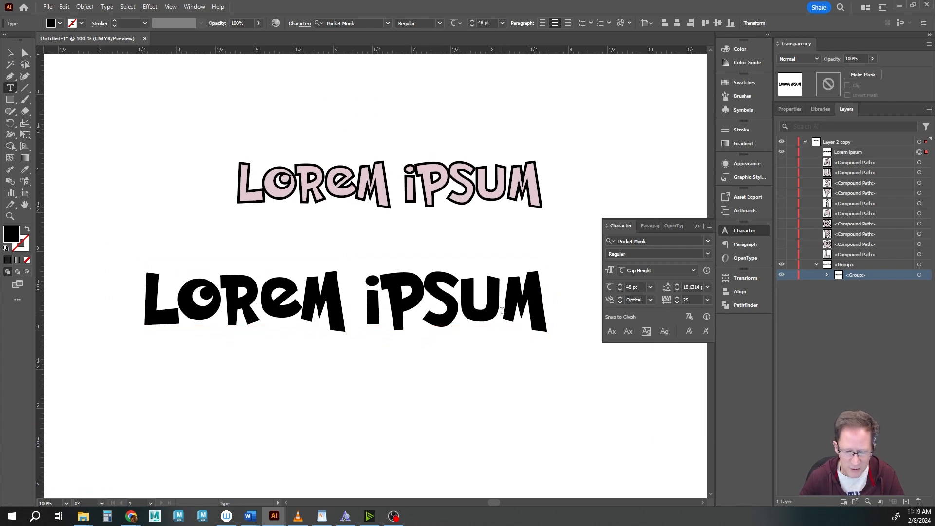
drag(462, 311, 494, 309)
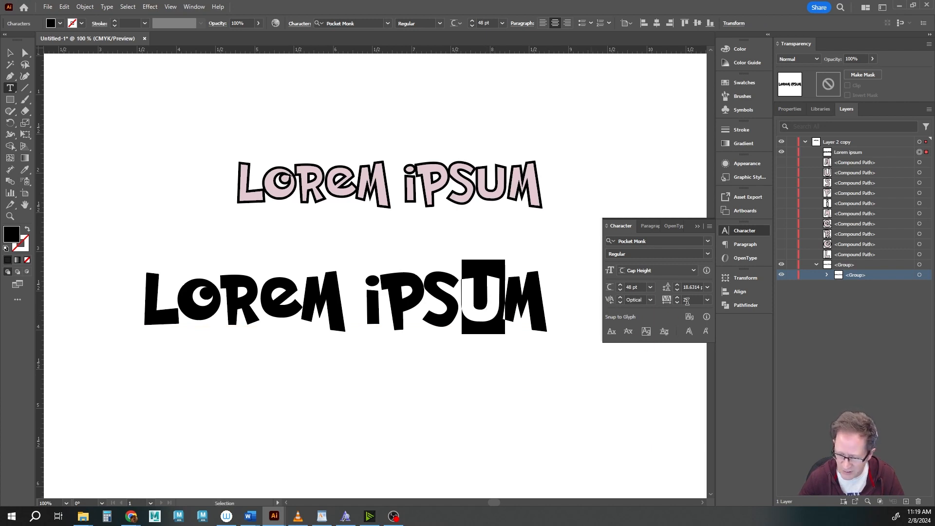
click(707, 300)
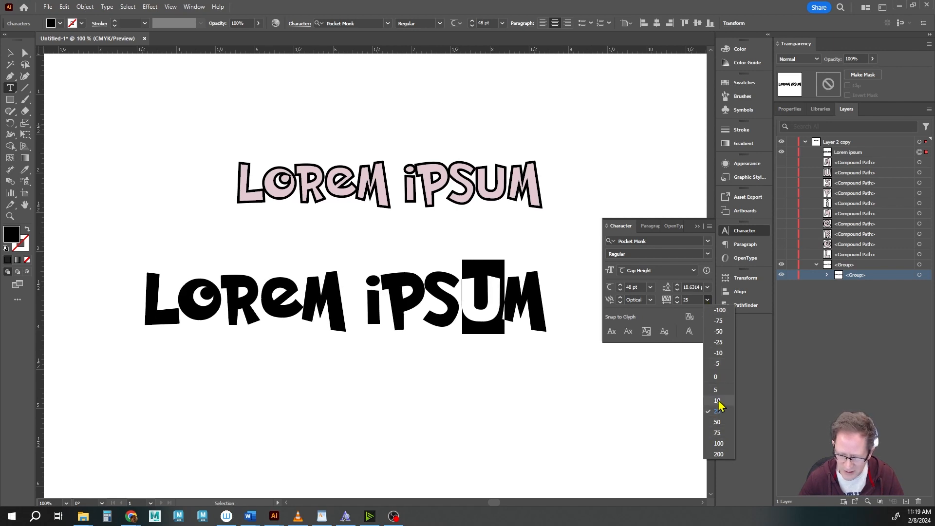
click(721, 343)
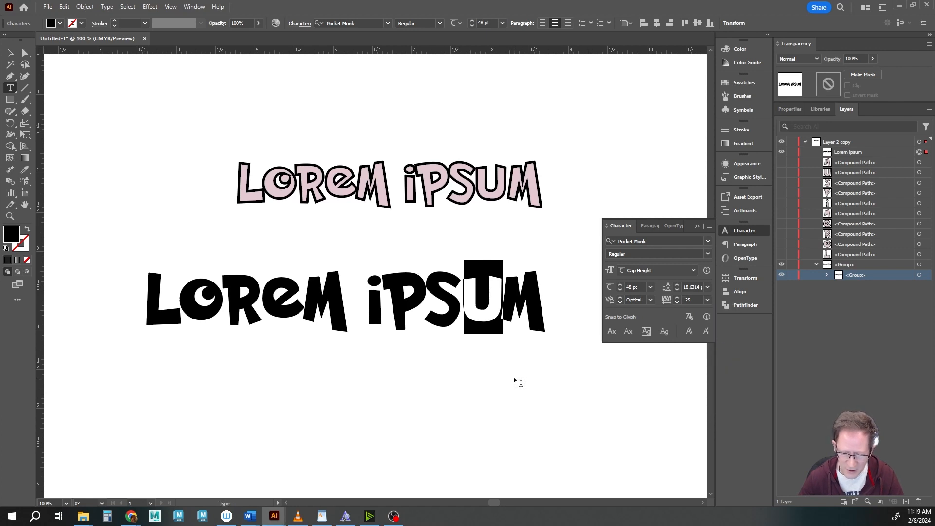
- Select only the P in the black "ipsum", set its tracking to -25, and deselect the text
click(437, 313)
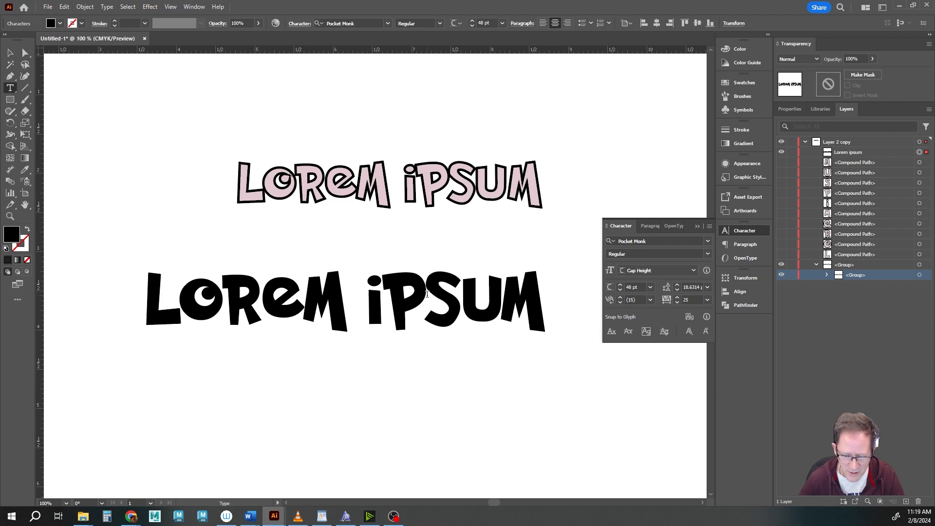
drag(425, 295, 390, 299)
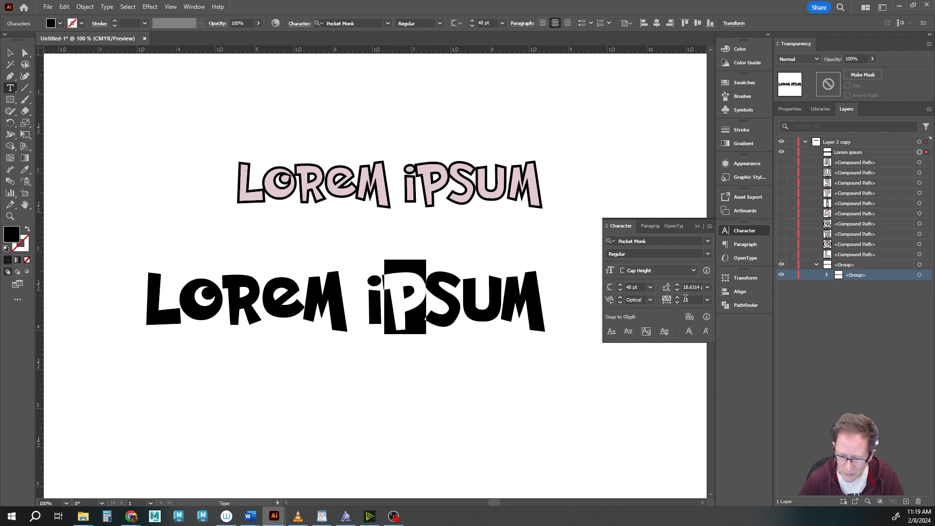
click(707, 300)
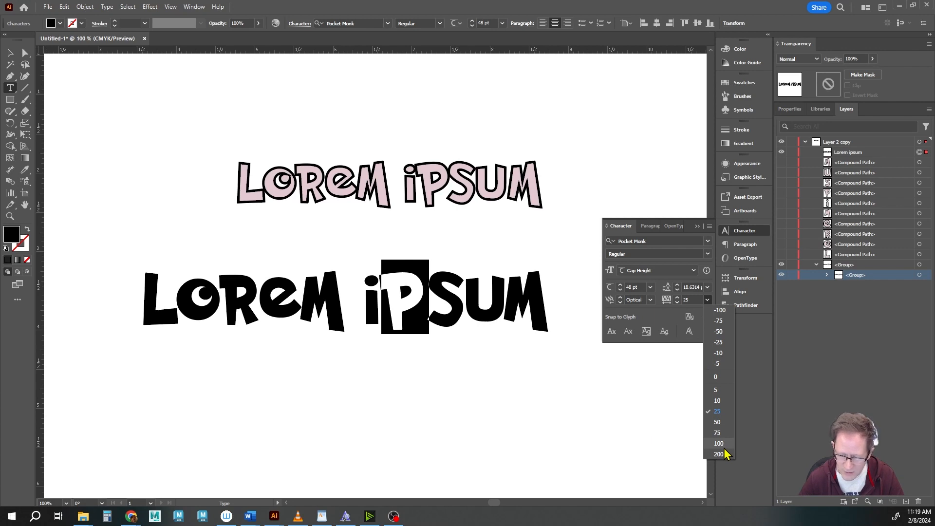
click(721, 343)
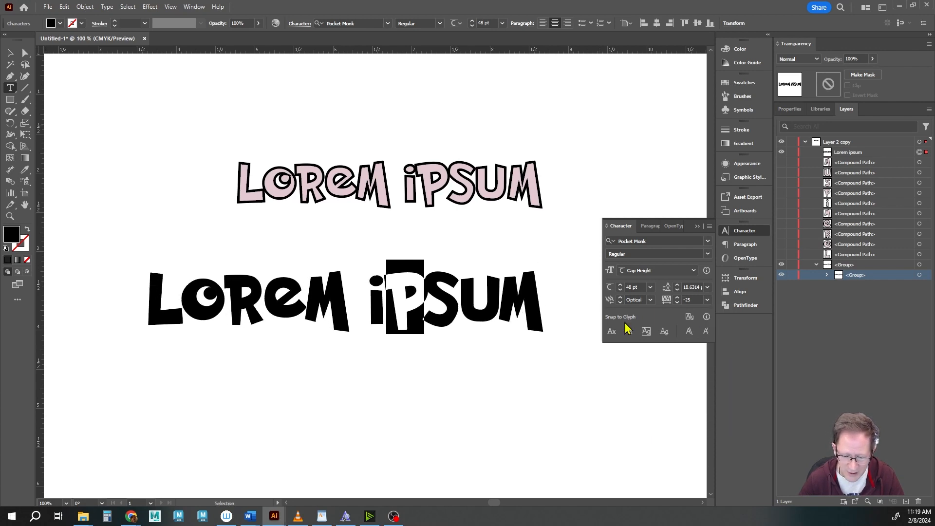
click(10, 54)
click(481, 342)
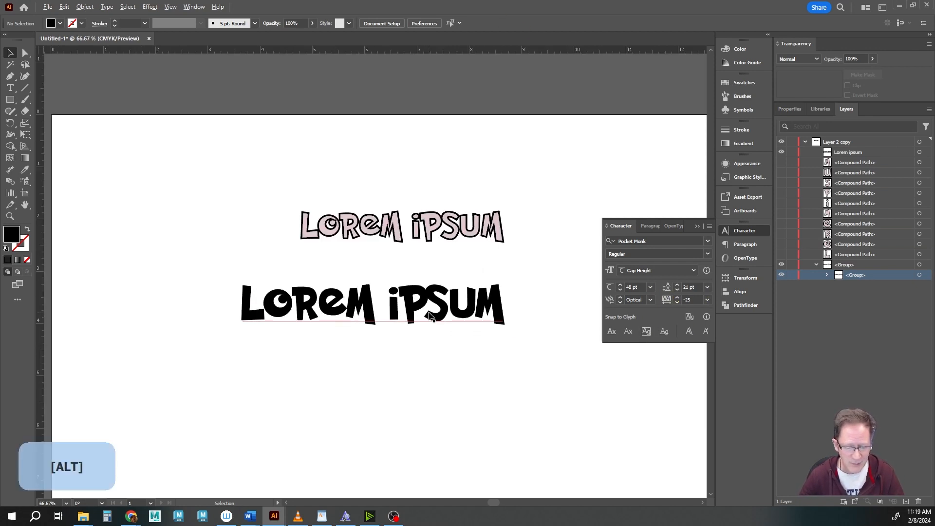
- Move the black "Lorem ipsum" above the pink lettering and draw a wide area text box filled with placeholder text below both
alt+scroll(427, 325, down, 1)
drag(413, 306, 349, 171)
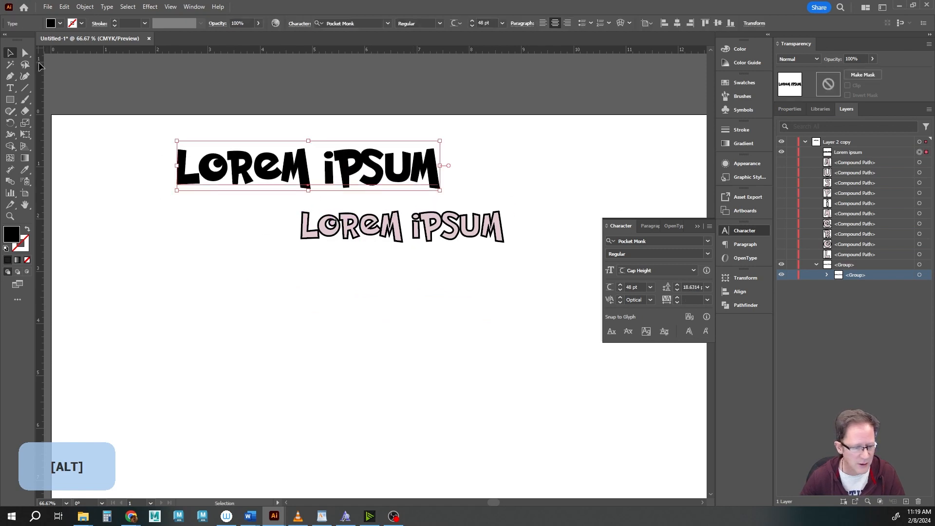
click(12, 91)
drag(174, 270, 569, 458)
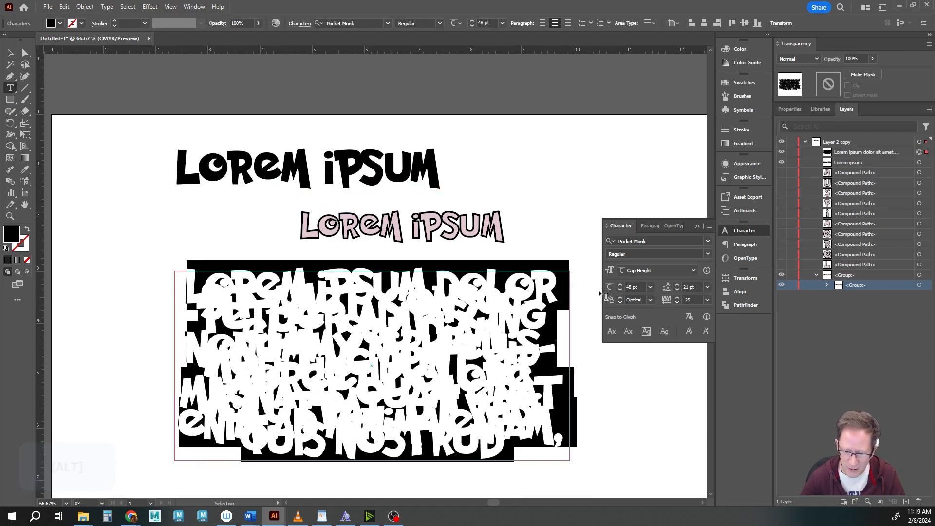
click(10, 52)
click(105, 228)
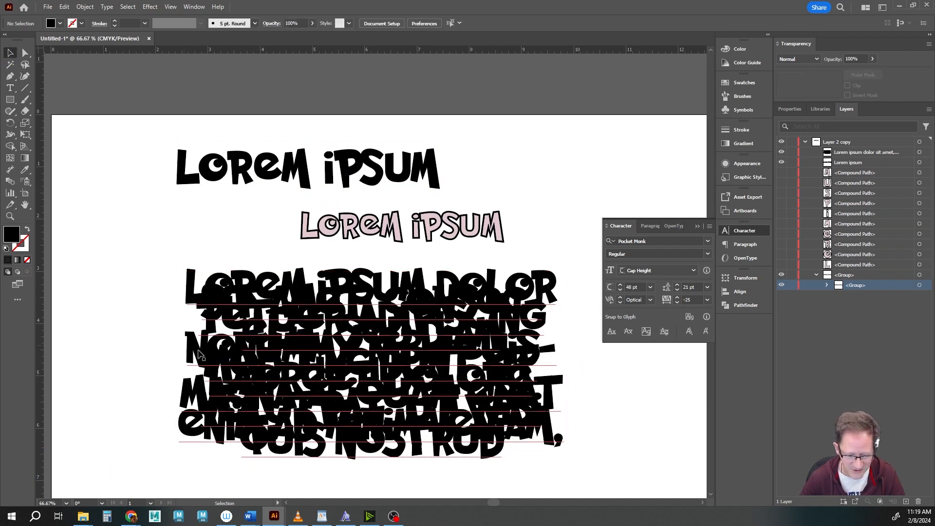
- Set the placeholder paragraph's leading to 60 pt and its tracking to 0
click(394, 305)
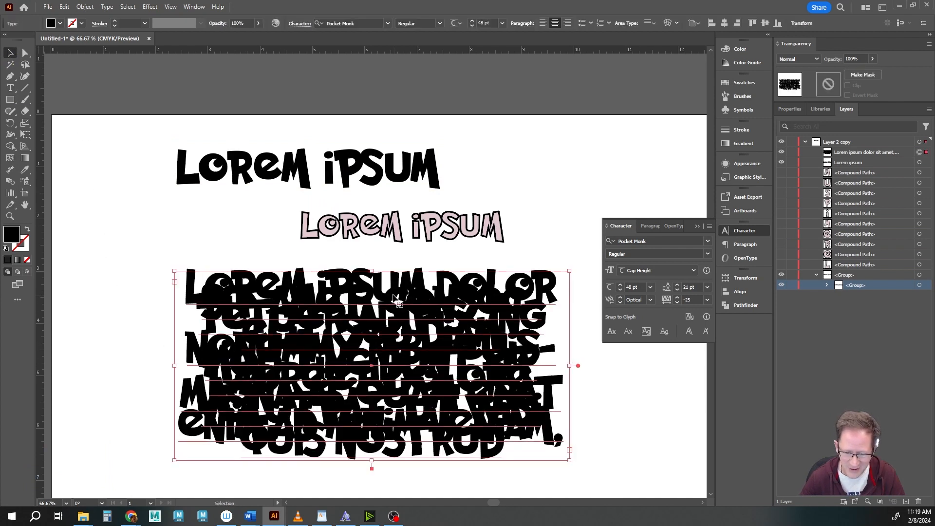
click(706, 287)
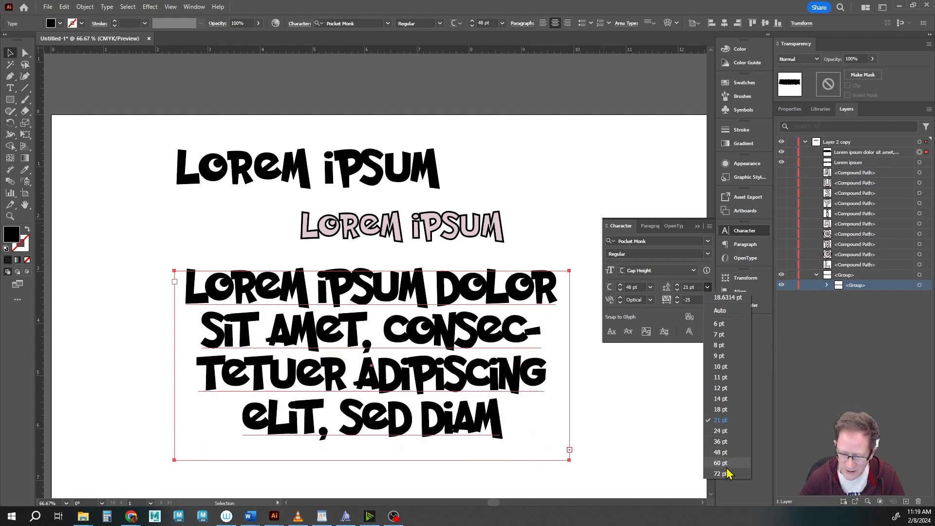
click(723, 462)
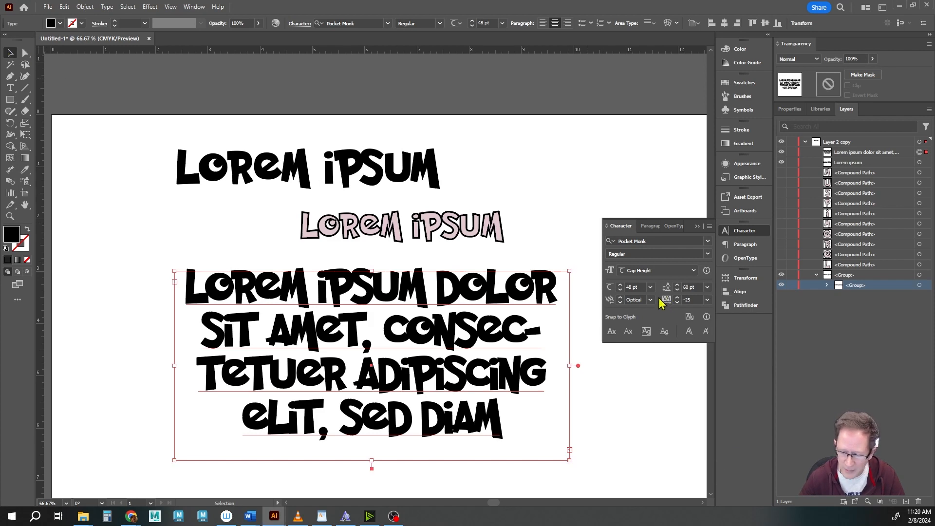
click(706, 300)
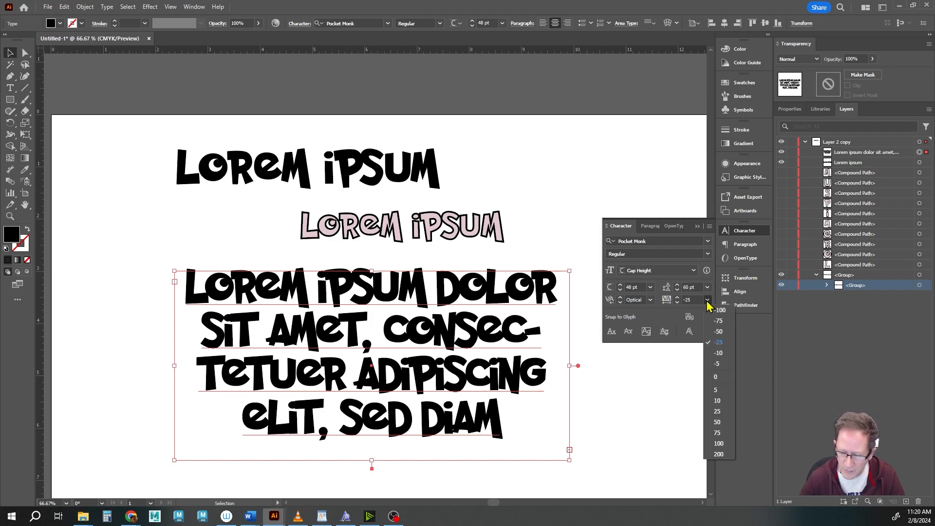
click(716, 377)
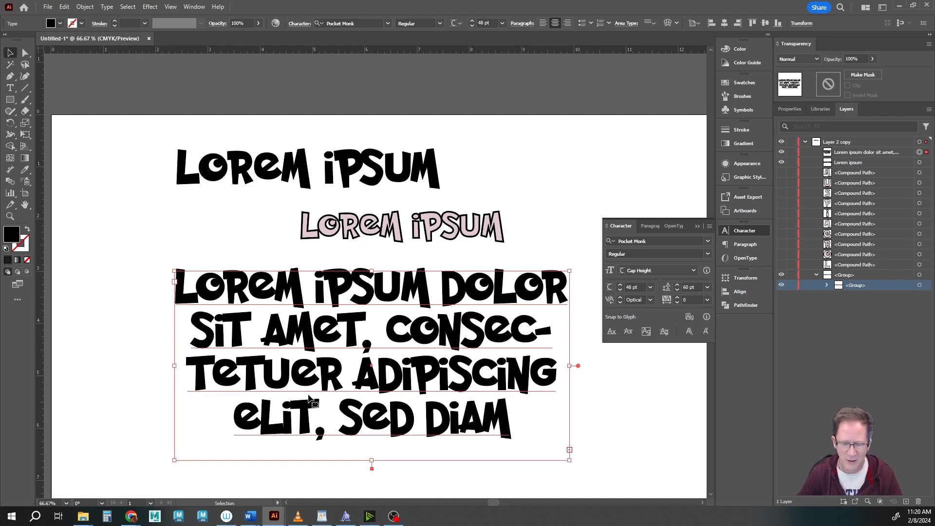
- Reduce the placeholder paragraph's leading to 54 pt in small increments
click(620, 225)
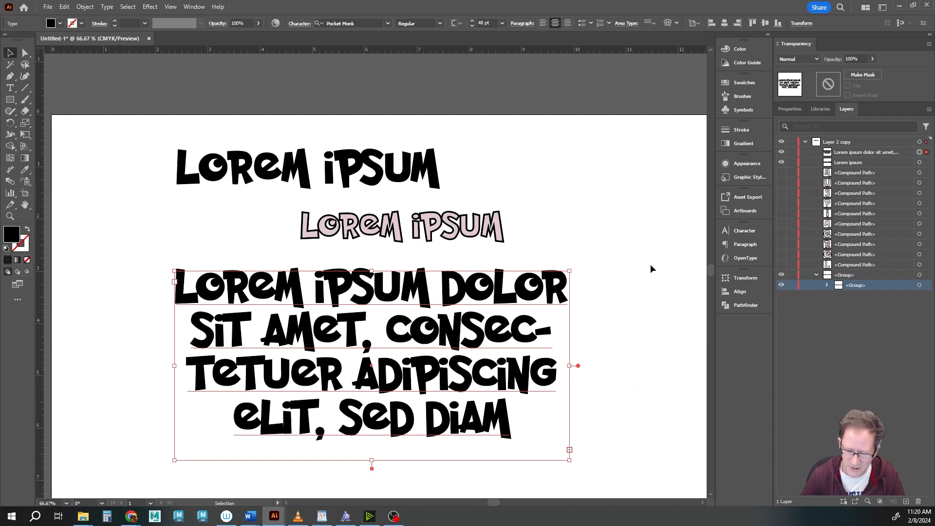
click(742, 233)
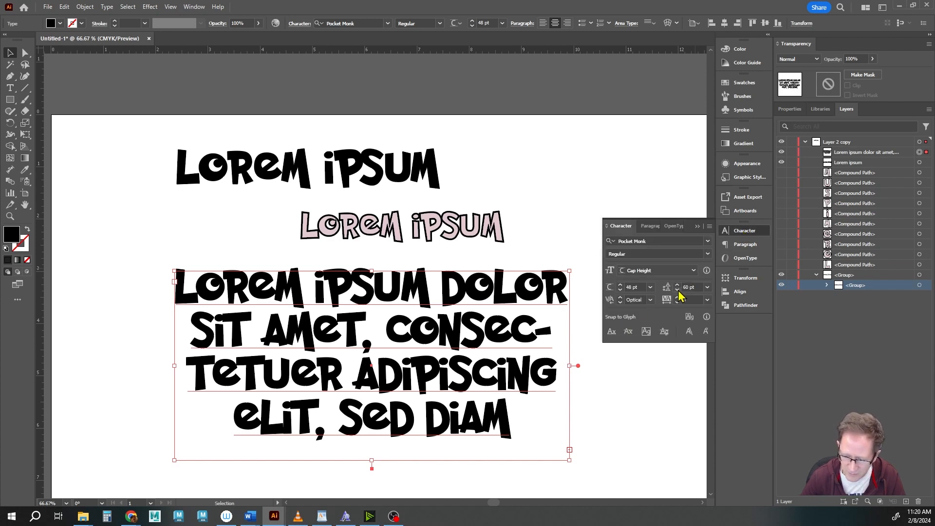
click(708, 291)
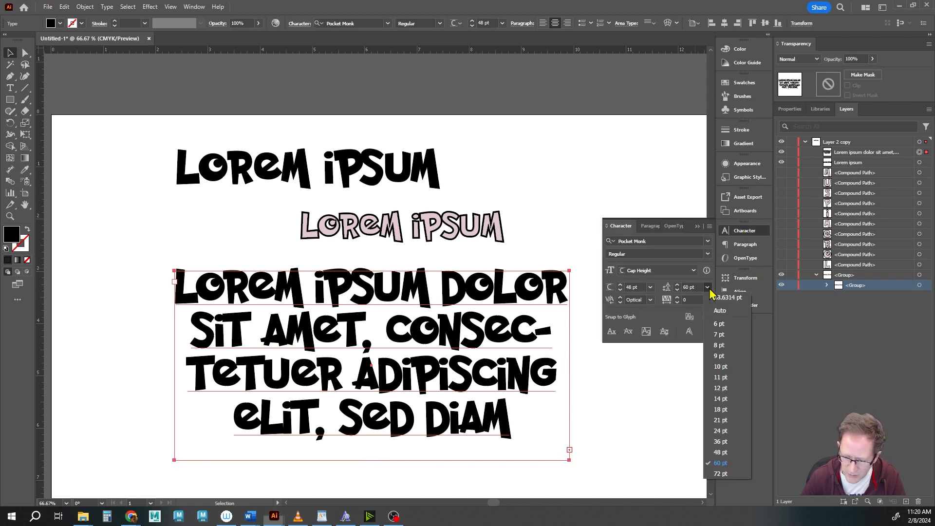
click(722, 467)
click(677, 290)
click(677, 290)
click(677, 290)
click(677, 290)
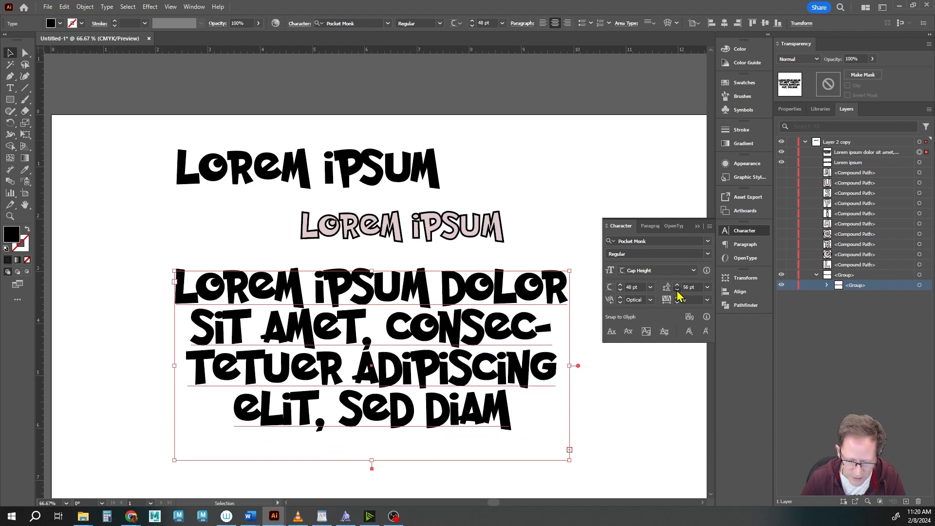
click(676, 290)
click(677, 290)
click(677, 291)
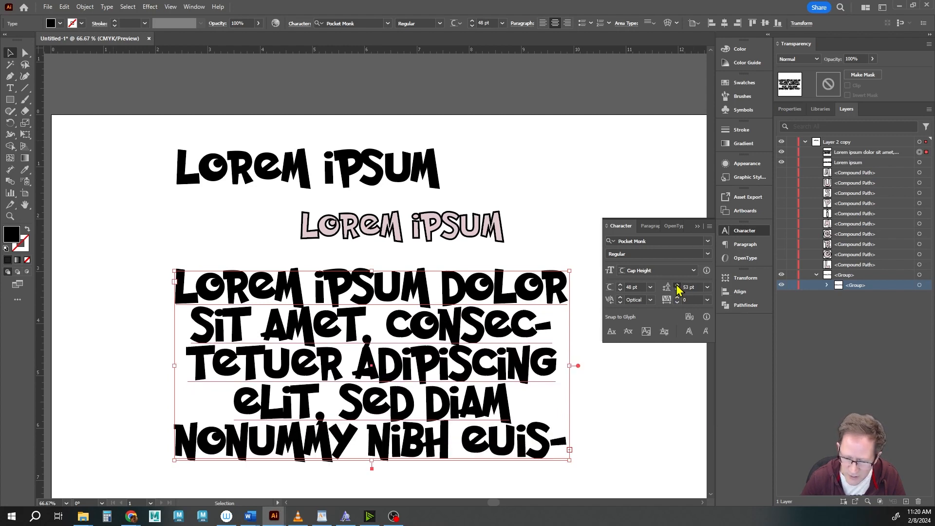
click(677, 284)
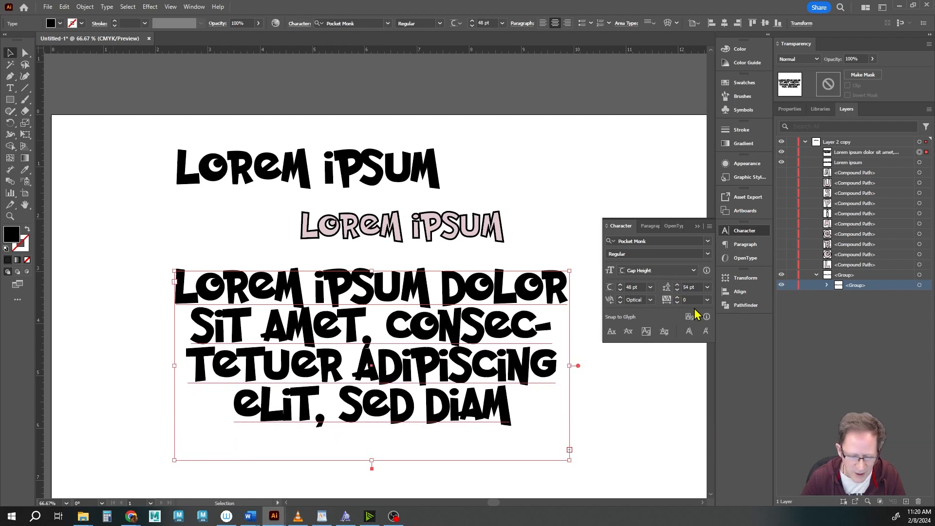
click(698, 227)
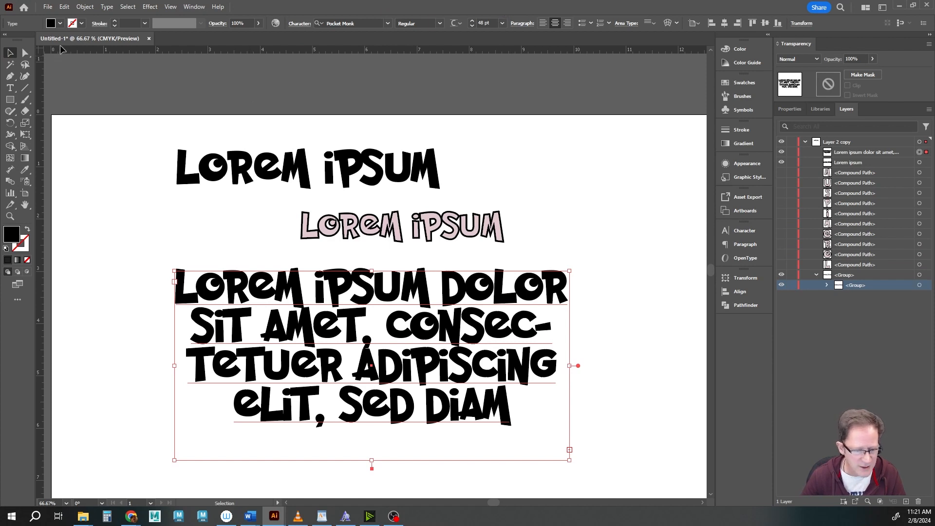
- Move the paragraph's text box to the left edge of the artboard and change its font to CCMeanwhile Bold Italic
alt+scroll(312, 253, down, 2)
key(space)
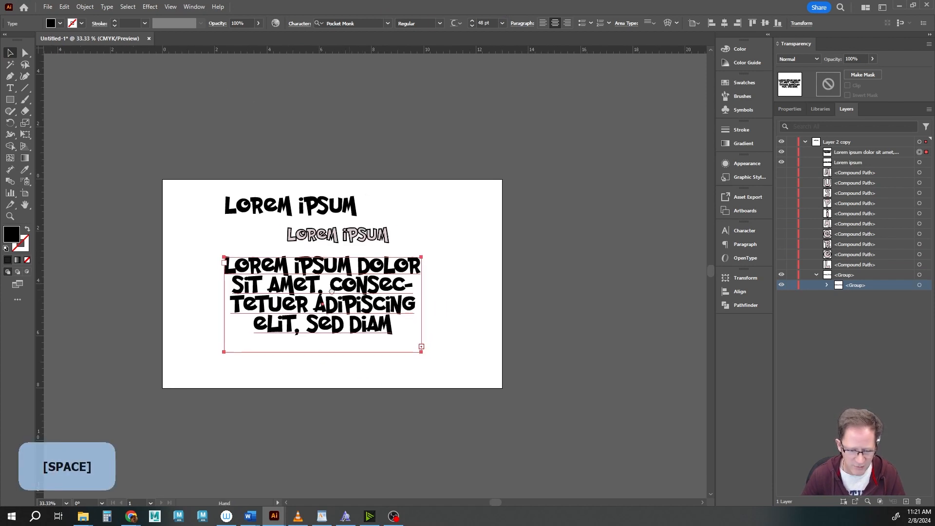
drag(306, 274, 213, 269)
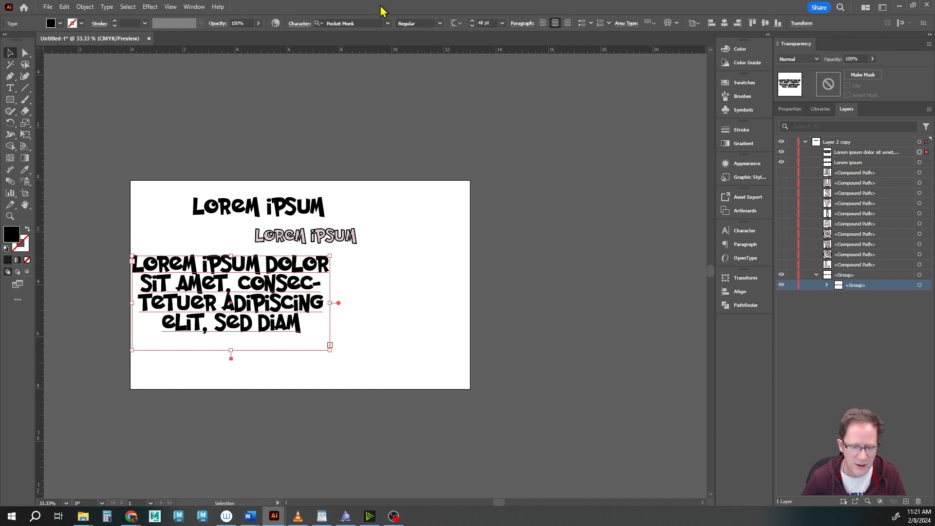
click(388, 24)
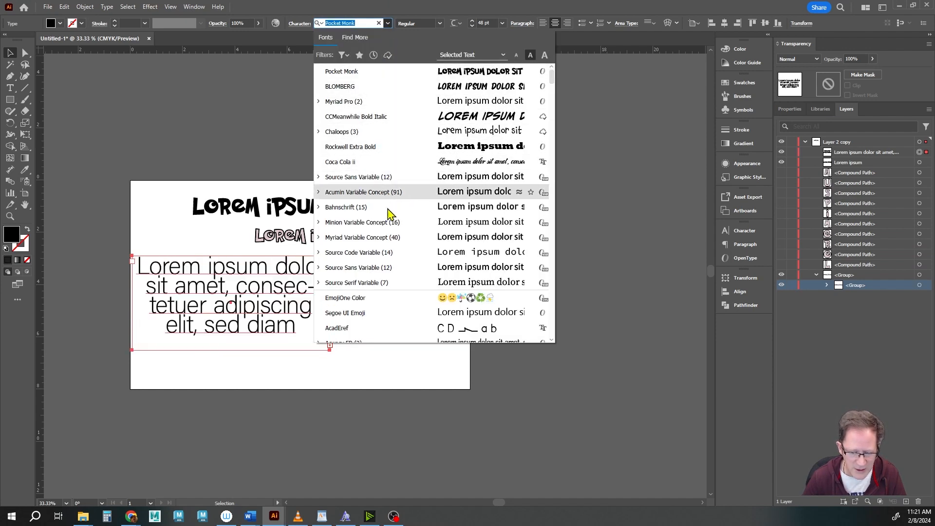
click(395, 126)
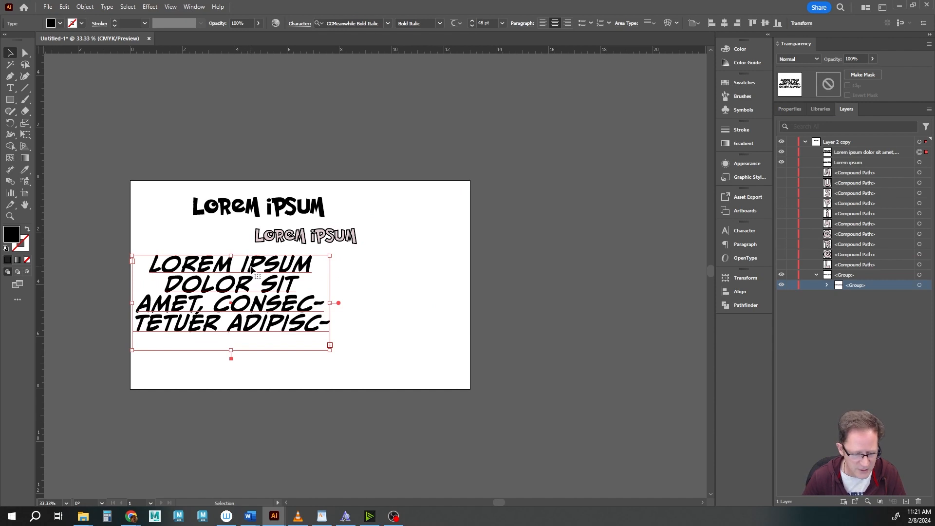
- Move the paragraph down to the artboard's lower left area and change its font to Bebas Neue Regular
drag(252, 269, 252, 316)
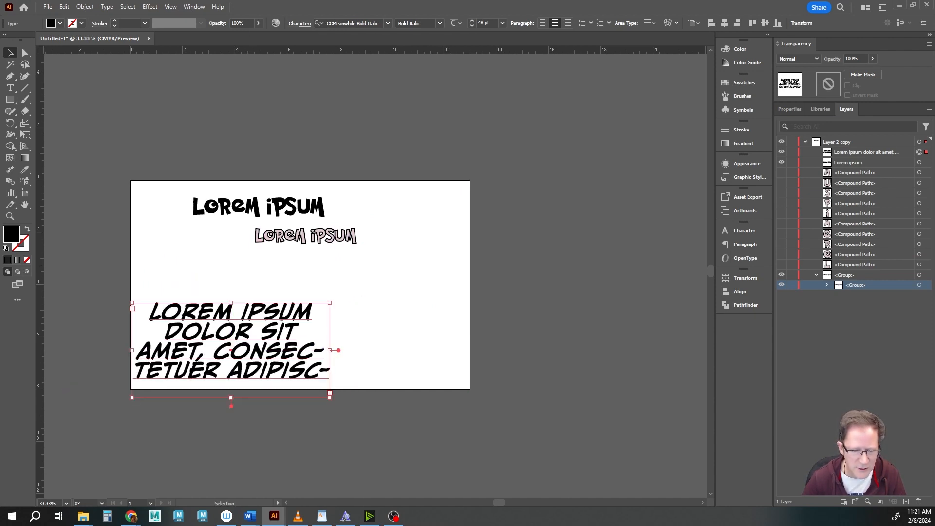
click(388, 24)
scroll(418, 243, down, 5)
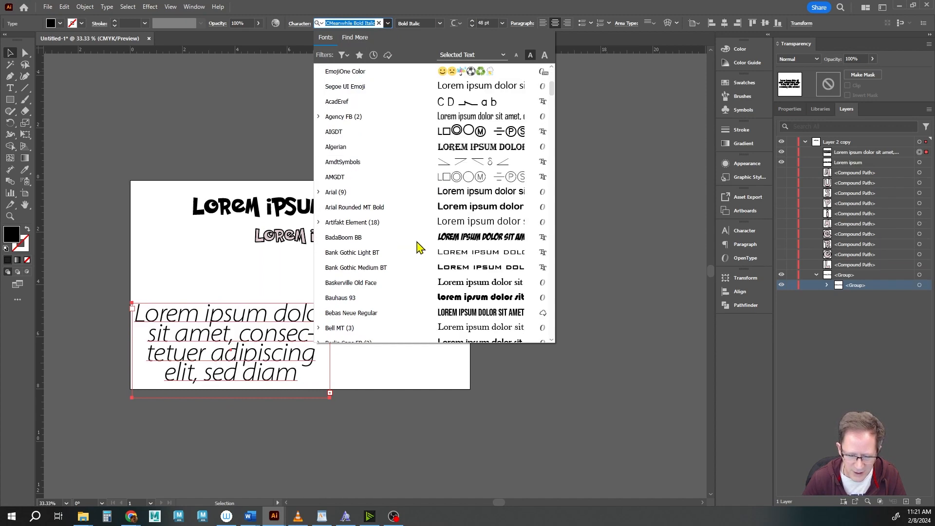
click(390, 317)
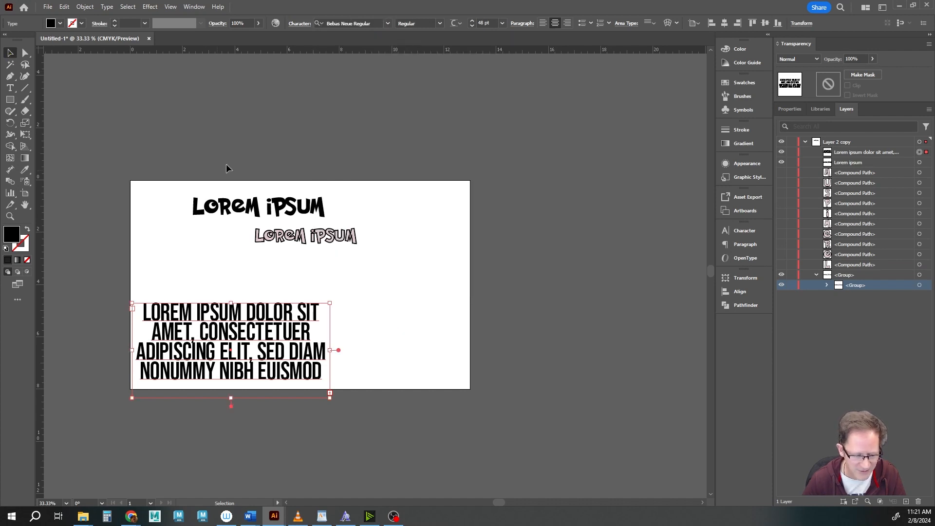
click(261, 186)
drag(274, 329, 272, 335)
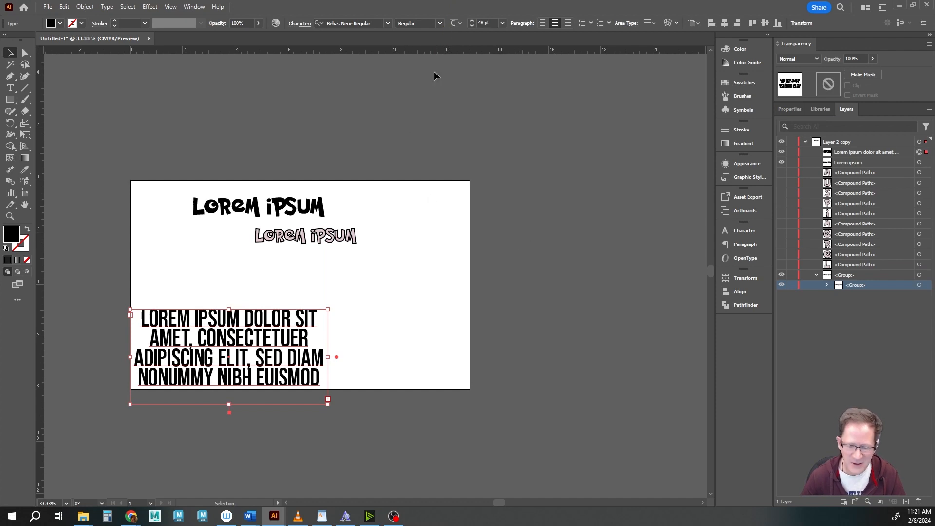
click(388, 24)
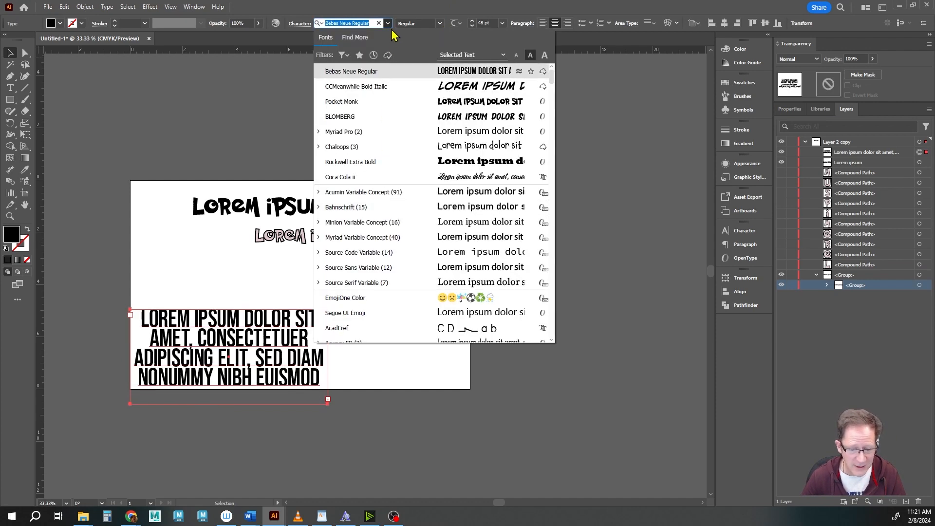
click(388, 24)
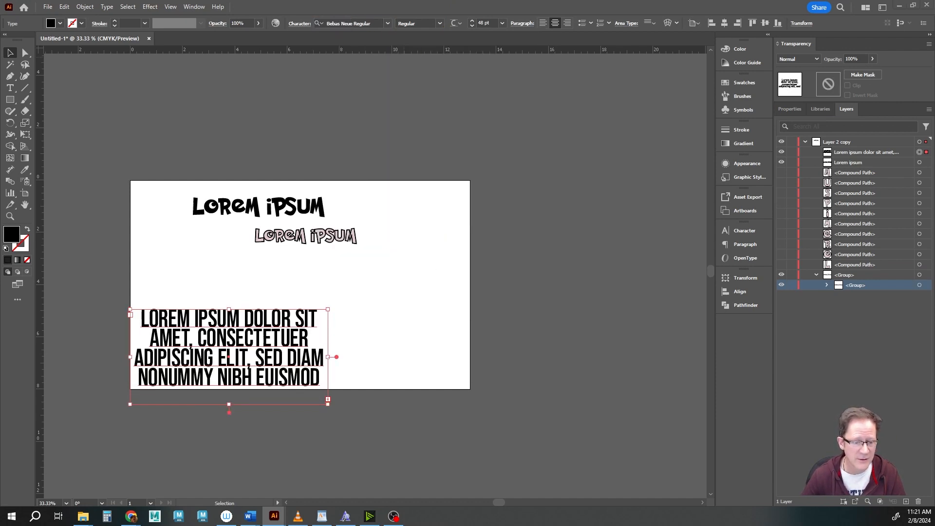
- Switch to Chrome, return to the "anime fonts" search results, and open DaFont's Anime Ace BB Font page in a new tab
key(super+d)
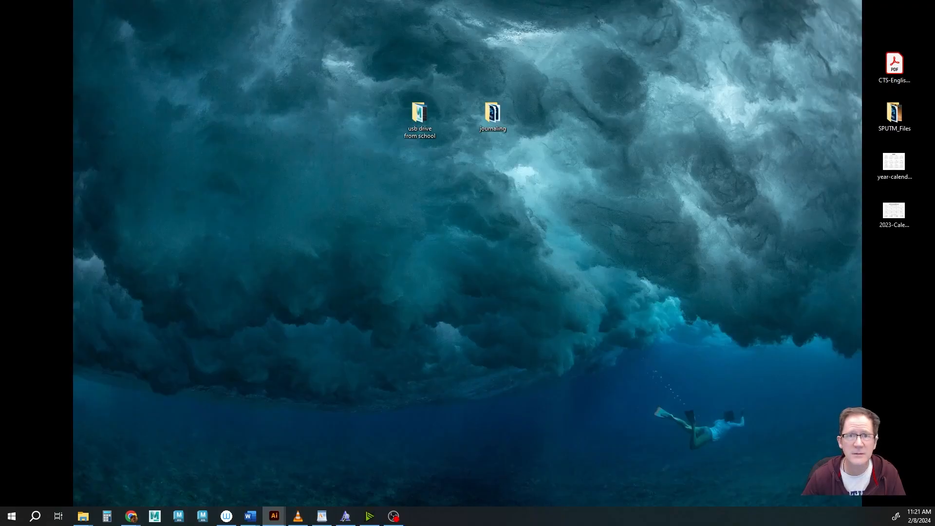
key(alt+Tab)
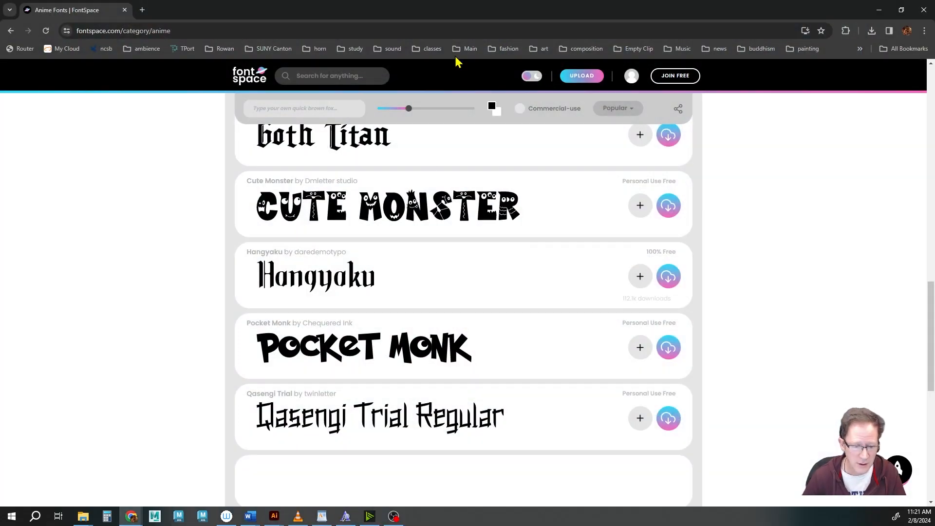
click(10, 30)
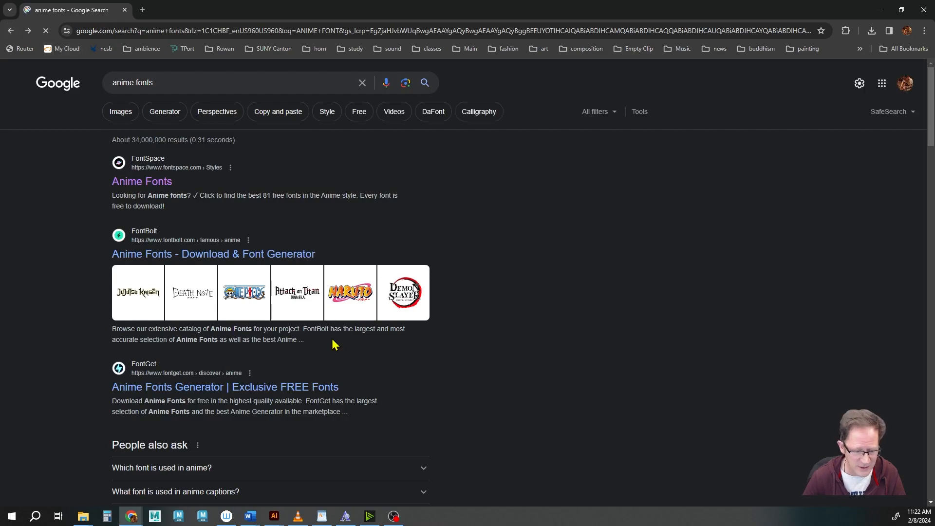
scroll(616, 341, down, 15)
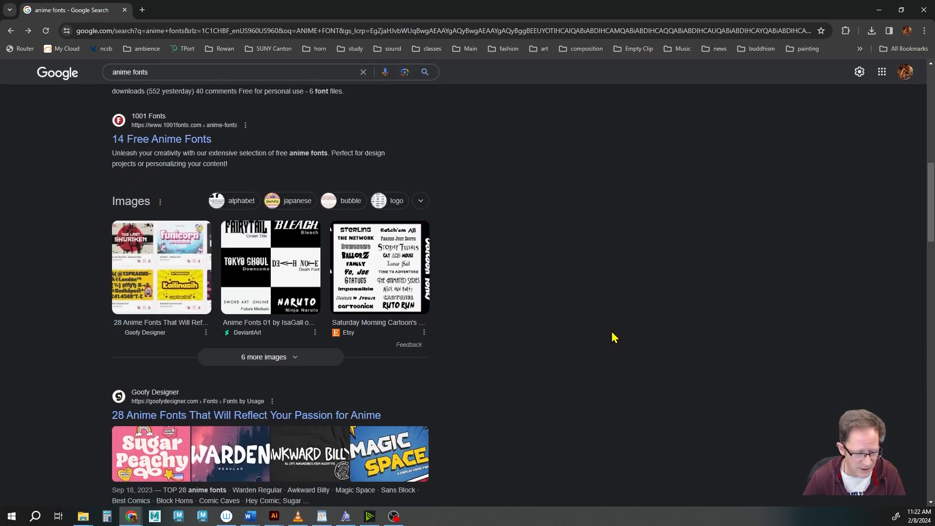
scroll(612, 331, down, 8)
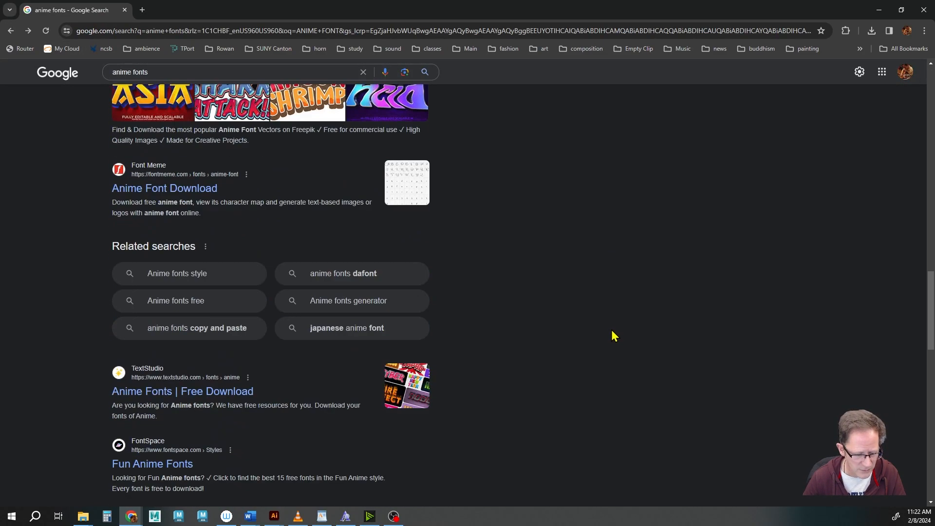
scroll(613, 335, down, 5)
scroll(612, 330, down, 6)
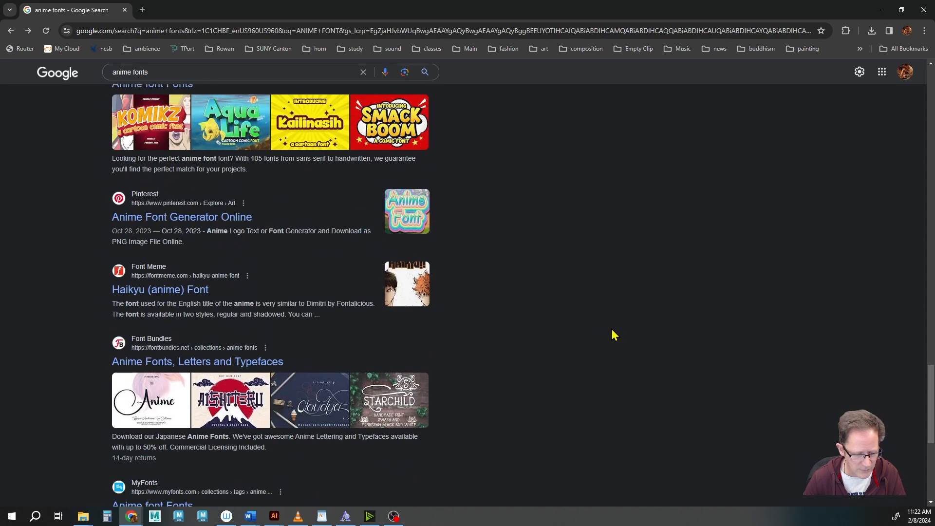
scroll(611, 327, up, 15)
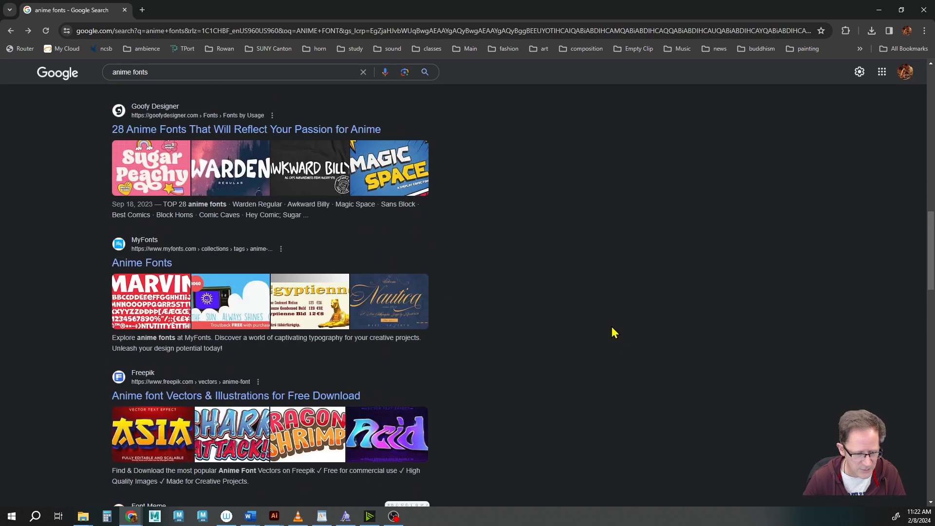
scroll(615, 332, down, 5)
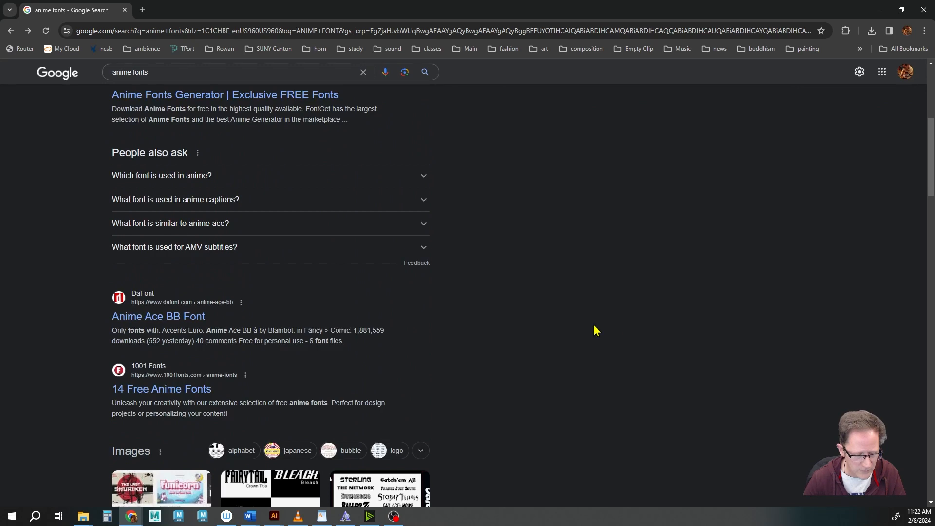
right_click(184, 318)
click(204, 329)
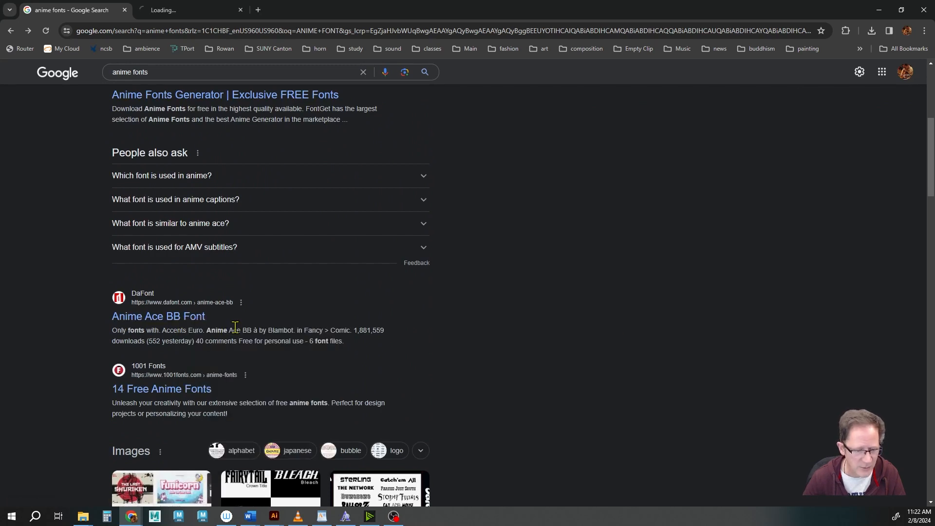
click(199, 10)
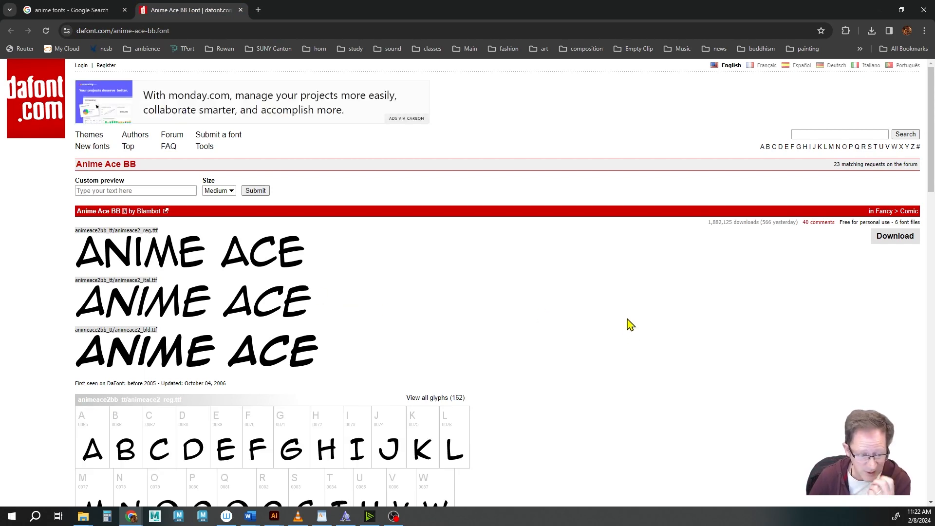
- Review the Anime Ace BB character set on the DaFont page and download the font
scroll(630, 324, down, 15)
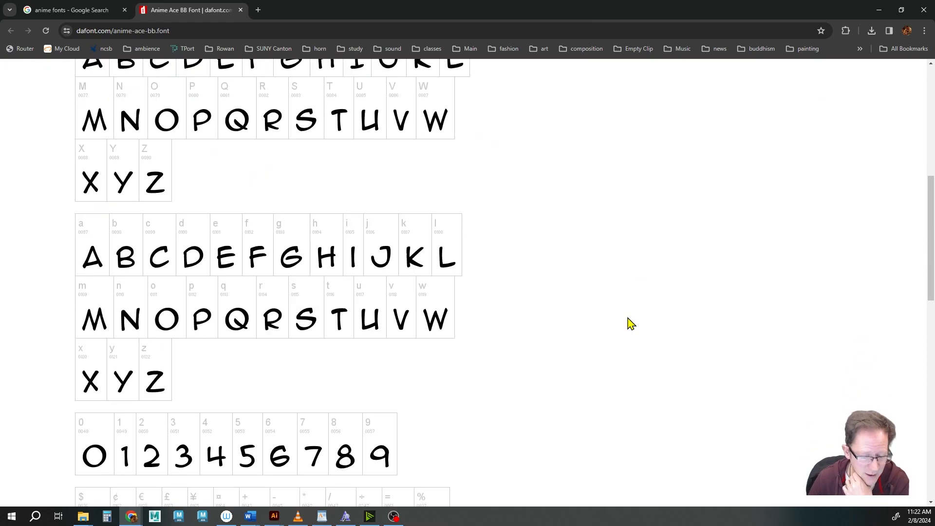
scroll(630, 324, down, 5)
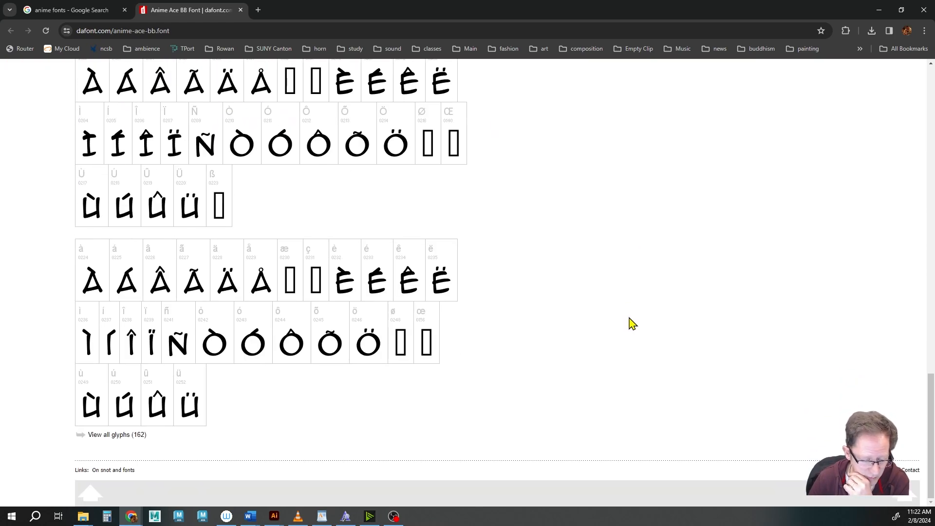
scroll(632, 324, up, 20)
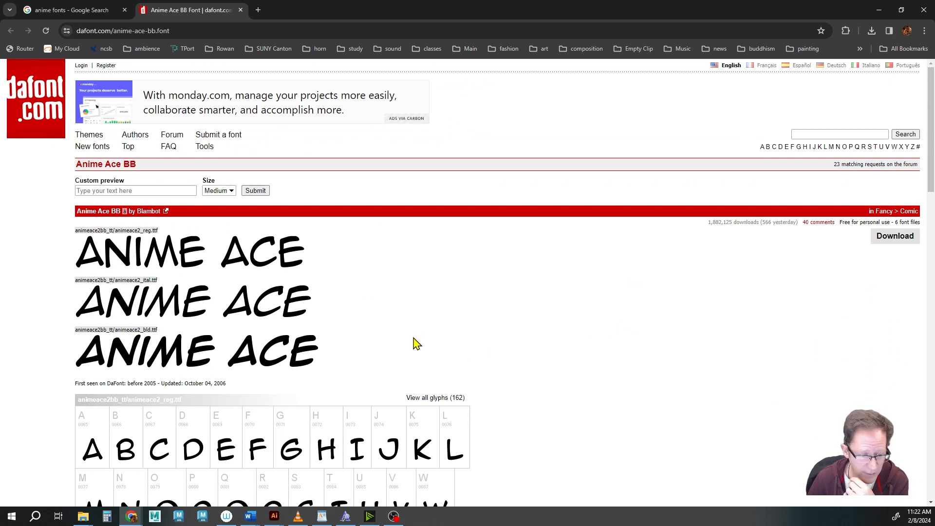
click(887, 243)
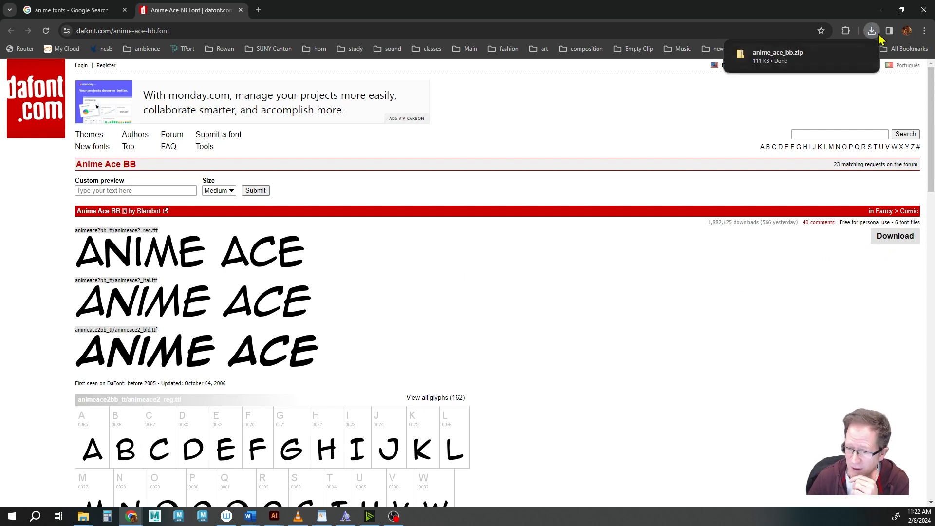
- Return to the Google results, open FontSpace's Anime Fonts page, and download the Pokemon Solid font
click(93, 10)
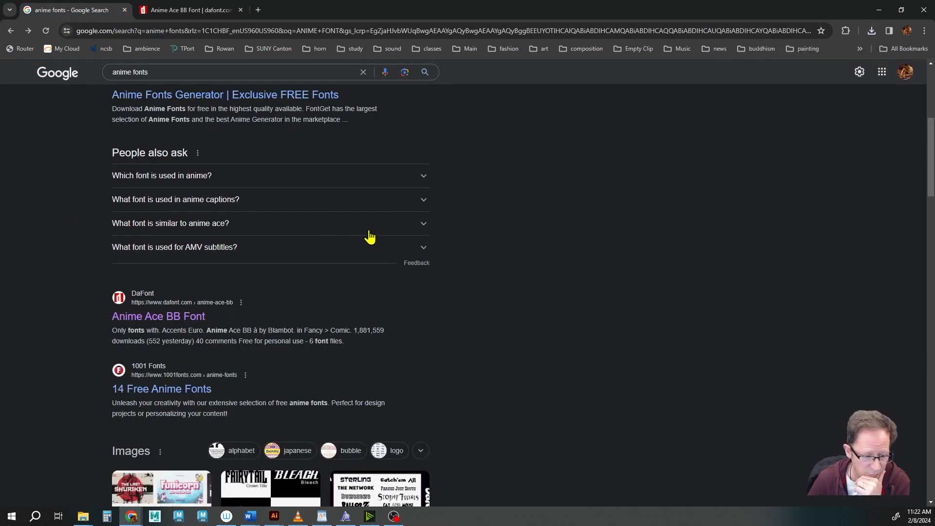
scroll(370, 237, up, 5)
click(151, 186)
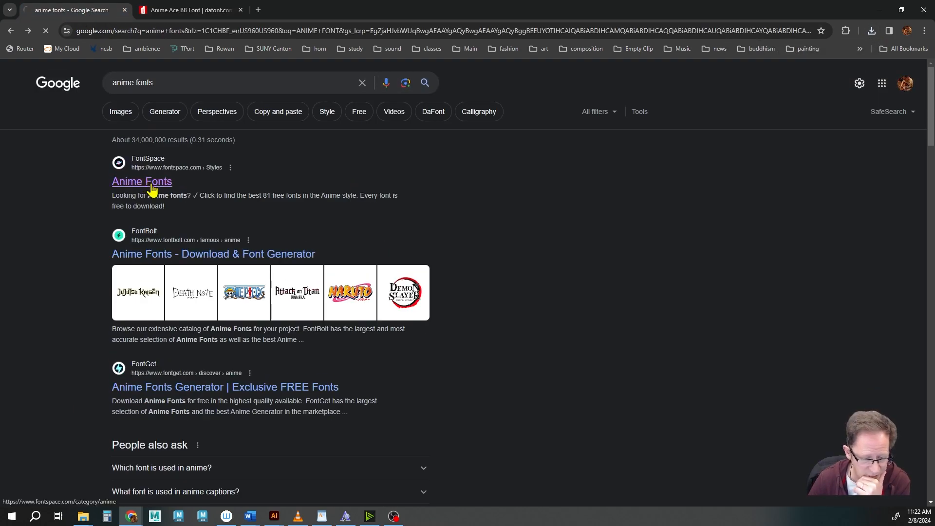
scroll(169, 268, down, 8)
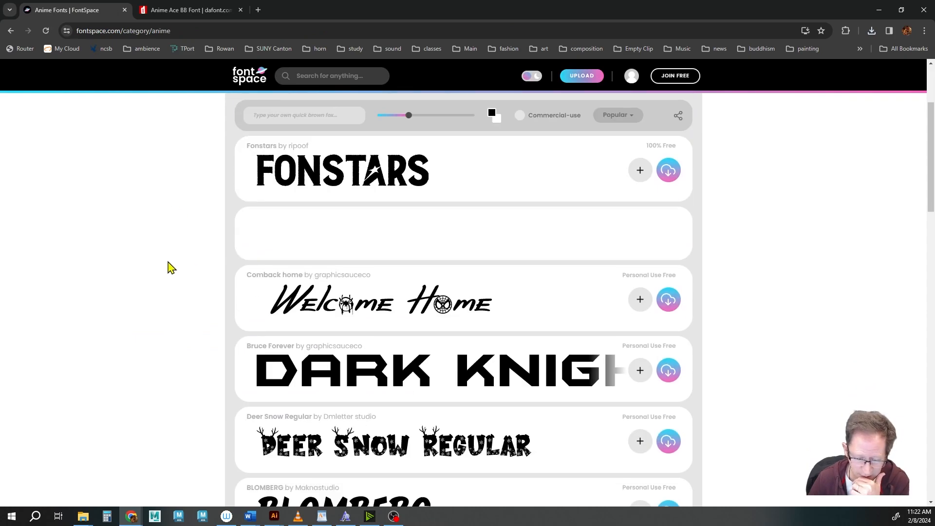
scroll(166, 267, down, 4)
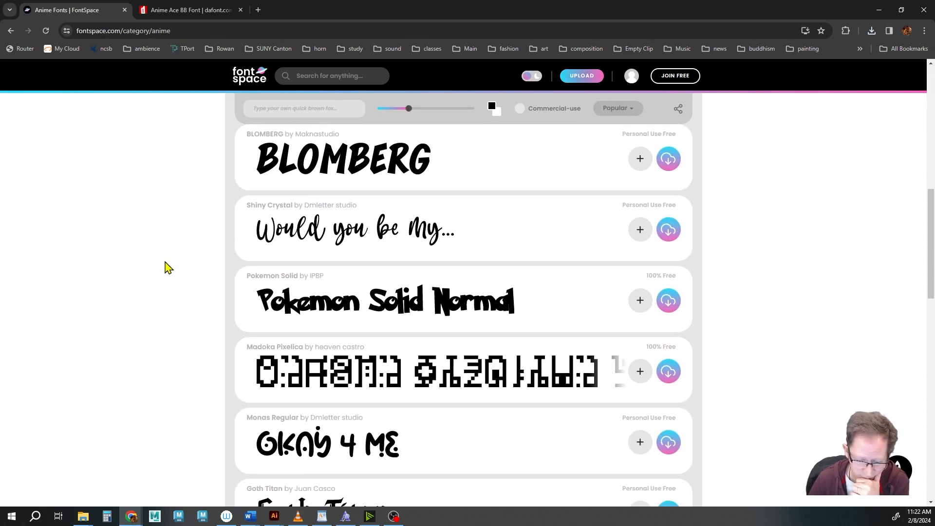
scroll(166, 267, down, 2)
scroll(166, 267, up, 2)
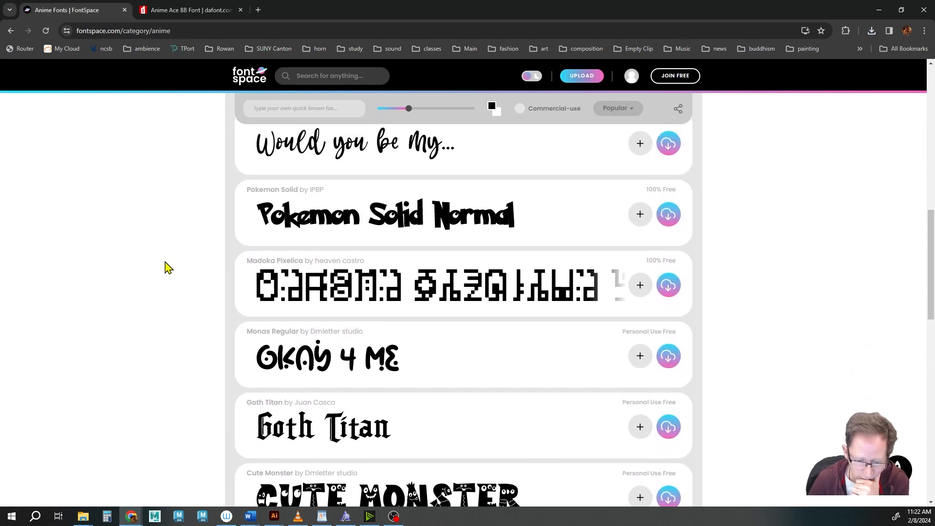
click(668, 216)
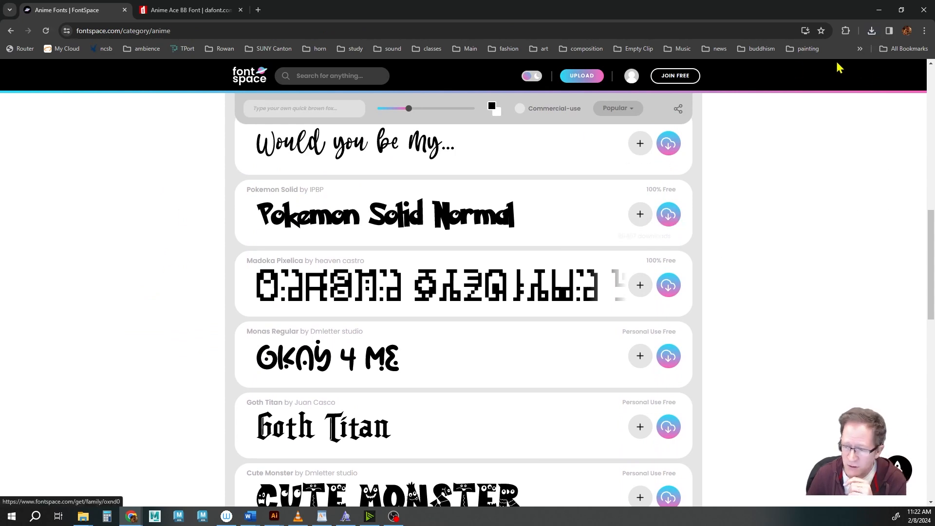
- Show the downloaded fonts in the Downloads folder and extract anime_ace_bb.zip there
click(872, 32)
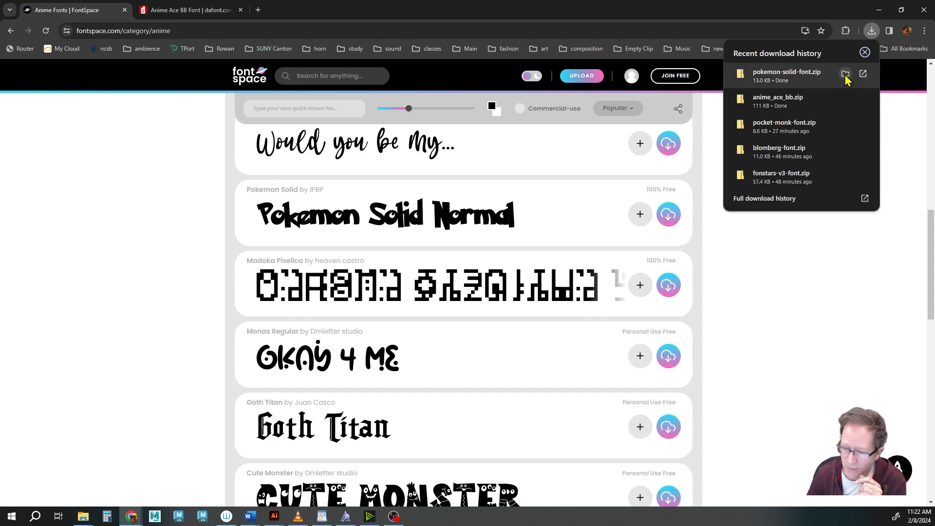
click(845, 79)
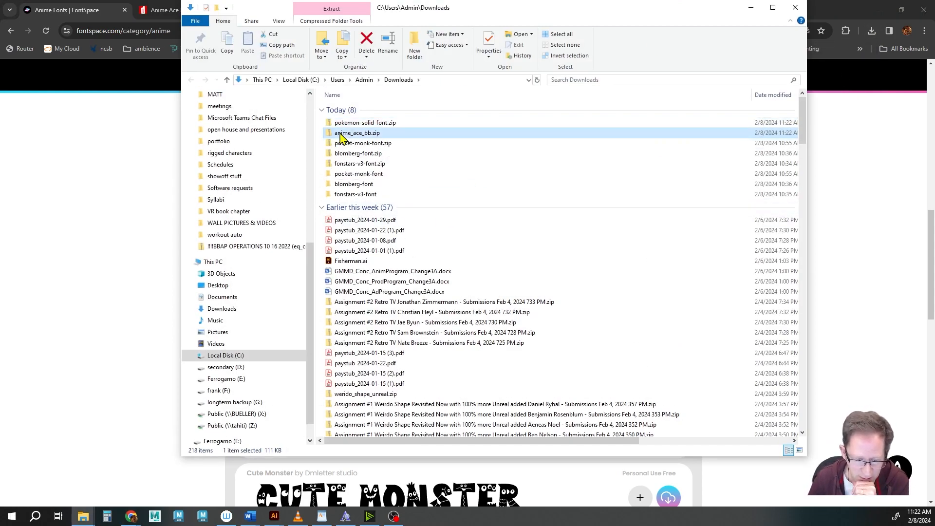
right_click(340, 133)
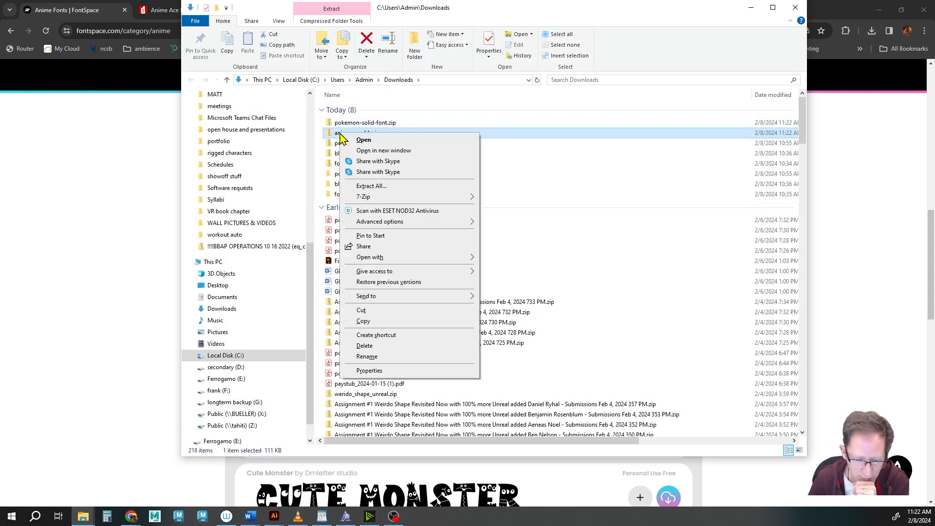
click(361, 187)
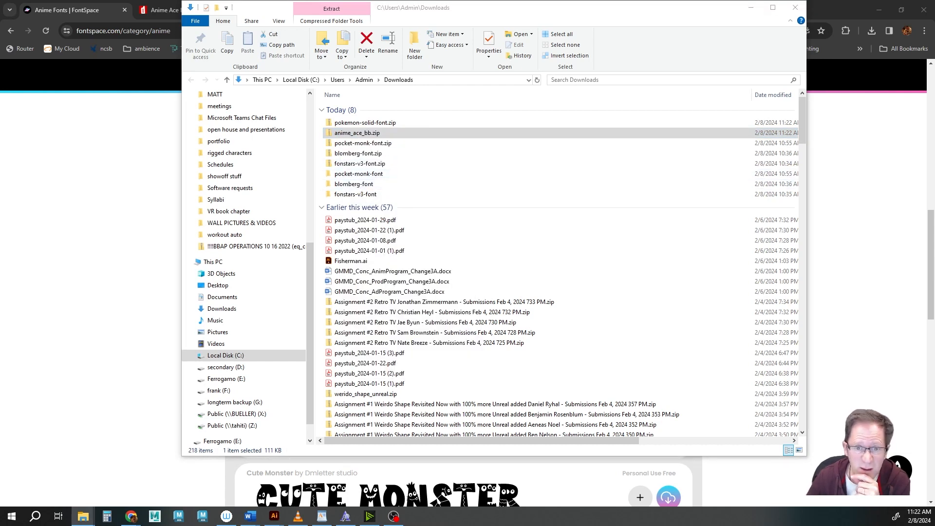
click(592, 290)
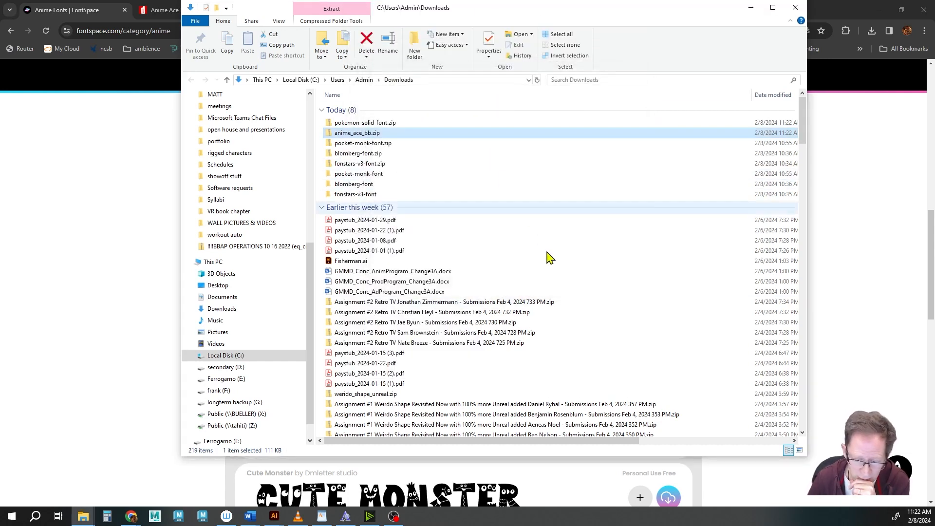
- Extract pokemon-solid-font.zip into its own folder in Downloads
right_click(357, 124)
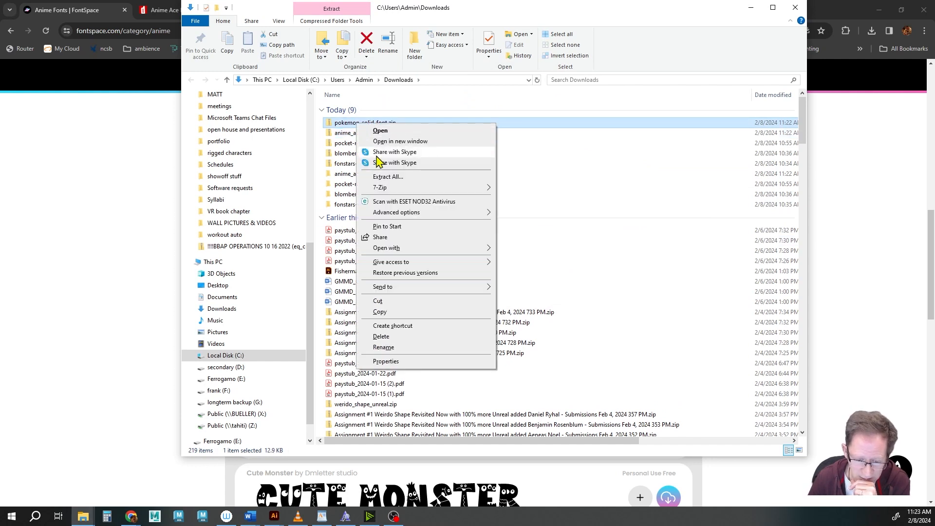
click(379, 177)
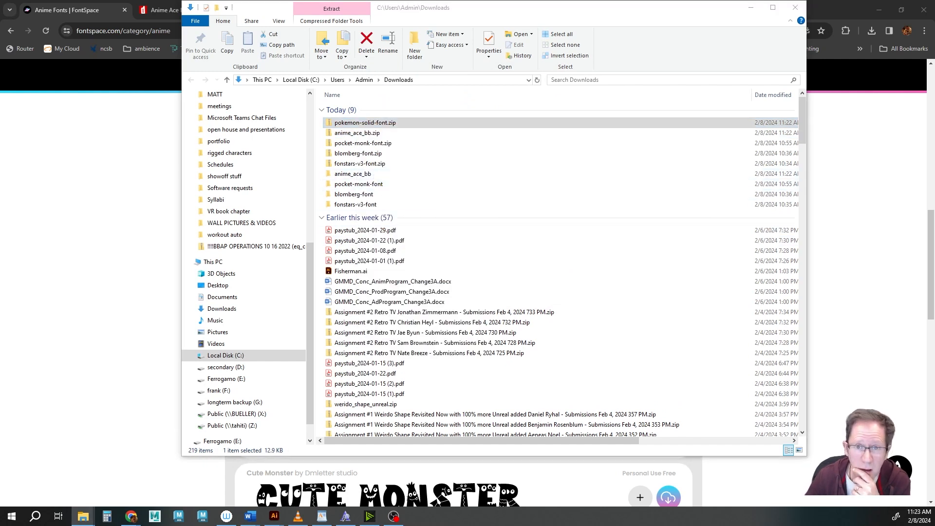
click(569, 342)
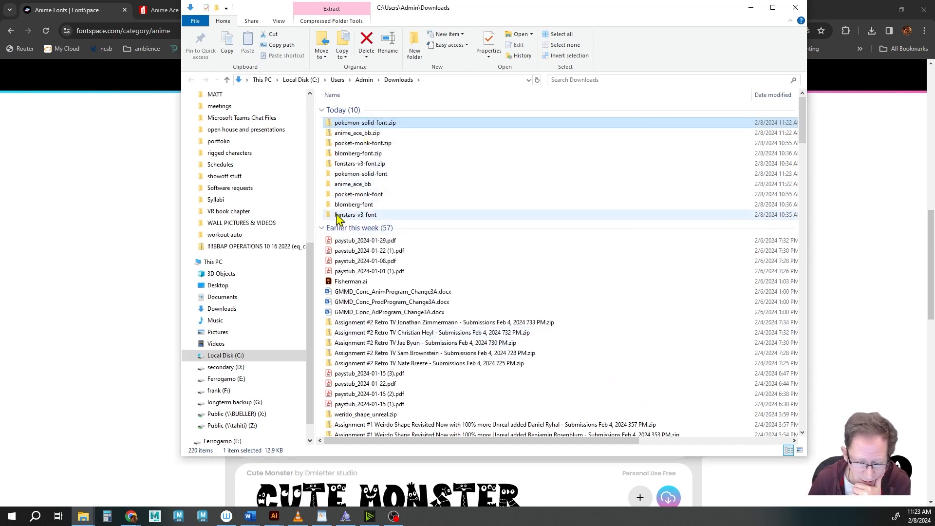
- Inspect the font files in the animeace2bb_tt and animeace2bb_ot subfolders of the extracted anime_ace_bb folder
double_click(330, 185)
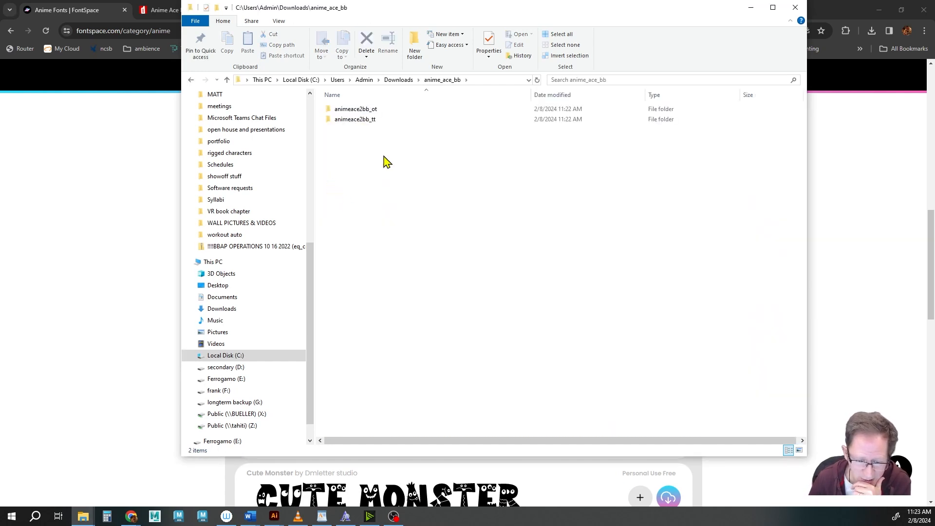
double_click(329, 122)
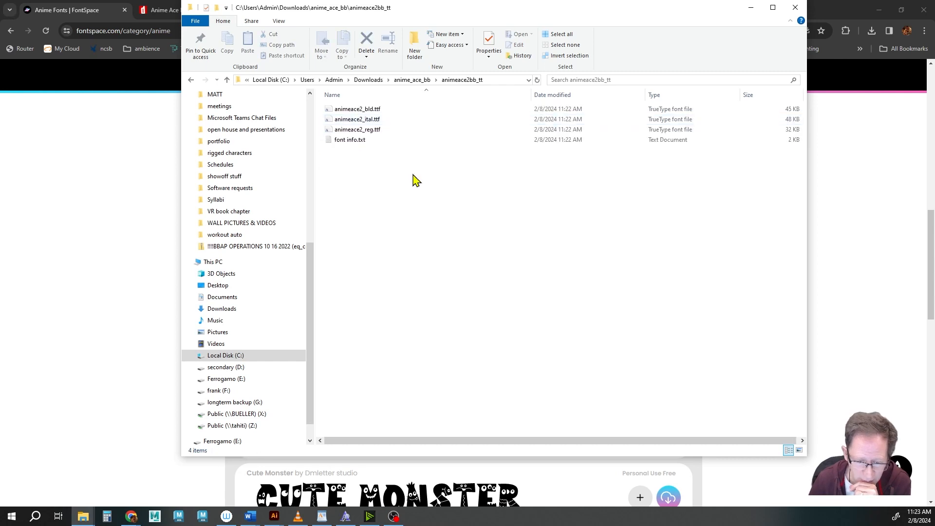
click(412, 81)
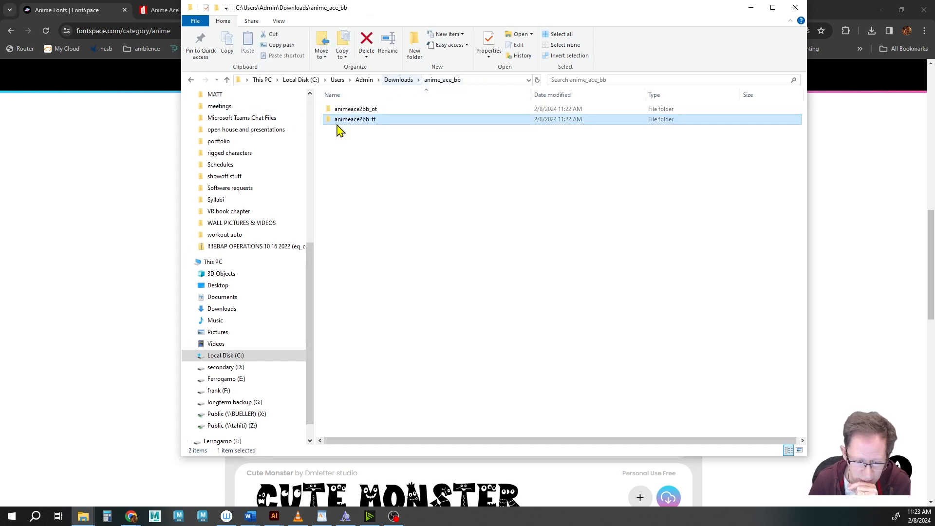
double_click(329, 115)
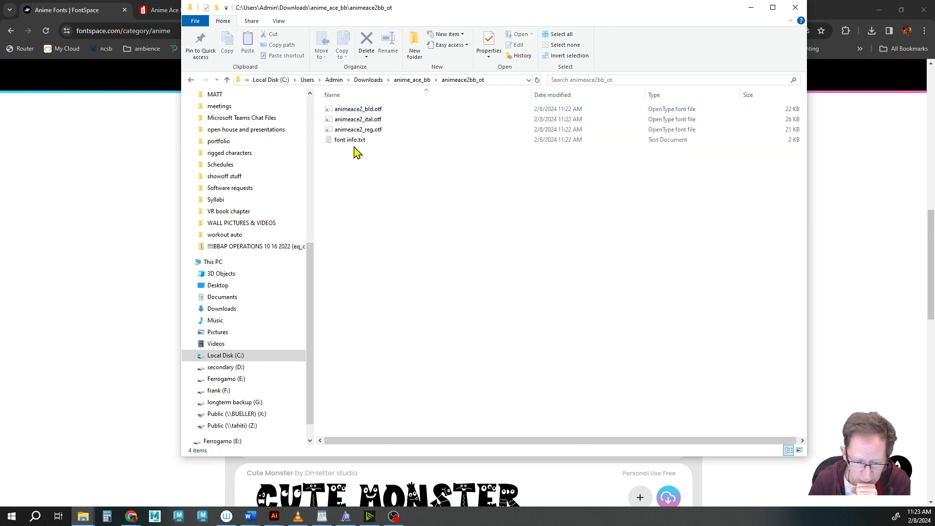
- Read the license terms in font info.txt, close the file, and go back to the anime_ace_bb folder
double_click(329, 142)
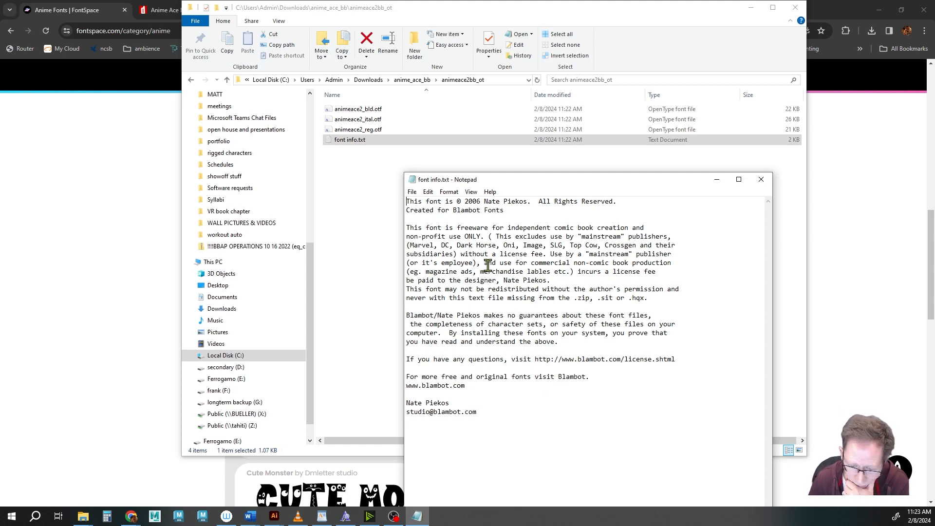
click(761, 179)
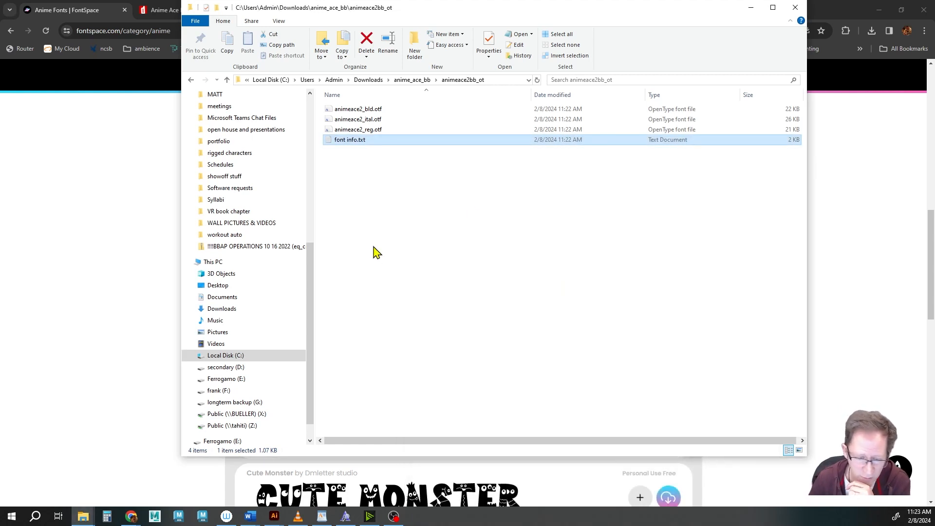
click(411, 80)
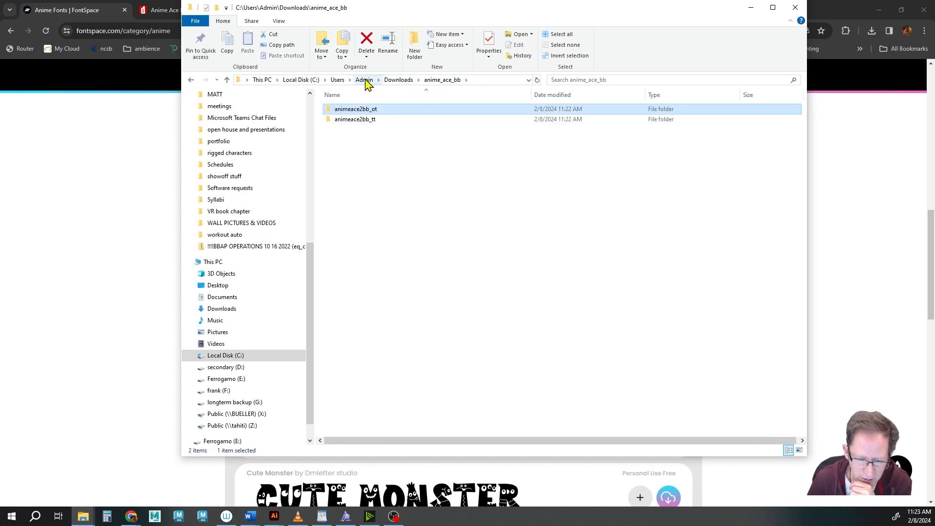
- Open the animeace2bb_ot folder, preview the animeace2_reg.otf font, and close the preview
double_click(329, 110)
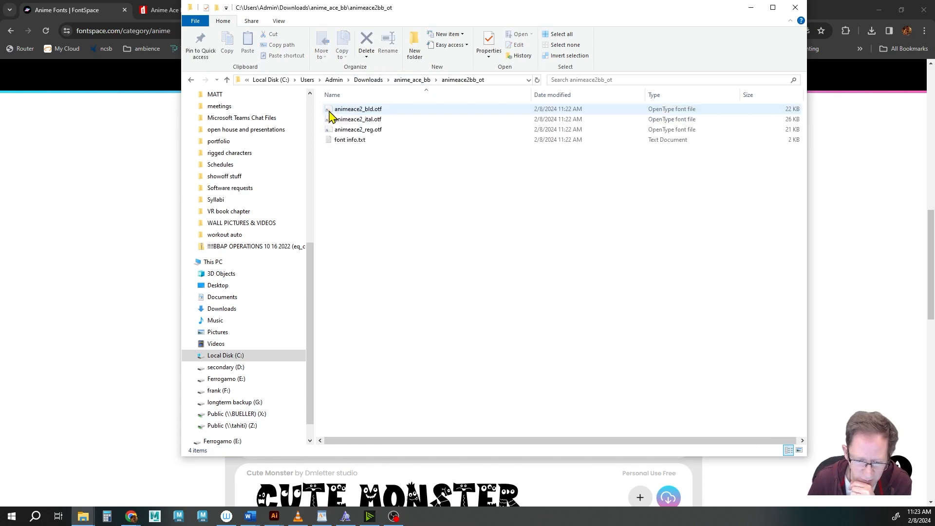
click(329, 129)
double_click(329, 131)
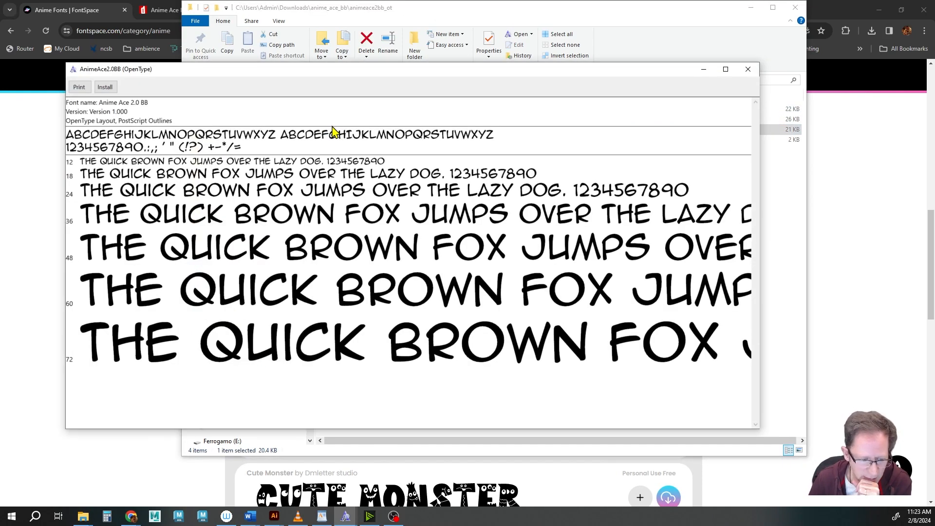
click(747, 69)
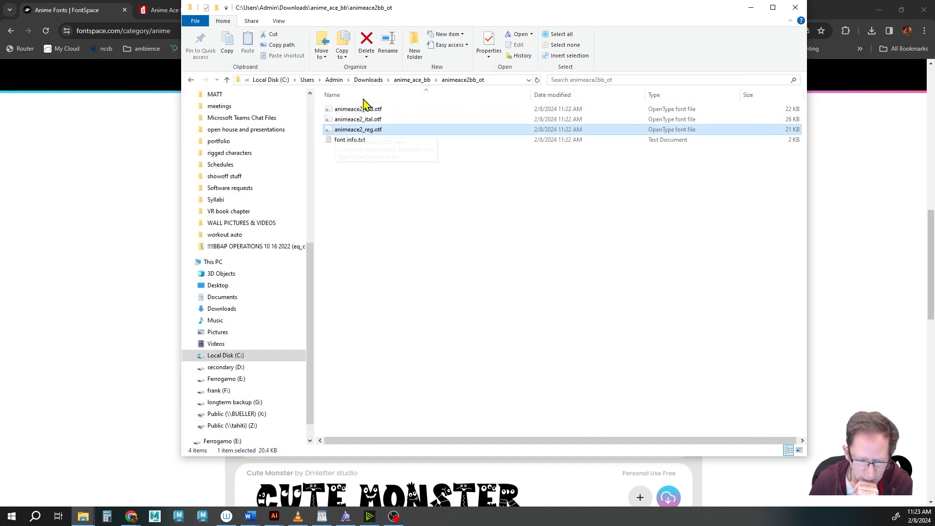
- Check the TrueType font files in the animeace2bb_tt folder and return to anime_ace_bb
click(414, 80)
double_click(329, 121)
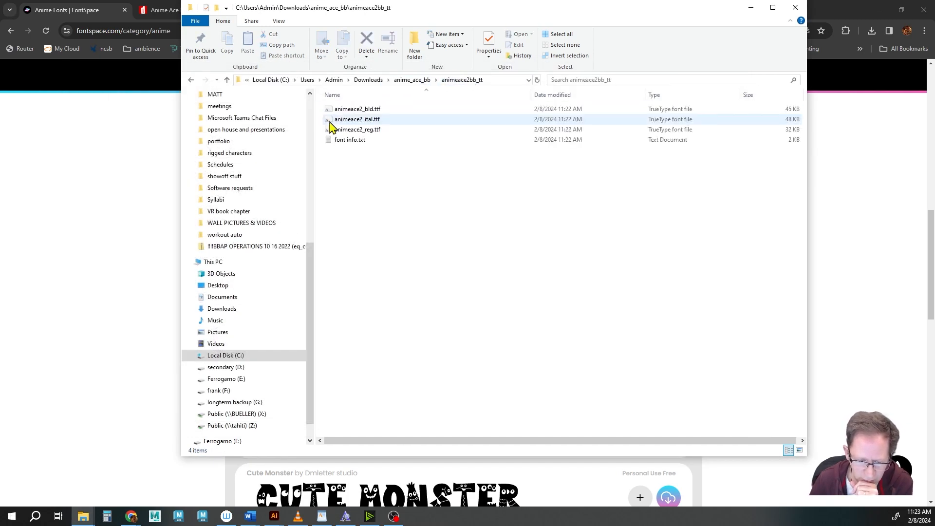
click(407, 81)
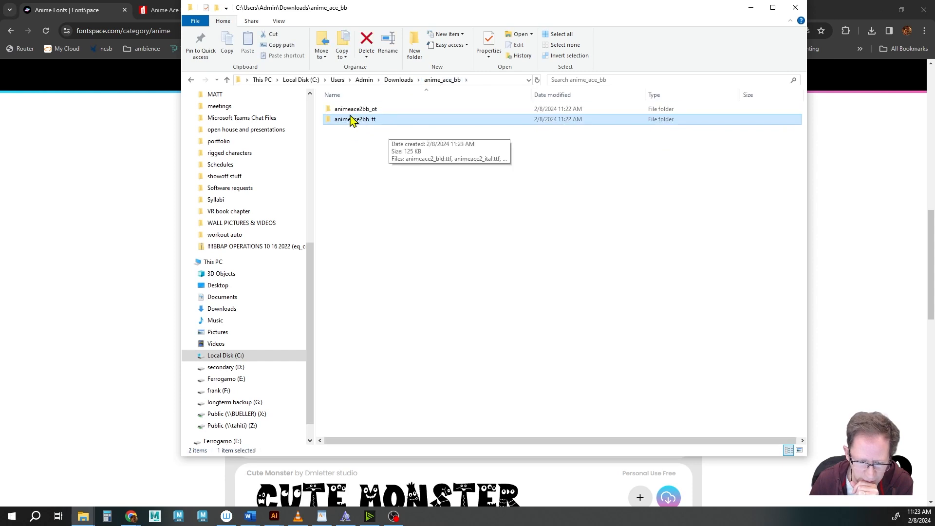
- Preview animeace2_reg.otf from the animeace2bb_ot folder once more and install the font for all users
double_click(339, 110)
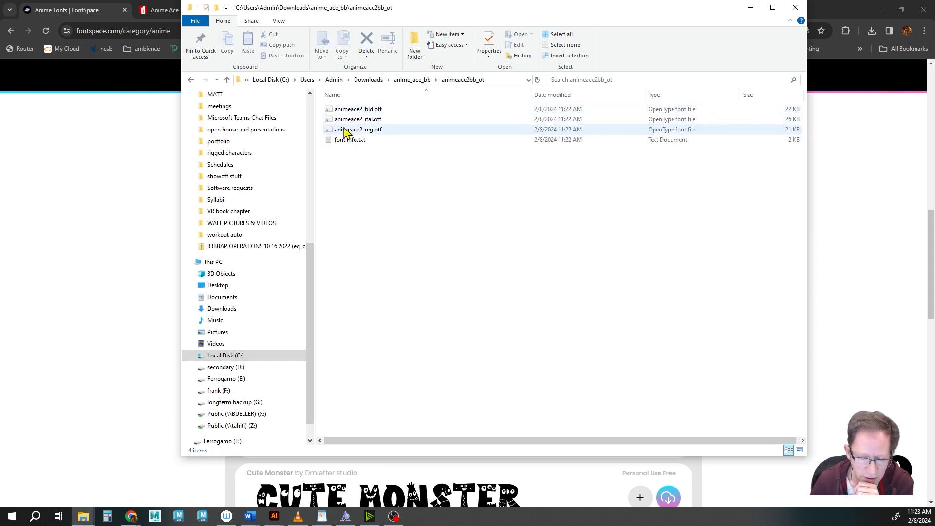
right_click(344, 129)
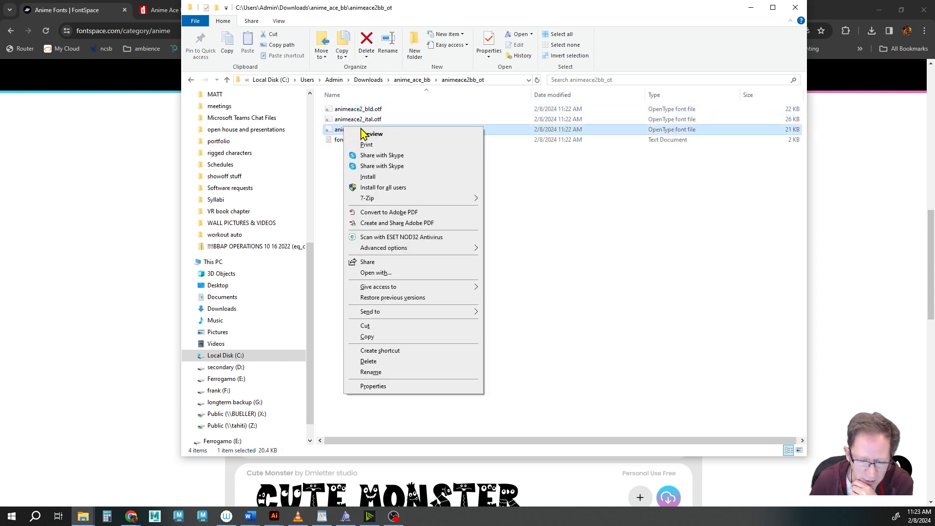
click(365, 134)
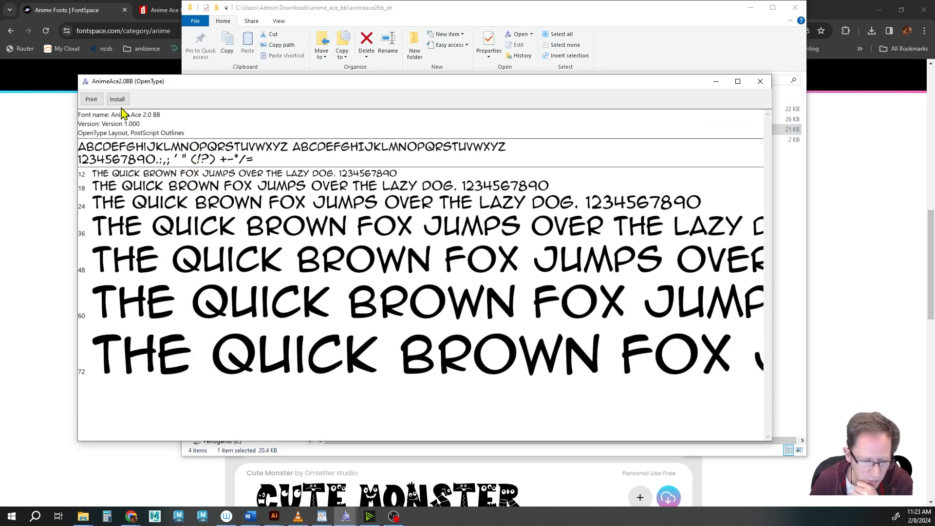
click(759, 82)
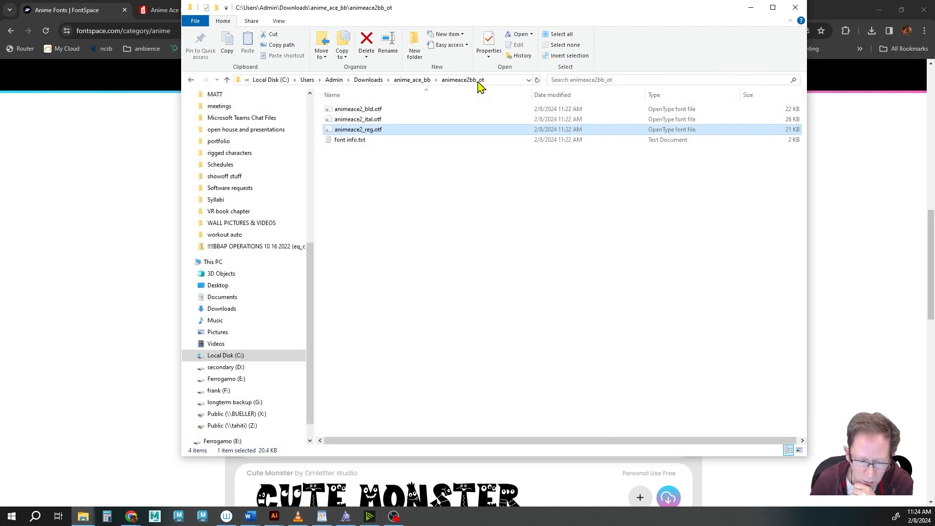
right_click(329, 128)
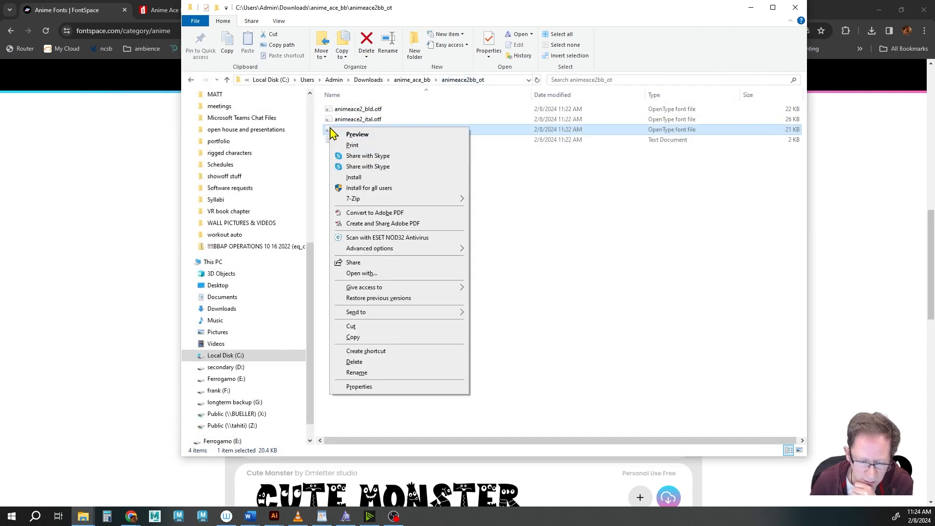
click(360, 188)
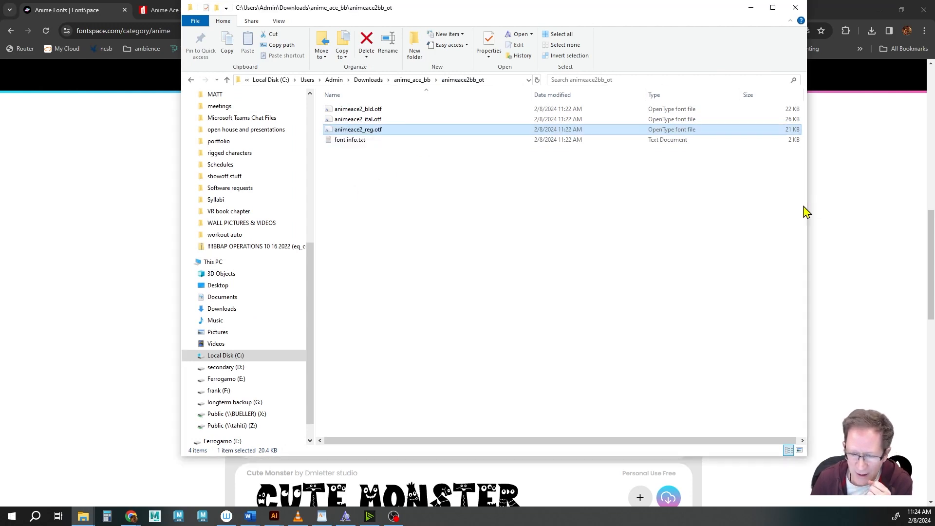
click(487, 207)
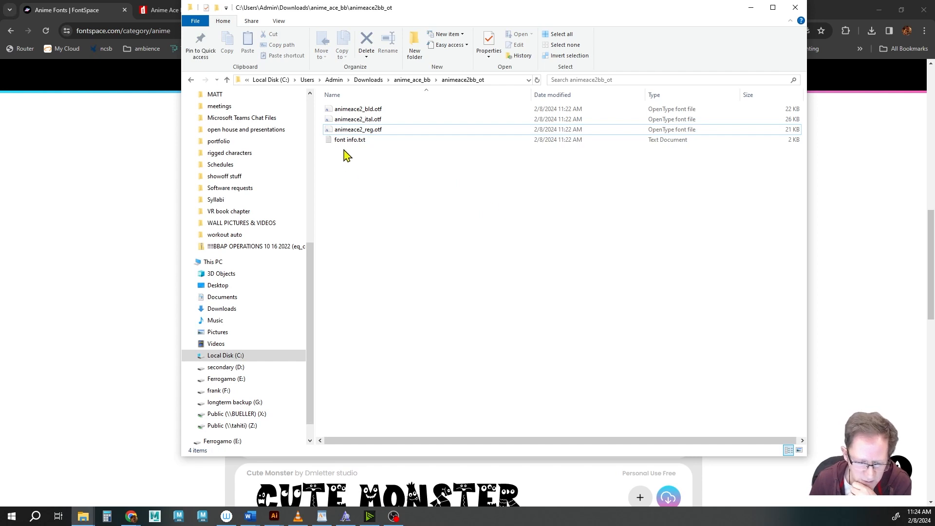
- Switch to Illustrator, change the lower Lorem ipsum paragraph's font to Anime Ace 2.0 BB, and move the paragraph up beneath the headings
drag(506, 13, 509, 70)
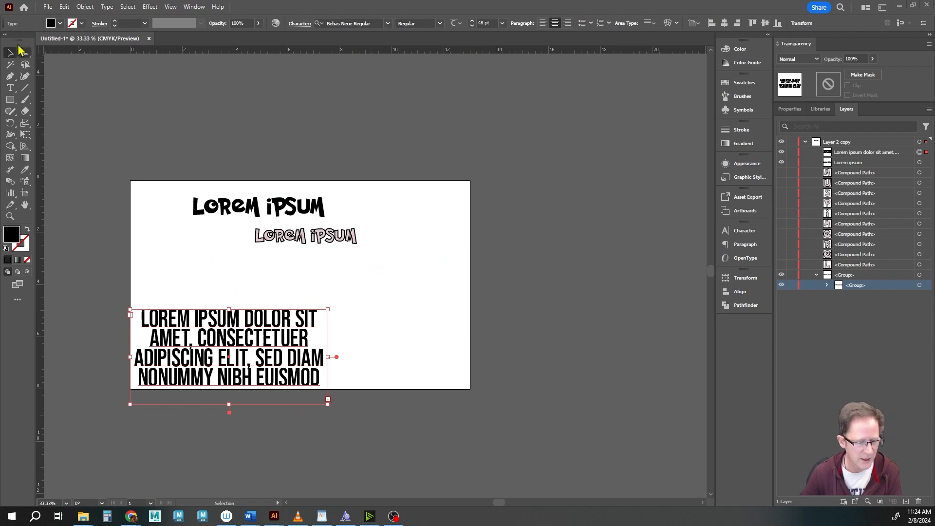
click(372, 24)
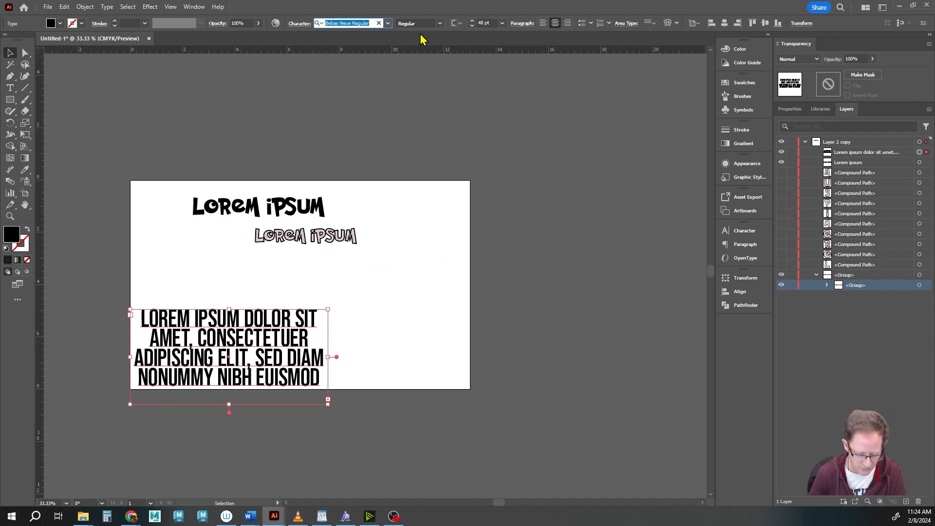
text(ani)
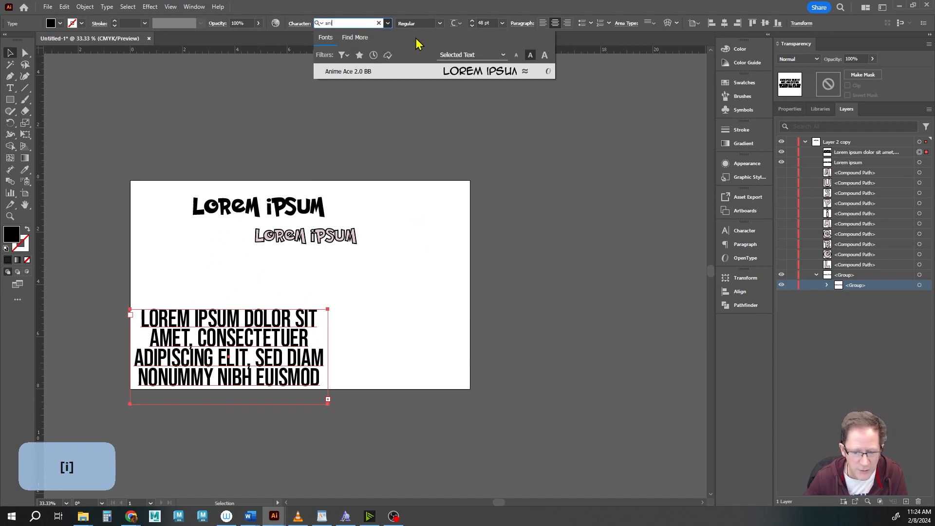
click(349, 72)
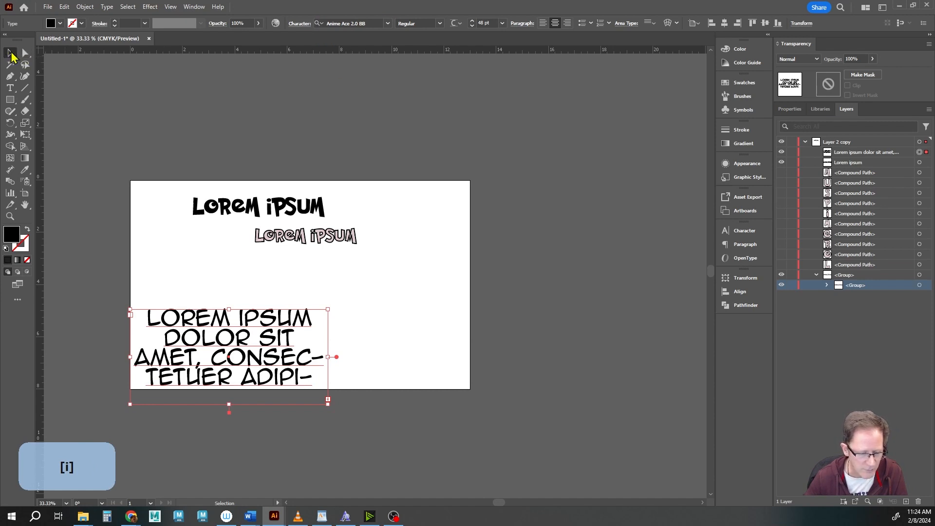
drag(267, 319, 268, 274)
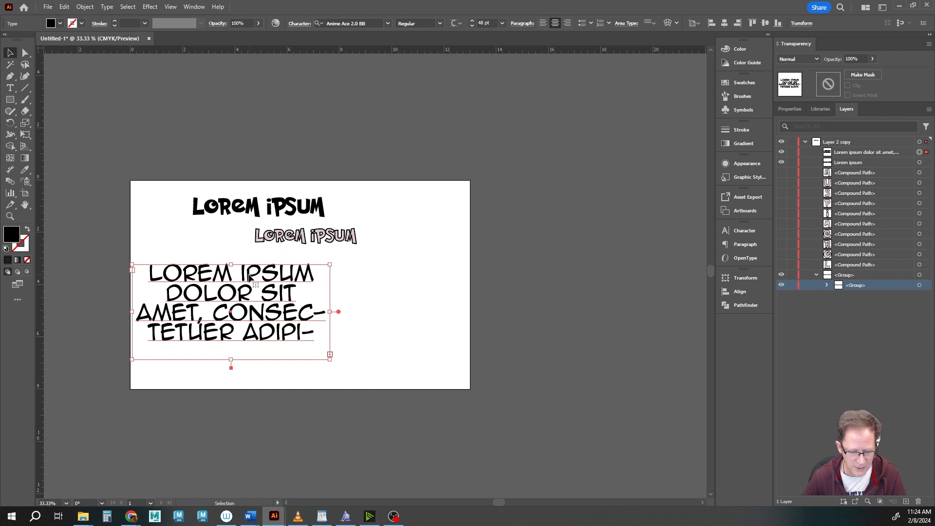
drag(249, 277, 302, 272)
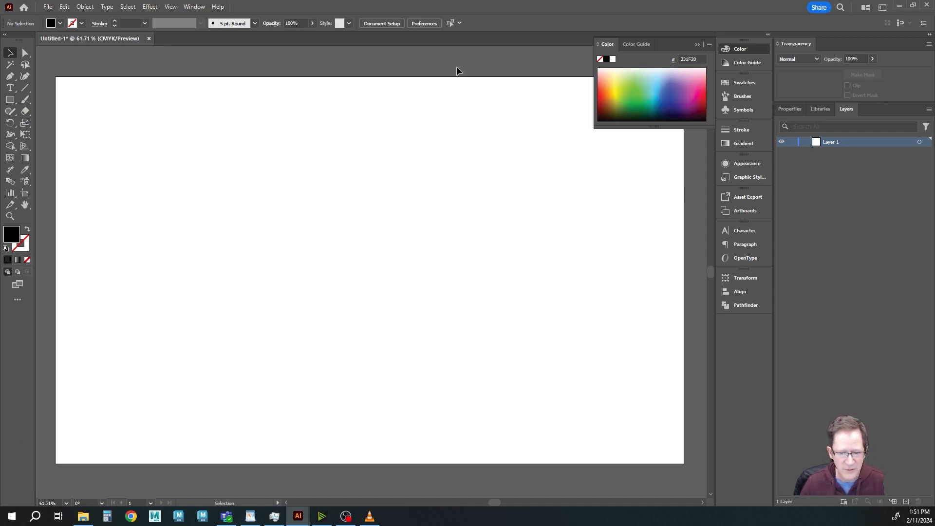
- Draw an open four-point S-shaped path across the blank artboard with the Pen tool, giving it no fill and a black stroke
click(10, 76)
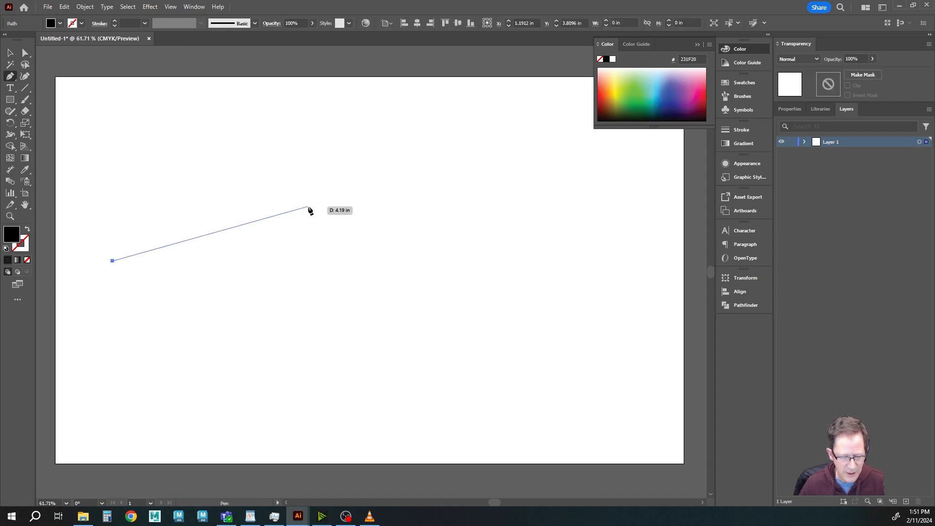
drag(308, 209, 376, 219)
drag(461, 367, 550, 363)
drag(590, 274, 586, 246)
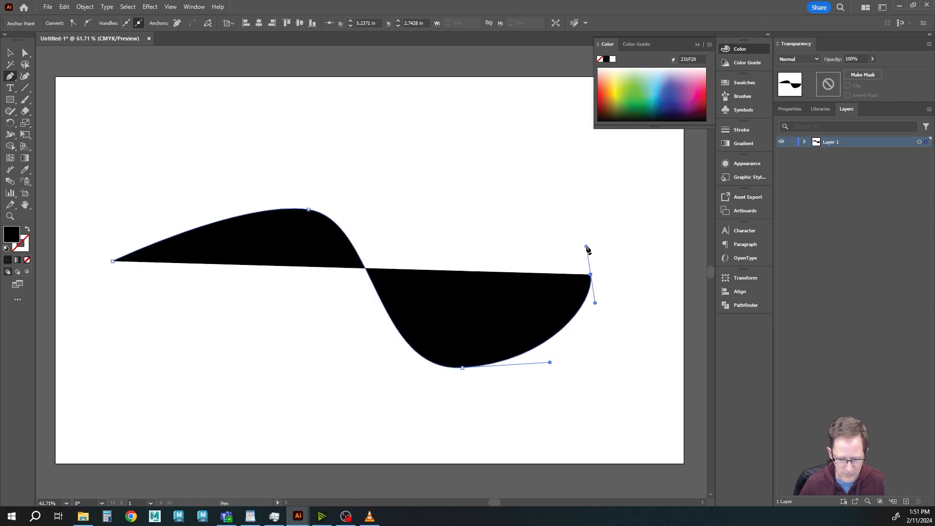
key(Escape)
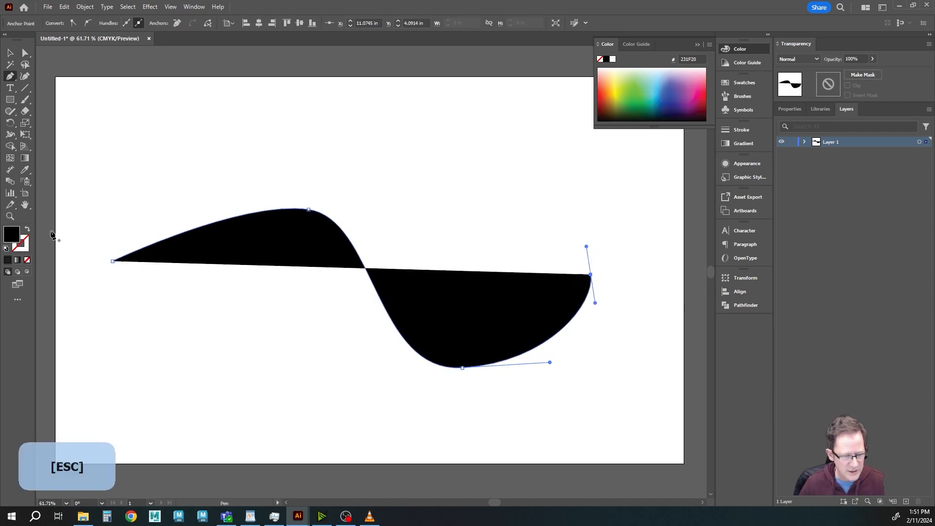
click(27, 232)
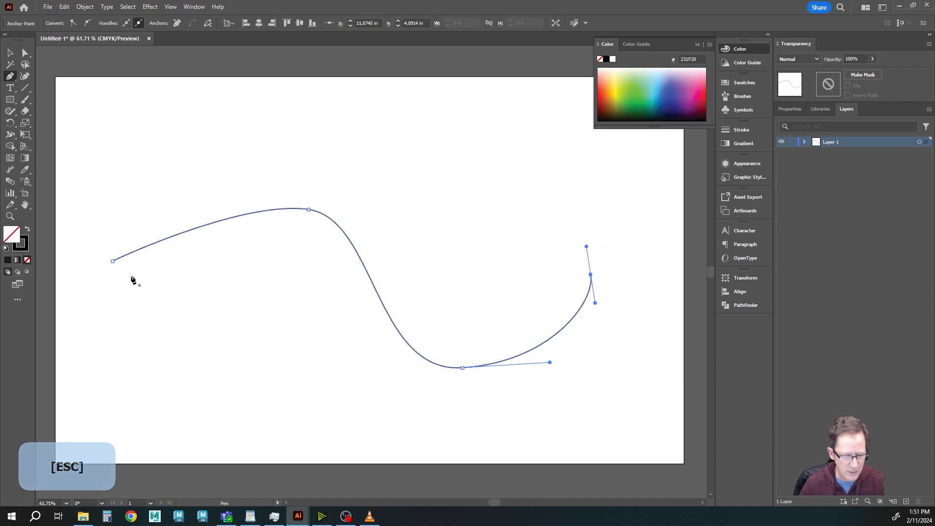
click(10, 53)
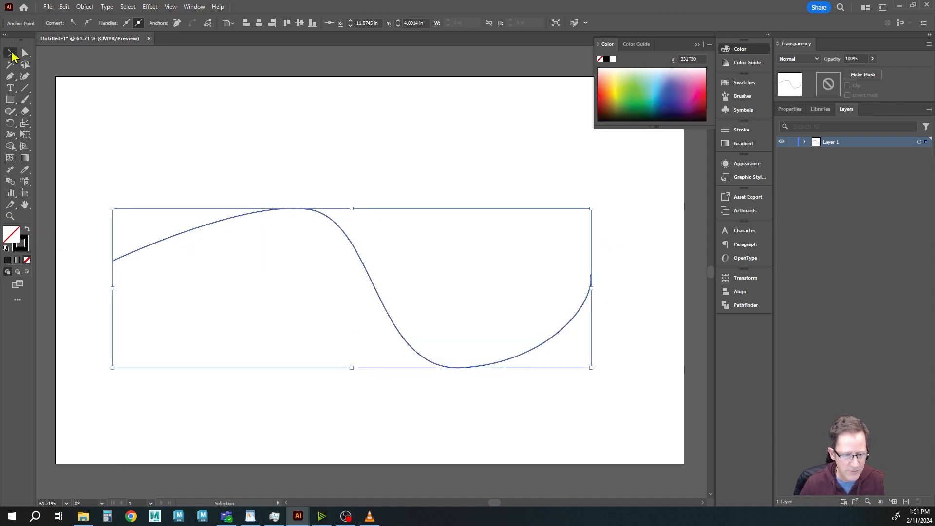
- Place Lorem ipsum placeholder text along the S-shaped curve with the Type on a Path Tool, starting near its left end
click(11, 90)
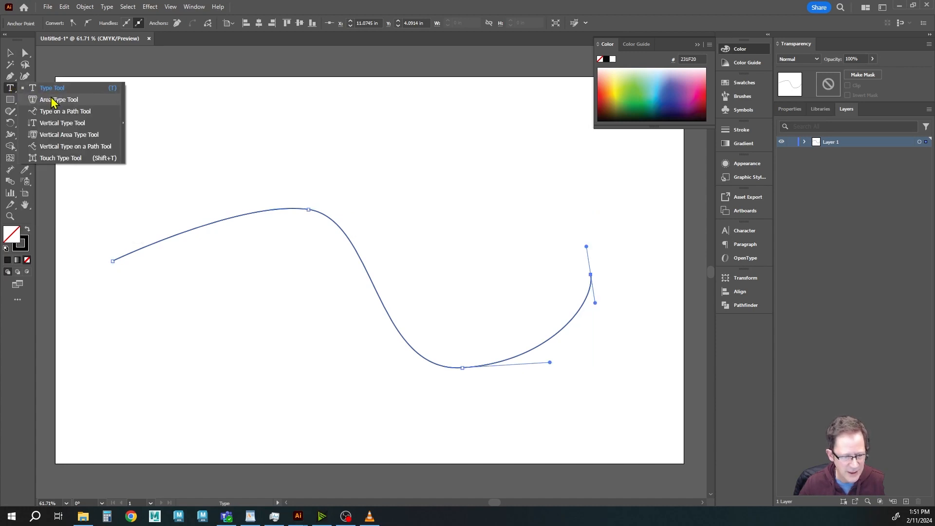
click(59, 113)
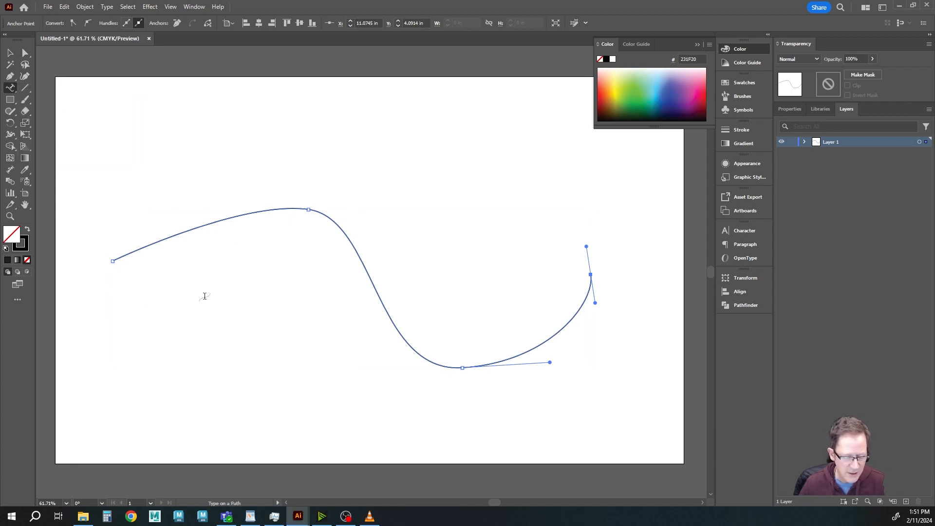
click(126, 253)
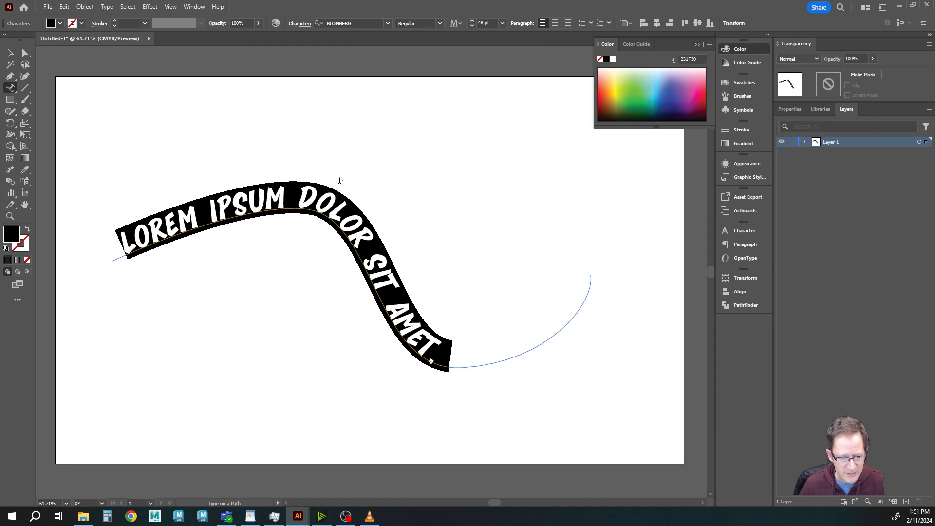
- Flip the path text to the underside of the curve and shift its start bracket inward from the curve's right end
click(10, 53)
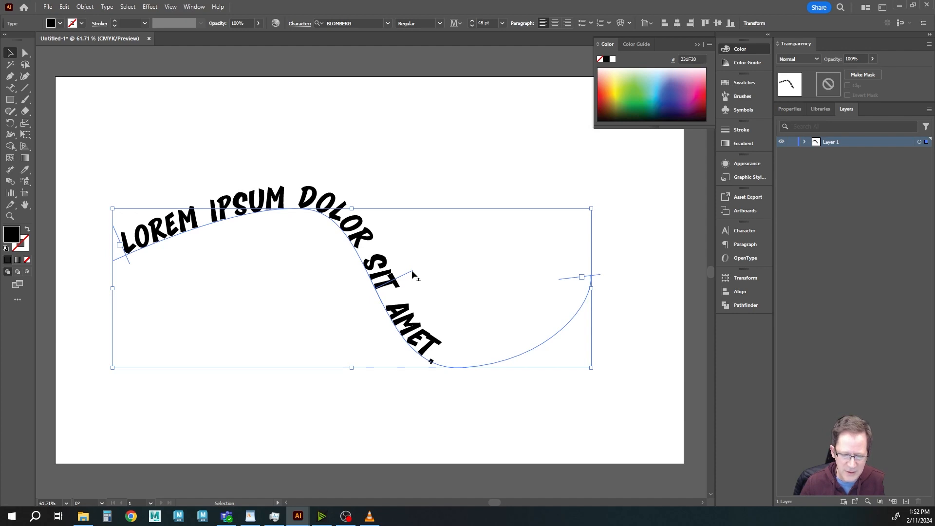
drag(413, 273, 371, 290)
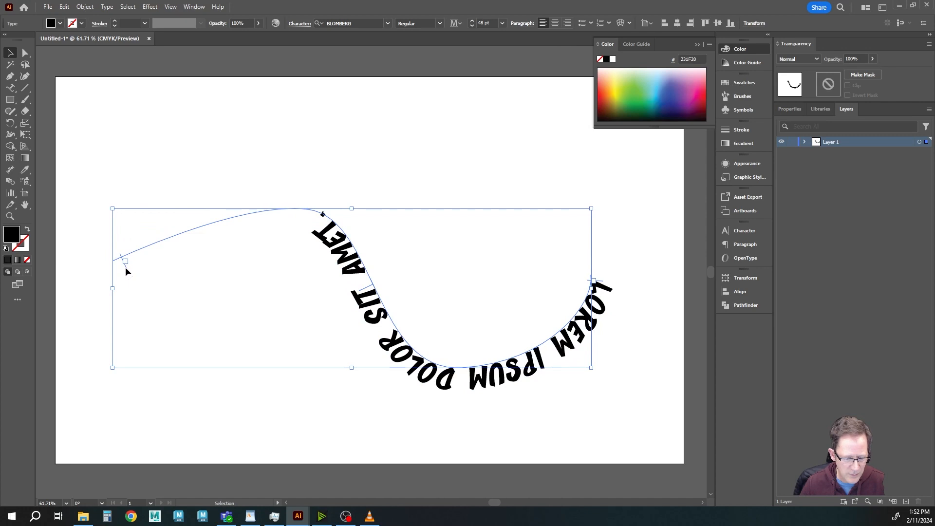
drag(125, 267, 215, 227)
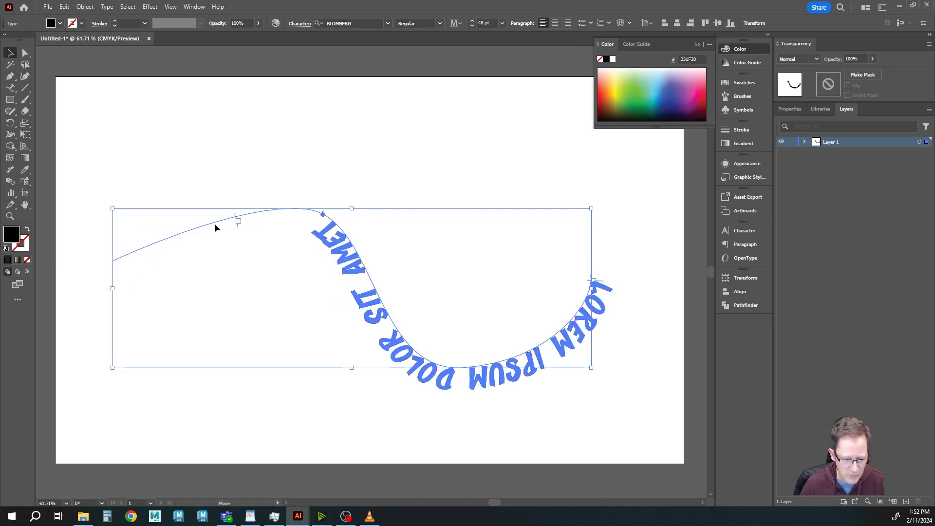
drag(130, 252, 131, 253)
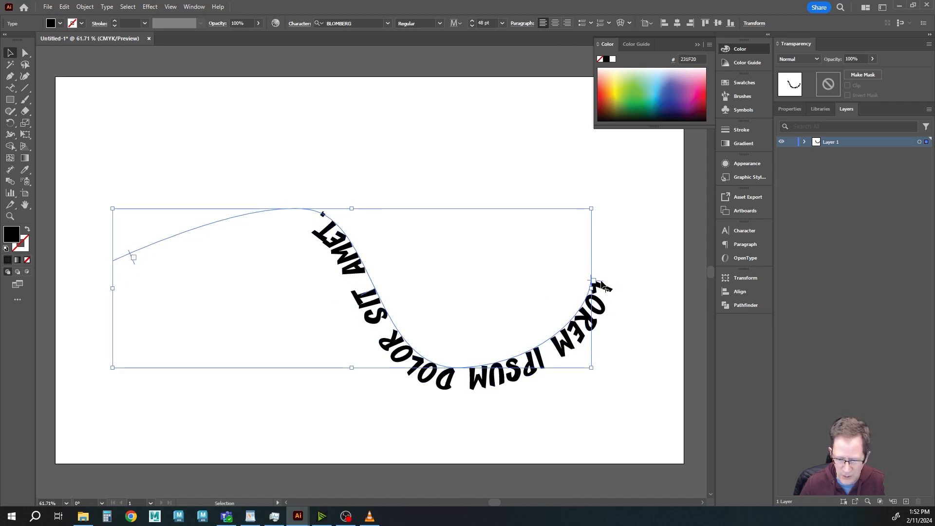
drag(594, 284, 503, 313)
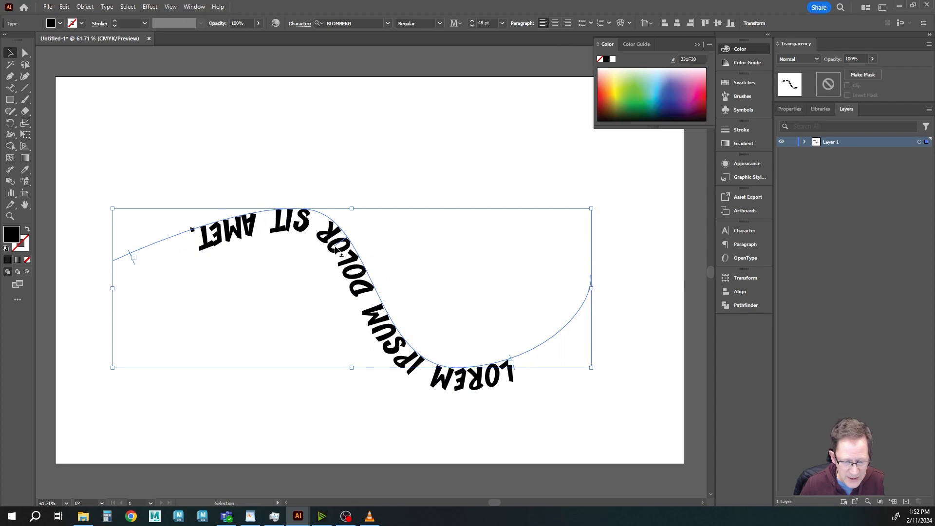
- Flip the path text back to the upper side of the curve and slide it along the path toward the left
drag(334, 250, 520, 278)
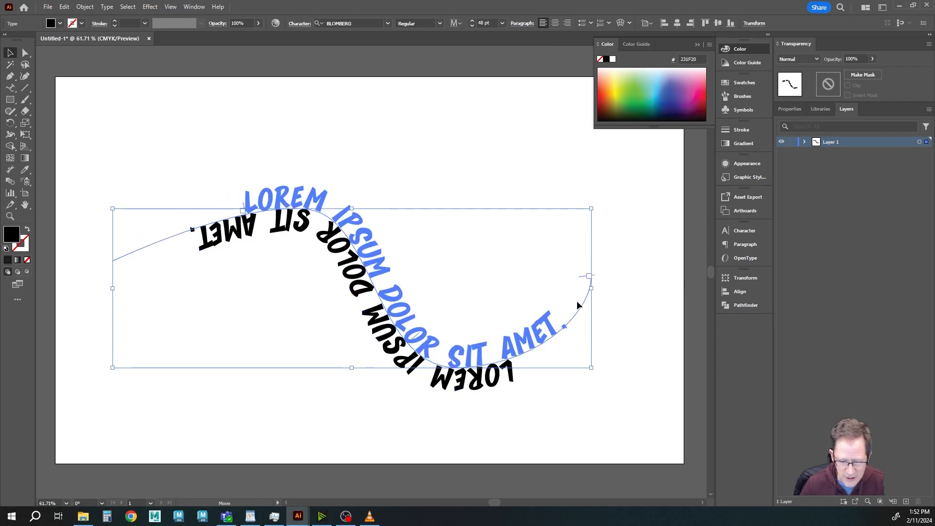
mouse_move(469, 304)
mouse_down()
mouse_move(603, 292)
mouse_move(467, 297)
mouse_up()
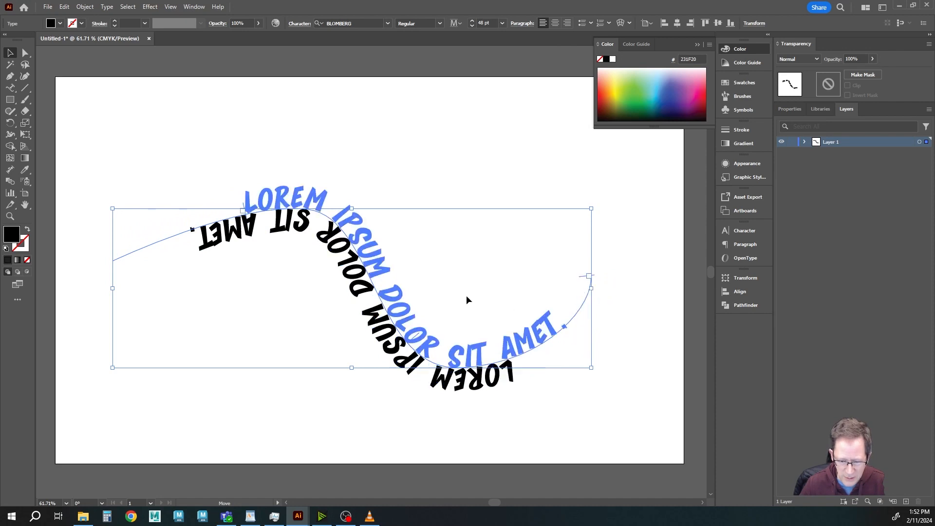
drag(567, 275, 402, 282)
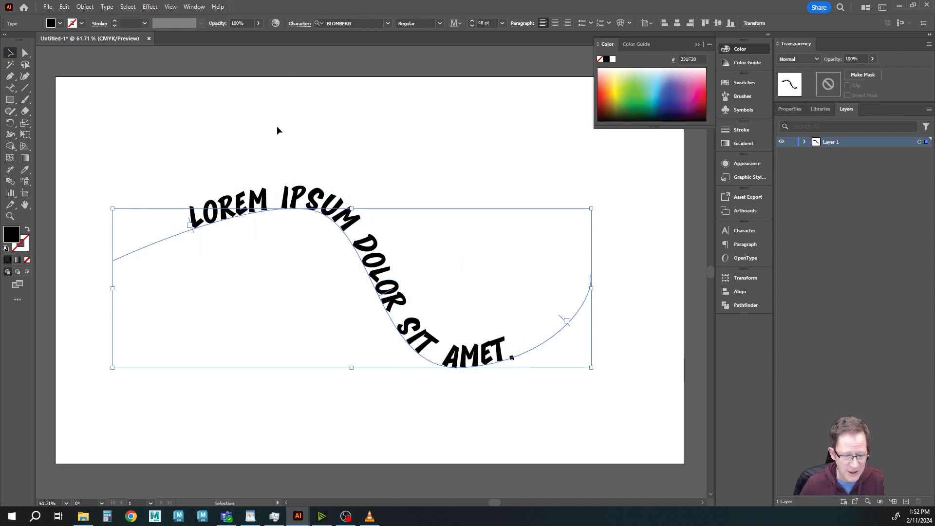
click(362, 146)
click(400, 309)
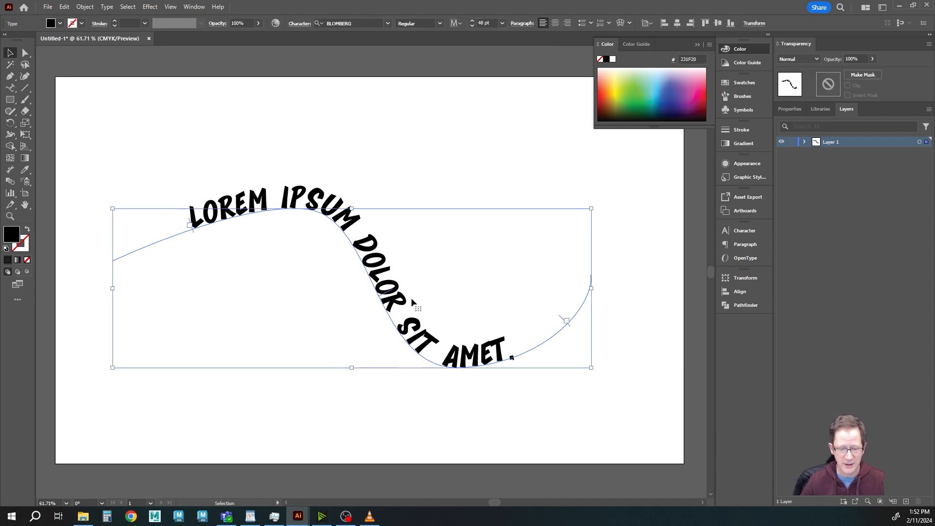
- Reshape the lower bend of the path under the Lorem ipsum text by pulling its outgoing direction handle downward with the Direct Selection Tool
key(a)
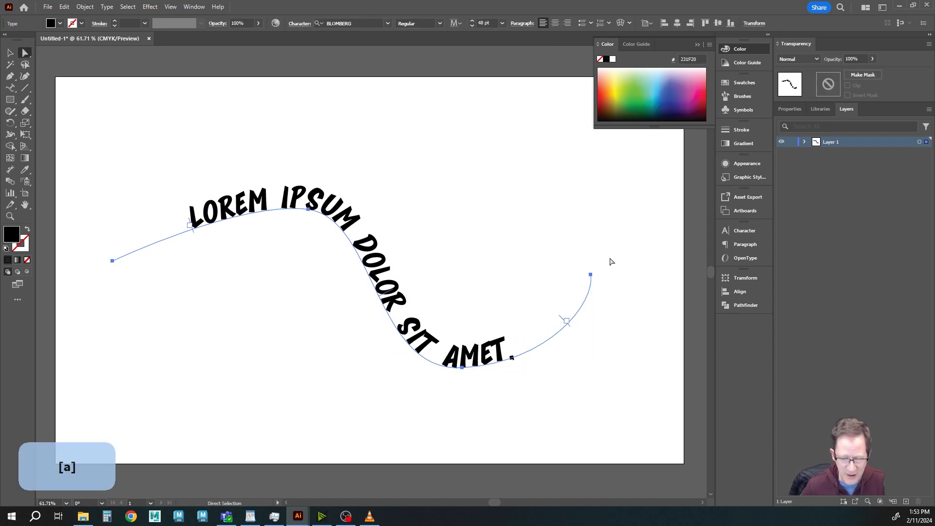
click(590, 275)
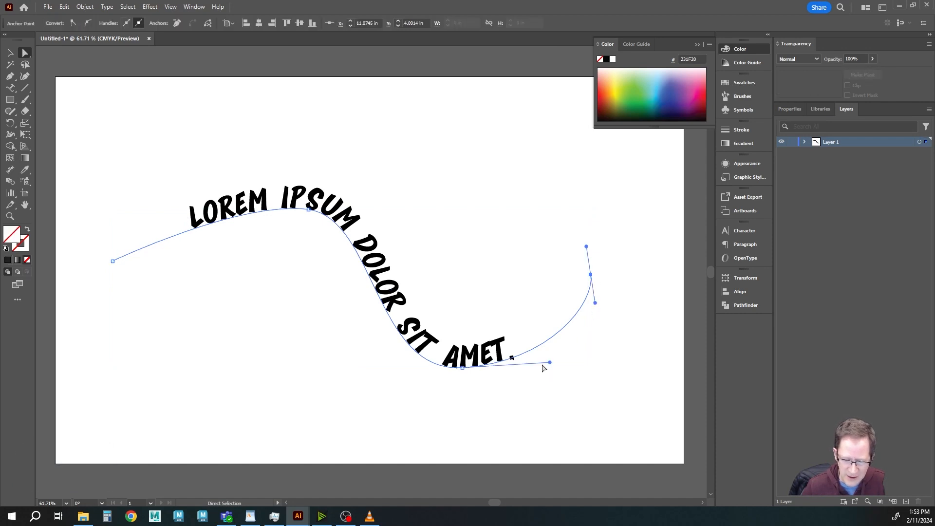
drag(550, 363, 526, 392)
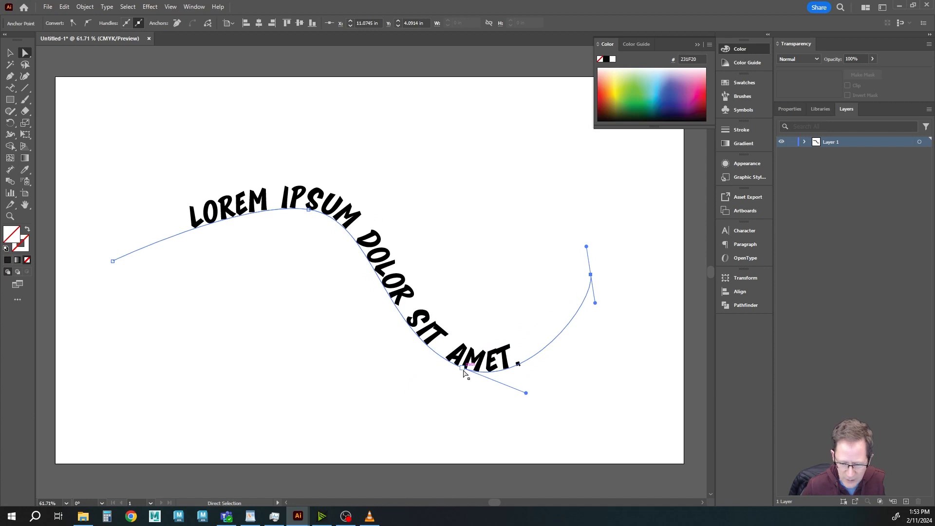
key(alt)
key(ctrl)
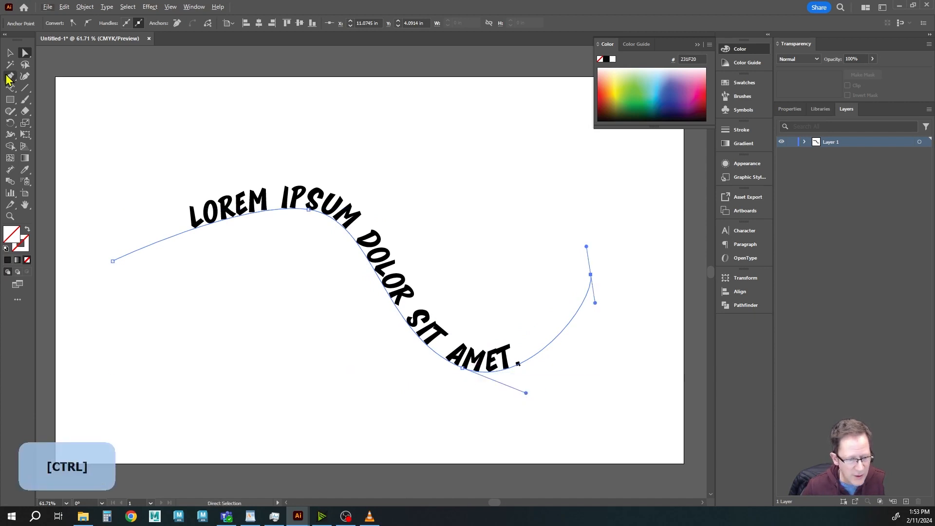
- Adjust the lower bend's direction handle independently with the Anchor Point Tool, and pull new smooth handles out of that anchor
drag(10, 76, 54, 112)
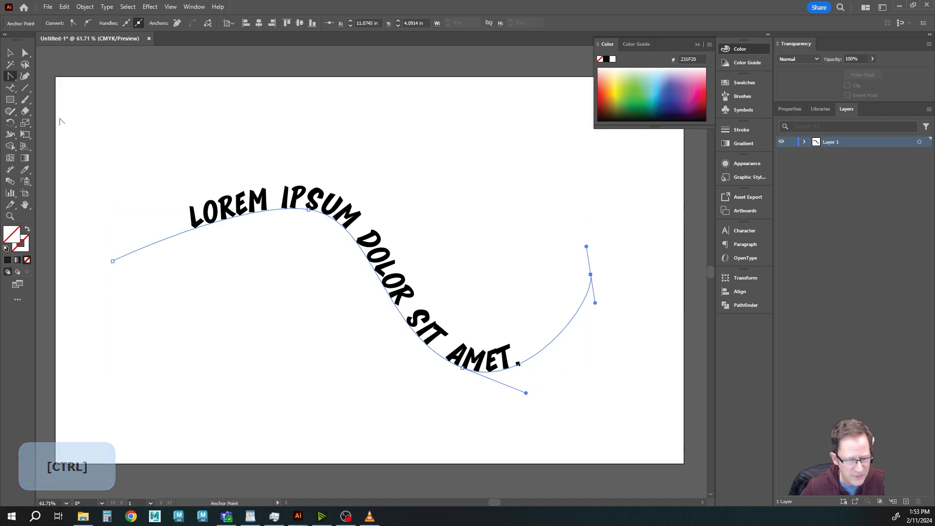
drag(525, 392, 530, 341)
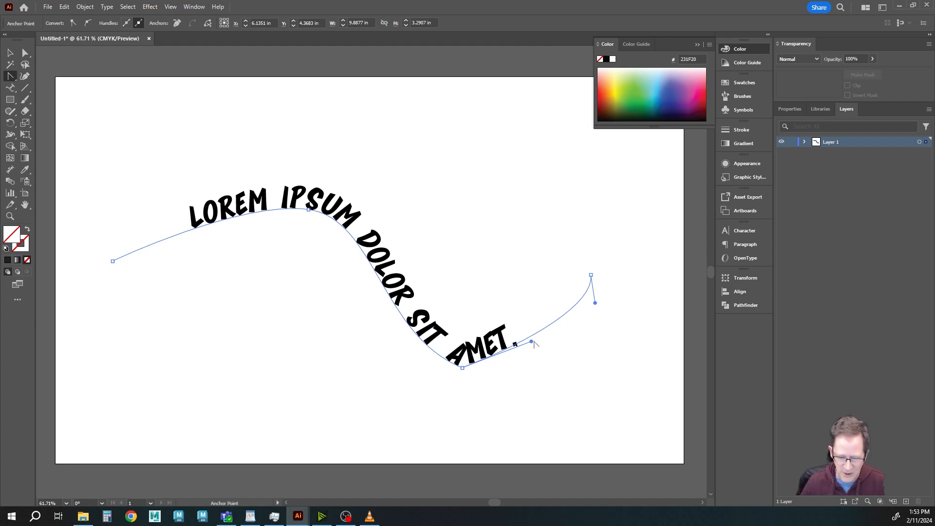
drag(534, 343, 523, 321)
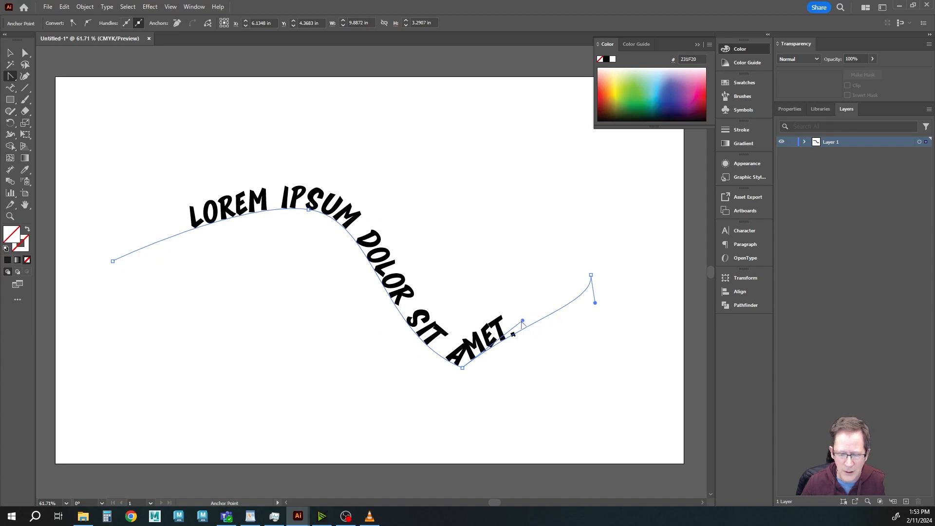
drag(522, 320, 540, 412)
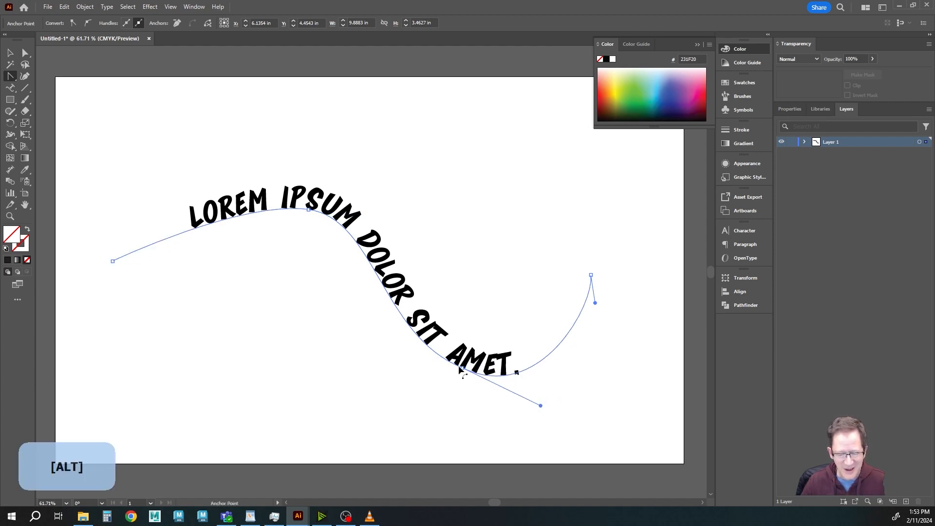
key(alt)
drag(462, 367, 563, 388)
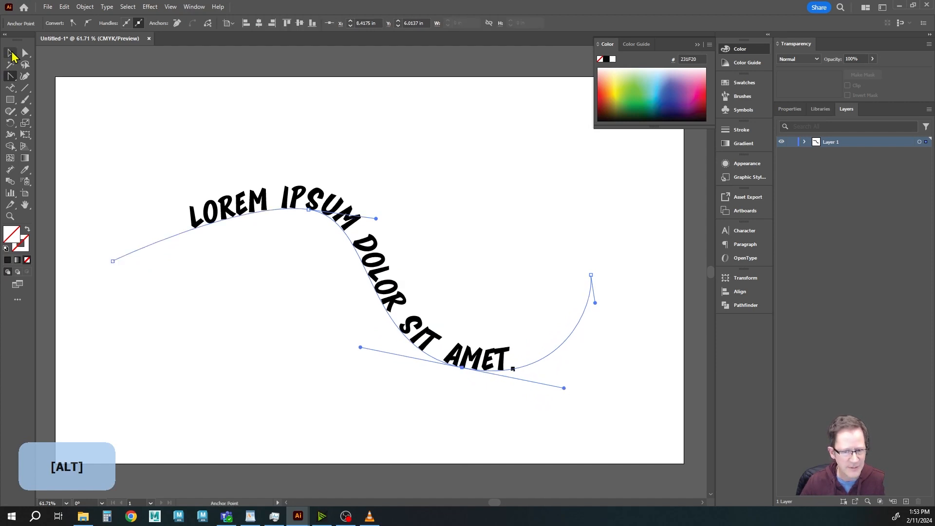
- Move the curved path text down so it partly hangs off the artboard's lower-left corner, leaving the middle free
click(10, 53)
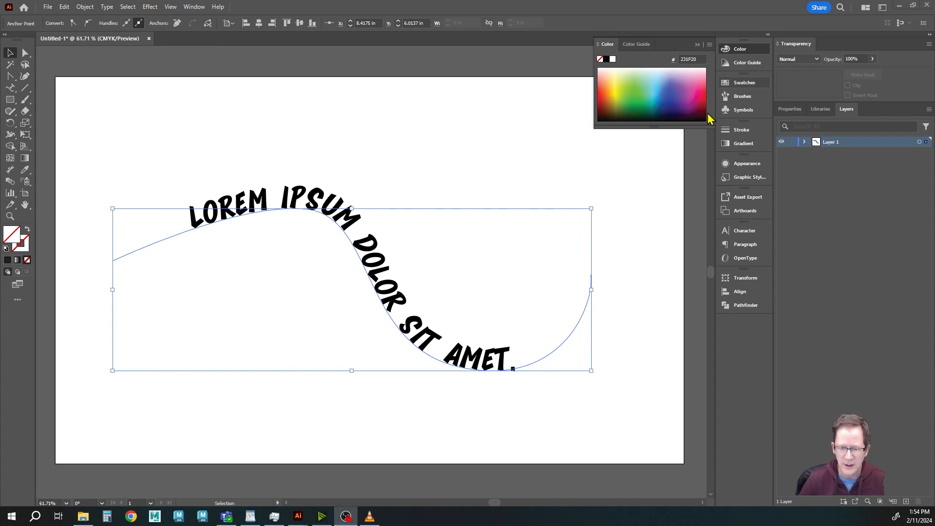
click(632, 17)
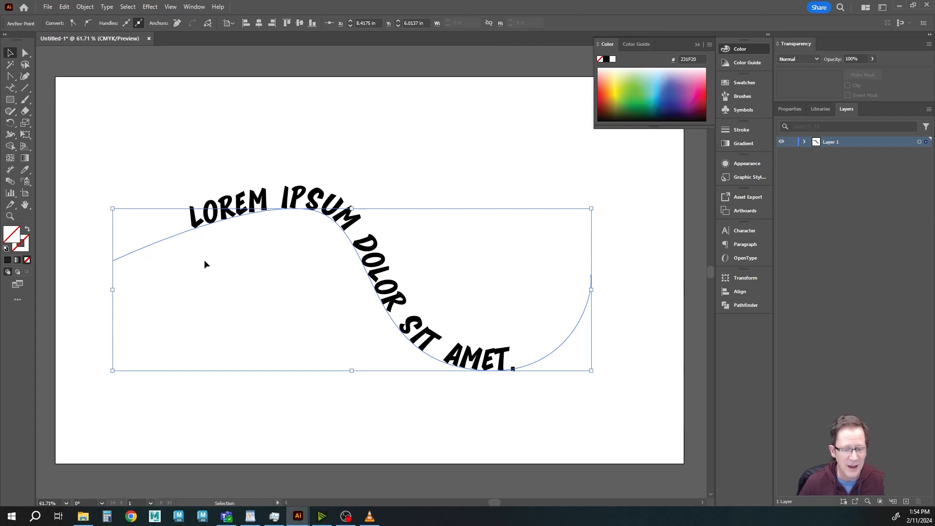
alt+scroll(363, 251, down, 1)
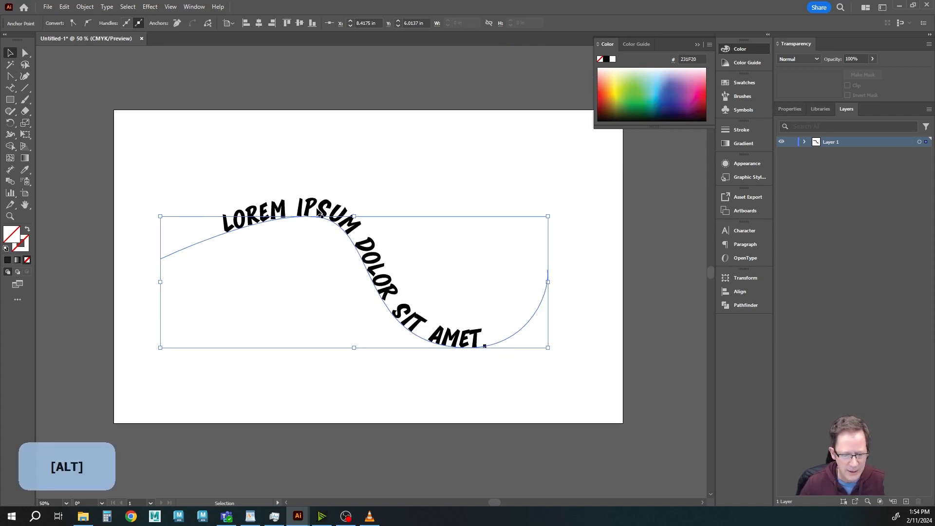
drag(315, 215, 138, 334)
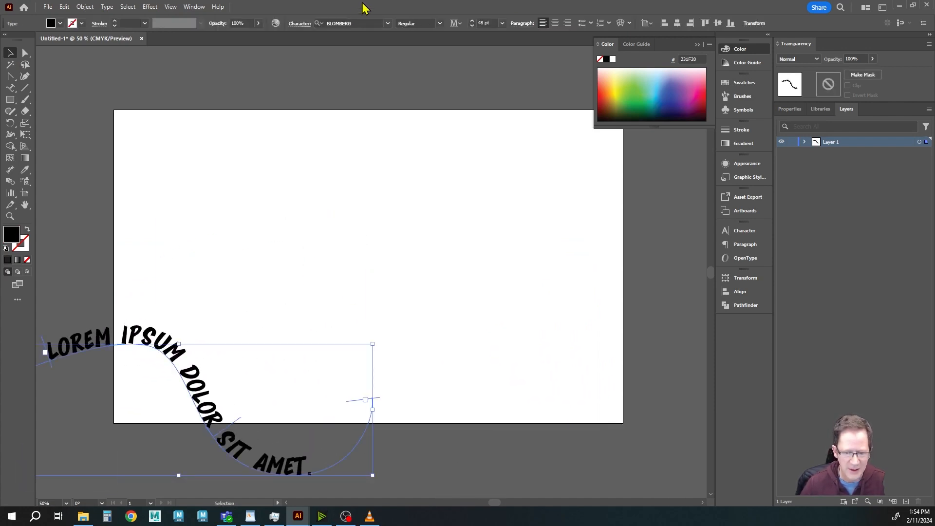
- Draw a rectangle about 4.89 by 3.32 in near the artboard's centre, with no fill and a black stroke
click(11, 99)
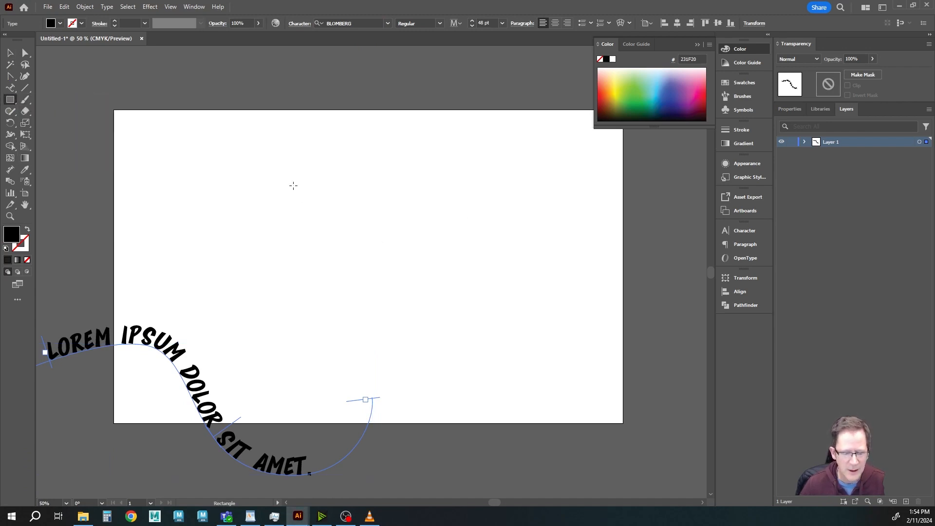
drag(293, 185, 488, 314)
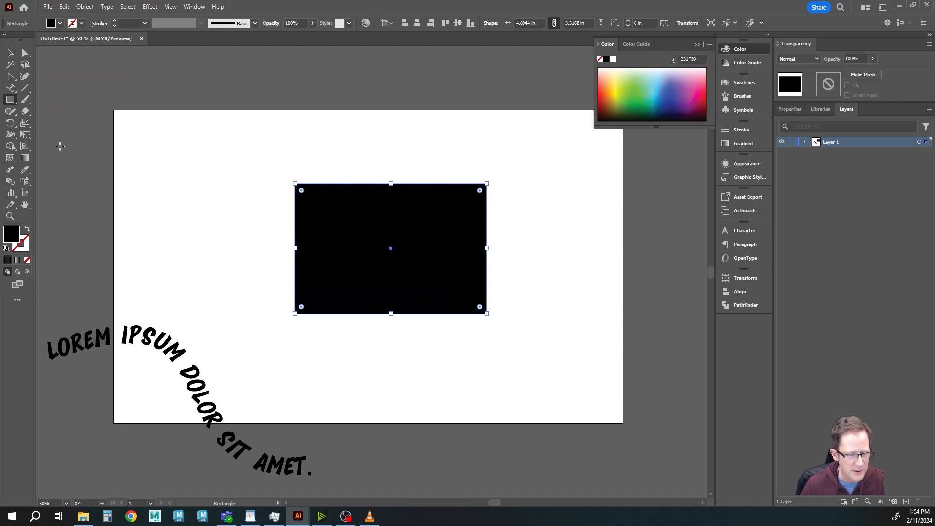
click(28, 230)
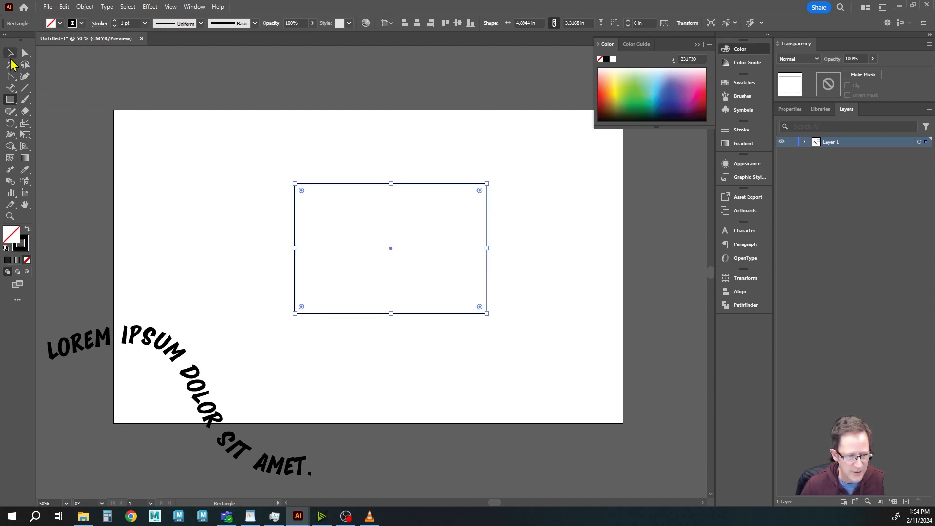
- Fill the rectangle with Lorem ipsum placeholder text using the Area Type Tool
click(10, 88)
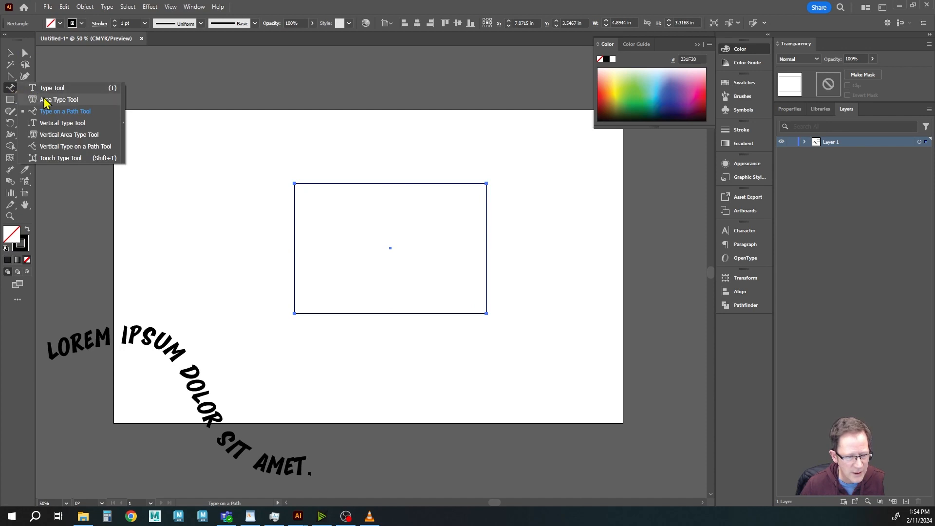
click(45, 101)
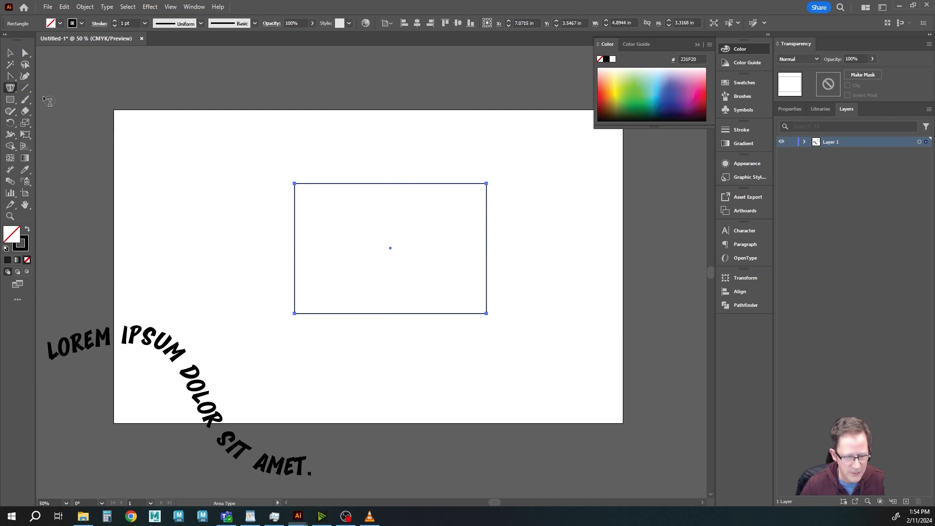
click(308, 184)
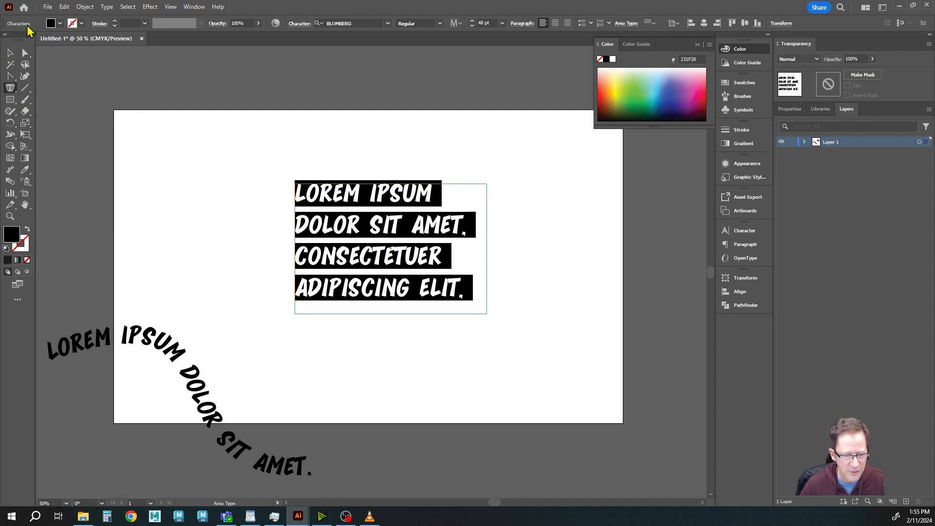
click(10, 52)
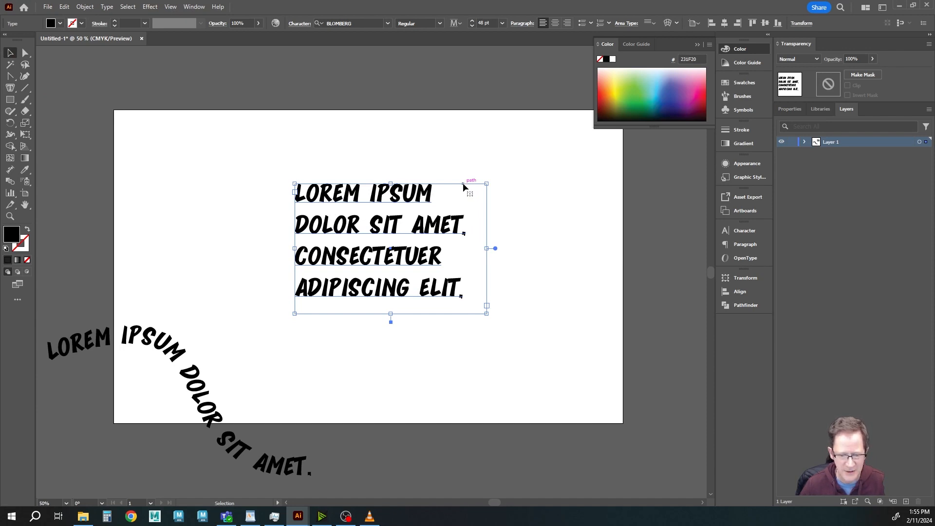
- Try to place type along the edge of the area text frame with the Type on a Path Tool, and deselect everything
click(10, 87)
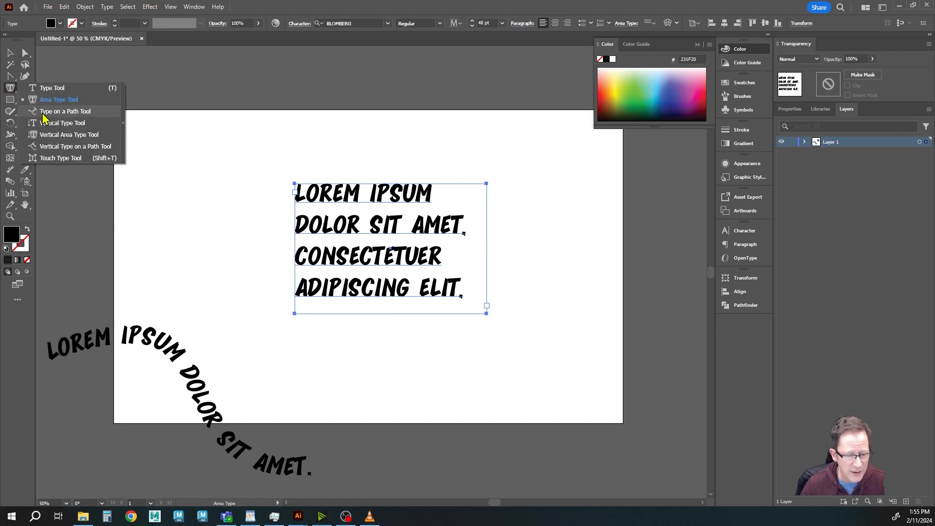
click(46, 112)
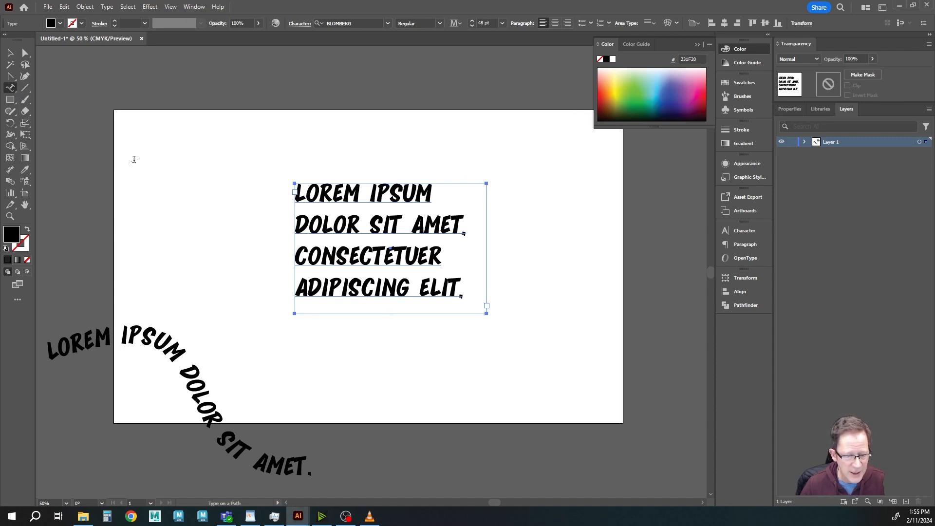
click(310, 182)
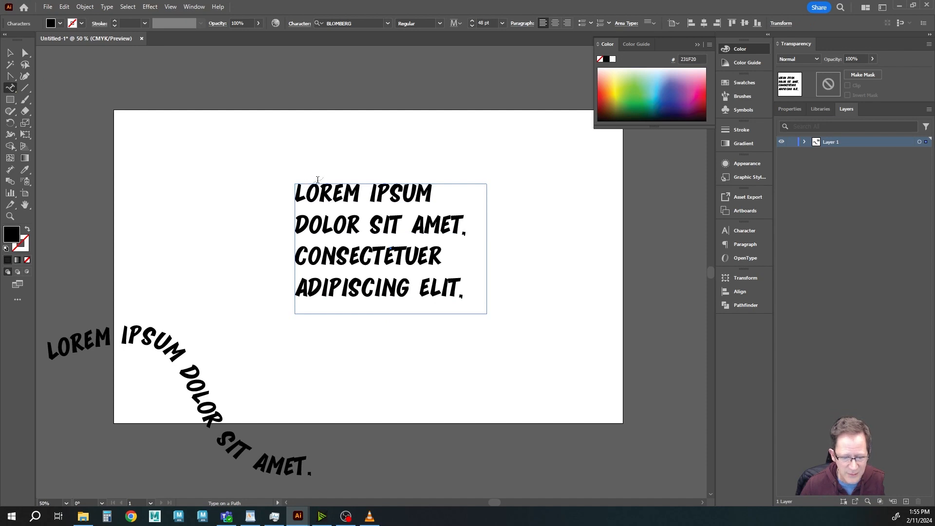
click(11, 55)
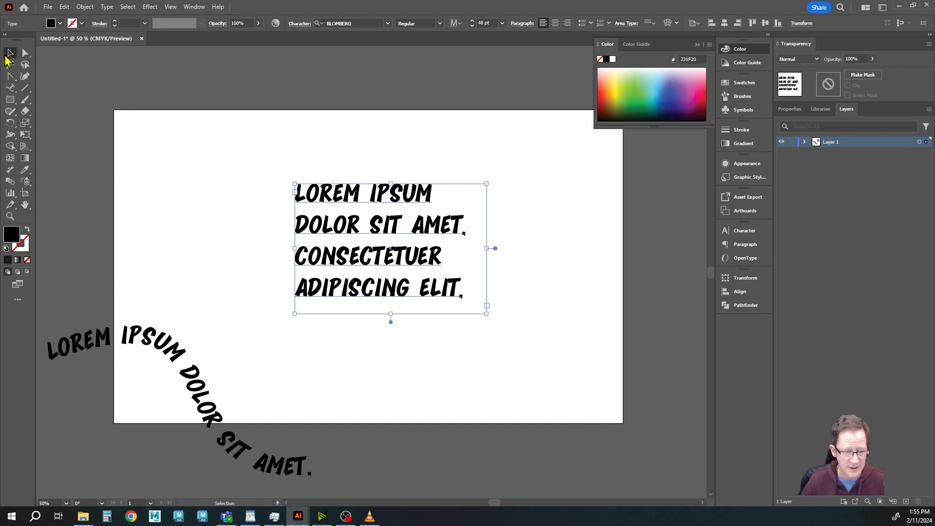
click(190, 147)
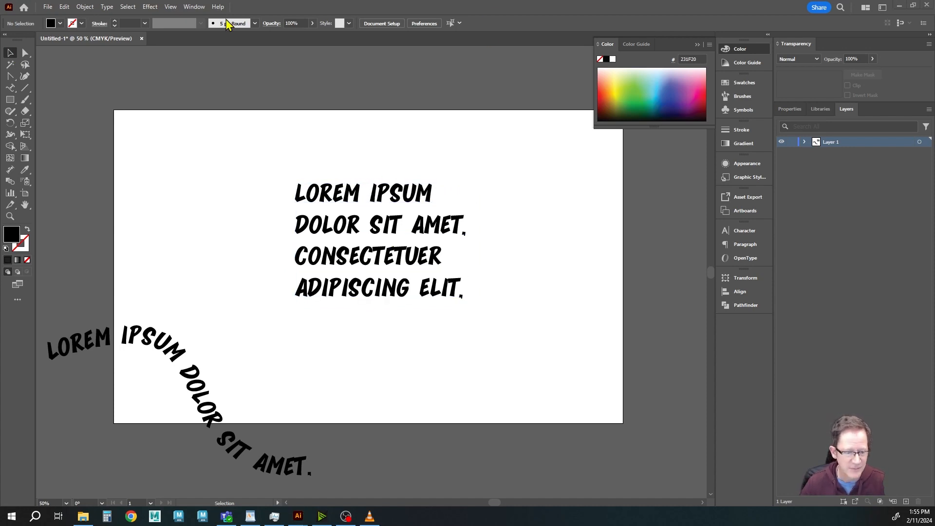
- Try rotating the area text frame counter-clockwise, and undo the rotation
click(443, 293)
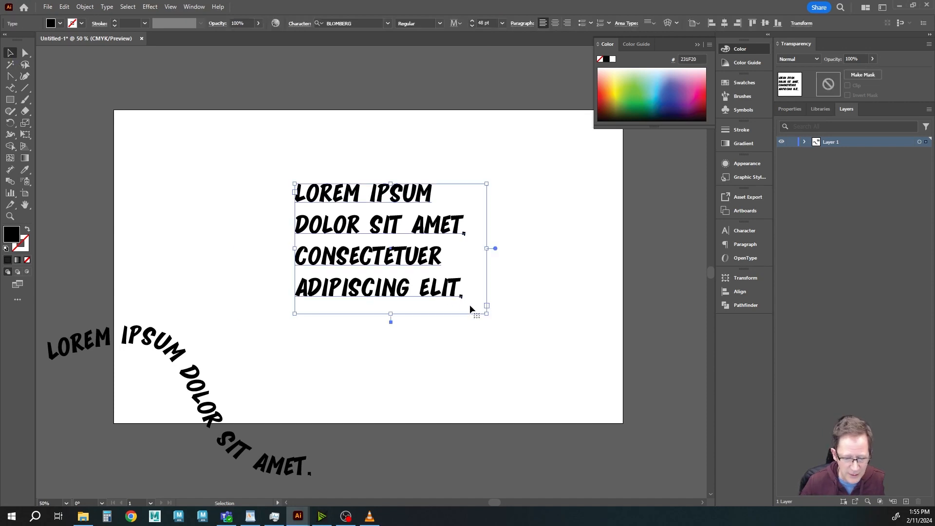
drag(490, 320, 495, 271)
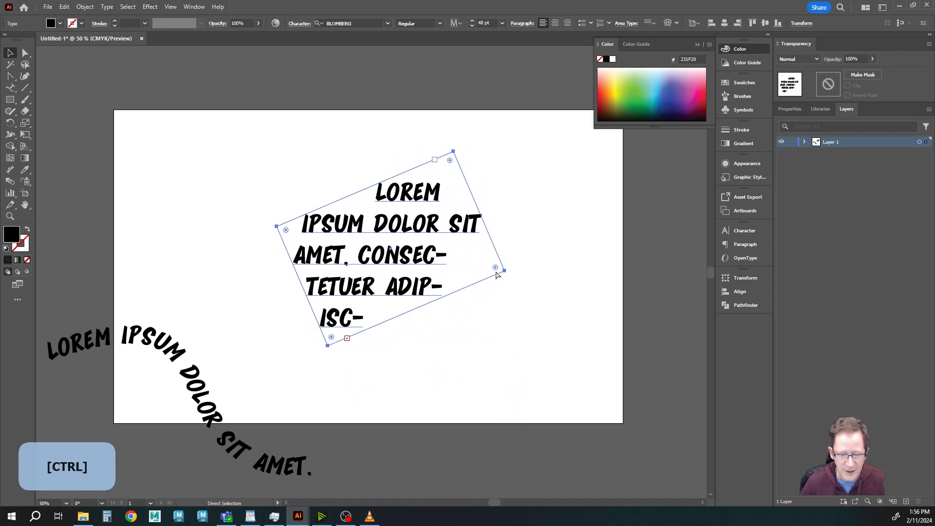
key(ctrl+z)
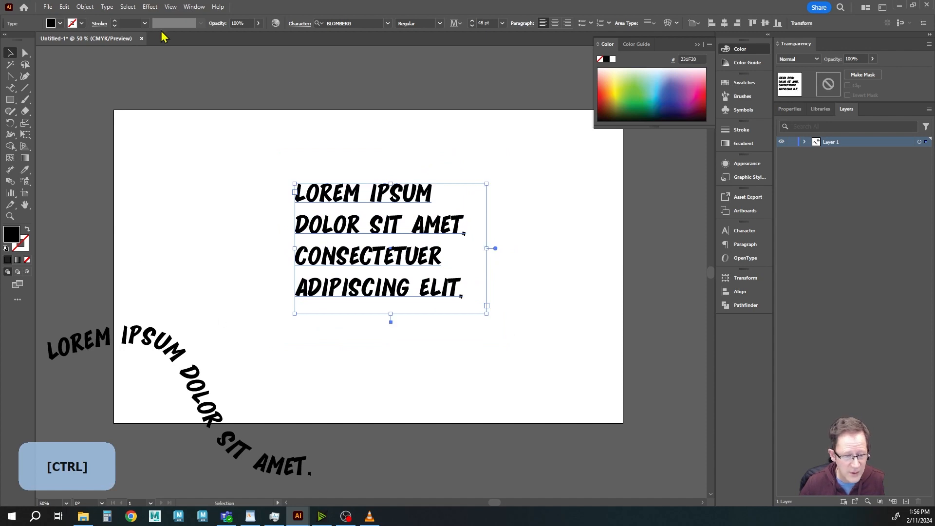
- Convert the selected Lorem ipsum area text to point type
click(87, 7)
mouse_move(107, 8)
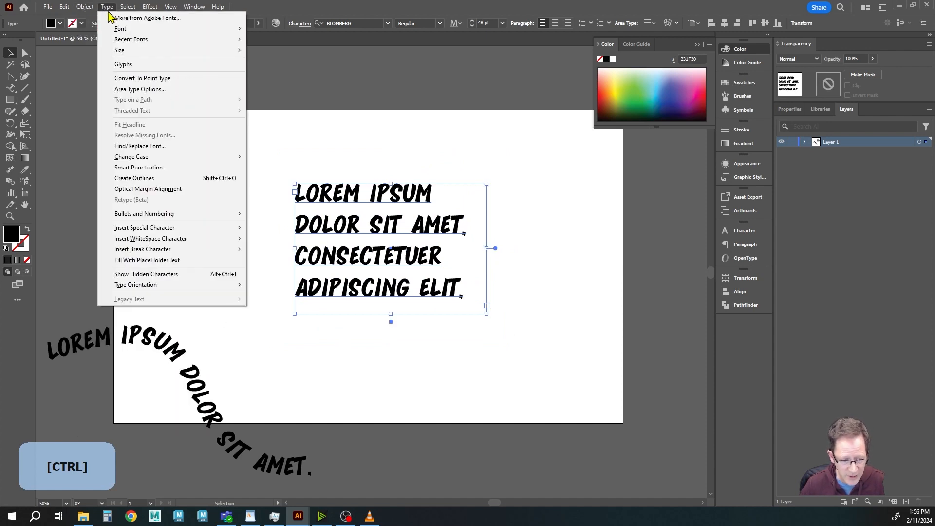
click(125, 81)
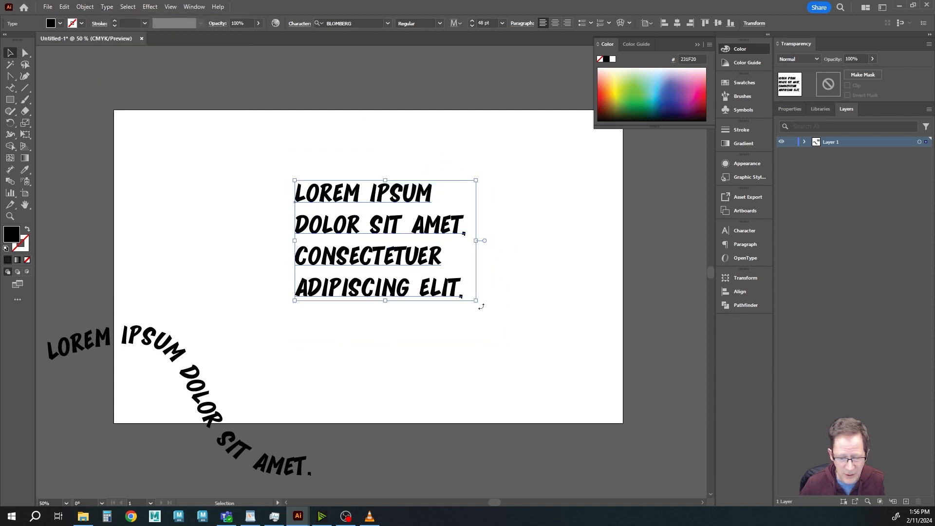
- Rotate the Lorem ipsum point text counter-clockwise and convert it back to area type
drag(480, 305, 481, 247)
click(107, 7)
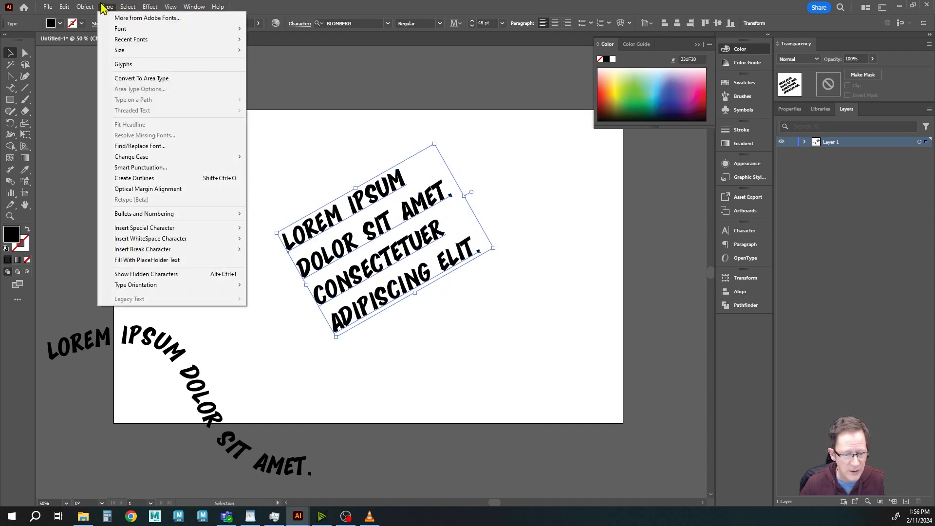
click(133, 78)
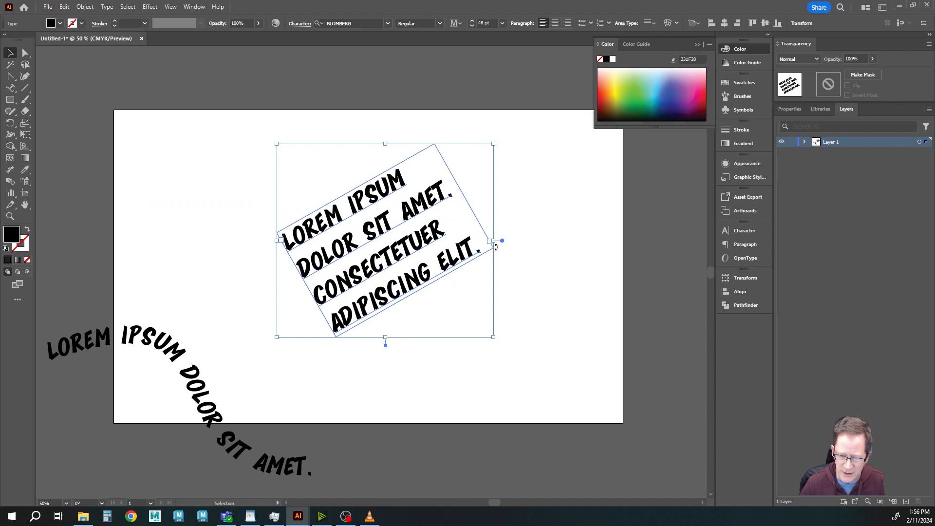
- Rotate the tilted area text frame clockwise, undo the changes back to the unrotated point text, and deselect it
drag(497, 248, 472, 332)
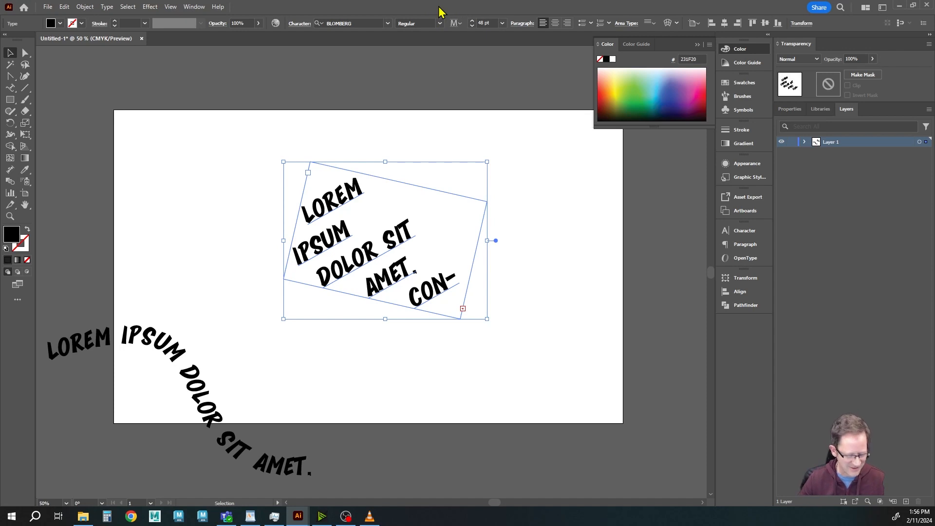
key(ctrl+z)
key(ctrl+z)
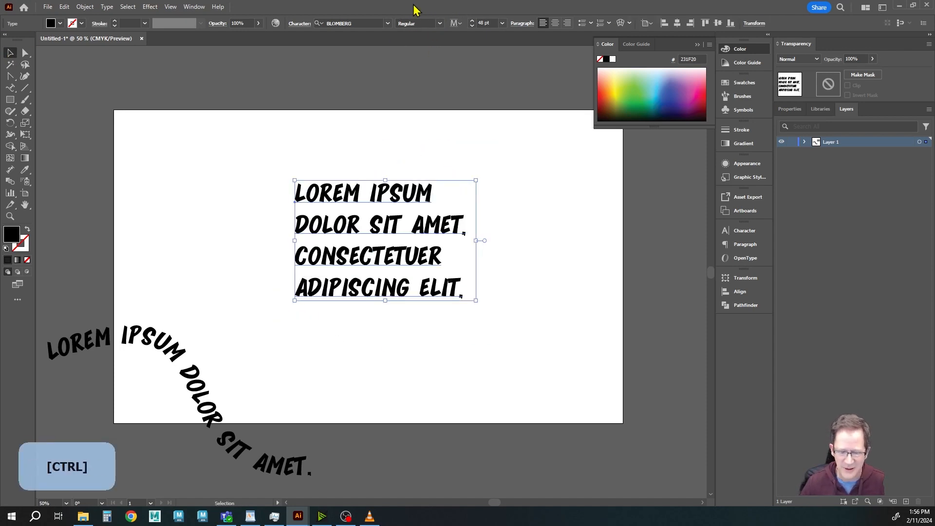
click(207, 164)
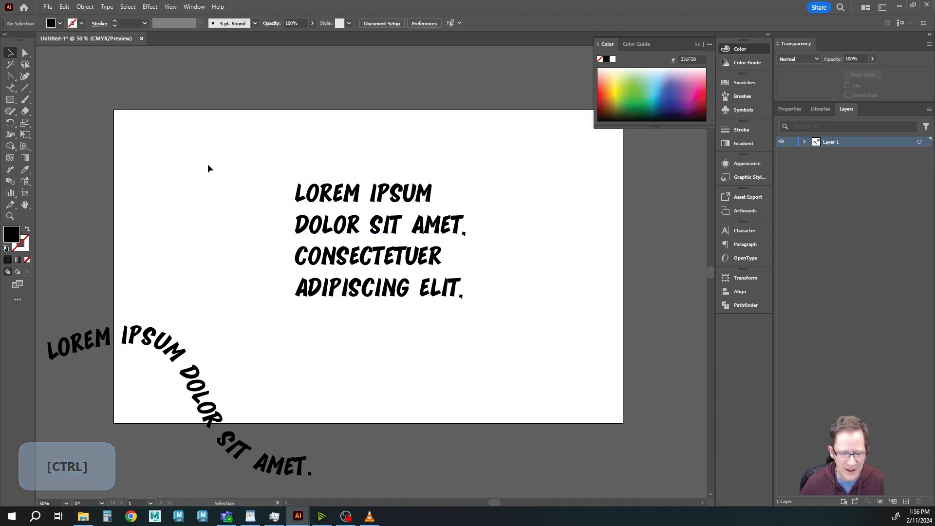
- Move the Lorem ipsum point text to the upper-left area of the artboard
click(394, 197)
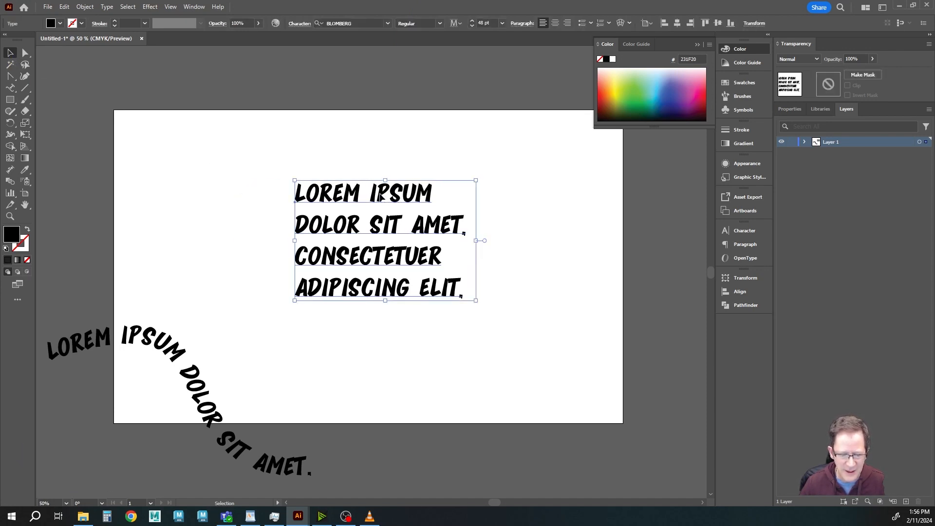
drag(380, 197, 242, 161)
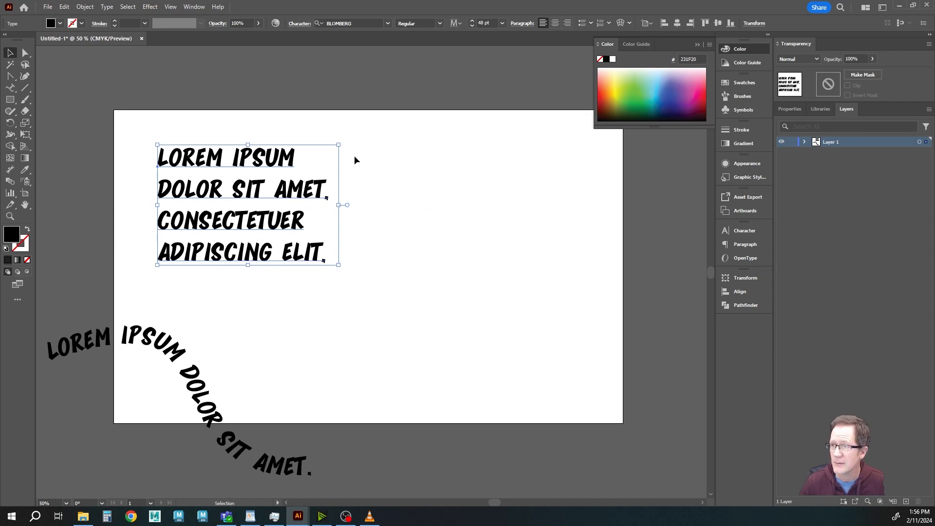
drag(300, 193, 288, 181)
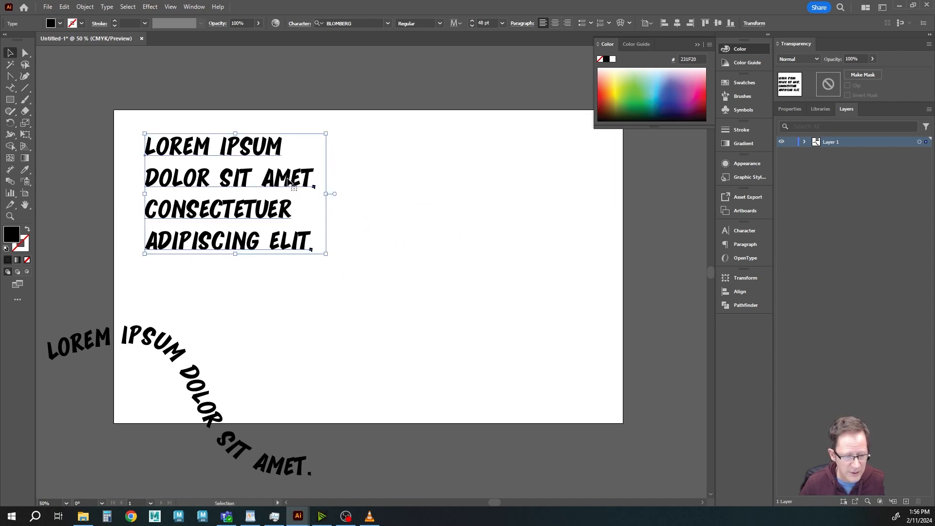
- Draw a tilted hexagon about 3.6 in wide beside the text, and swap its fill and stroke to leave a black outline
click(9, 99)
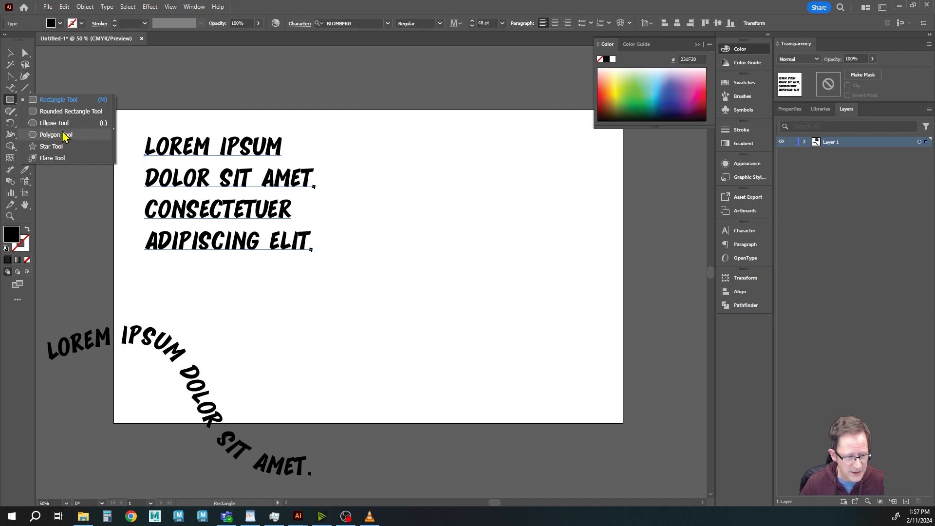
click(56, 135)
drag(421, 256, 473, 315)
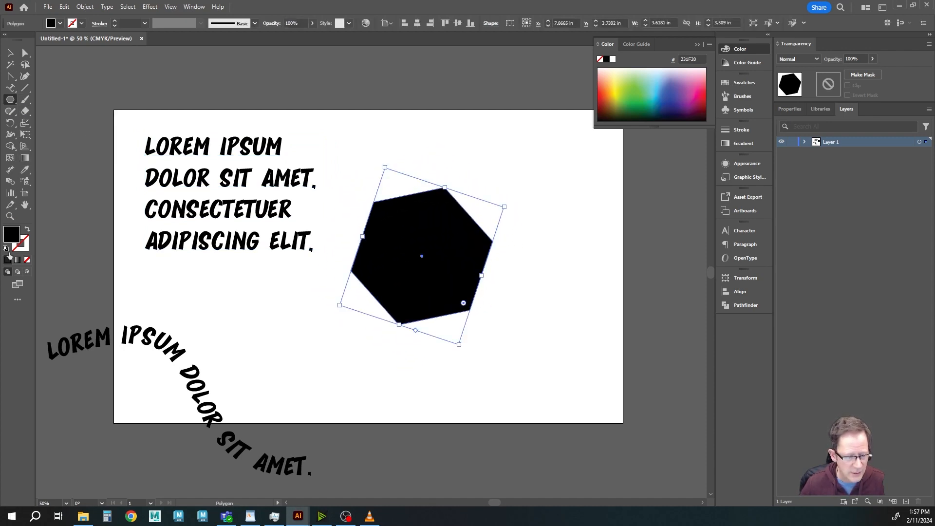
click(28, 228)
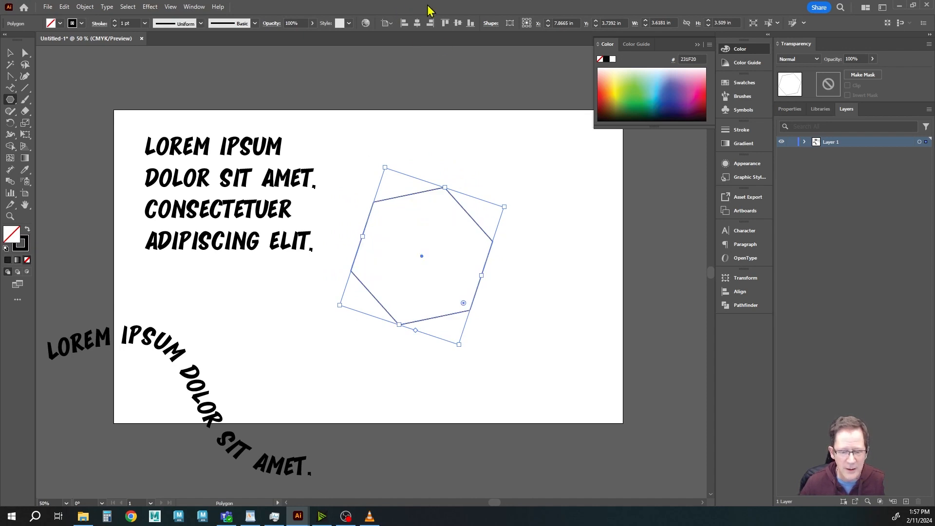
click(9, 54)
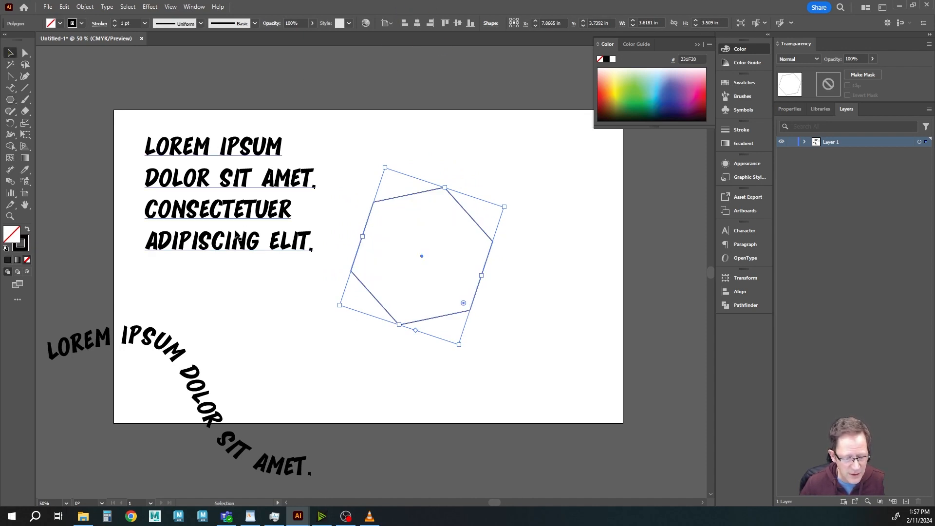
click(242, 246)
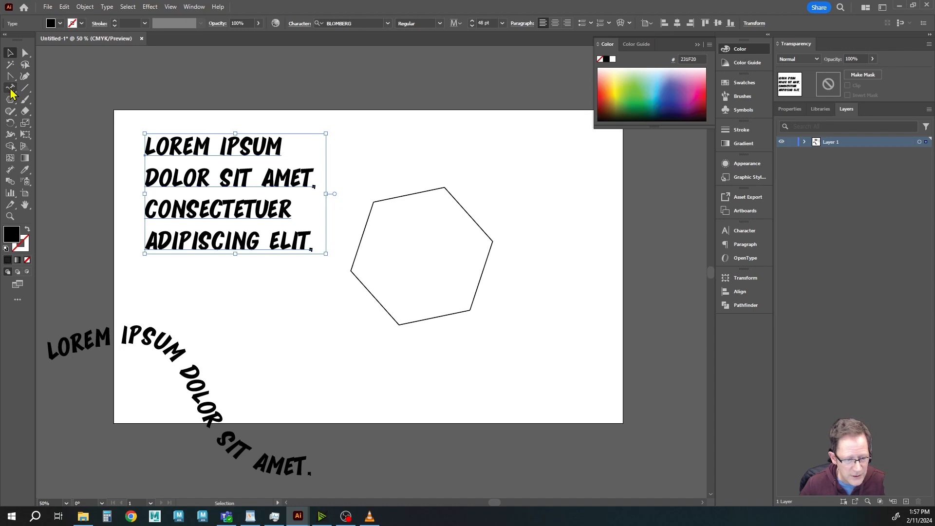
drag(11, 89, 45, 101)
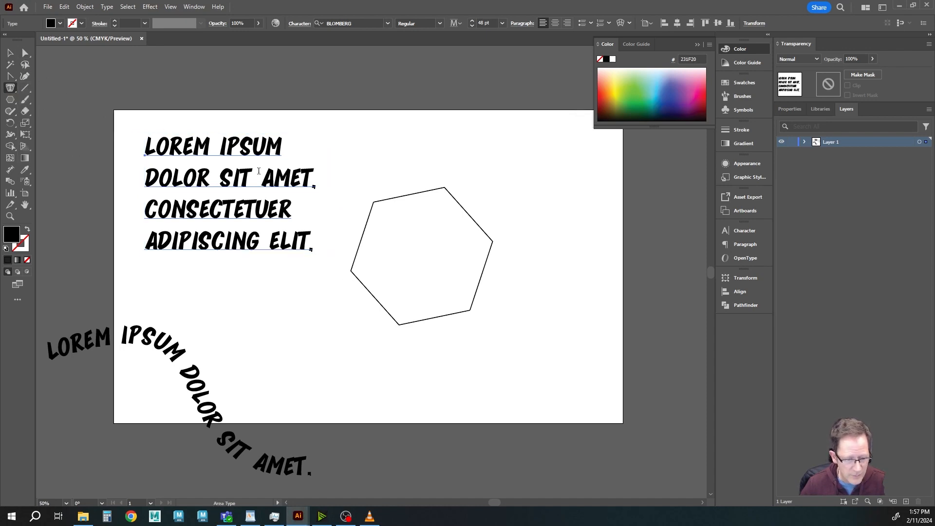
key(ctrl)
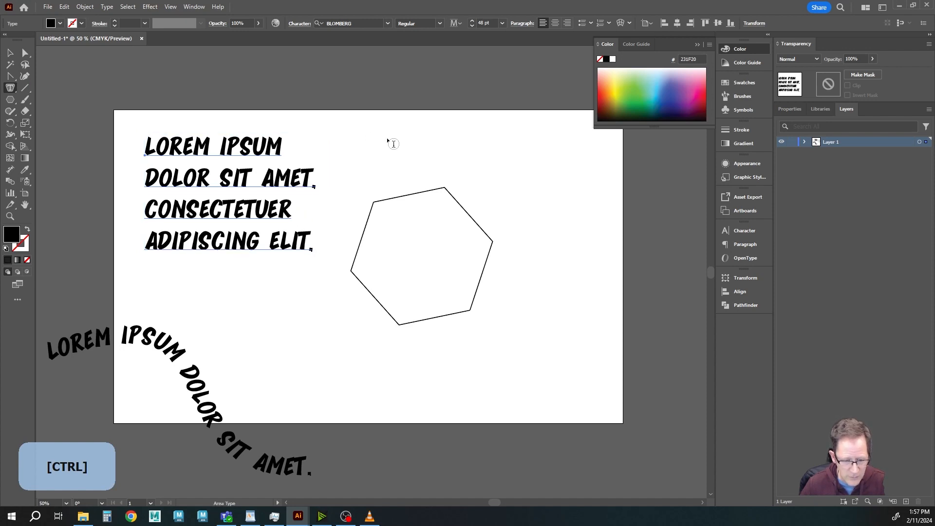
click(15, 54)
click(489, 142)
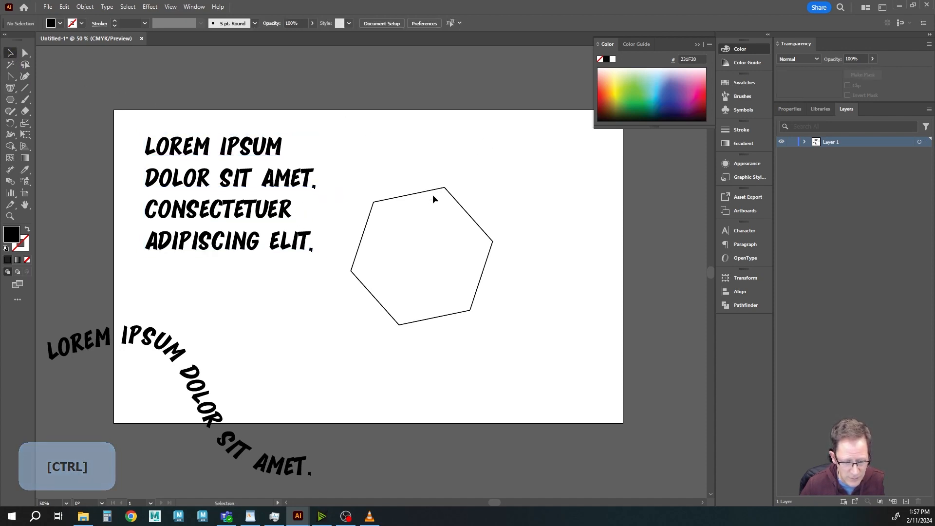
- Convert the four-line Lorem ipsum point text to area type and keep it selected
click(420, 193)
click(279, 254)
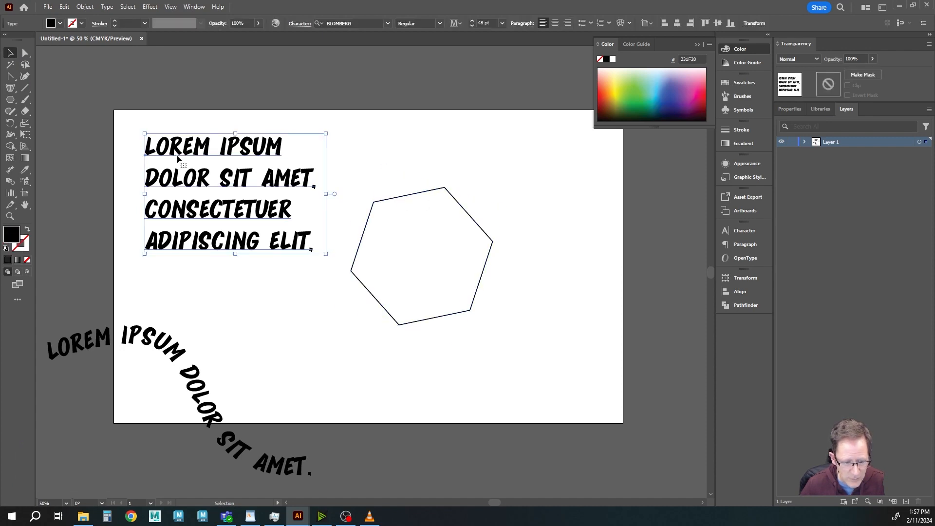
click(85, 7)
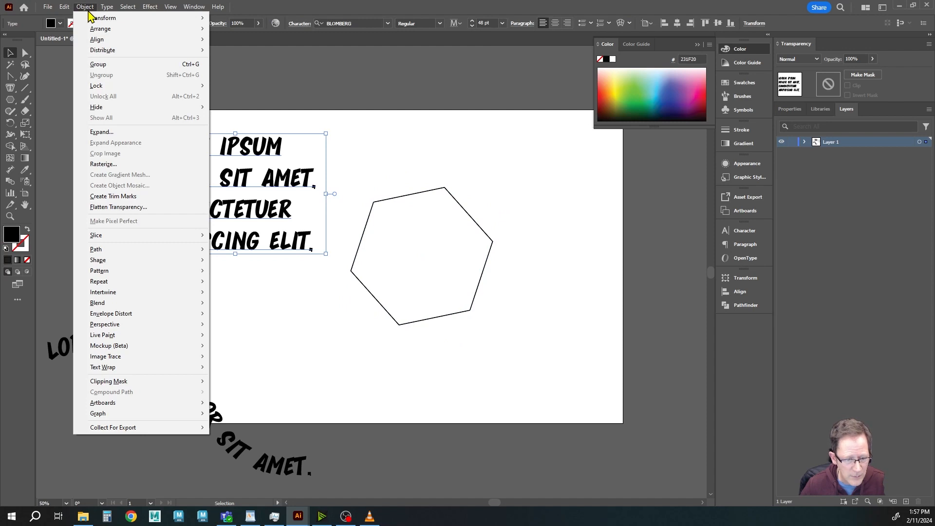
key(alt+Tab)
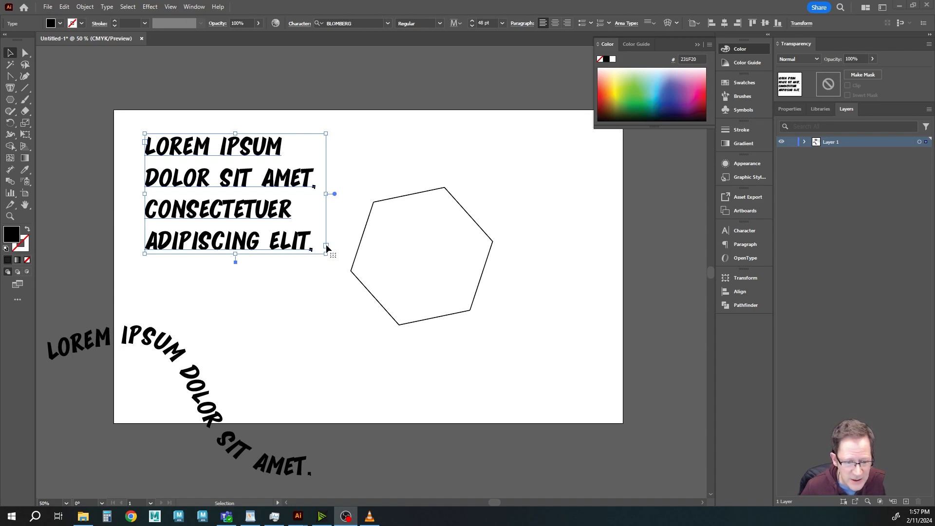
click(359, 246)
click(299, 236)
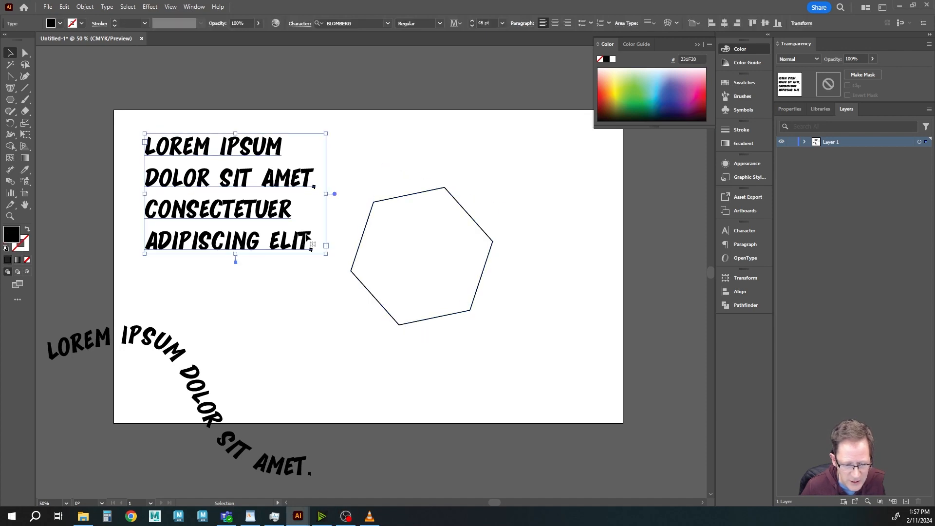
- Thread the Lorem ipsum area text from its out port into the hexagon
key(t)
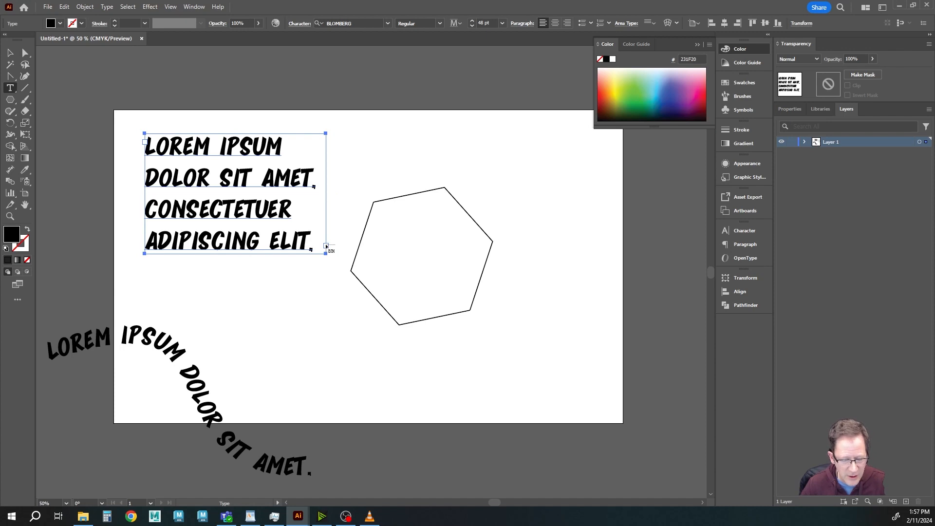
key(Escape)
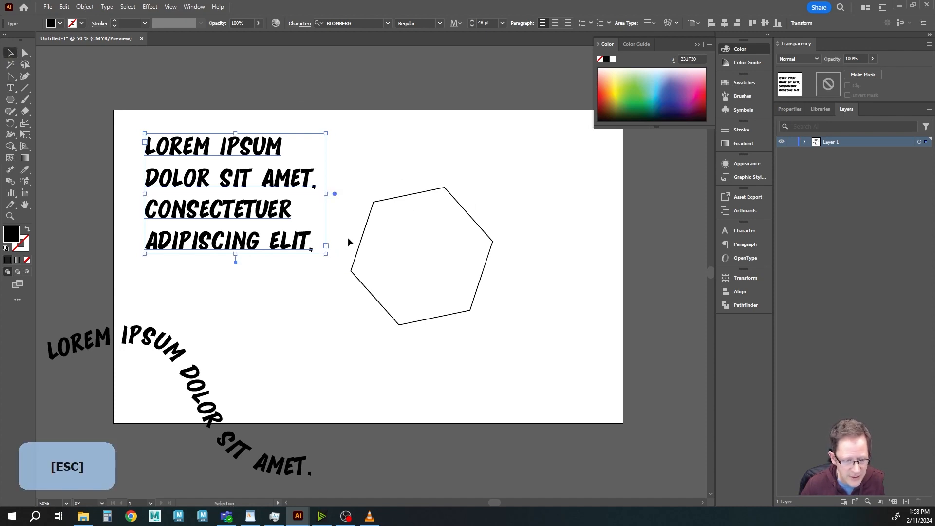
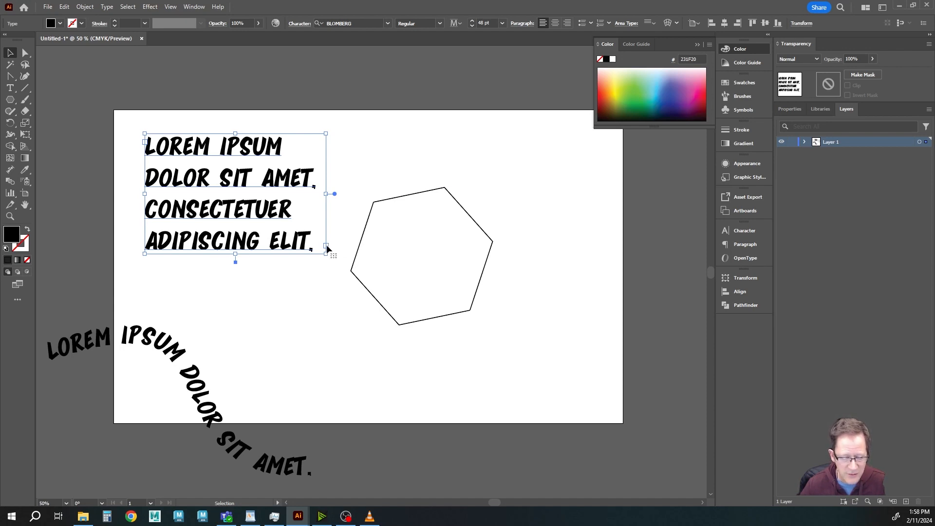
key(t)
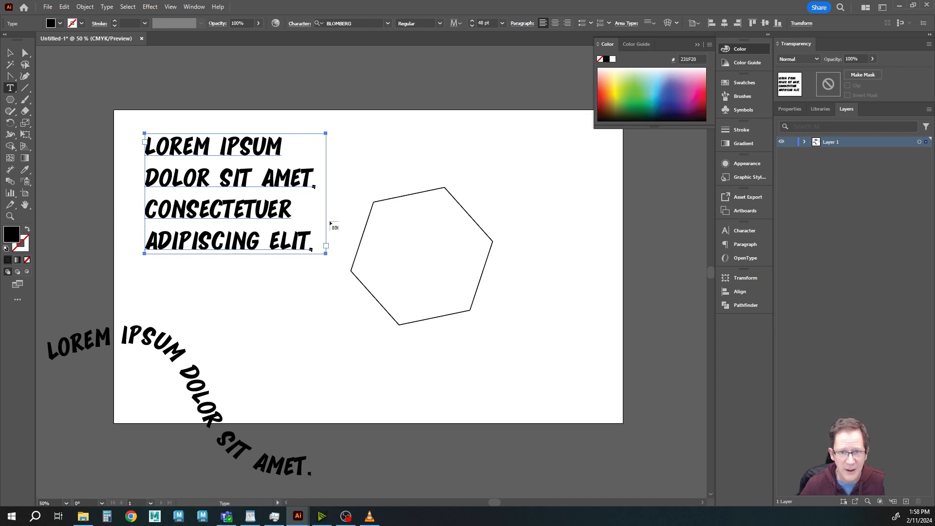
click(380, 201)
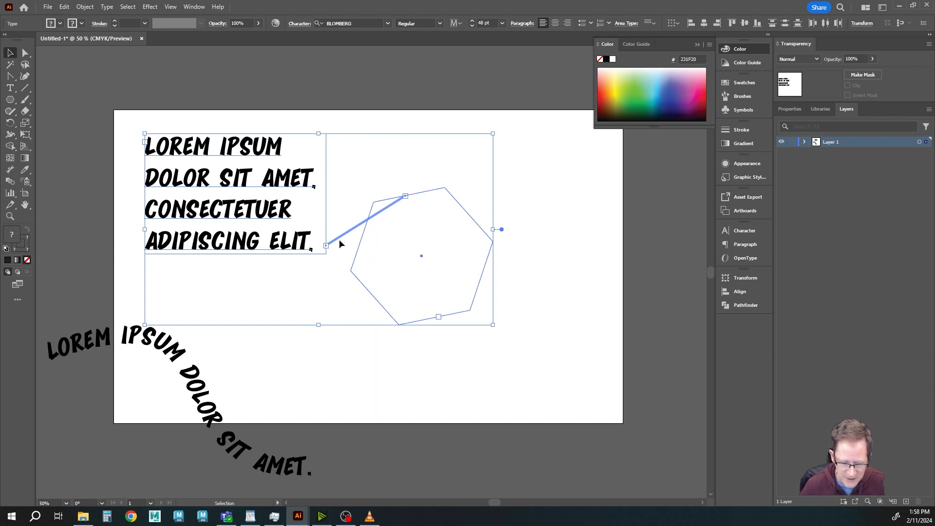
key(t)
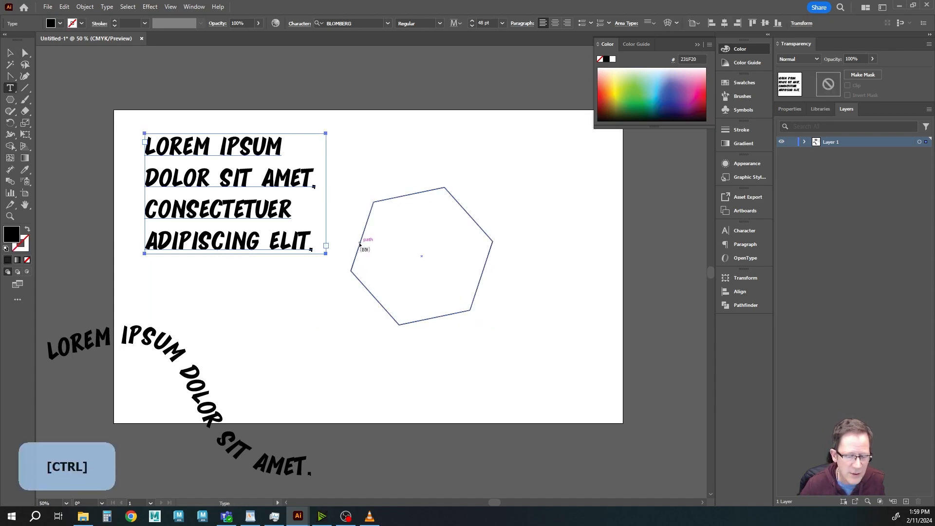
ctrl+click(360, 244)
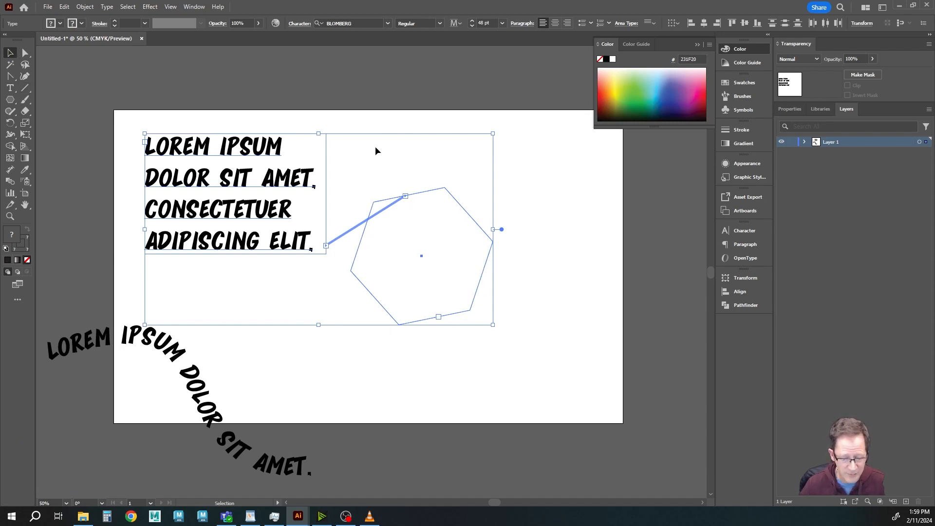
- Insert "mori turi tesalutamus" and a run of random filler letters after "sit" to push the overflow into the hexagon
key(t)
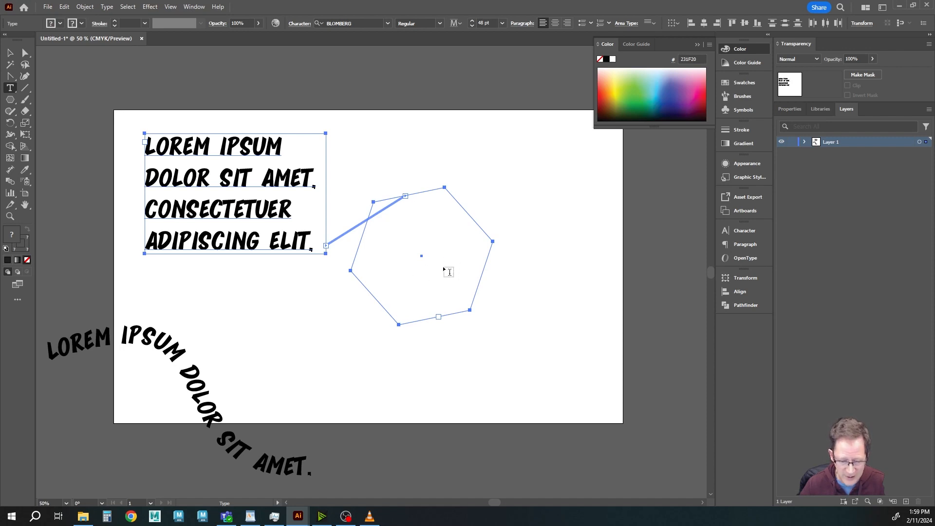
click(251, 182)
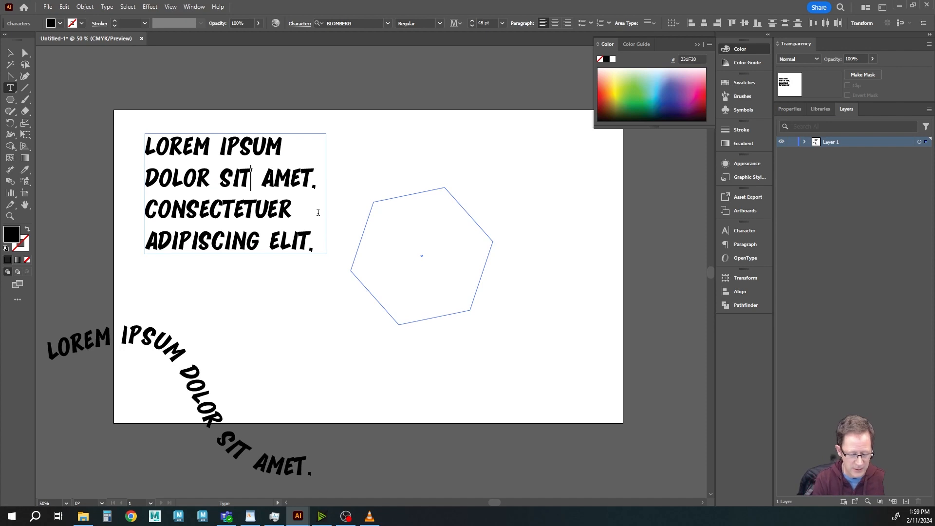
text(MORI )
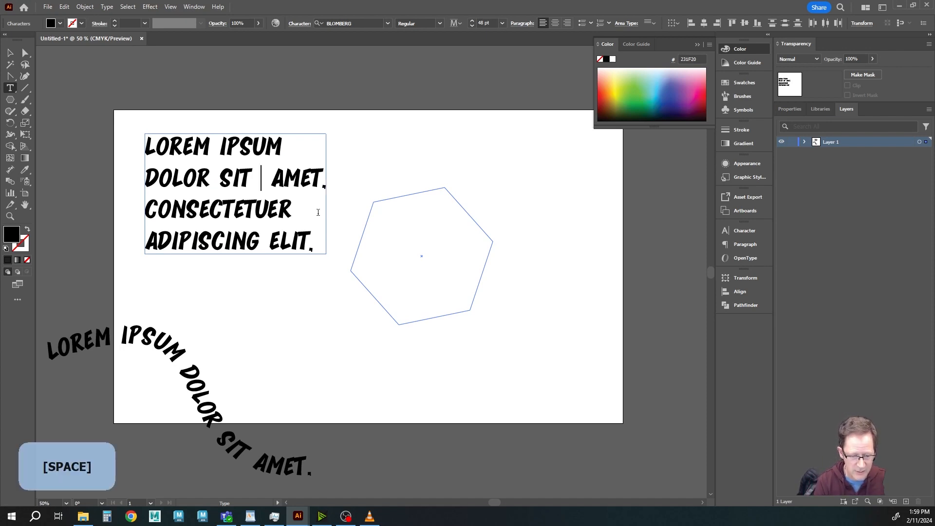
text(turi te)
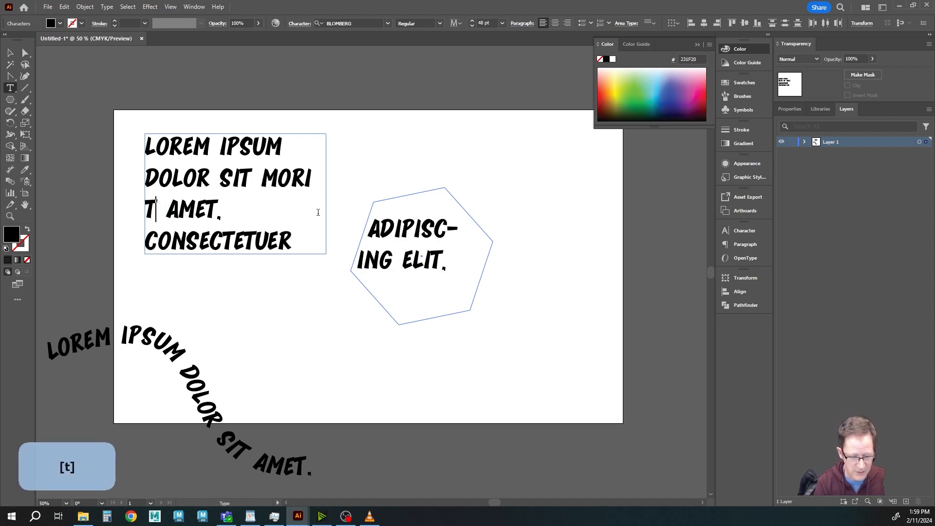
text(salutamu)
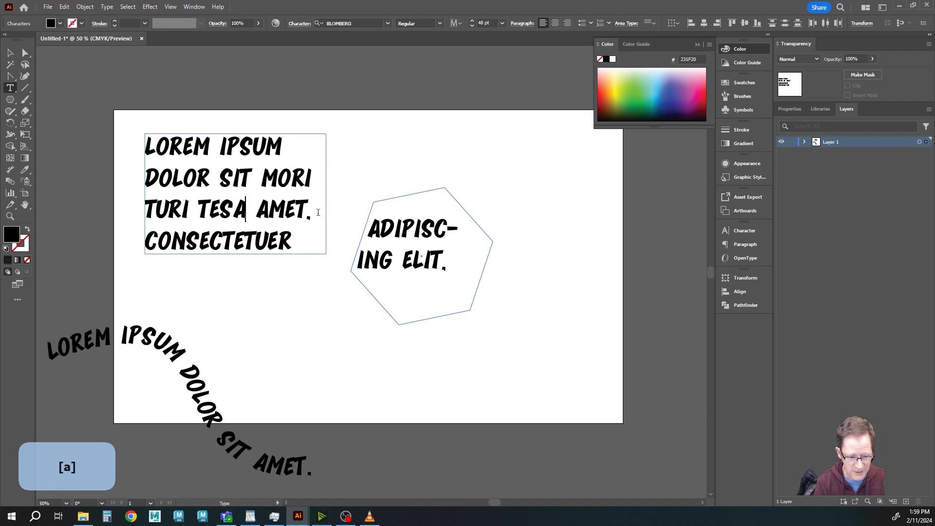
text(s)
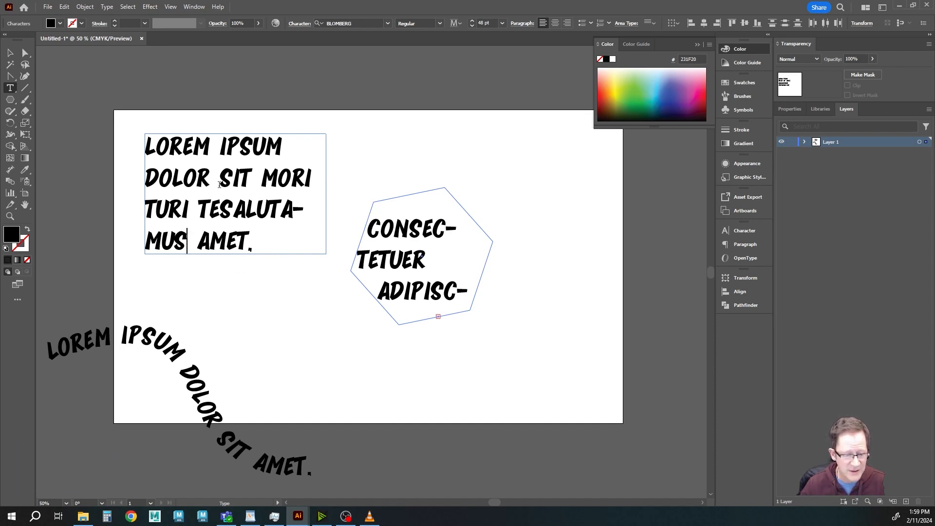
text(sdfasdfadfgsdfg)
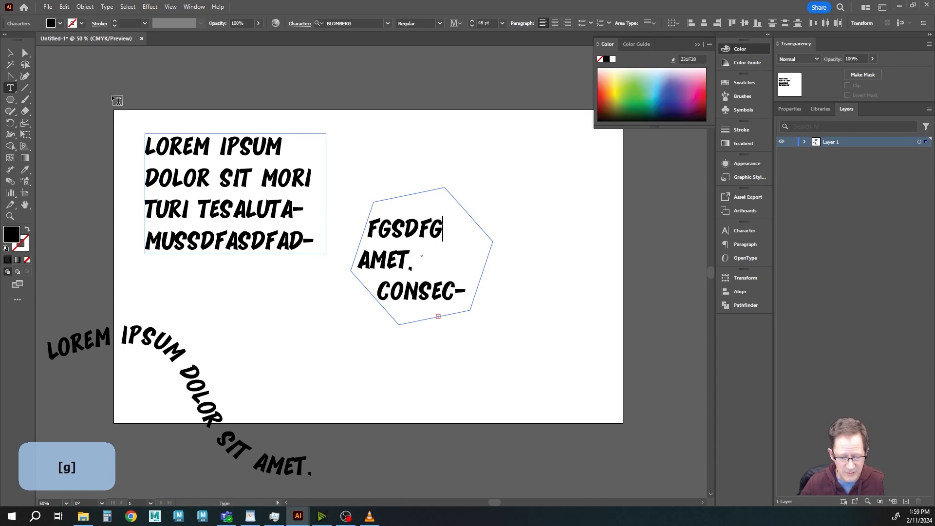
text(sdfgsdhfgdh)
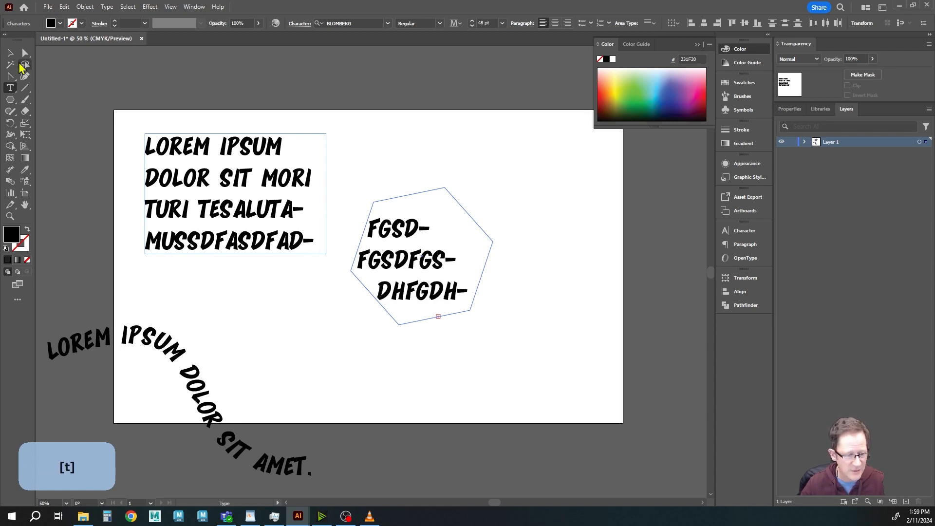
- Set all of the threaded text to a 14 pt font size
key(ctrl+a)
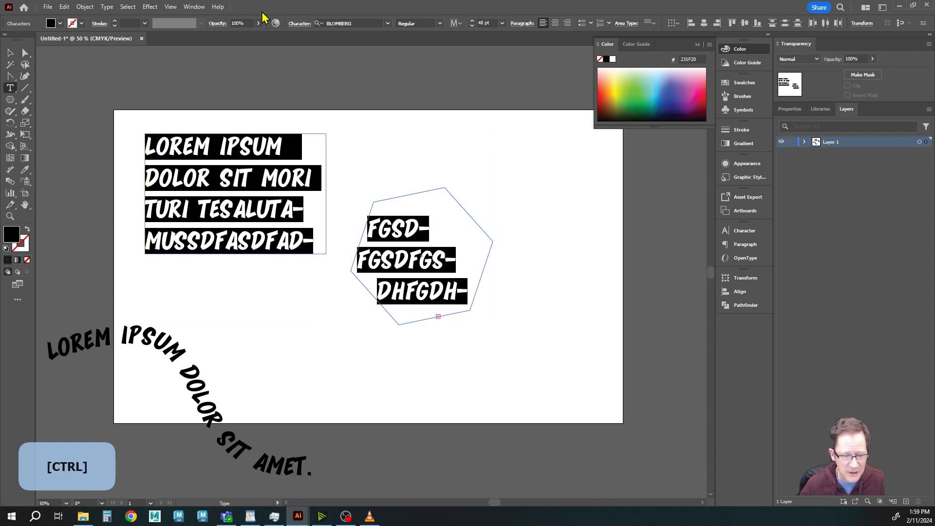
click(502, 23)
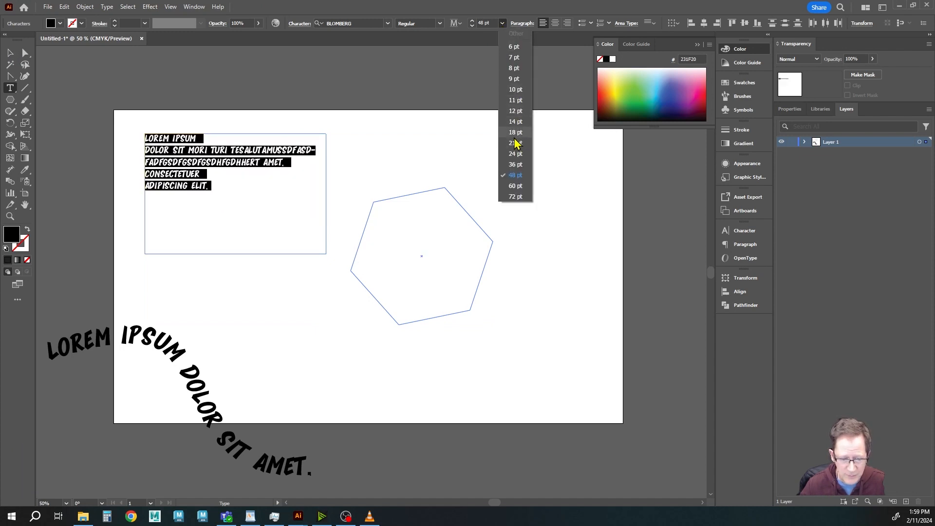
click(515, 121)
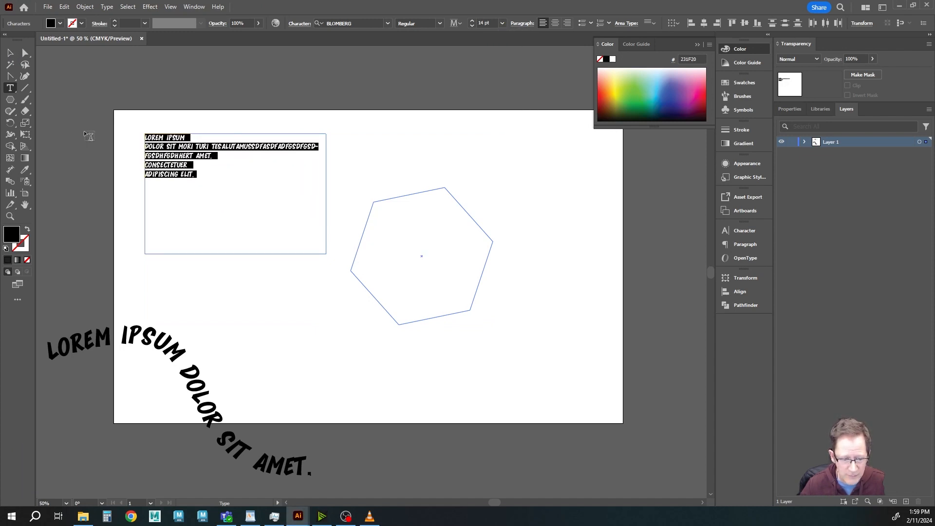
- Add random filler letters within "Consectetuer" and paste four copies of the whole text across the linked frames
click(184, 164)
text(dlksdjf;laksjdf)
key(ctrl+a)
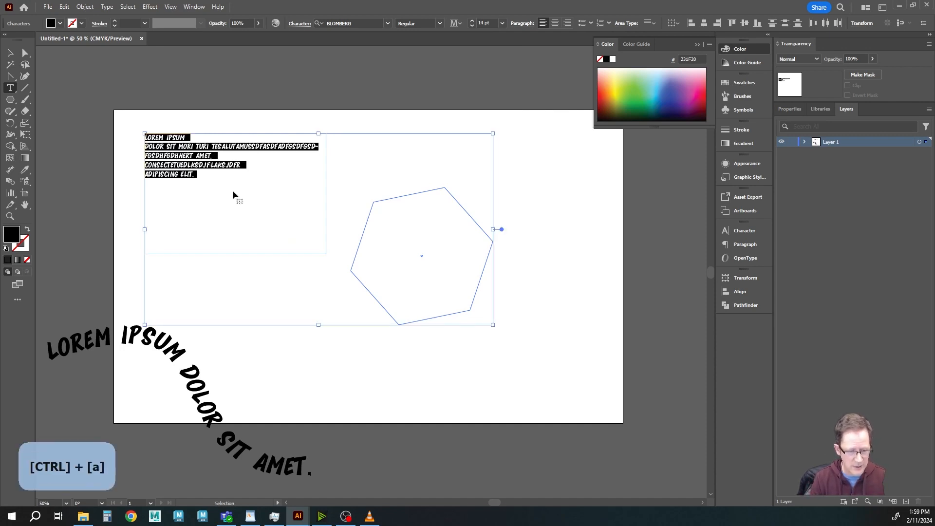
key(ctrl+c)
key(ctrl+v)
key(ctrl+v)
key(ctrl+v)
key(ctrl+v)
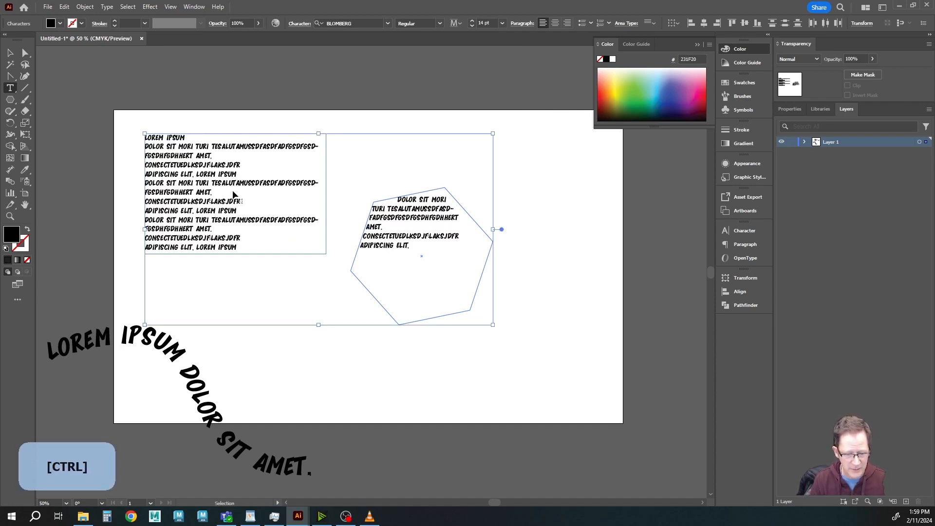
- Paste two more copies of the text to overfill the hexagon, and reposition the linked frames slightly on the artboard
key(ctrl+v)
key(ctrl+v)
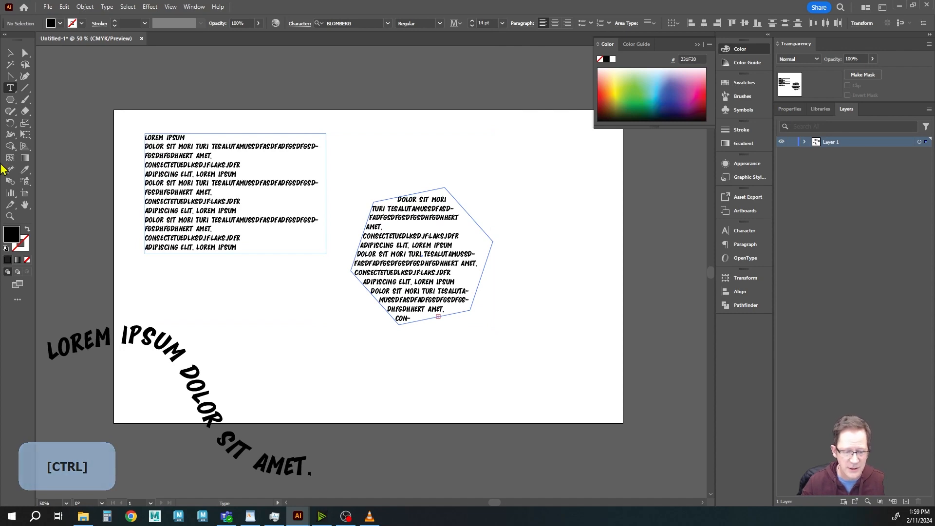
click(10, 53)
click(458, 297)
drag(408, 275, 595, 407)
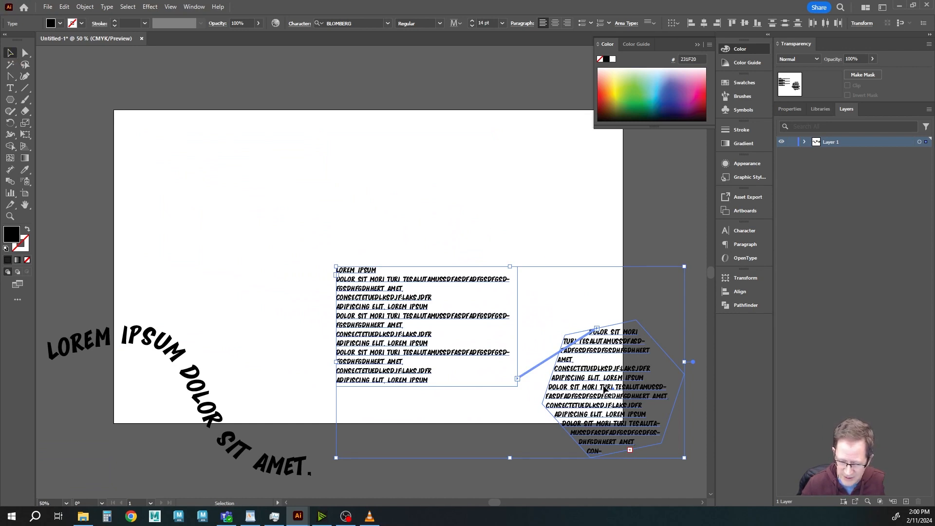
drag(604, 389, 420, 258)
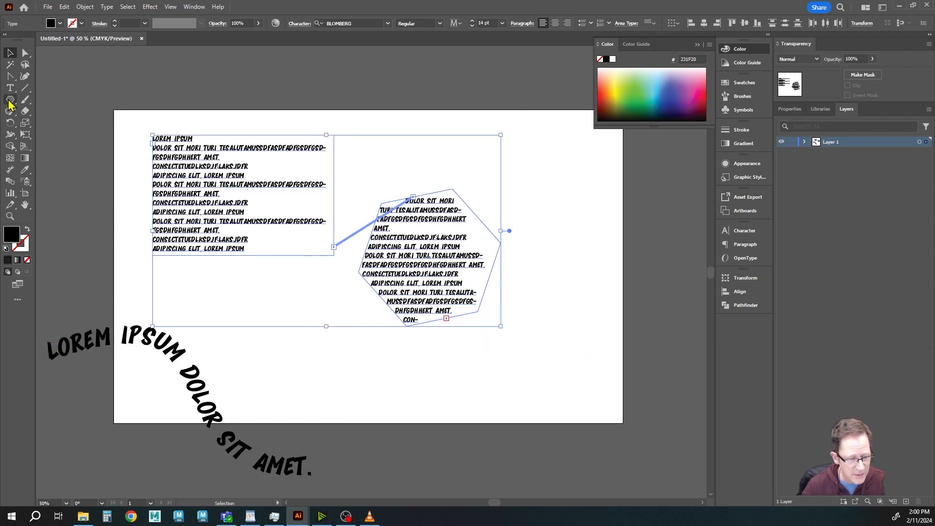
- Draw a circle about 2.03 in wide near the artboard's lower-right corner, with a black stroke and no fill
drag(10, 101, 48, 121)
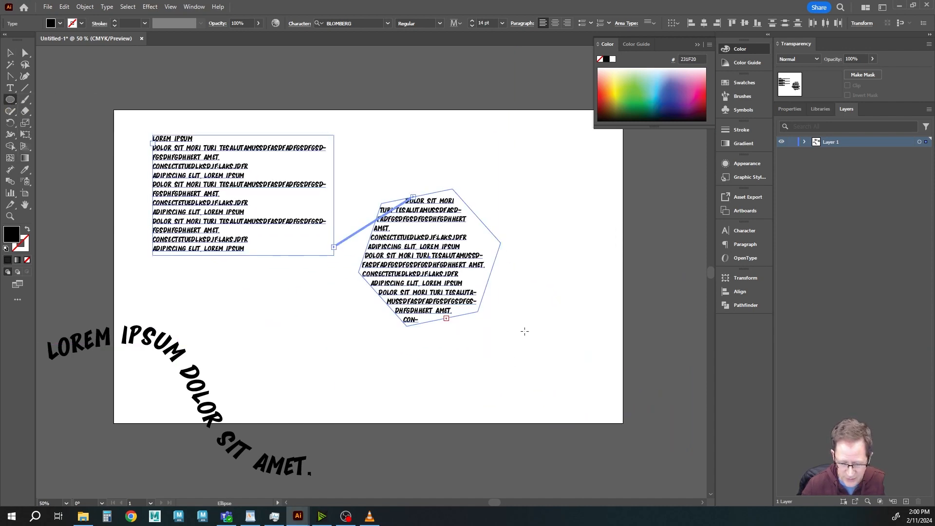
drag(526, 328, 608, 408)
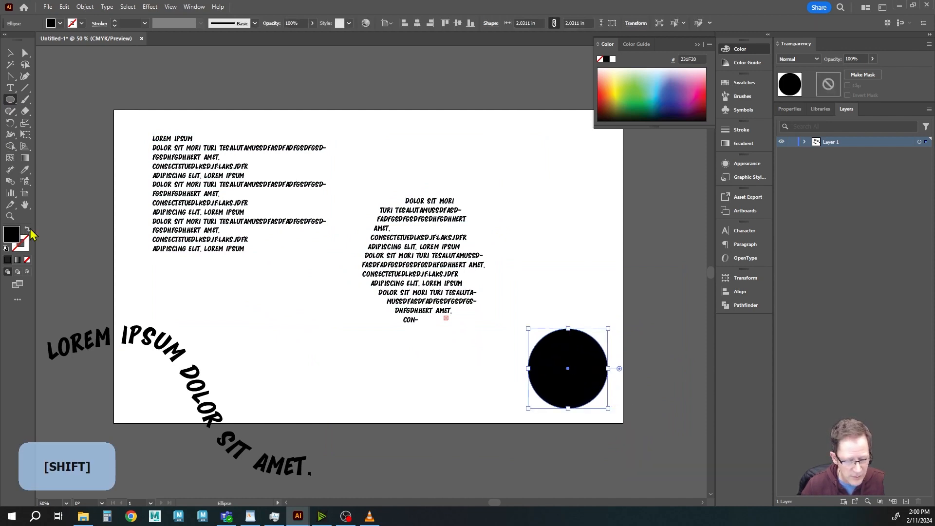
click(29, 231)
- Thread the hexagon's overflow text into the circle and move the circle slightly down toward the artboard's middle
click(10, 53)
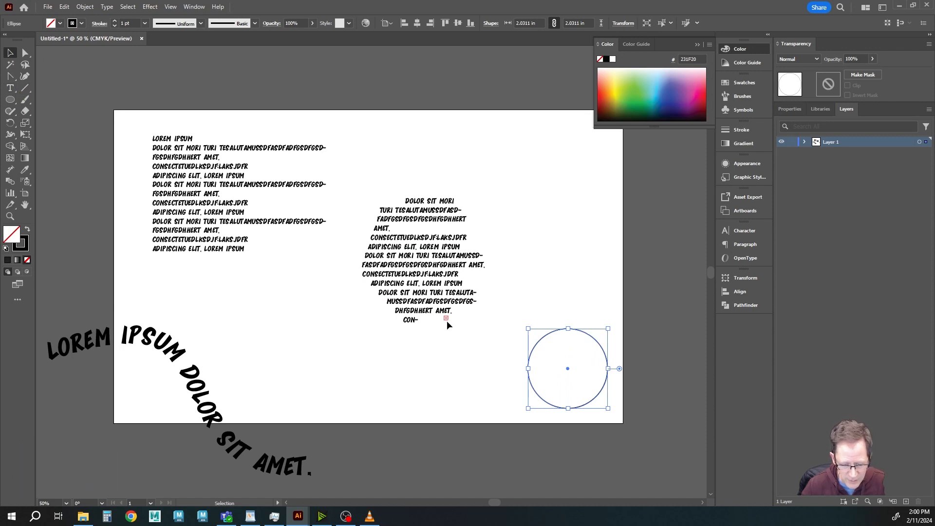
click(447, 318)
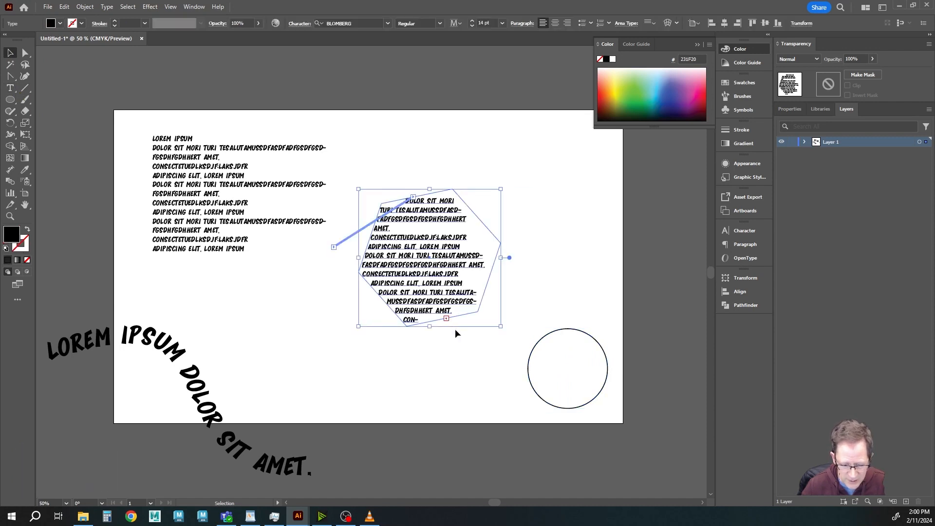
key(t)
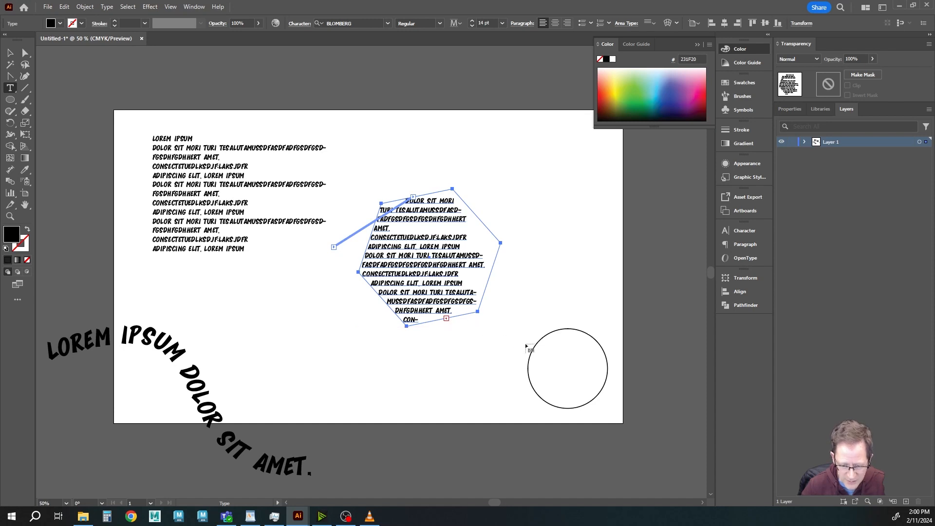
click(543, 337)
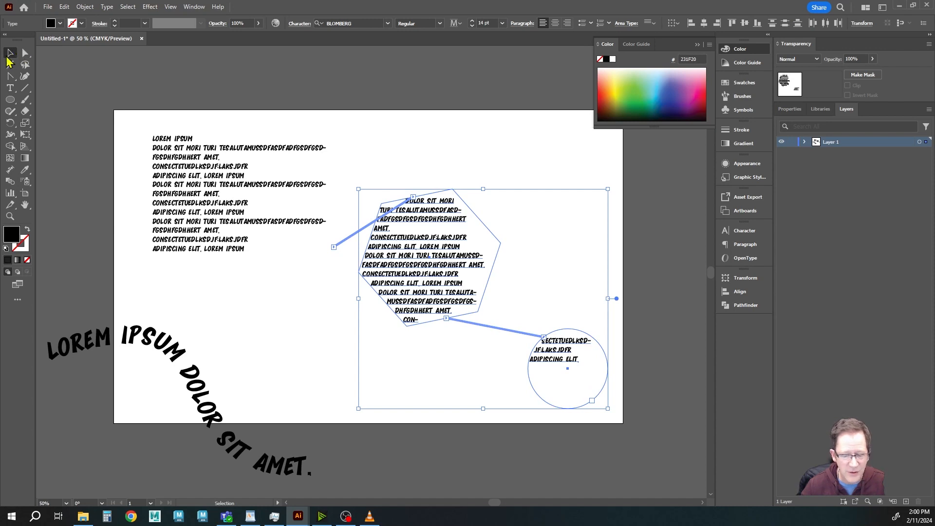
click(420, 91)
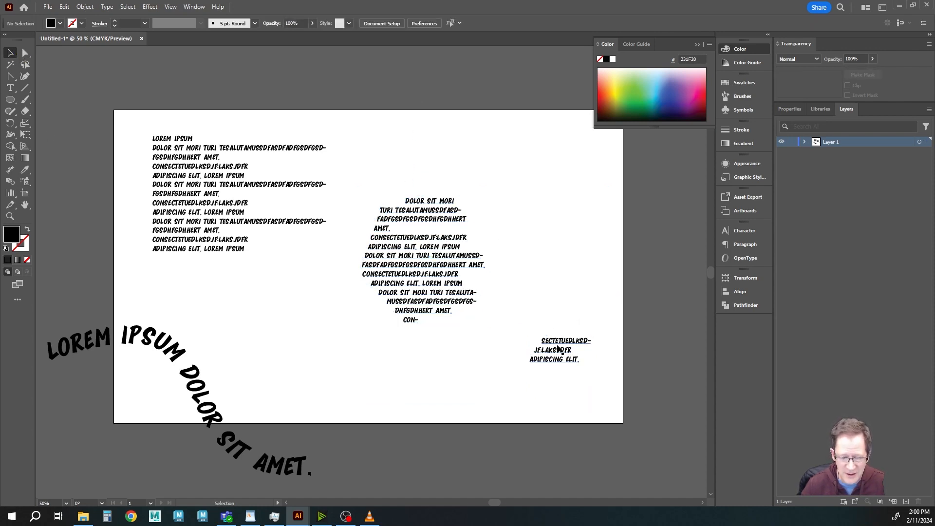
drag(555, 355, 523, 364)
- Insert a run of random filler letters within the long "Consectetue" word in the hexagon to push more text into the circle
click(430, 287)
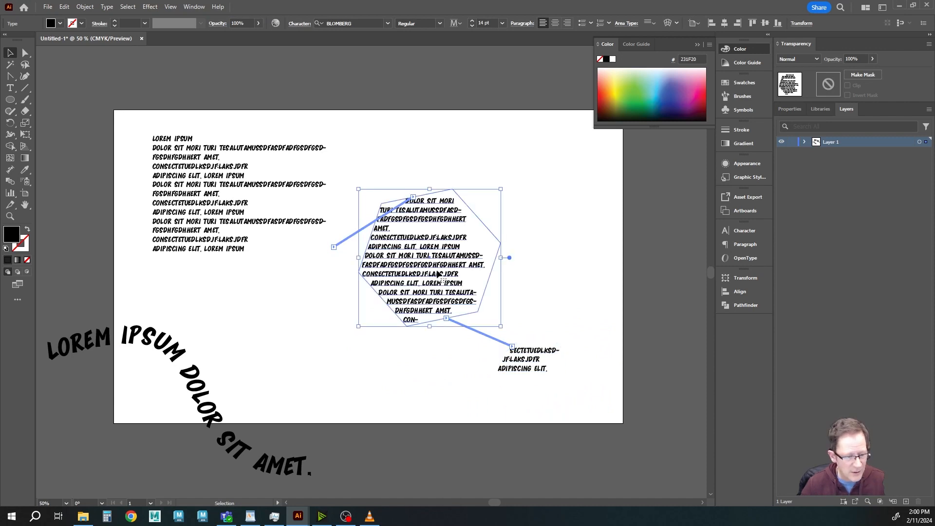
double_click(425, 269)
key(ctrl+a)
click(422, 270)
text(fgsdfgsdfgsdfgsdfgsdfg)
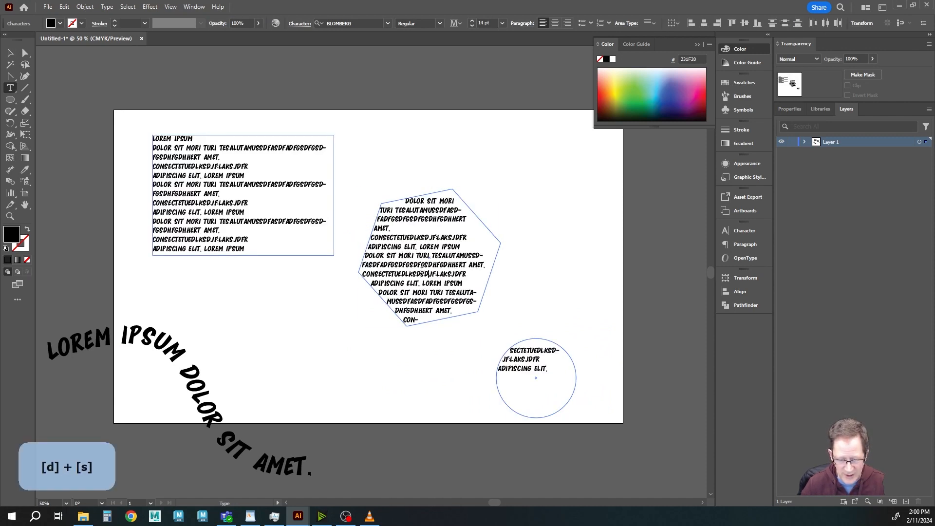
text(sdfg)
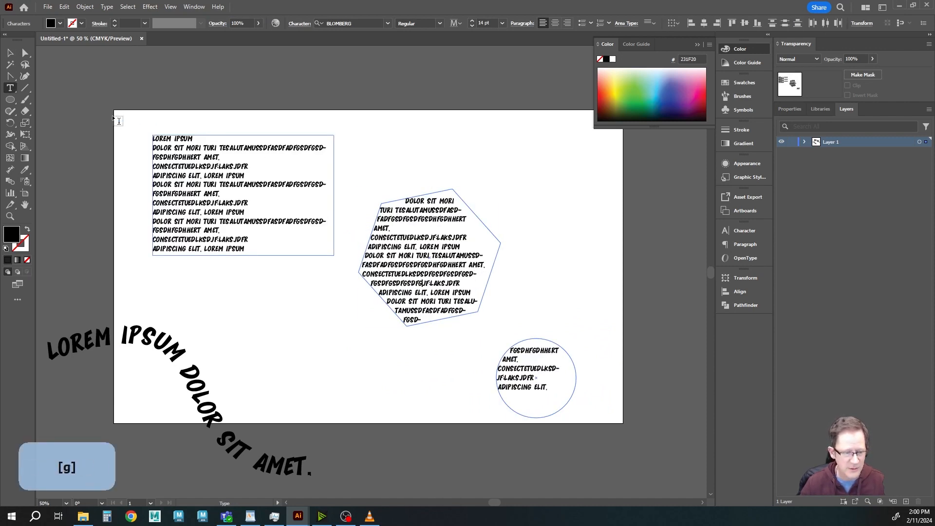
- Move the linked frames toward the lower right and draw a five-pointed star, about 3.7 by 3.5 in, with black stroke and no fill
key(Escape)
drag(437, 280, 657, 439)
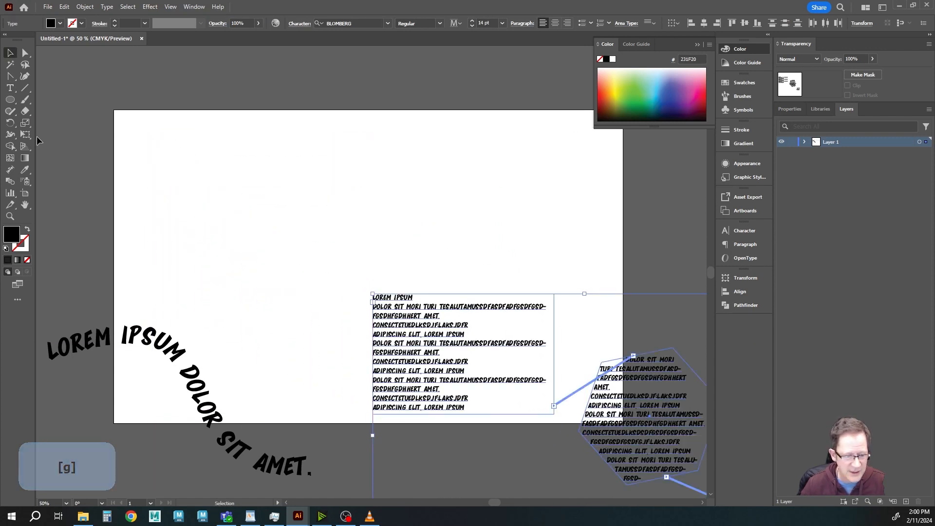
click(10, 100)
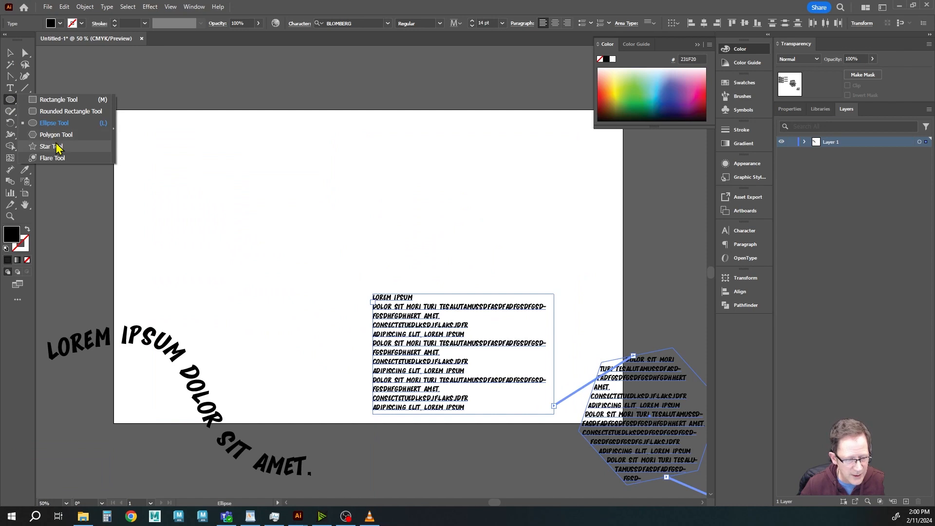
click(51, 146)
drag(198, 184, 246, 244)
key(alt)
click(11, 54)
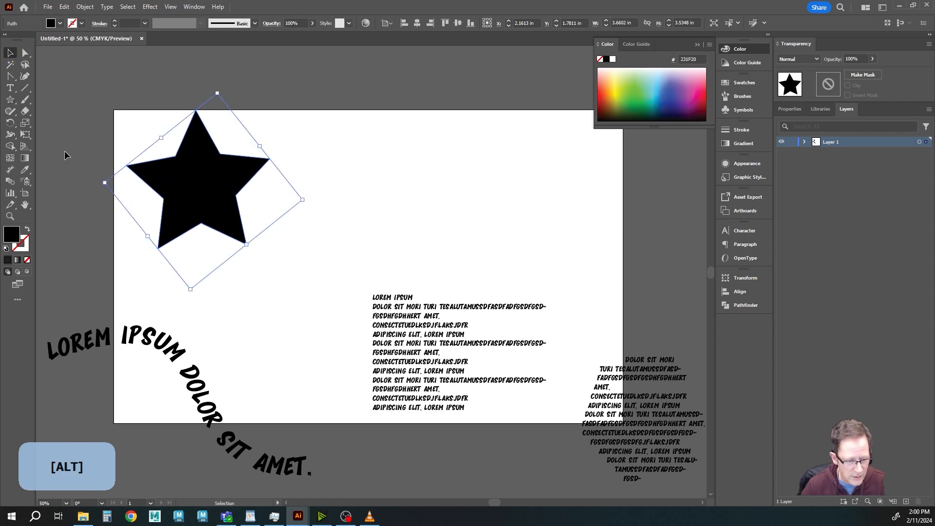
click(28, 229)
drag(189, 167, 283, 230)
- Thread the rectangular frame's in port to the star so that the text chain starts inside the star
click(407, 349)
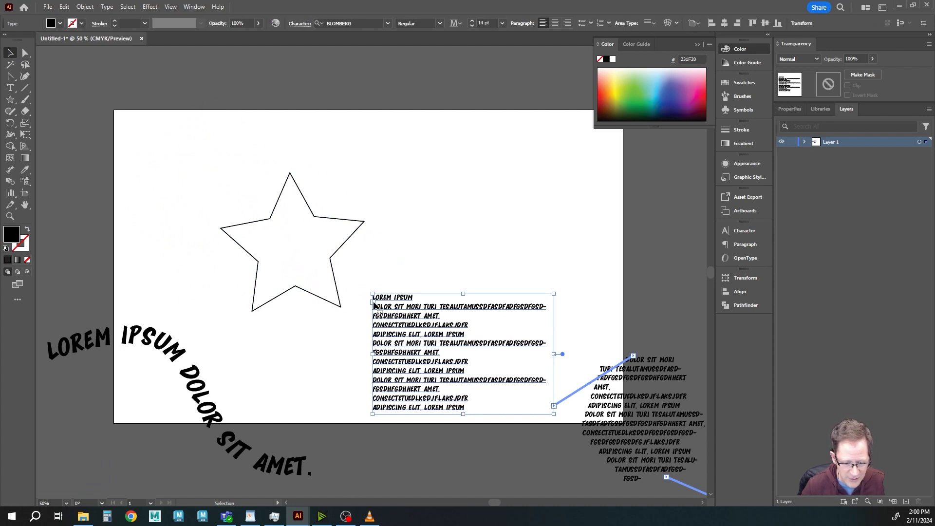
key(t)
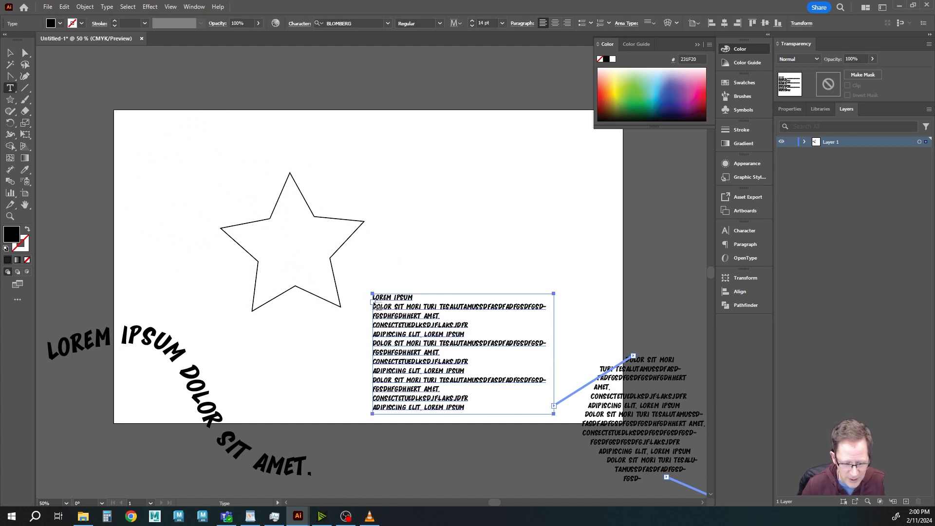
click(275, 211)
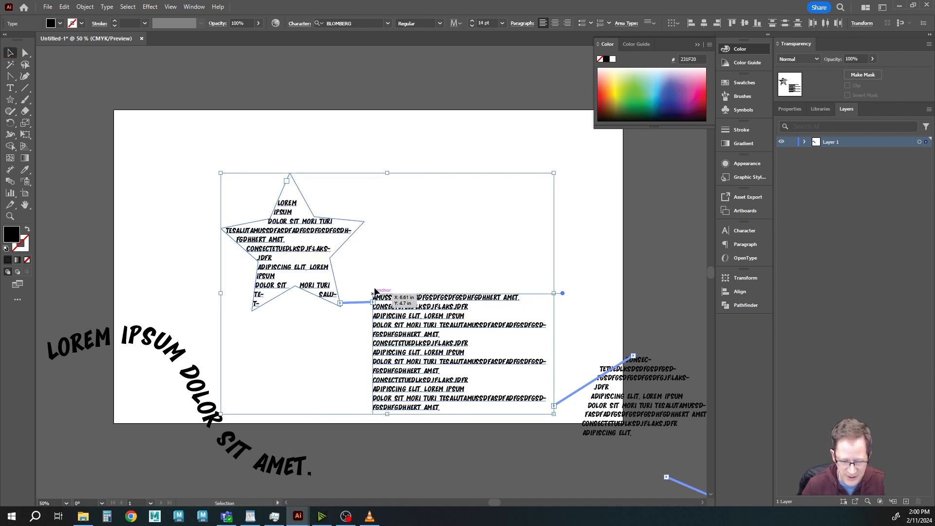
- Move the star to the artboard's upper-left corner, the rectangular text frame near the middle and the hexagon to the lower right
click(269, 206)
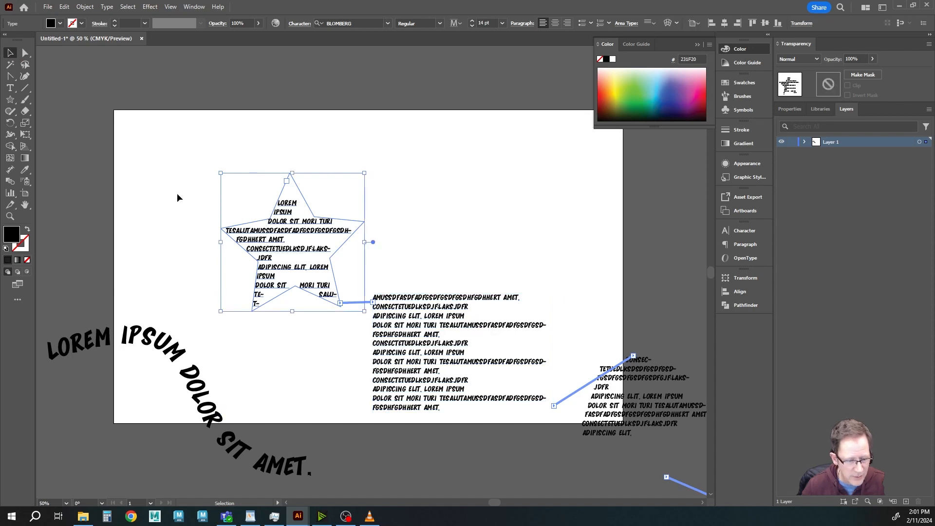
drag(286, 251, 199, 175)
drag(427, 356, 362, 243)
drag(674, 478, 586, 396)
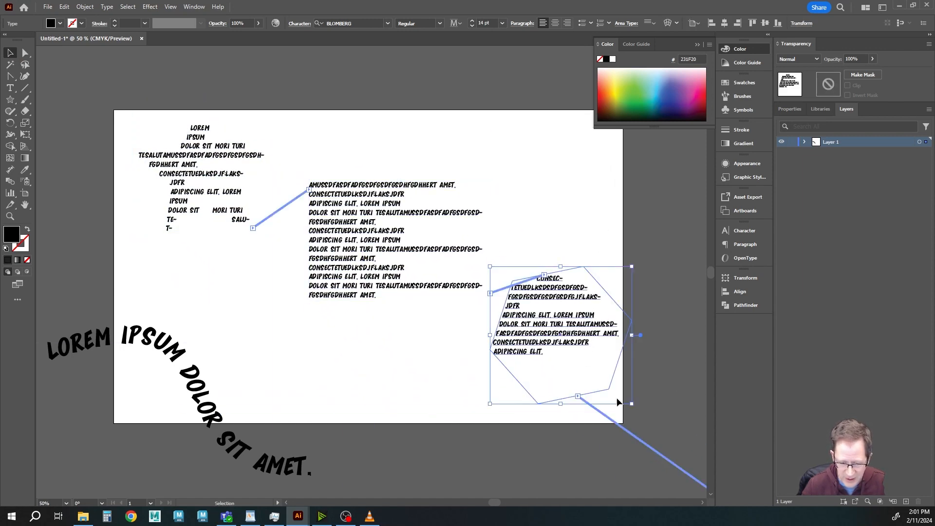
- Add random filler letters after the final "adipiscing elit." in the hexagon until the text flows into the circle below the artboard
alt+scroll(440, 383, down, 2)
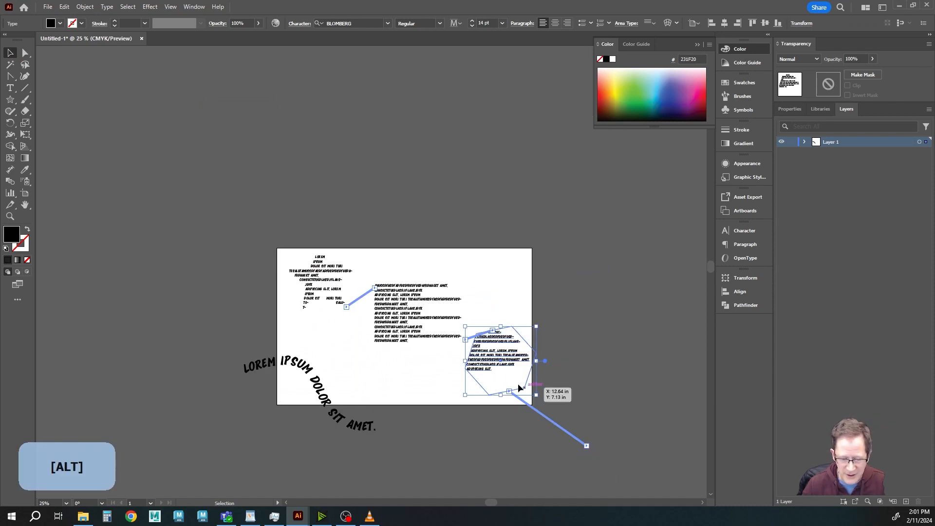
click(603, 444)
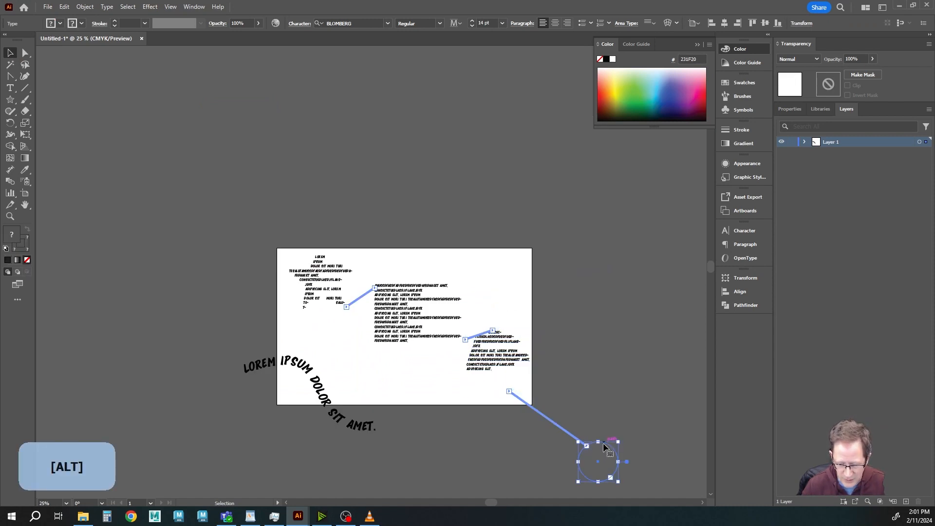
double_click(486, 362)
key(ctrl+a)
click(514, 374)
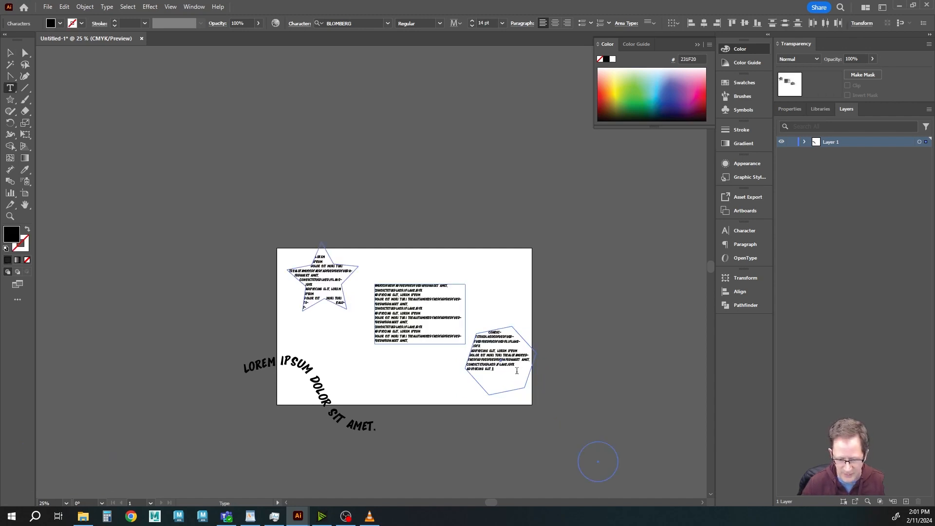
text(sfgsdfgsdfgsdfgfswefsgwgsdfwgrasdkjhfasdfjhrtuhjhjrtuhjvhjrtrjhrtuhjkgjhrtu)
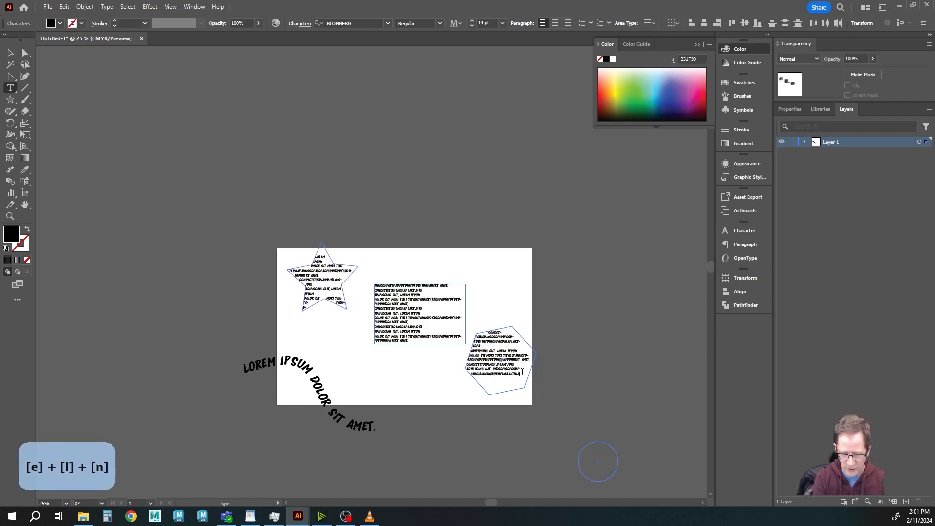
text(rtuhjrtl hls rtg hvlrhu tdlvhrt gl hsht tlvhsrh rtuhjhrt gh hrt hlrhsuht thgv)
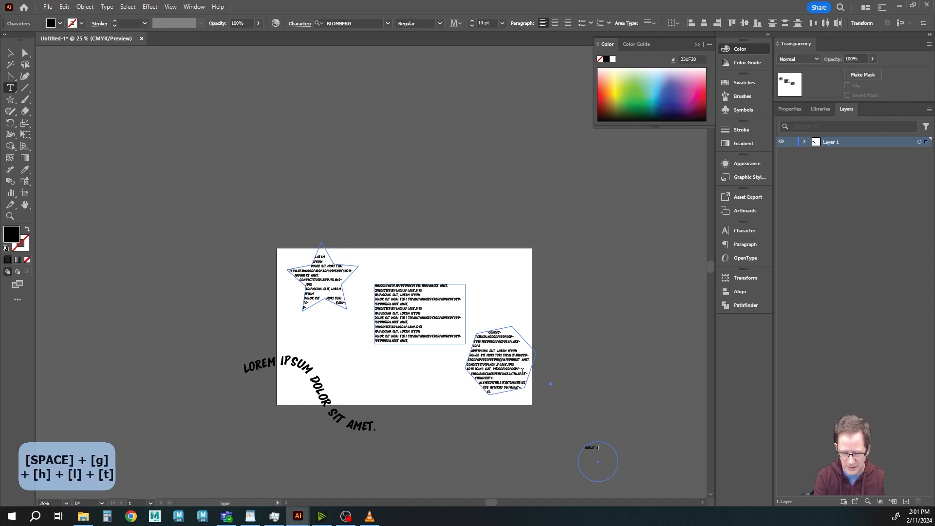
text(vglekrjht lhkerjth)
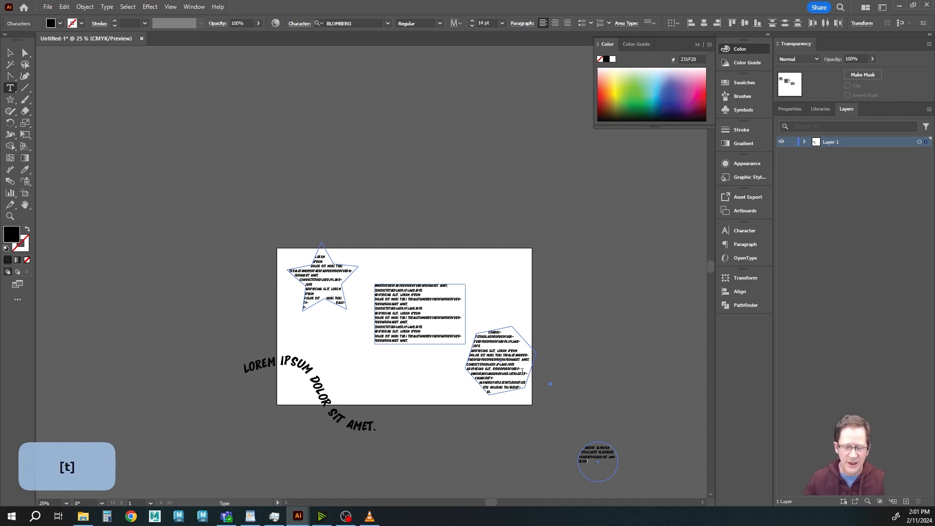
click(11, 55)
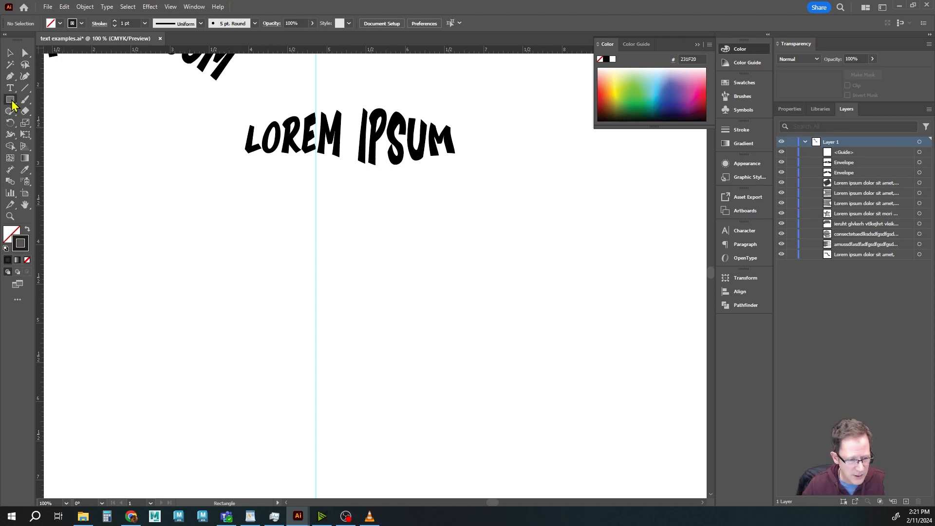
- Draw an ellipse in the blank area below the warped "Lorem ipsum" text
drag(12, 101, 45, 123)
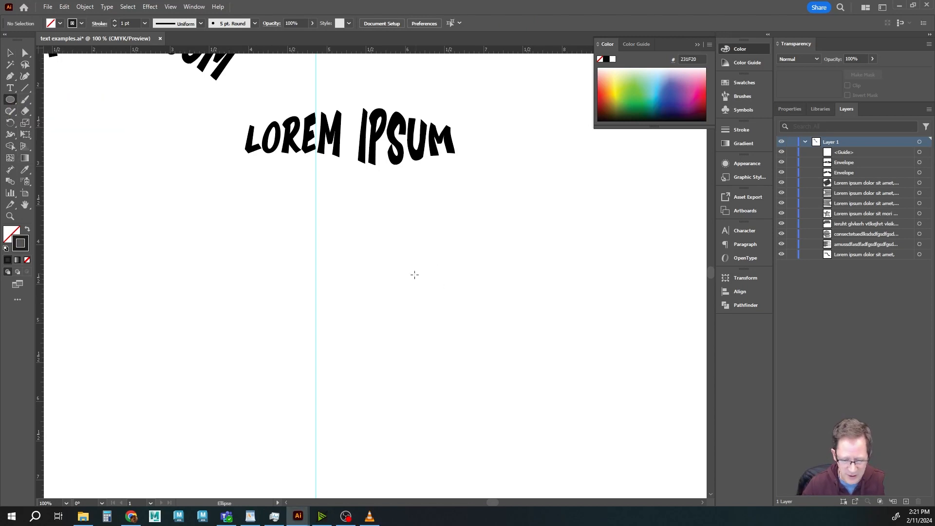
- Draw an unfilled circle about 2.3 in wide below the LOREM IPSUM lettering and run placeholder path type around it
drag(435, 325, 518, 415)
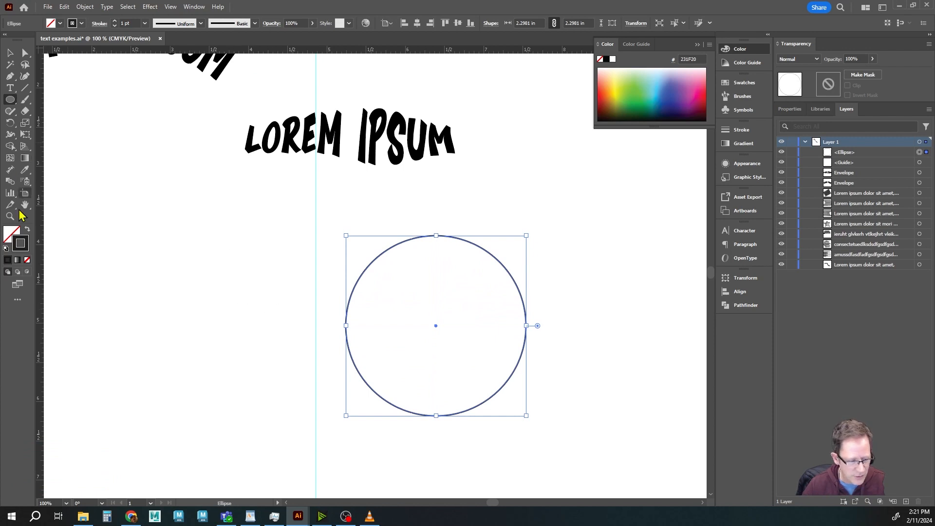
click(10, 91)
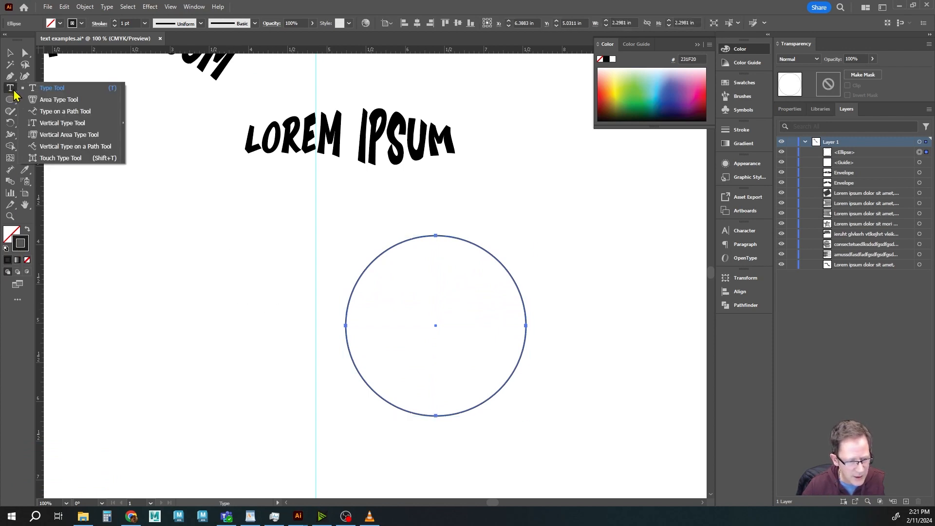
click(64, 111)
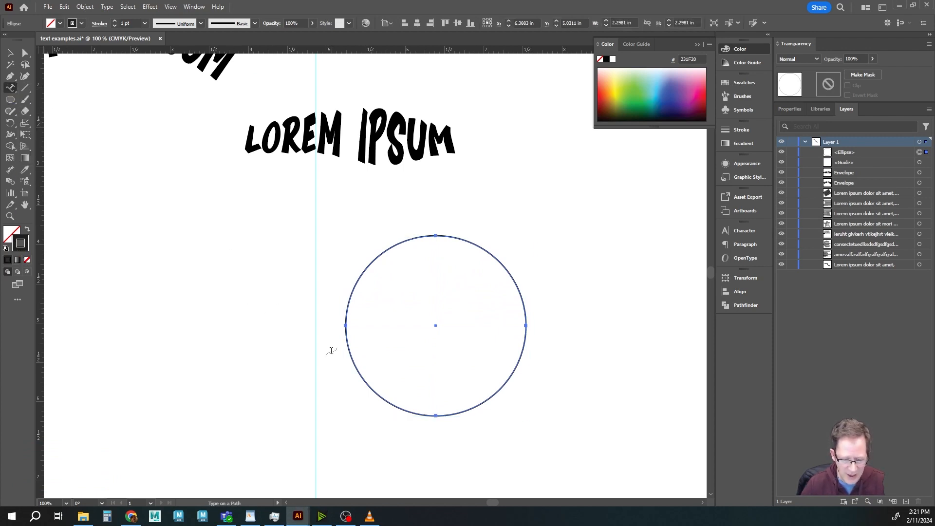
click(347, 302)
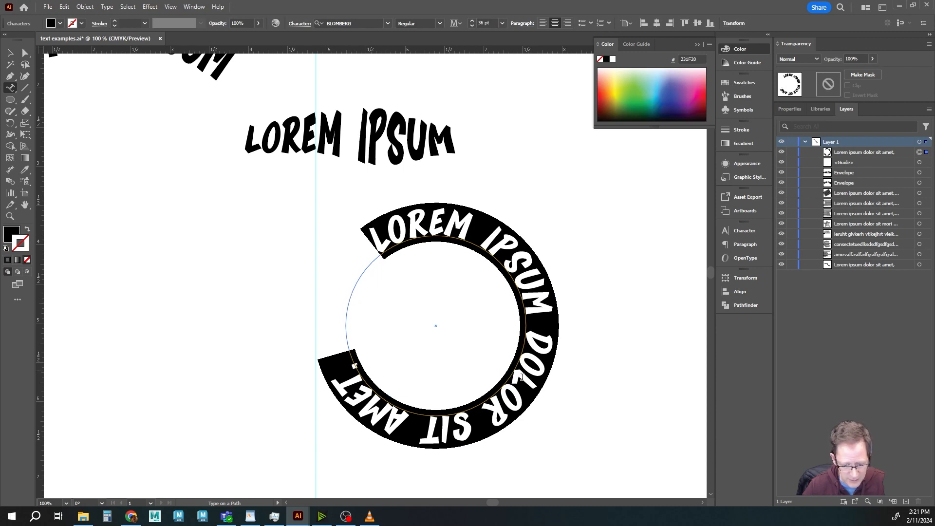
click(10, 52)
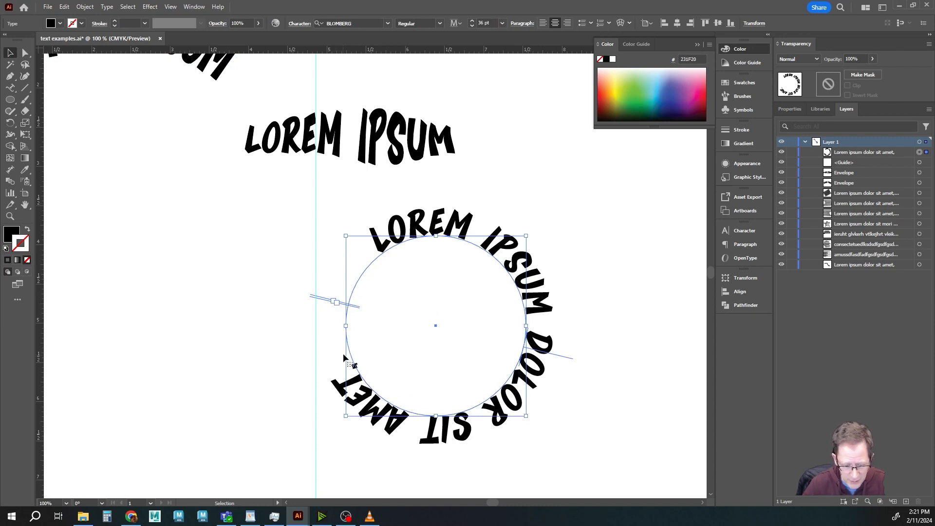
- Adjust the path text's start bracket, flip the text to the inside of the circle, and rotate it so the gap sits at the bottom
drag(311, 296, 330, 310)
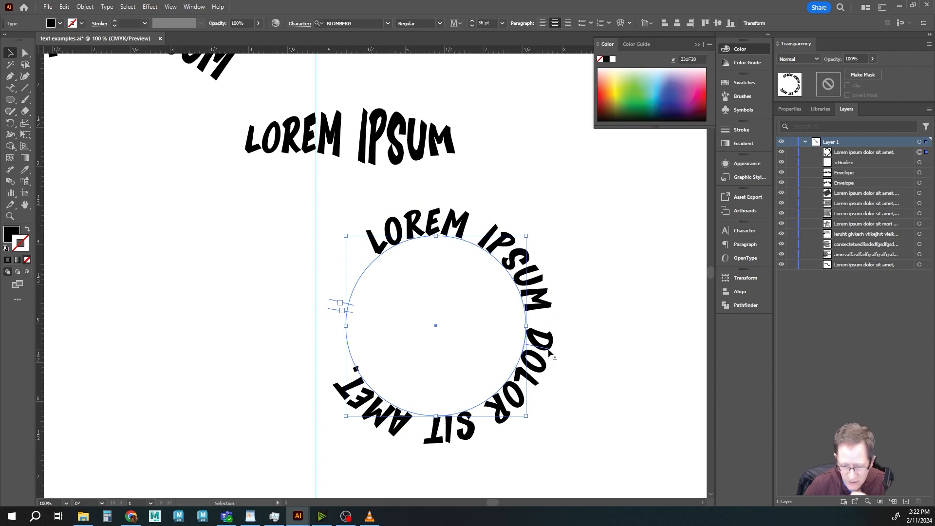
drag(551, 353, 481, 328)
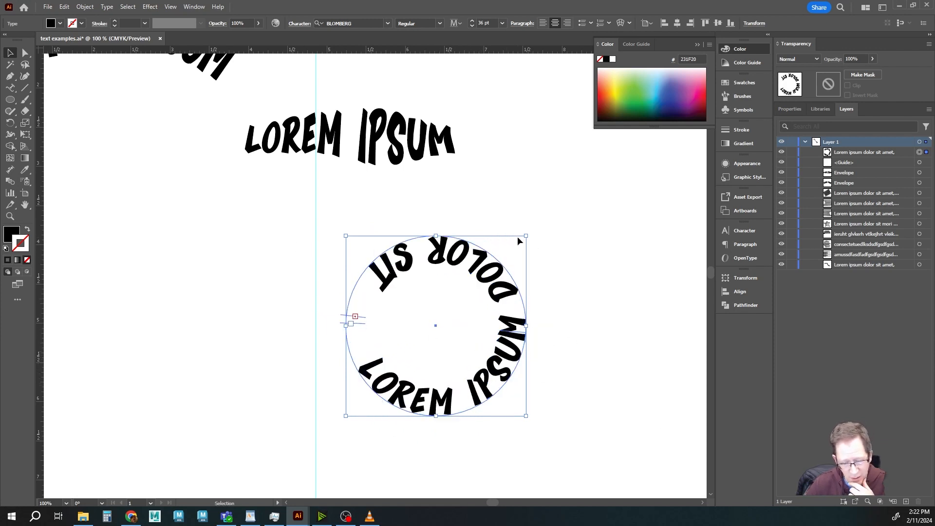
drag(531, 234, 349, 216)
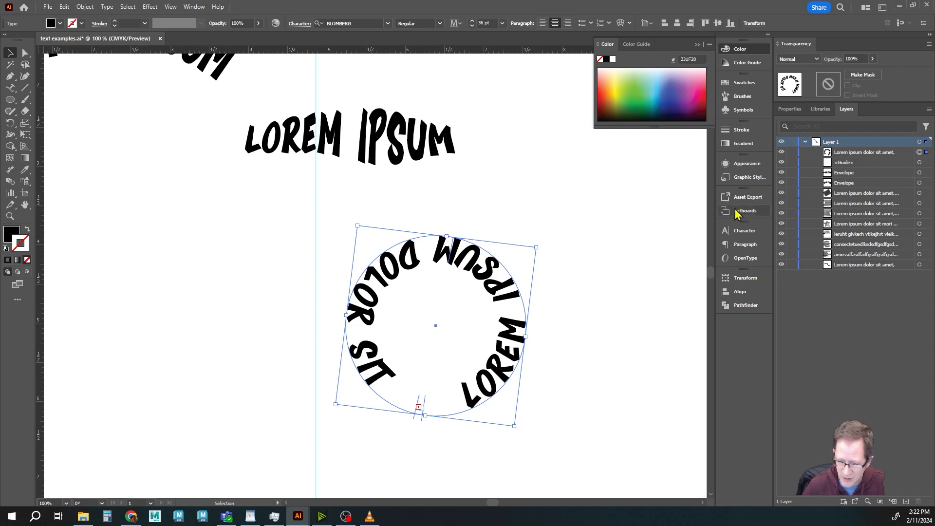
- Show the full set of character options for the circular text
click(736, 245)
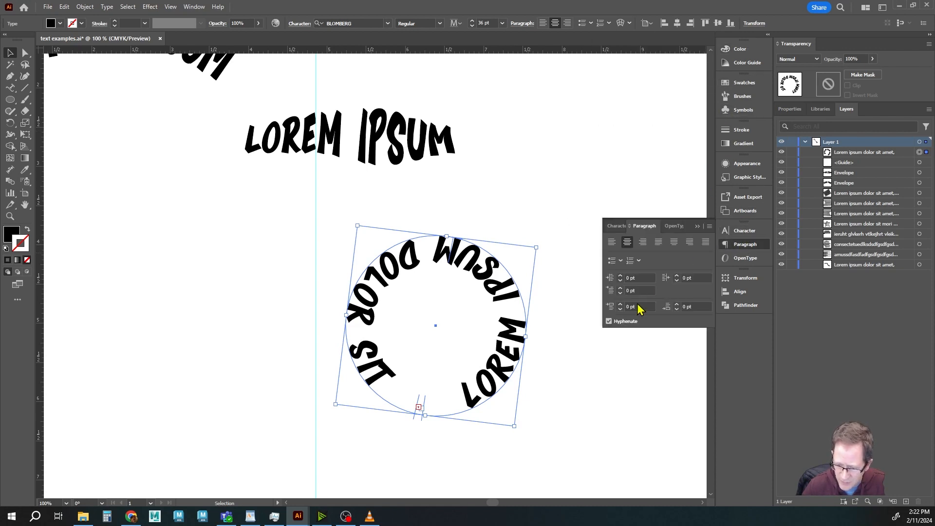
click(615, 226)
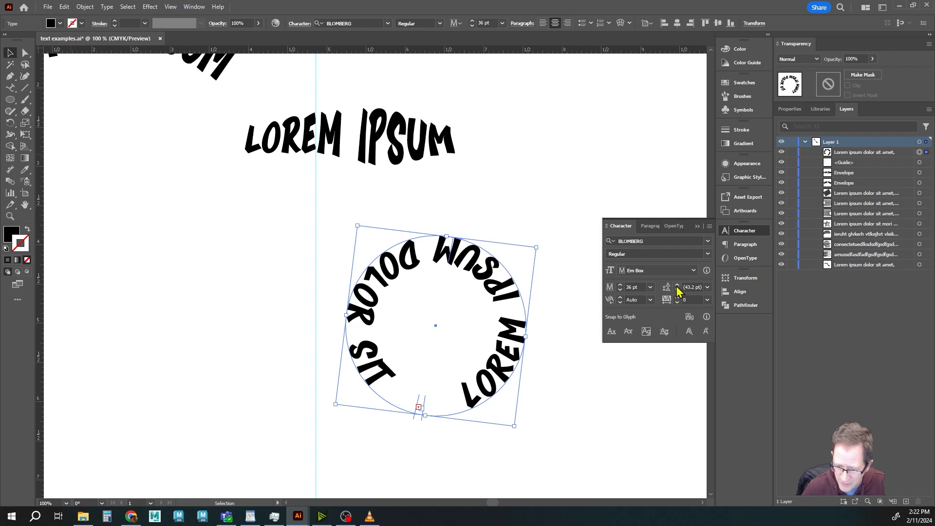
click(710, 227)
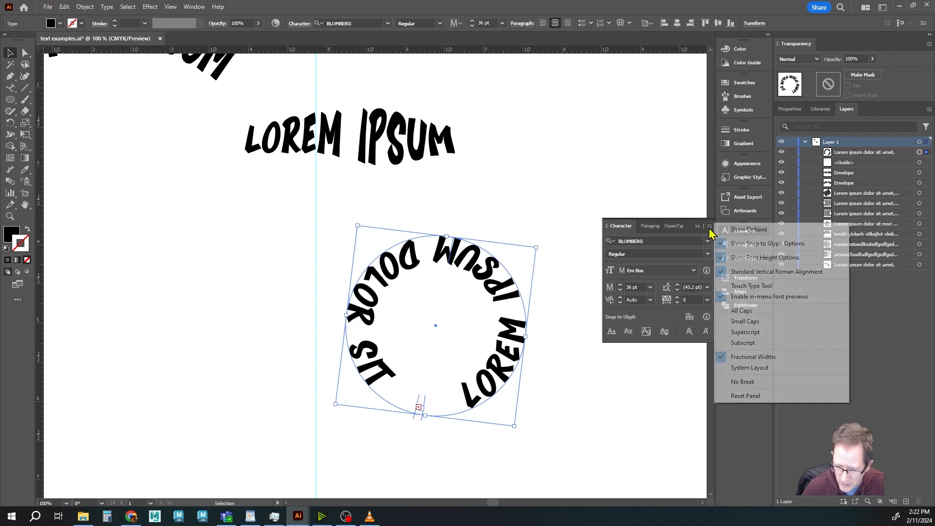
click(734, 231)
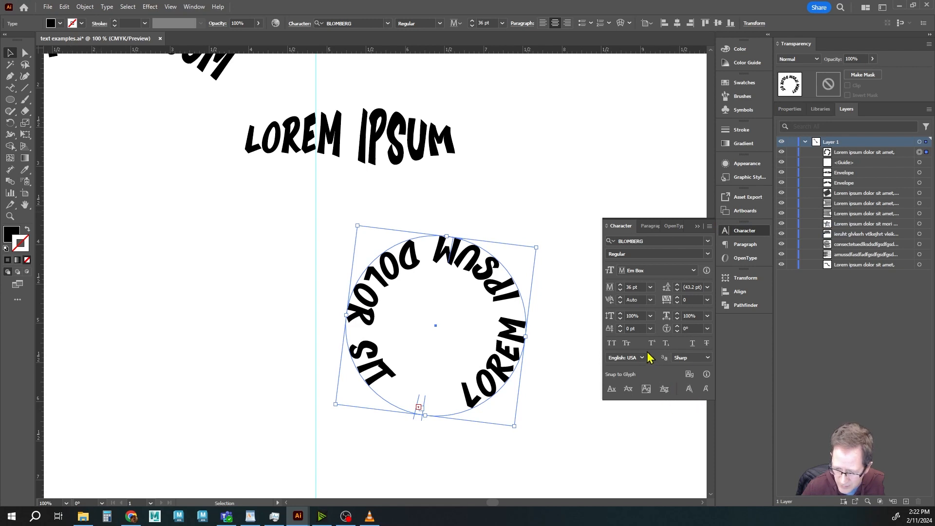
- Examine the character rotation and baseline shift choices for the circular text, keeping 0° and 0 pt, and collapse the character settings
click(706, 329)
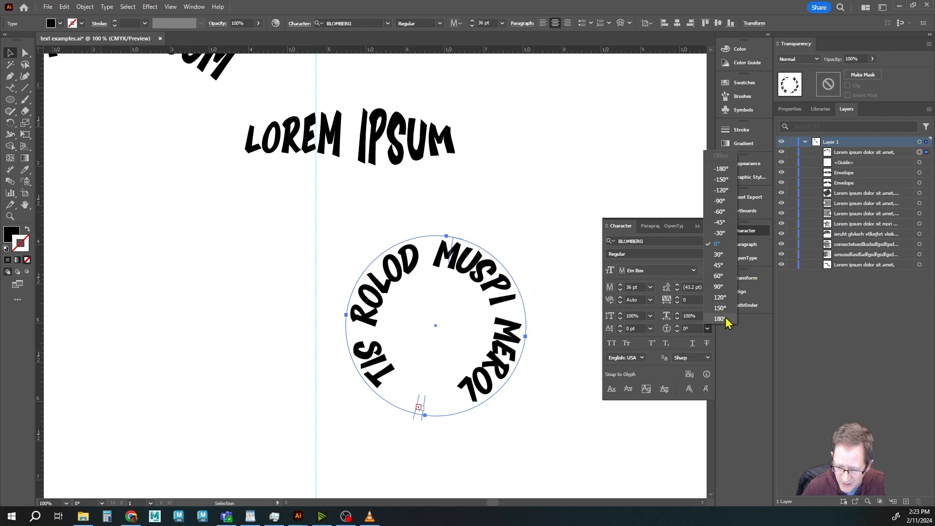
click(719, 244)
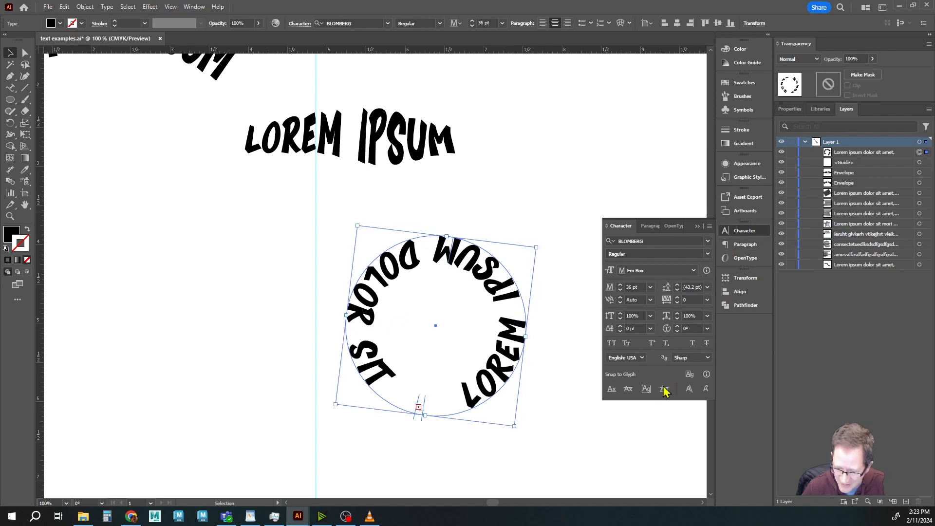
click(650, 329)
click(651, 330)
click(651, 329)
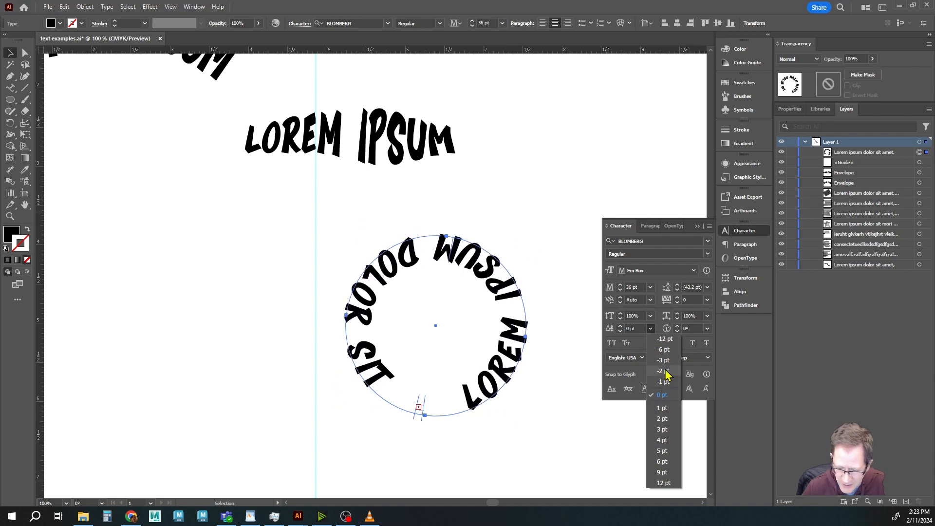
click(626, 230)
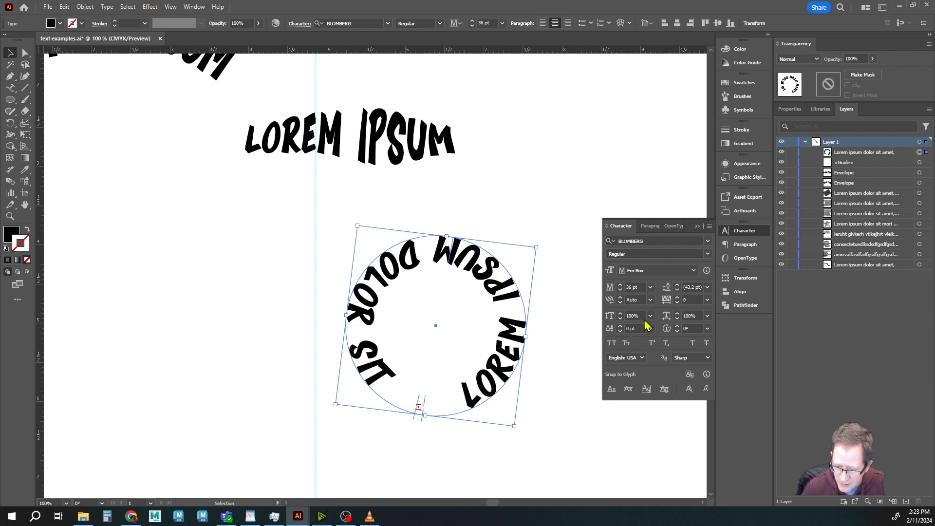
click(697, 225)
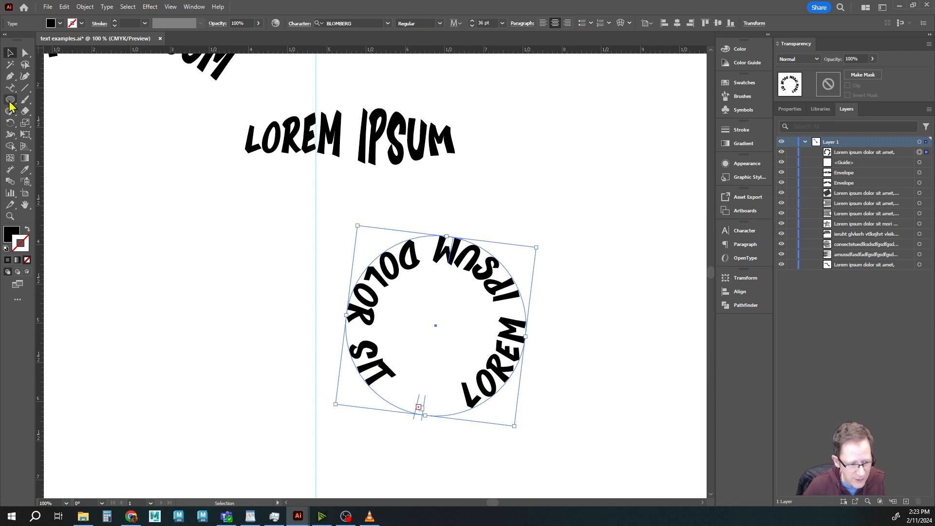
- Draw a second circle about 2.43 in wide from the same centre around the text, with no fill and a black stroke
drag(10, 99, 46, 122)
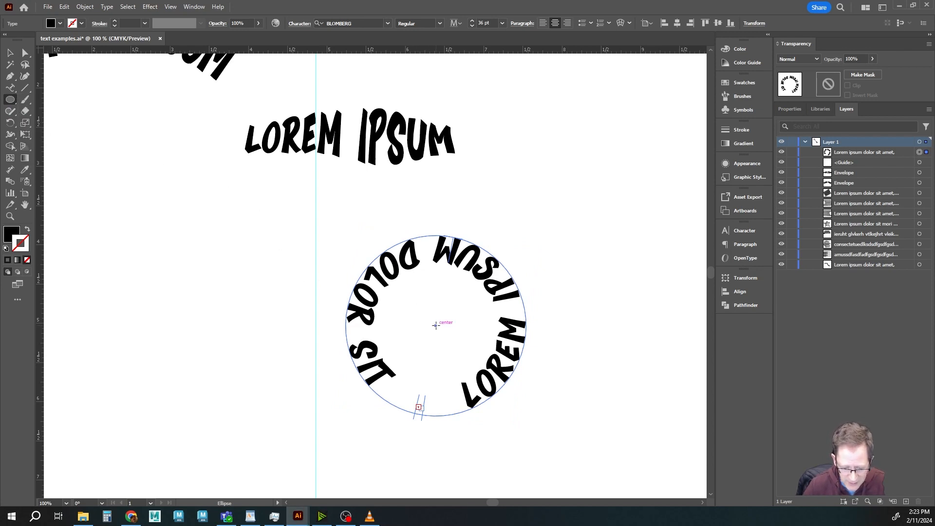
drag(435, 325, 523, 421)
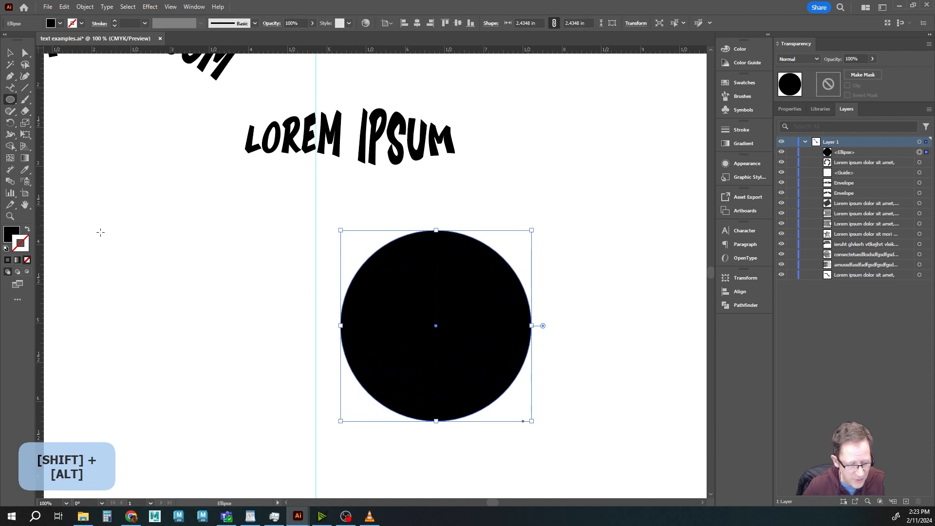
click(28, 231)
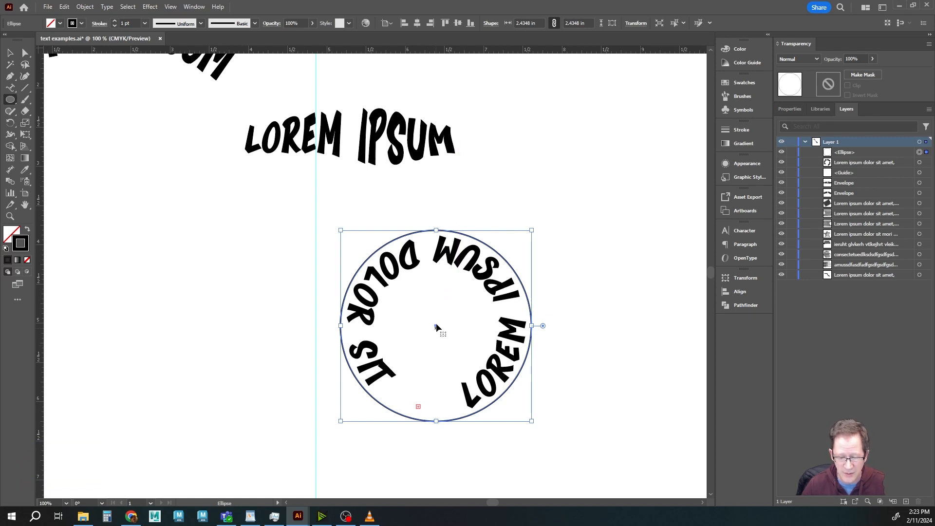
- Try shifting the outer circle off-centre, select the inner text, and move the circle back to be concentric with it
scroll(437, 326, up, 1)
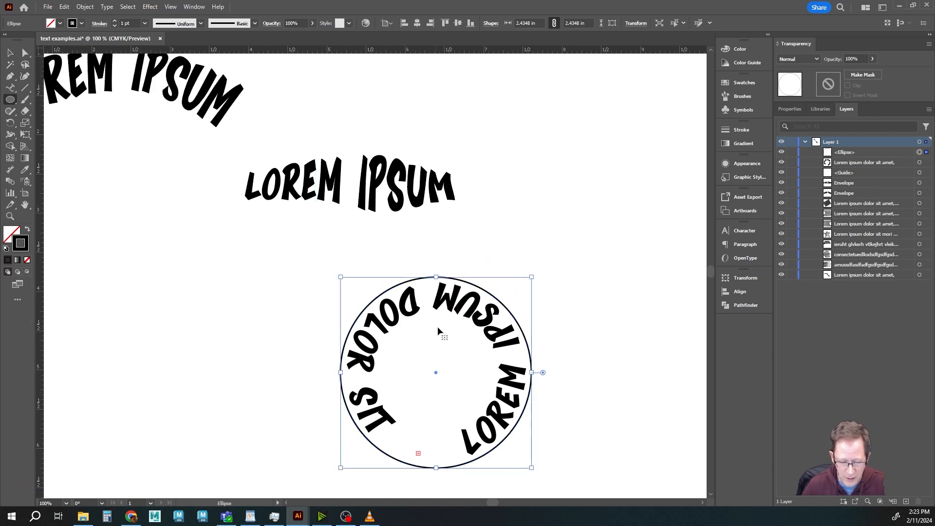
scroll(437, 326, down, 1)
alt+scroll(443, 338, up, 4)
alt+scroll(443, 338, down, 3)
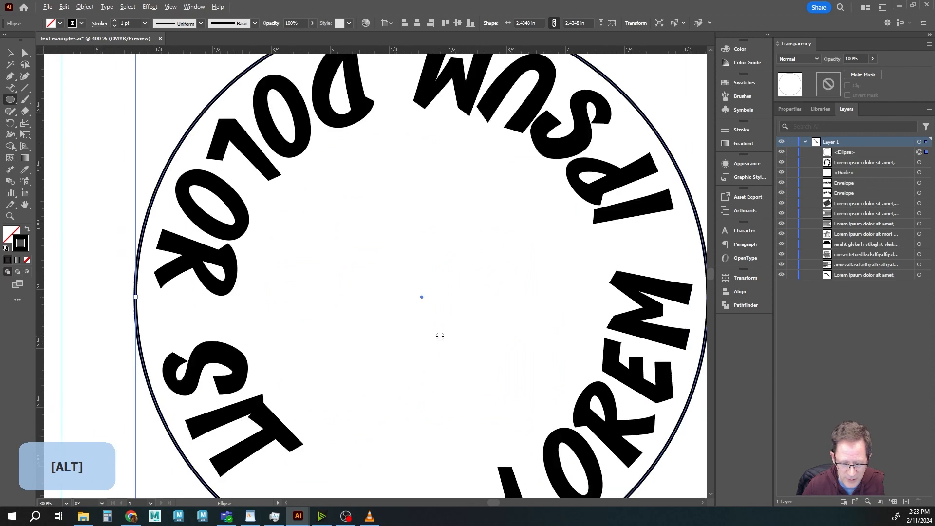
click(9, 52)
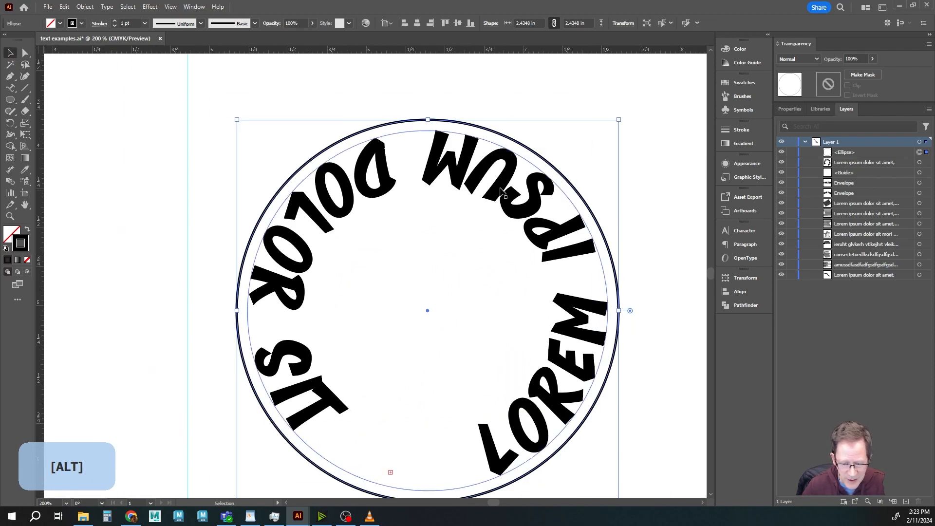
drag(545, 163, 529, 162)
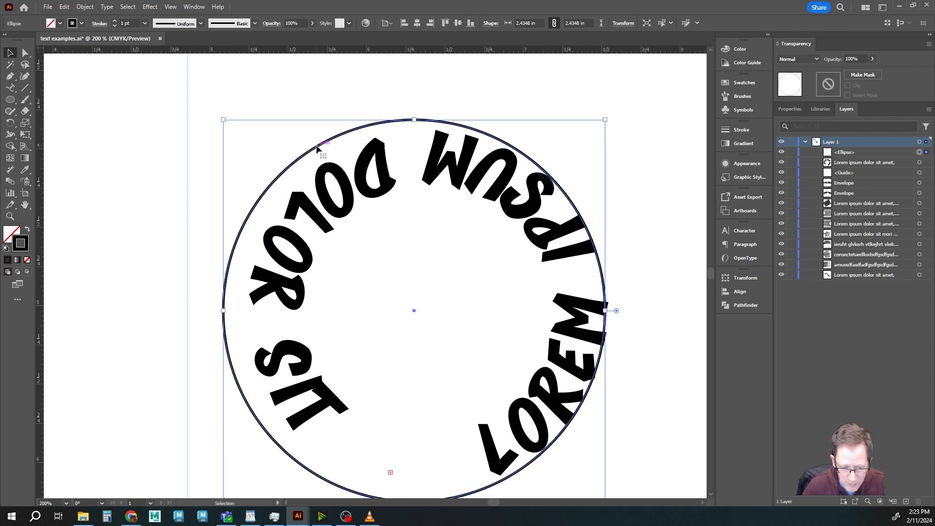
click(330, 173)
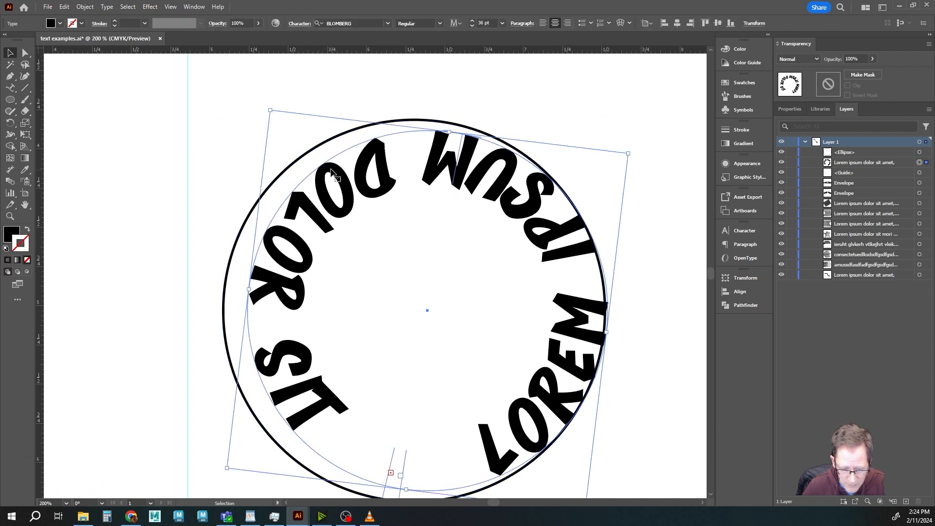
drag(307, 153, 320, 151)
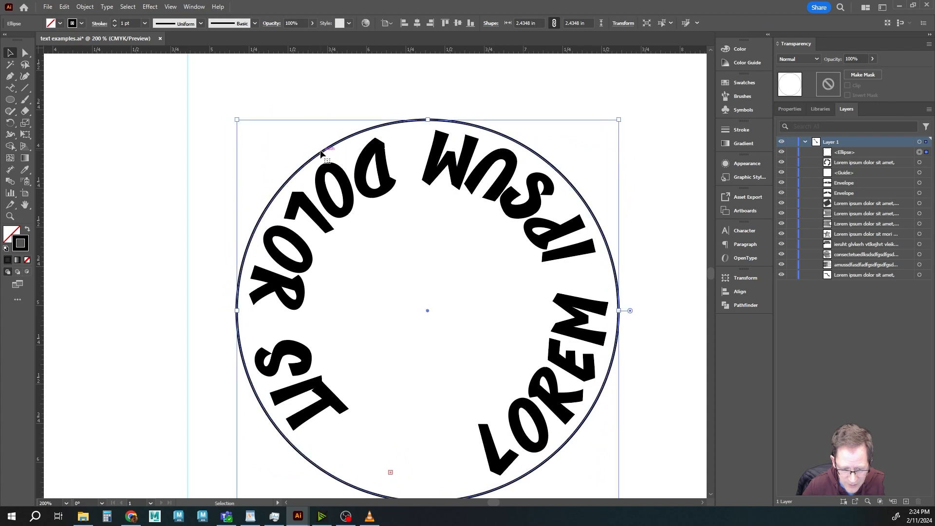
- Convert the outer circle into a type path with placeholder text running around its outside
scroll(422, 218, down, 2)
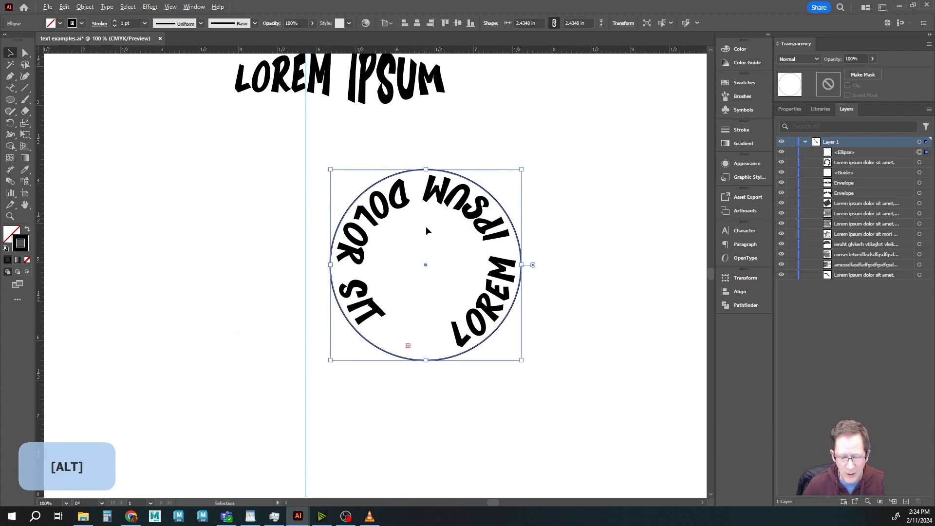
scroll(425, 226, up, 1)
key(space)
drag(456, 251, 447, 256)
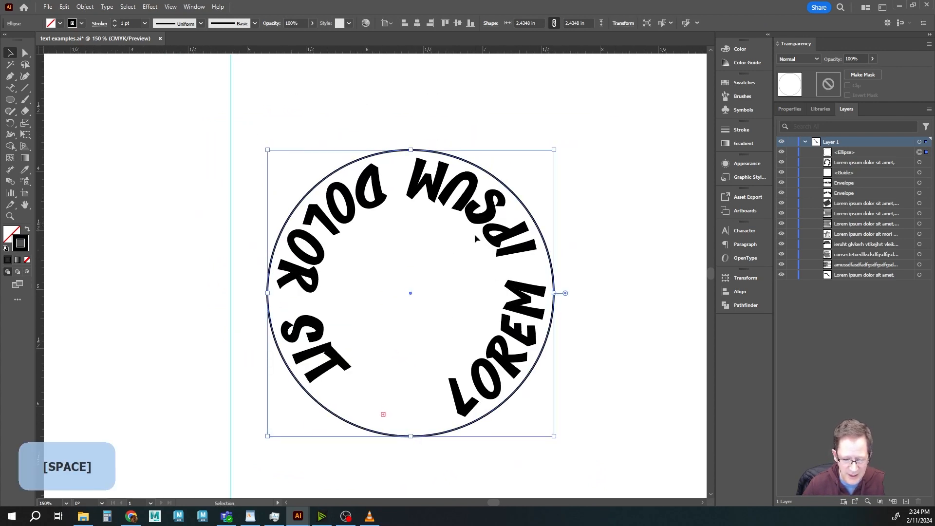
click(12, 89)
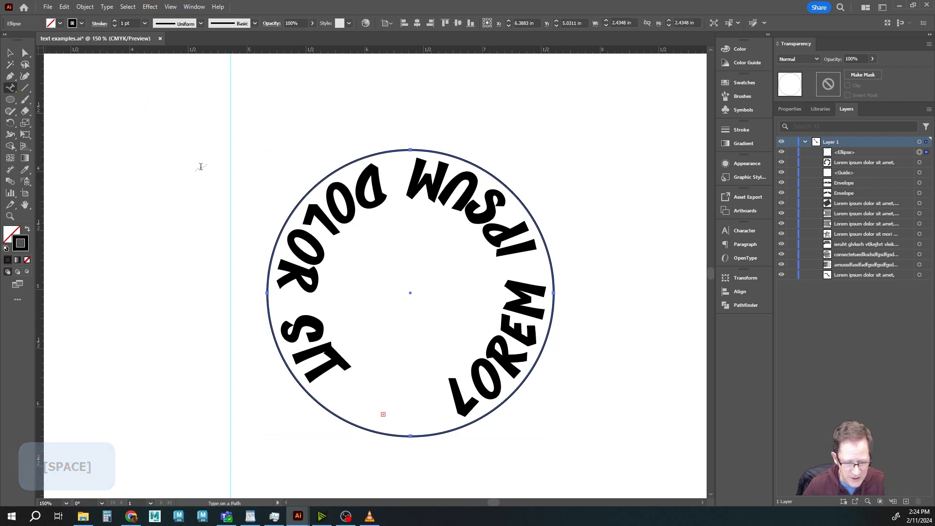
click(311, 187)
key(Escape)
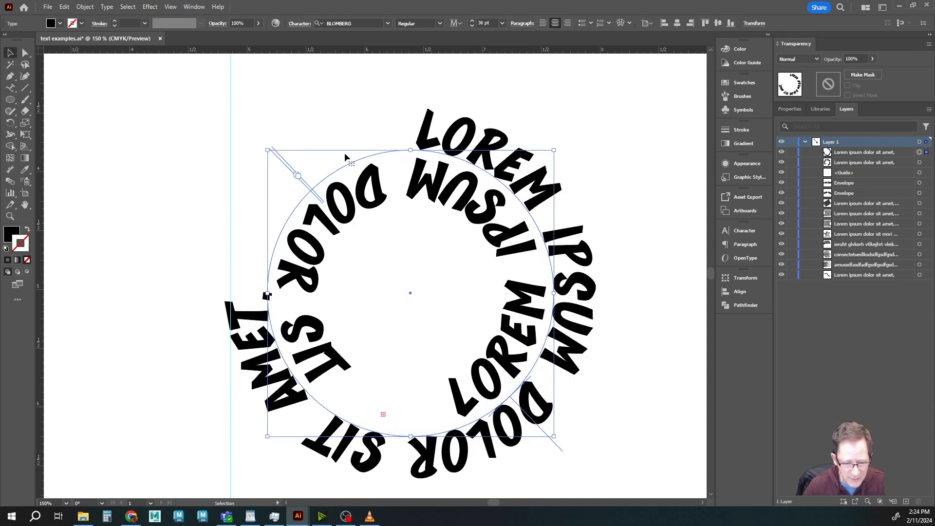
- Rotate the outer circular text so it arches over the top with its gap at the bottom, and deselect it
drag(263, 146, 424, 449)
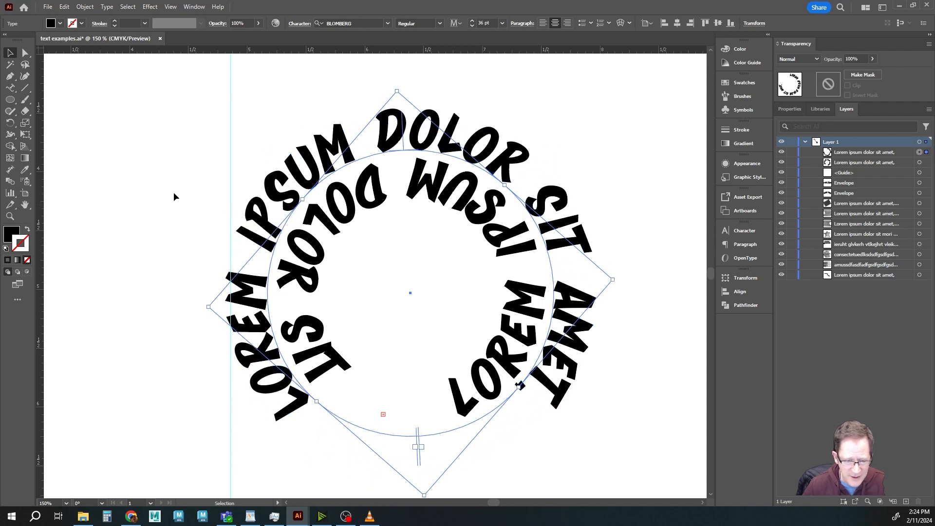
click(158, 157)
key(space)
scroll(184, 156, down, 2)
scroll(184, 157, up, 1)
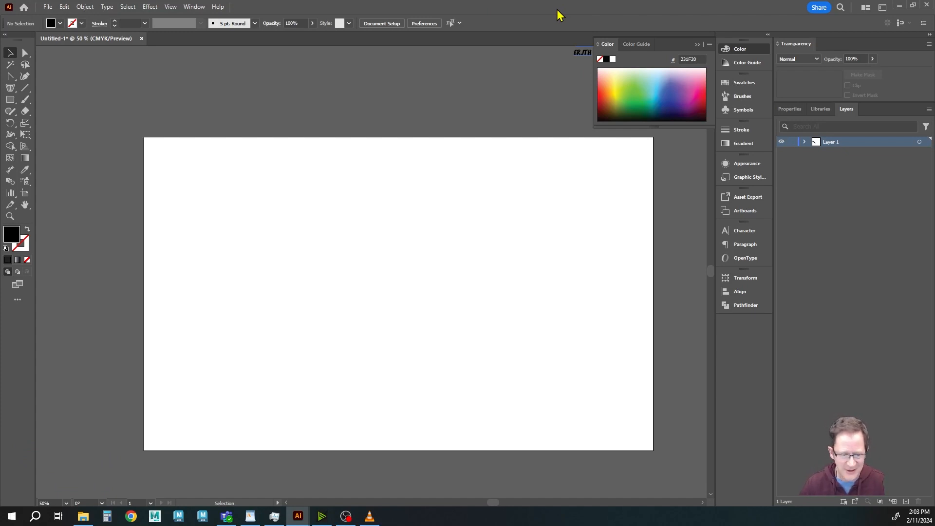
- Try drawing a rectangle in the middle of the blank artboard and undo it
click(10, 88)
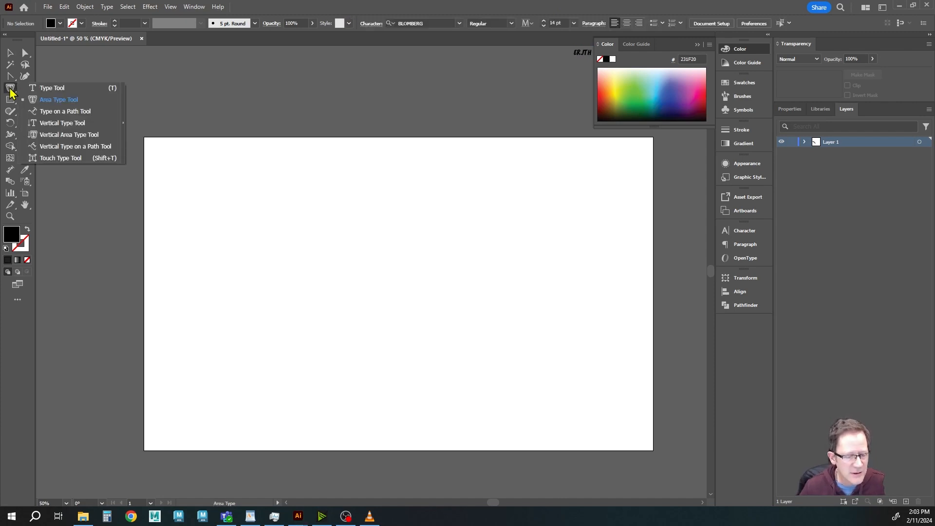
click(10, 99)
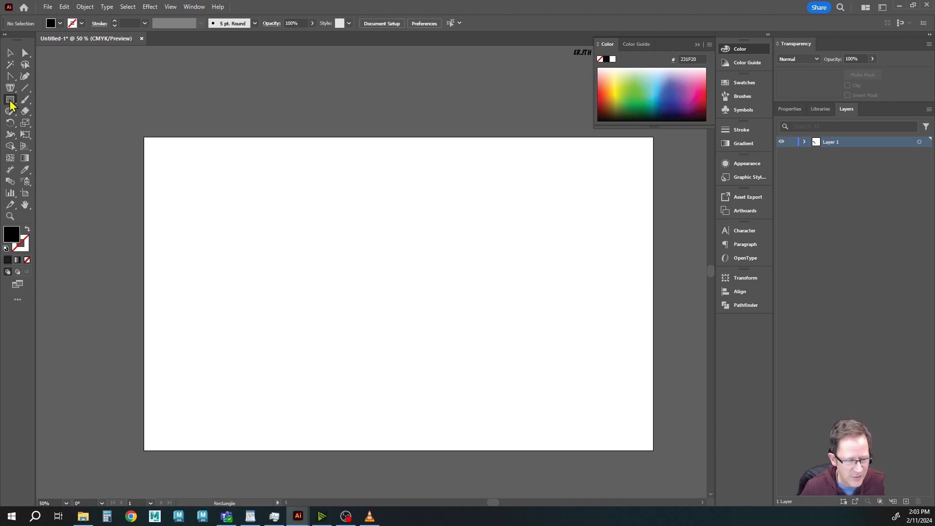
drag(275, 184, 555, 388)
key(ctrl+z)
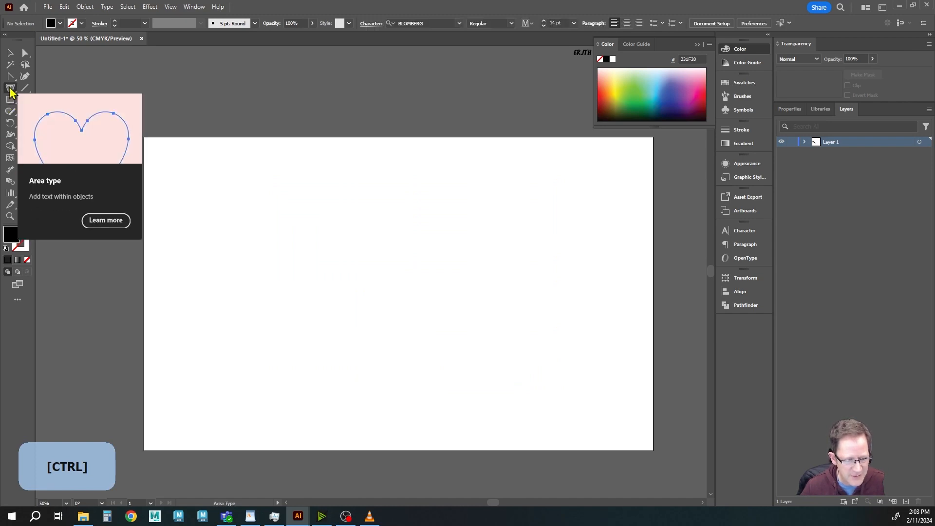
- Create a block of placeholder text in the middle of the artboard and set its font size to 10 pt
drag(10, 87, 46, 86)
drag(286, 219, 542, 414)
click(10, 53)
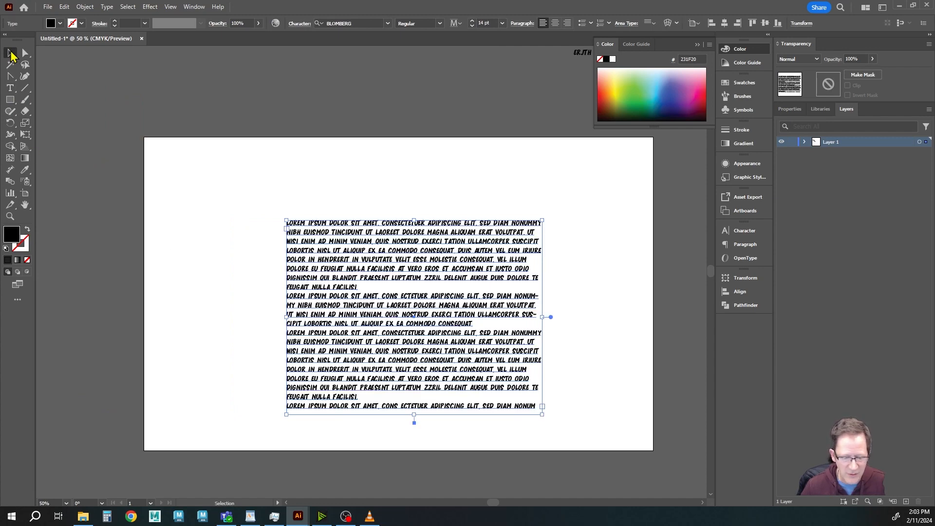
click(502, 23)
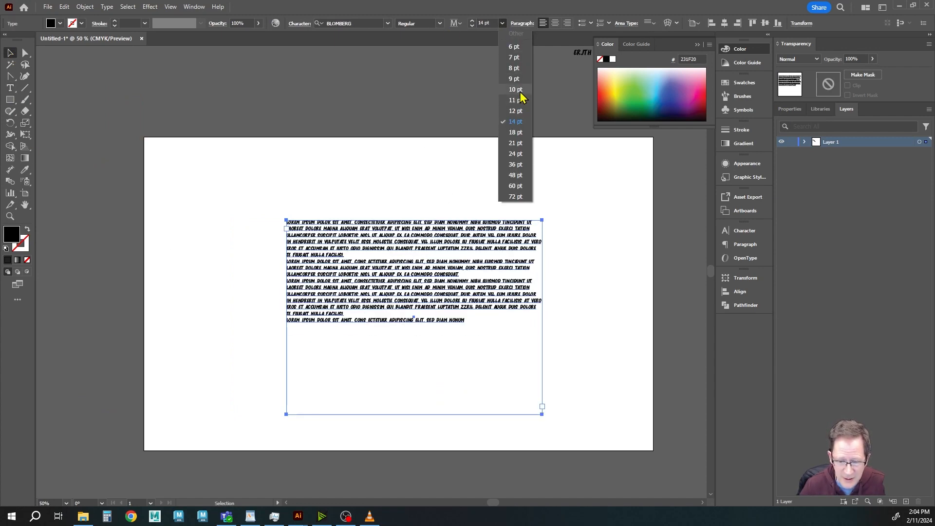
click(515, 90)
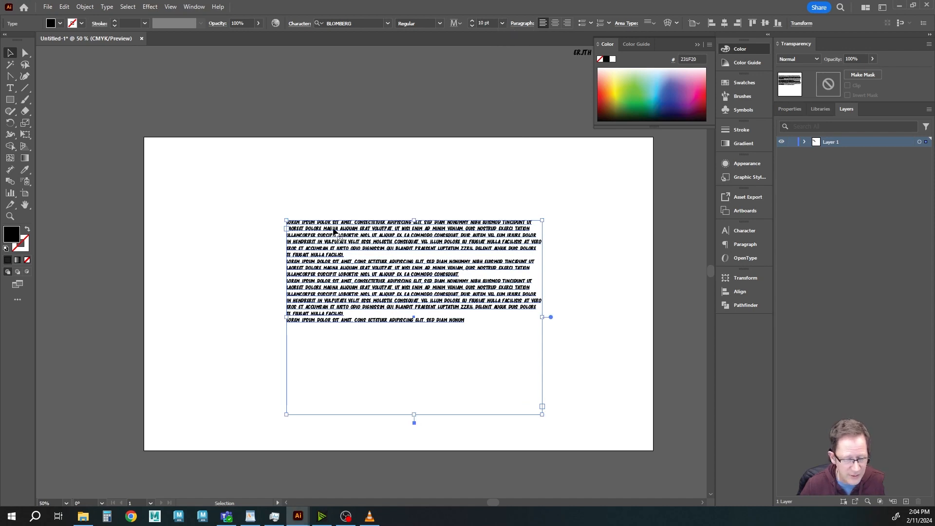
- Replace the text block with a new one fully filled with 10 pt placeholder text, and deselect it
key(Delete)
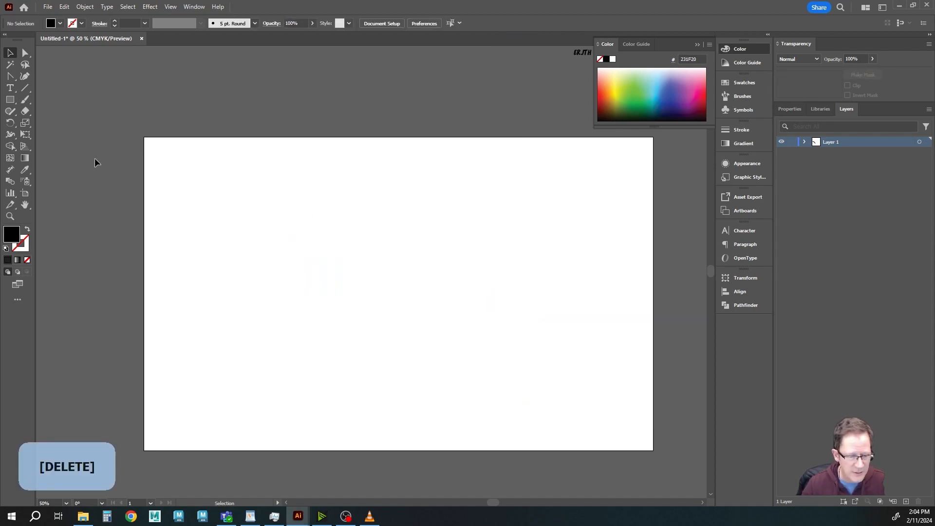
click(9, 88)
drag(277, 202, 540, 406)
key(Escape)
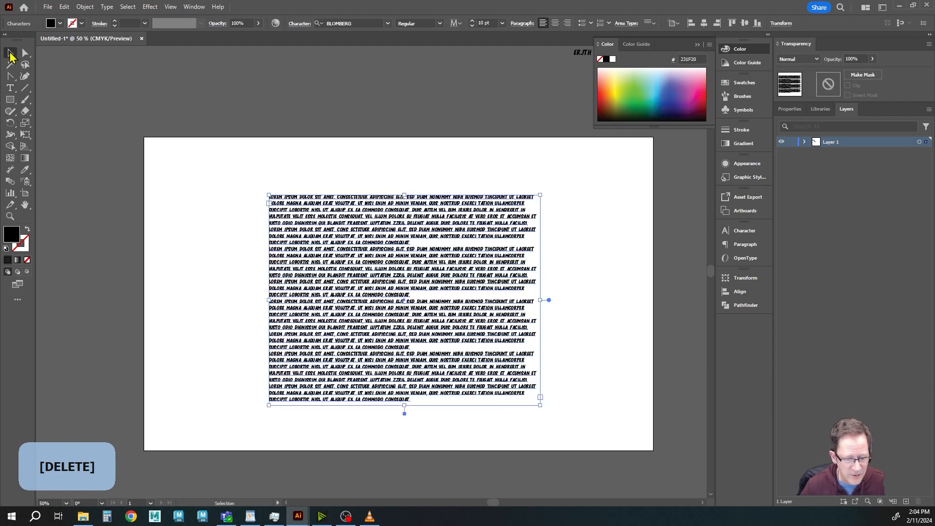
click(228, 301)
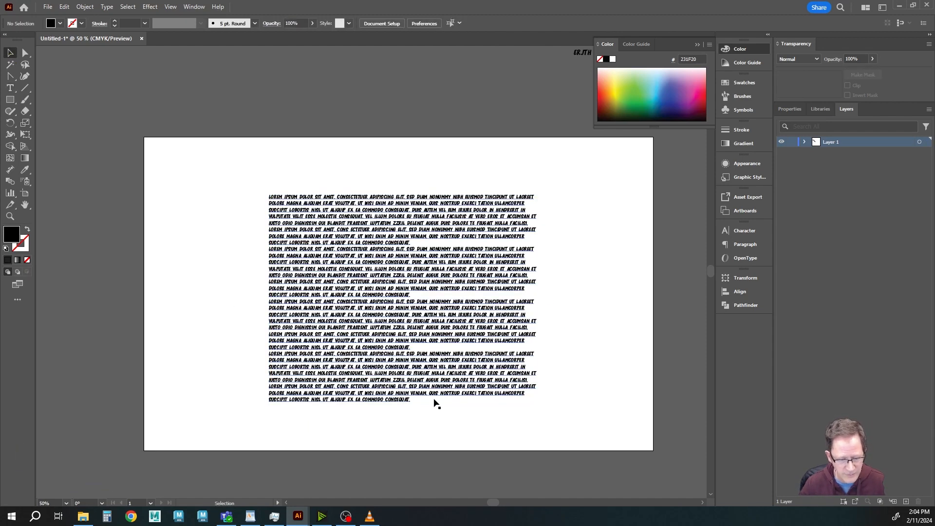
- Draw a black rectangle about 3.35 by 2.57 in over the middle of the text and shift it slightly up and left
click(9, 100)
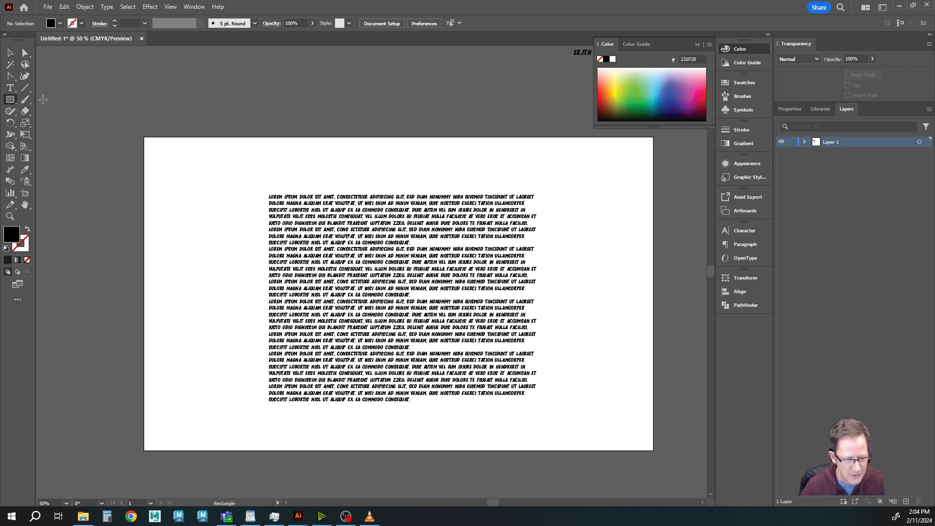
drag(342, 250, 473, 348)
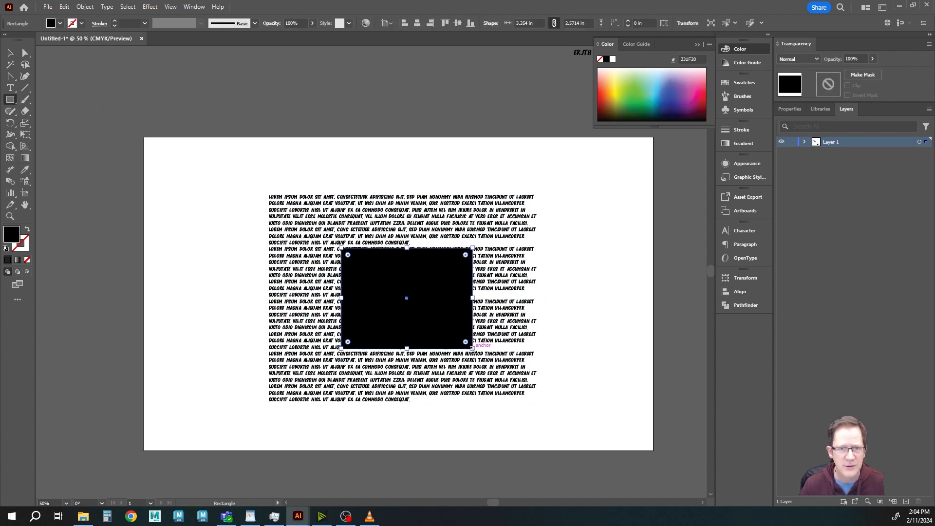
click(10, 53)
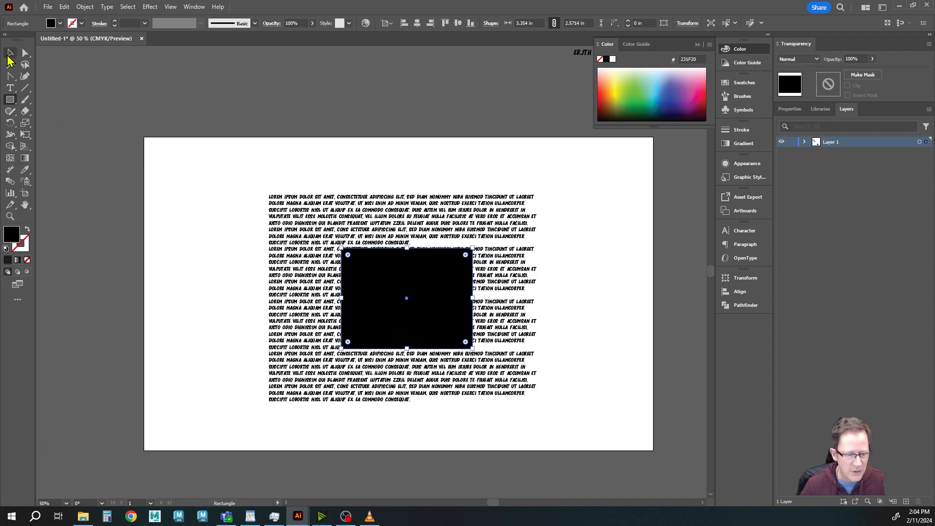
click(97, 175)
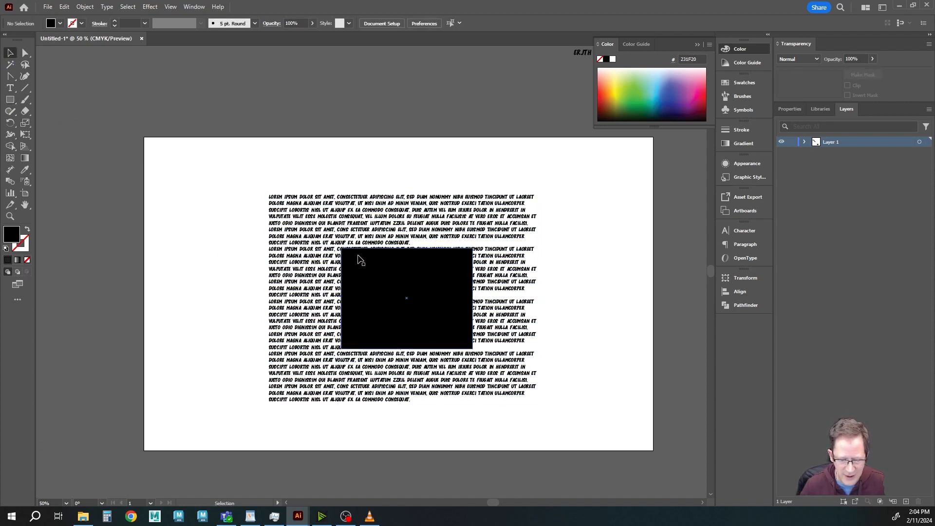
mouse_move(361, 254)
mouse_down()
mouse_move(353, 240)
mouse_move(360, 256)
mouse_move(352, 249)
mouse_up()
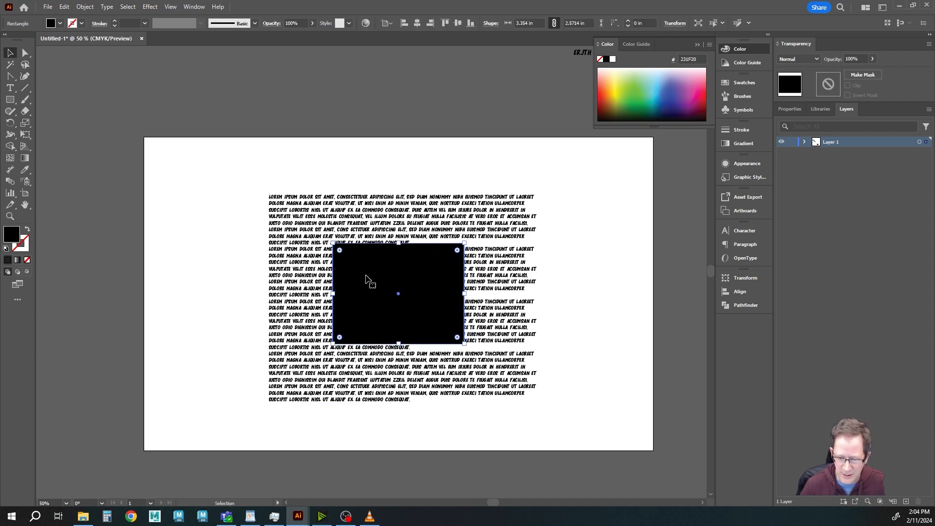
- Apply Text Wrap to the black rectangle and move it across the right edge of the text block
click(85, 7)
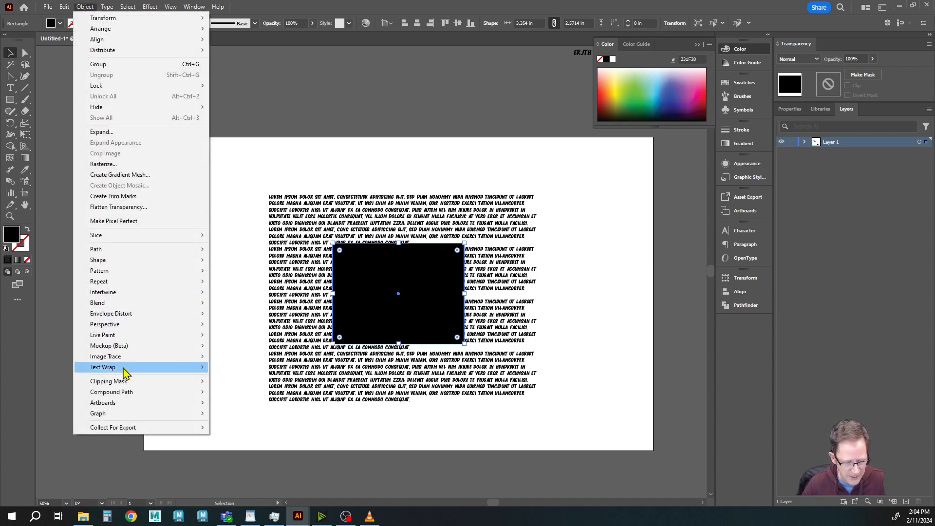
mouse_move(126, 372)
click(236, 371)
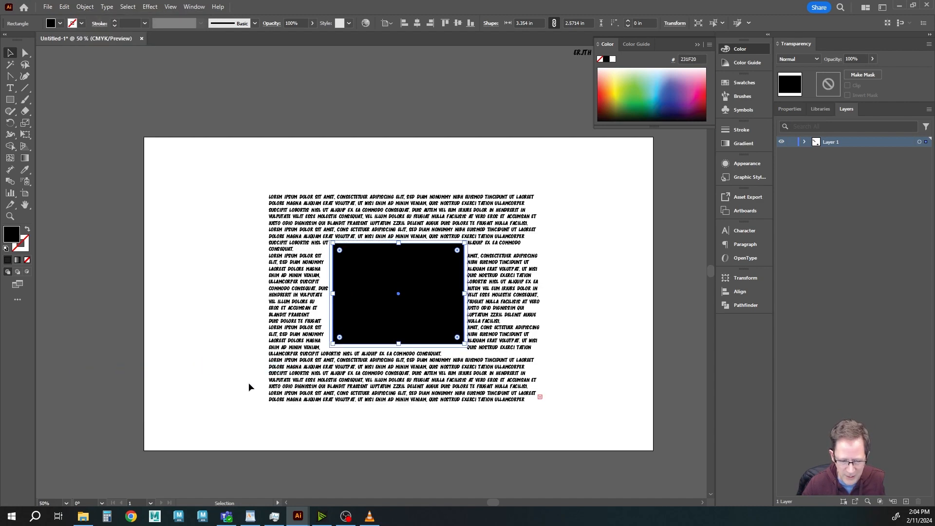
click(203, 322)
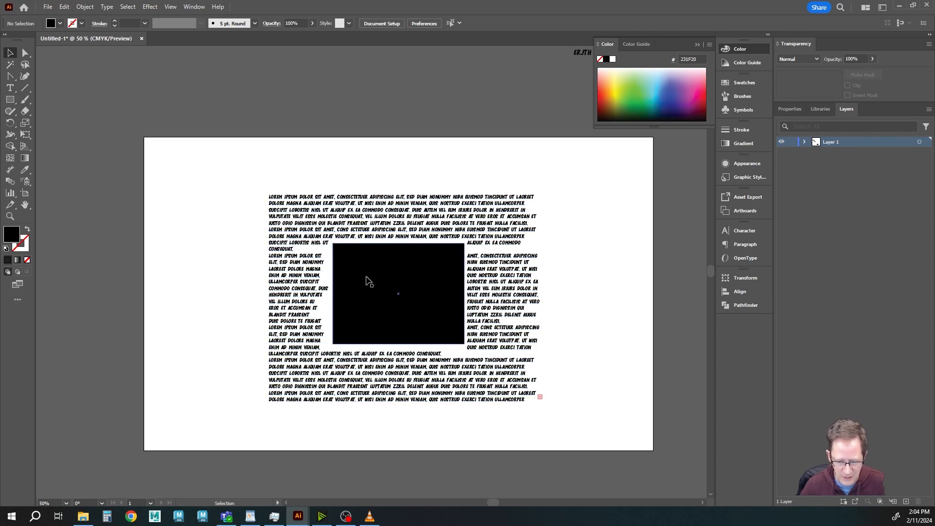
mouse_move(368, 281)
mouse_down()
mouse_move(336, 257)
mouse_move(396, 322)
mouse_move(357, 316)
mouse_move(346, 278)
mouse_move(400, 255)
mouse_move(363, 284)
mouse_move(371, 277)
mouse_up()
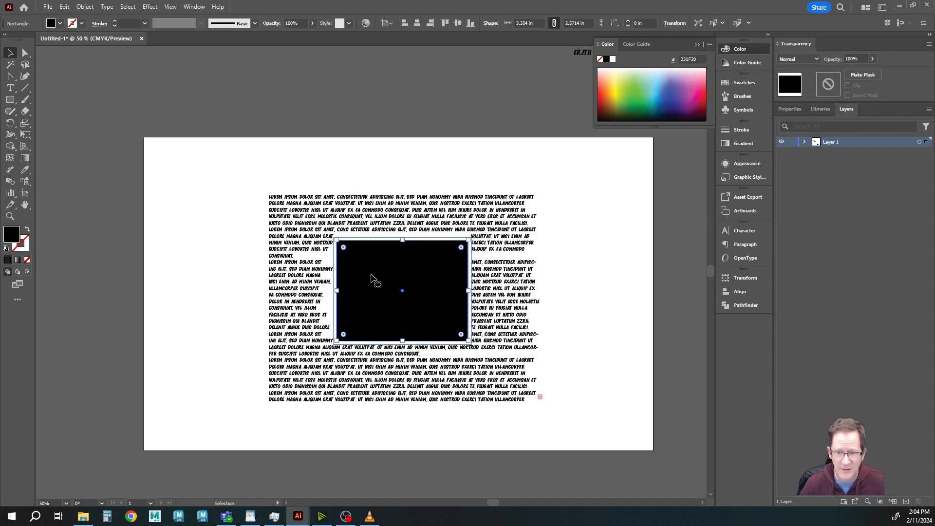
drag(368, 275, 498, 281)
- Right-align the text block, move it to the left side of the artboard, and reposition the rectangle over its right edge
click(368, 244)
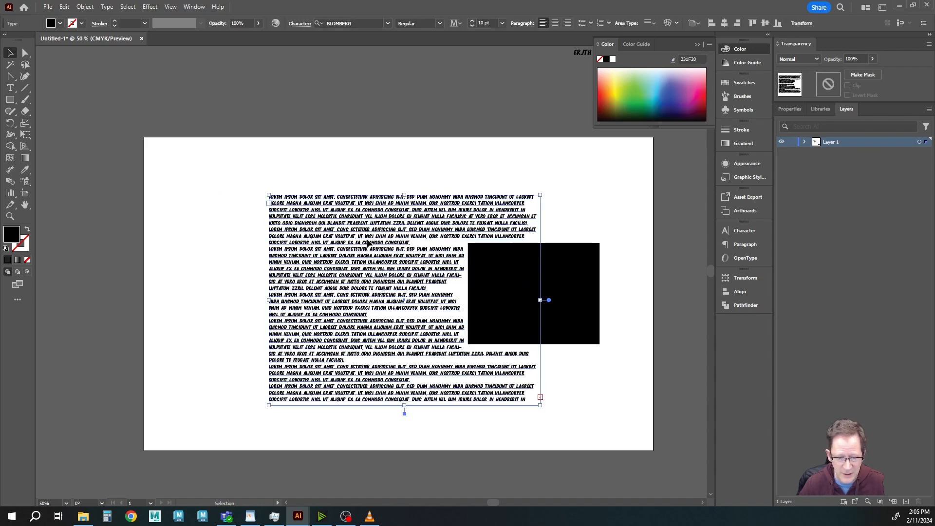
click(567, 23)
drag(403, 296, 289, 295)
drag(492, 295, 408, 285)
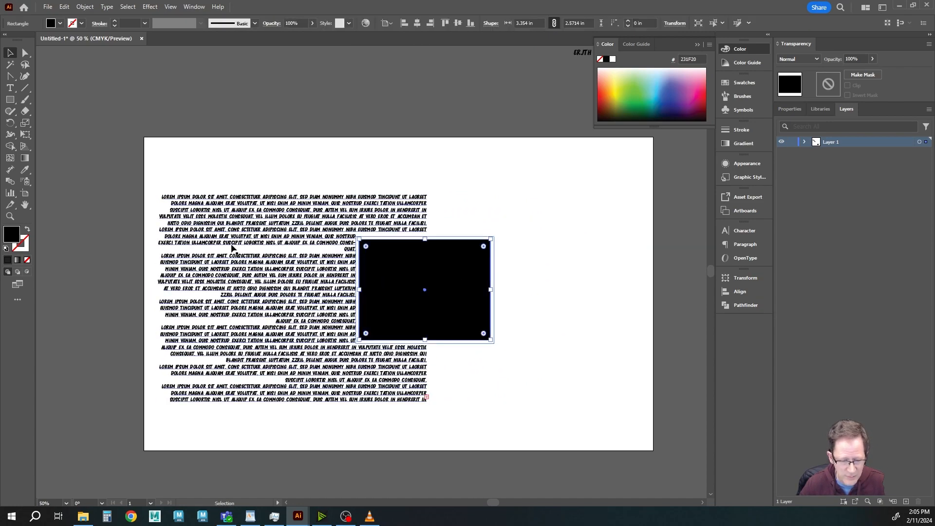
- Duplicate the text block as a left-aligned column on the right and shift the rectangle slightly between the two columns
click(249, 236)
alt+drag(253, 233, 547, 254)
click(543, 23)
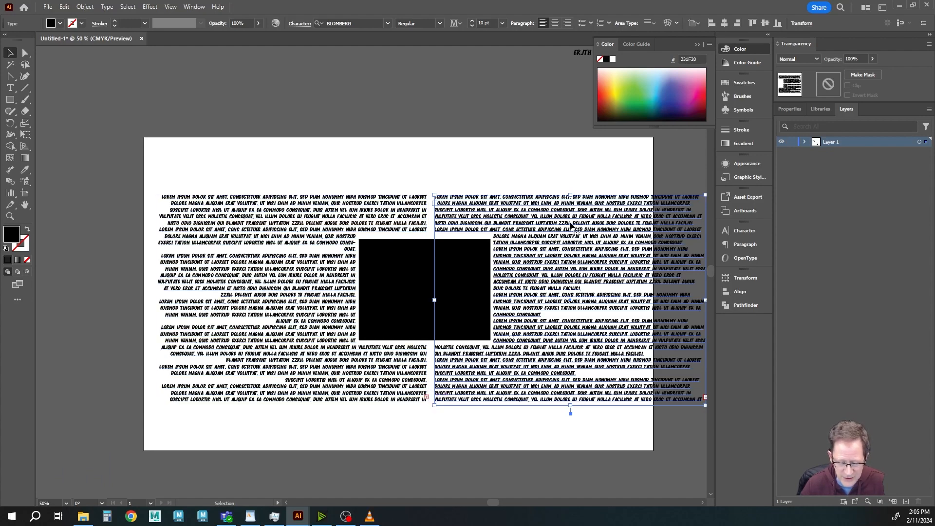
click(441, 290)
drag(439, 289, 452, 307)
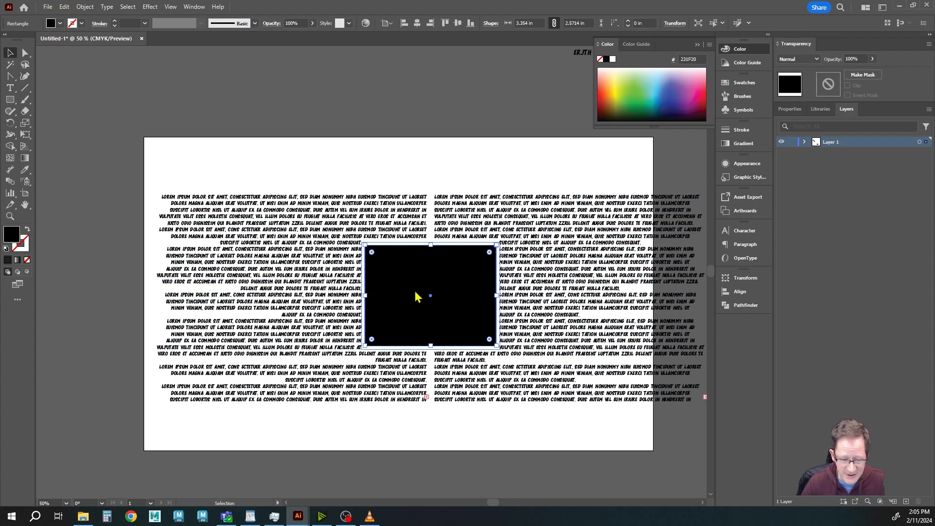
- Convert the black rectangle into an area type frame filled with placeholder text, and deselect it
click(11, 89)
click(58, 100)
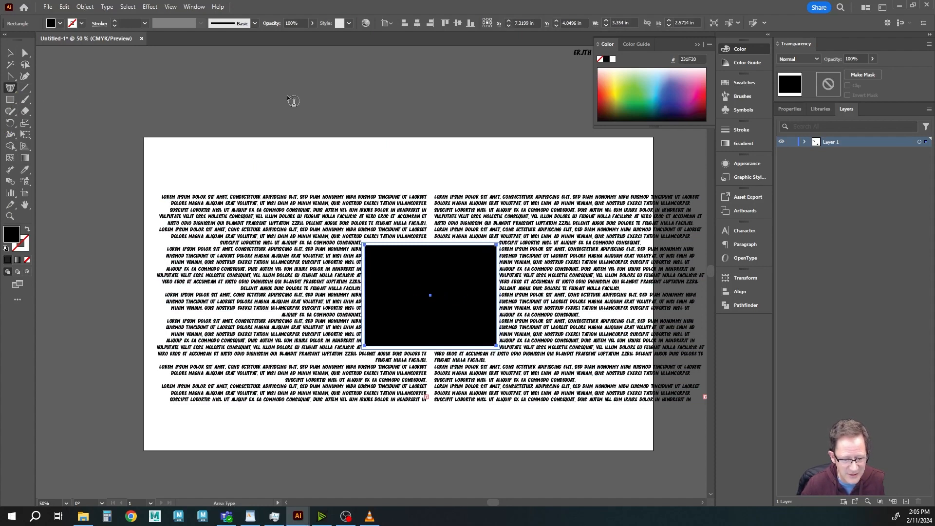
click(390, 251)
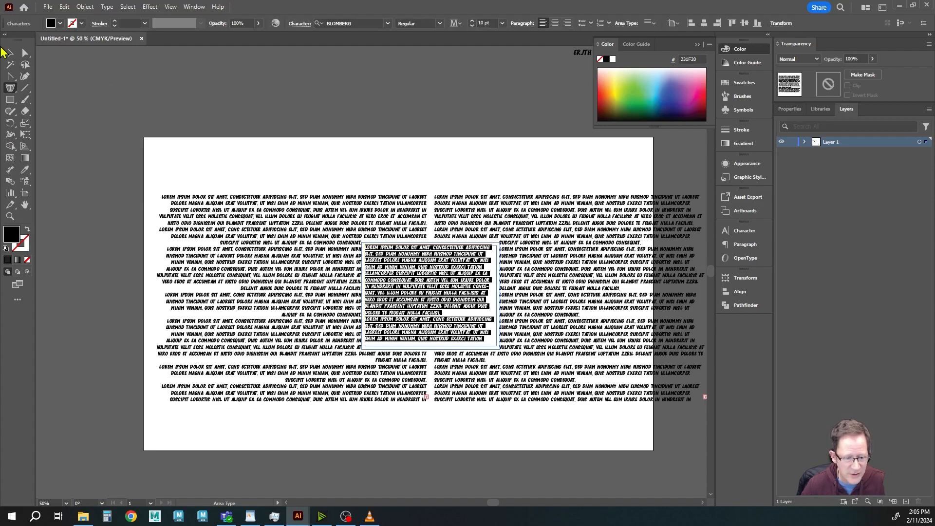
click(9, 52)
click(206, 98)
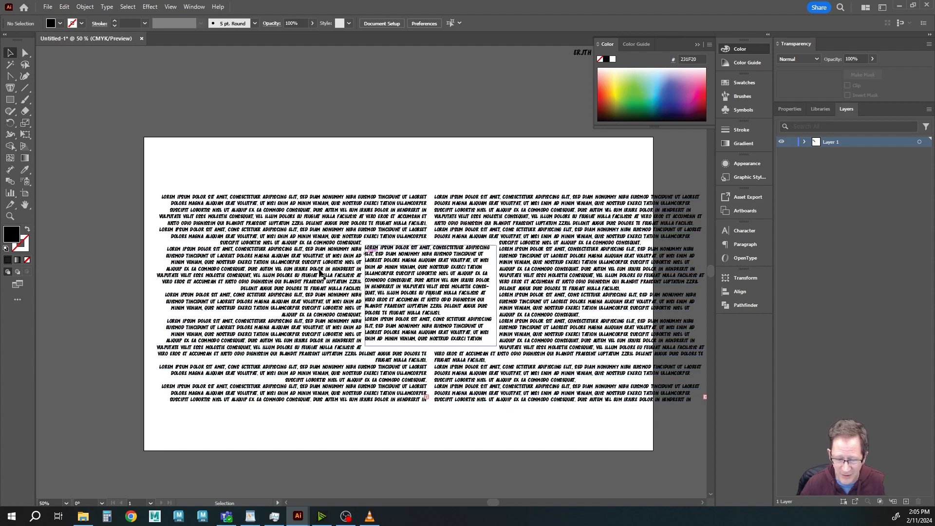
- Center-align the text in the middle frame and nudge the frame slightly upward
click(417, 306)
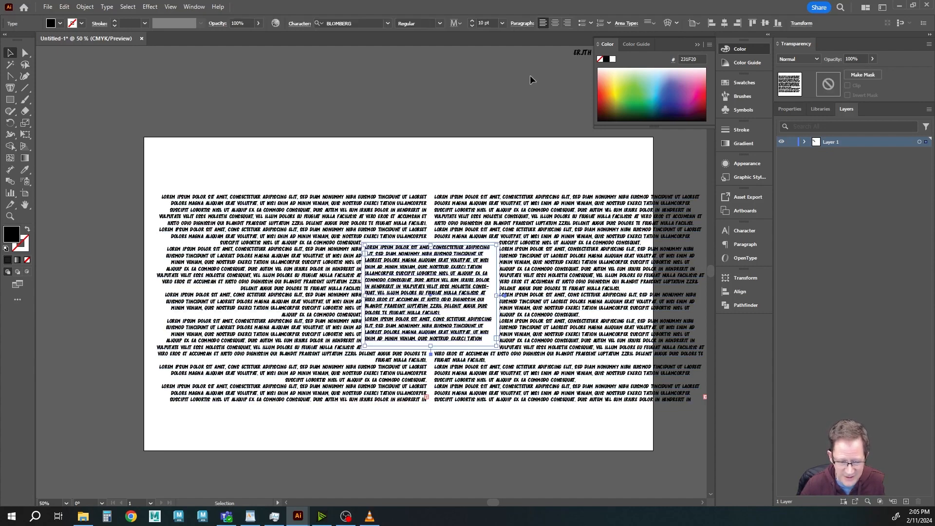
click(555, 23)
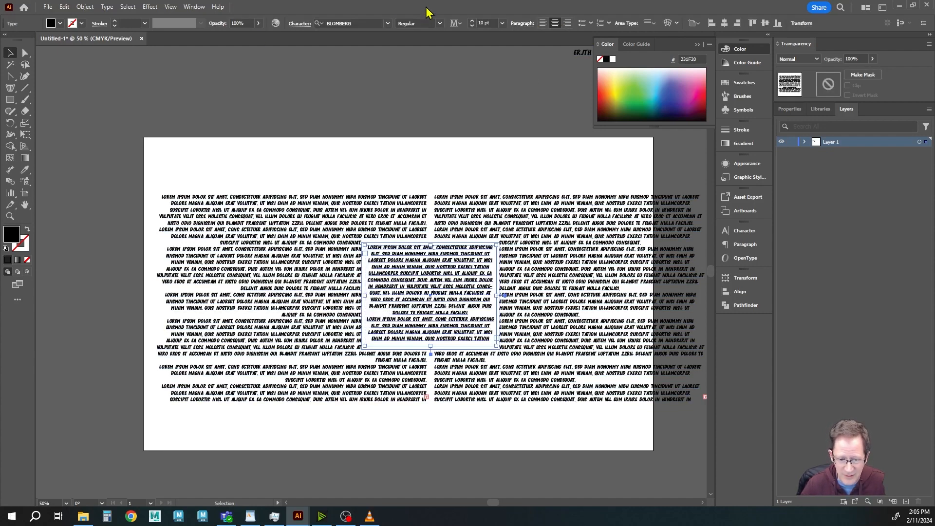
click(378, 106)
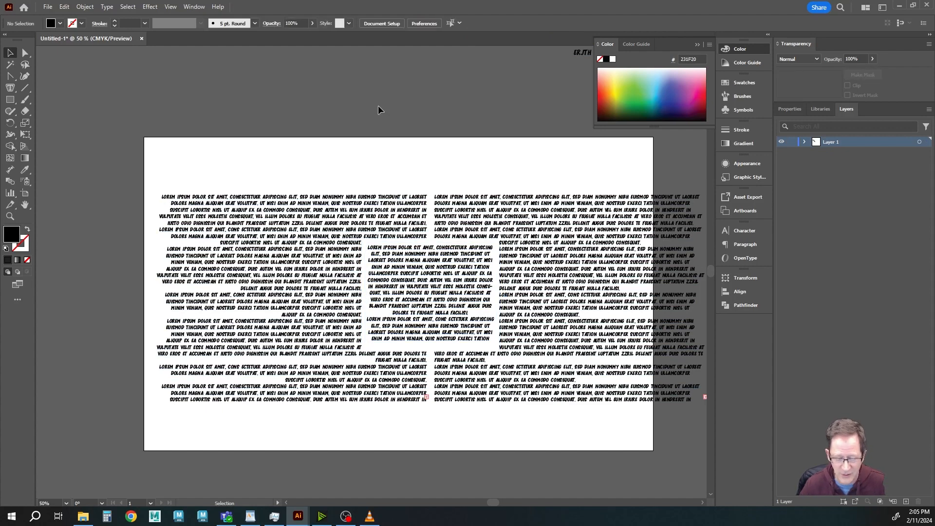
mouse_move(417, 288)
mouse_down()
mouse_move(422, 312)
mouse_move(418, 283)
mouse_up()
click(437, 96)
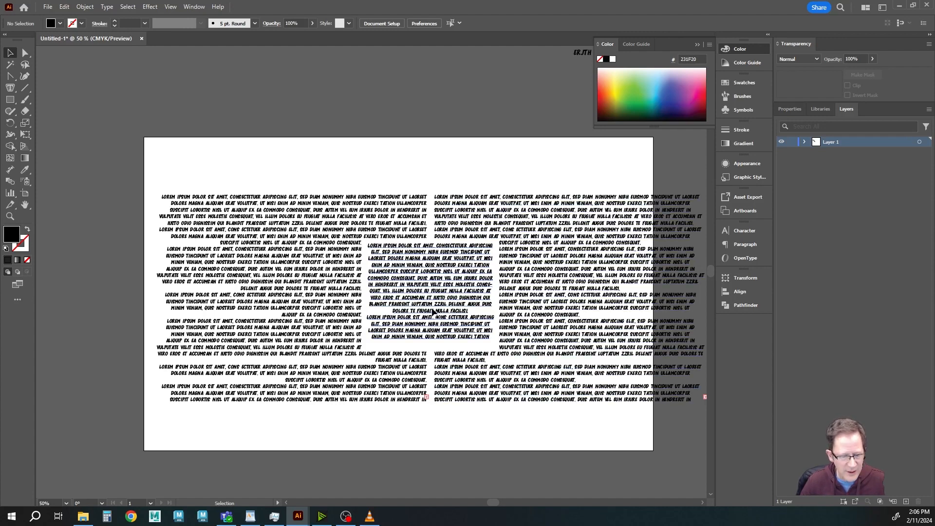
- Try rotating the middle text frame counterclockwise and undo the rotation
click(430, 317)
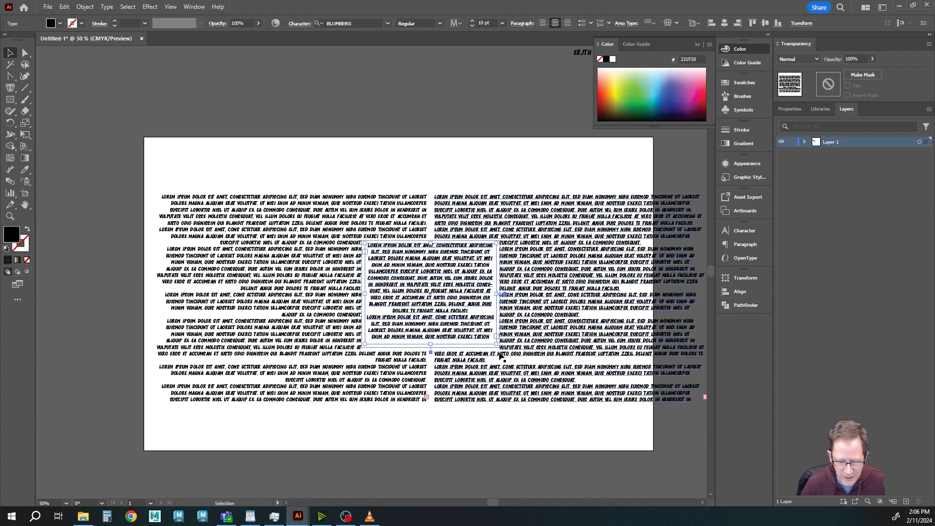
drag(501, 348, 520, 317)
click(452, 107)
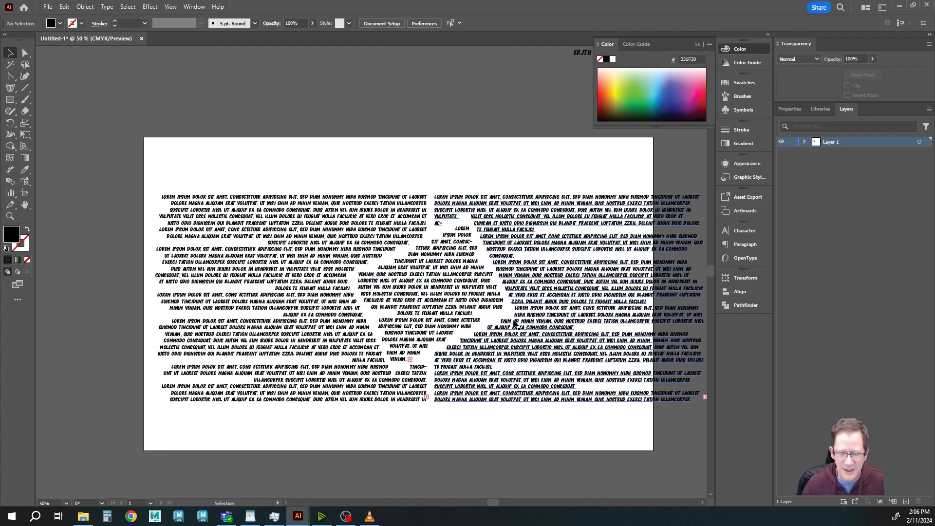
click(440, 302)
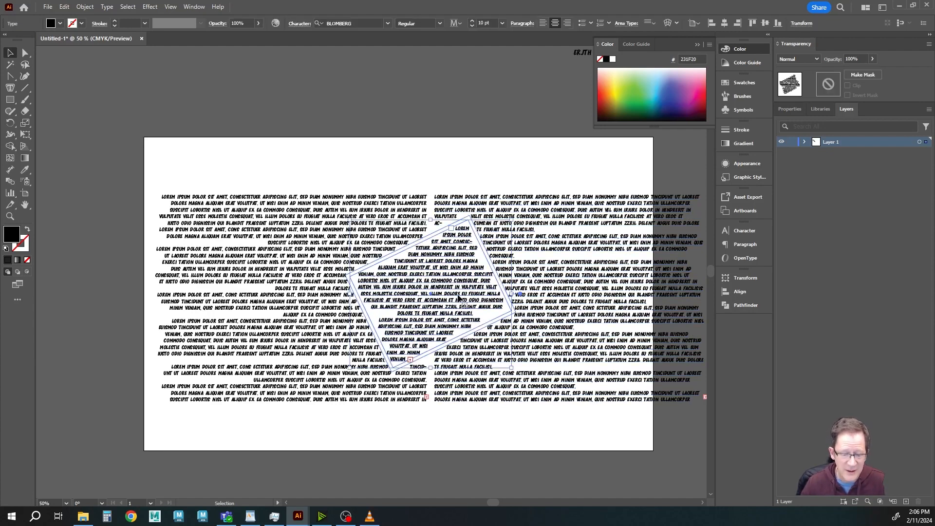
key(ctrl+z)
key(ctrl+z)
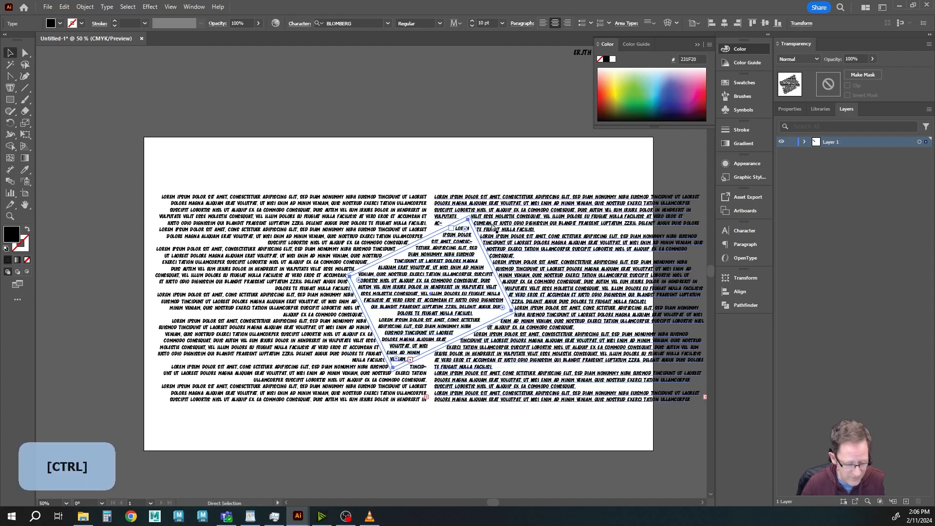
- Convert the middle text frame to point type and rotate it counterclockwise so its lines of text tilt
click(109, 7)
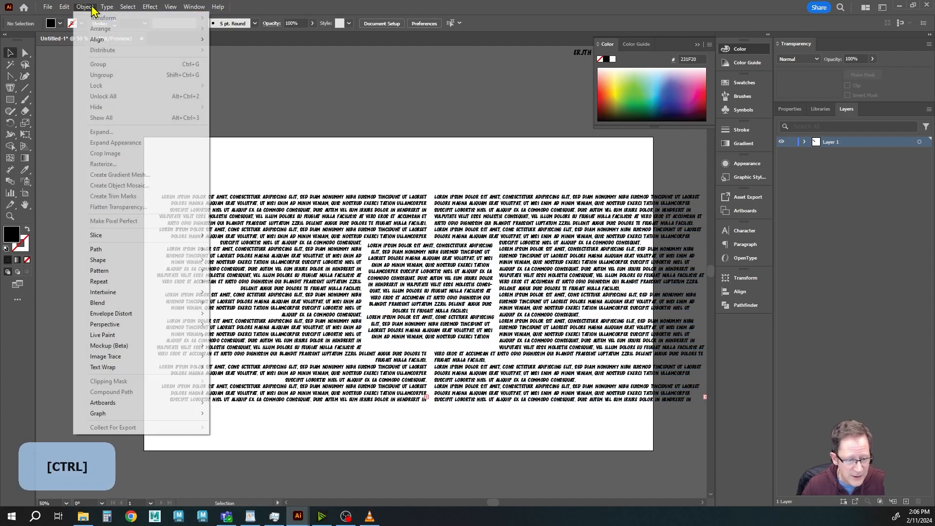
click(124, 7)
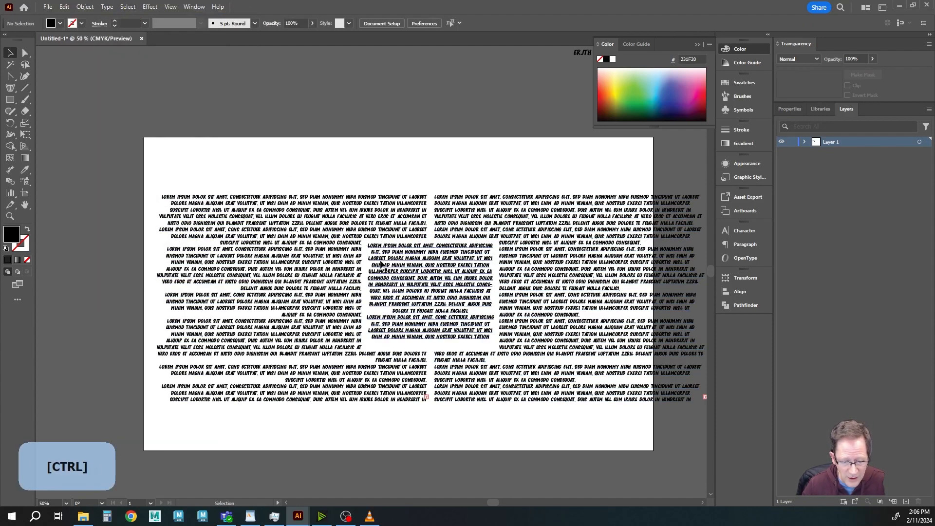
click(388, 267)
click(127, 6)
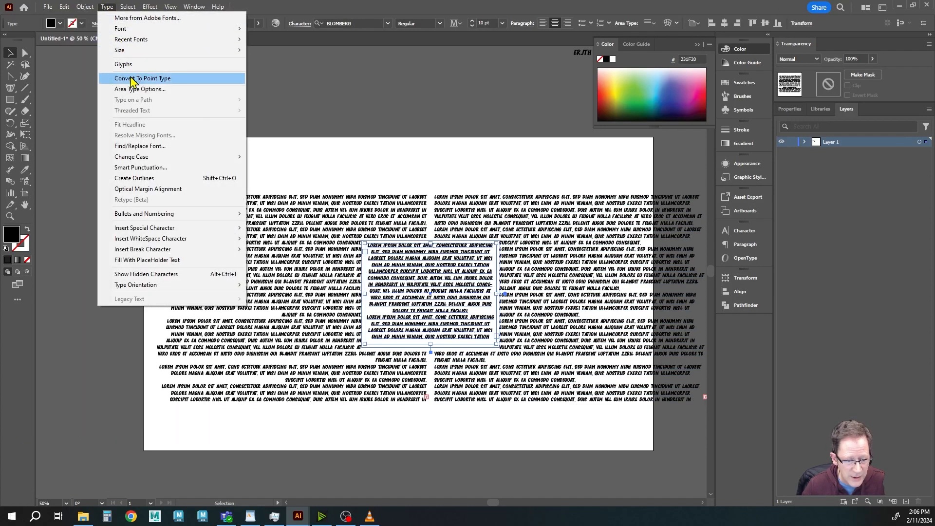
click(131, 78)
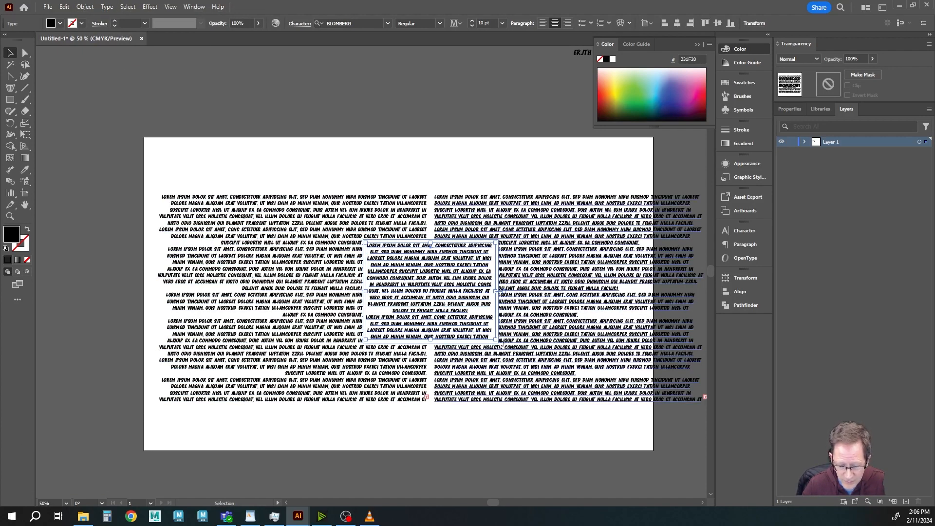
drag(499, 344, 513, 304)
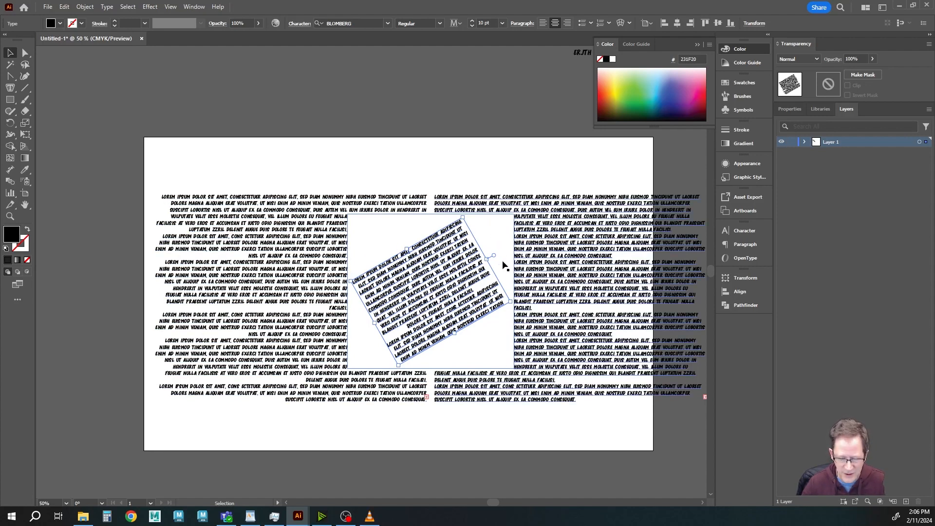
- Convert the rotated middle text back to area type and deselect it
click(89, 8)
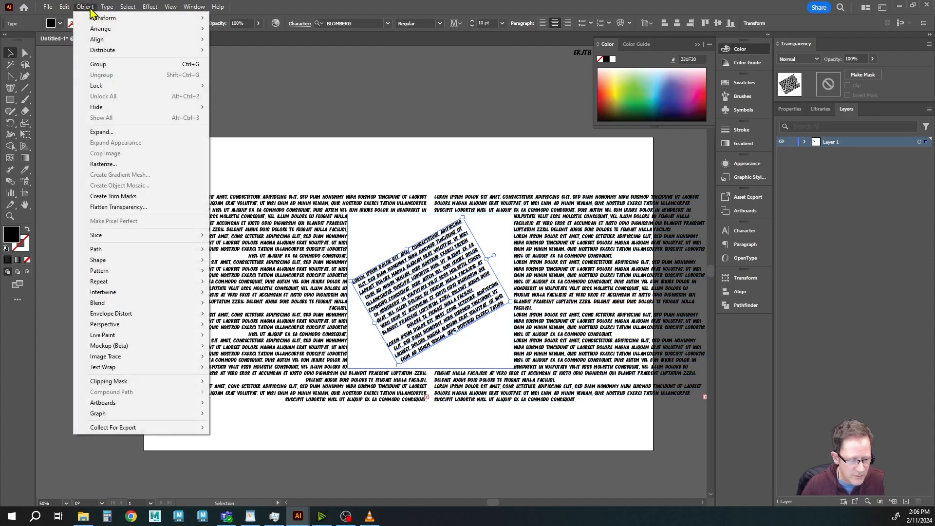
mouse_move(106, 7)
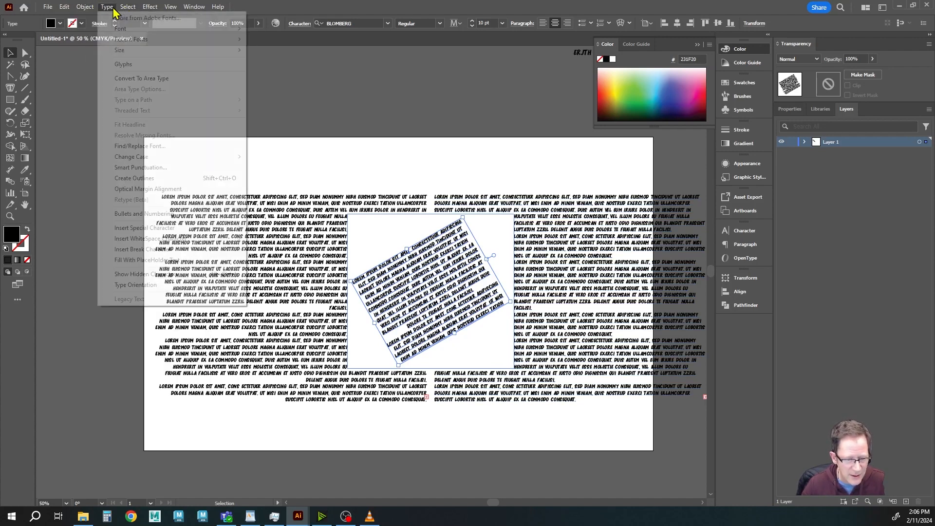
click(126, 80)
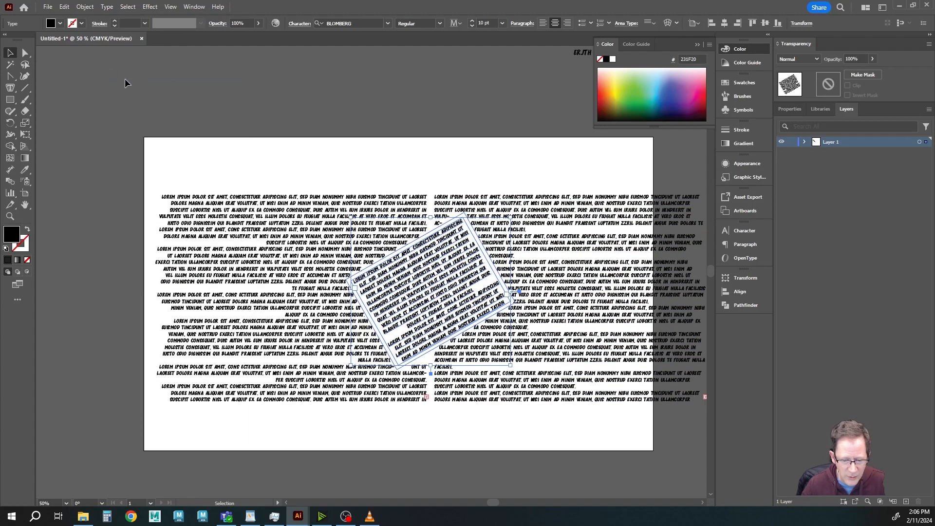
click(425, 110)
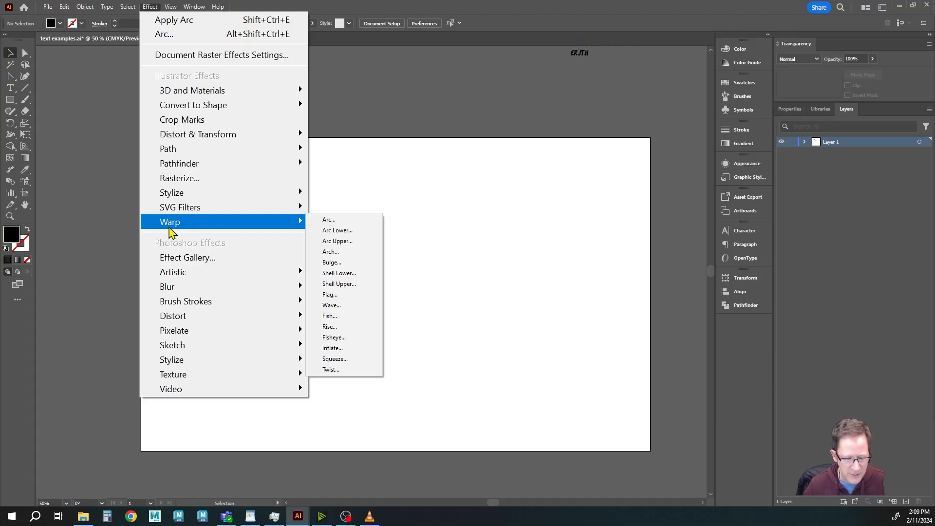
- Add a line of LOREM IPSUM placeholder point type on the empty artboard, left of its center
click(150, 7)
click(9, 88)
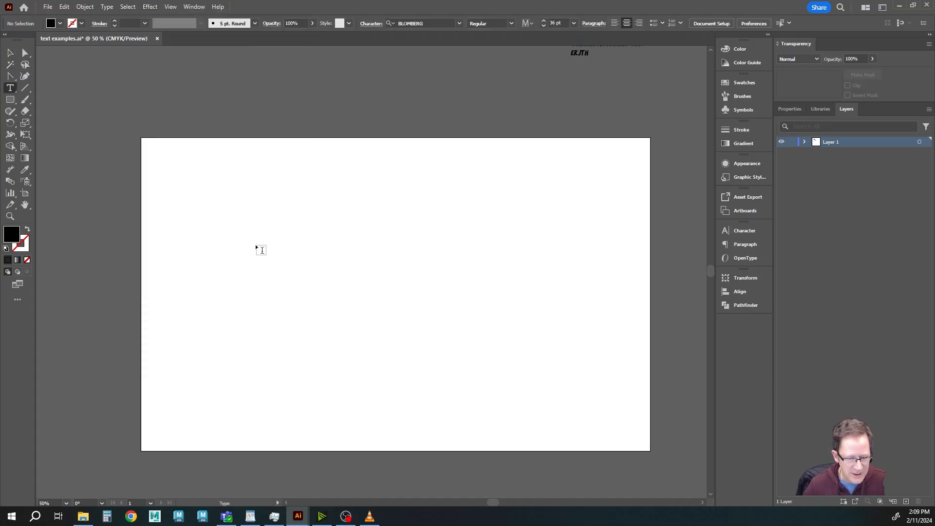
click(338, 277)
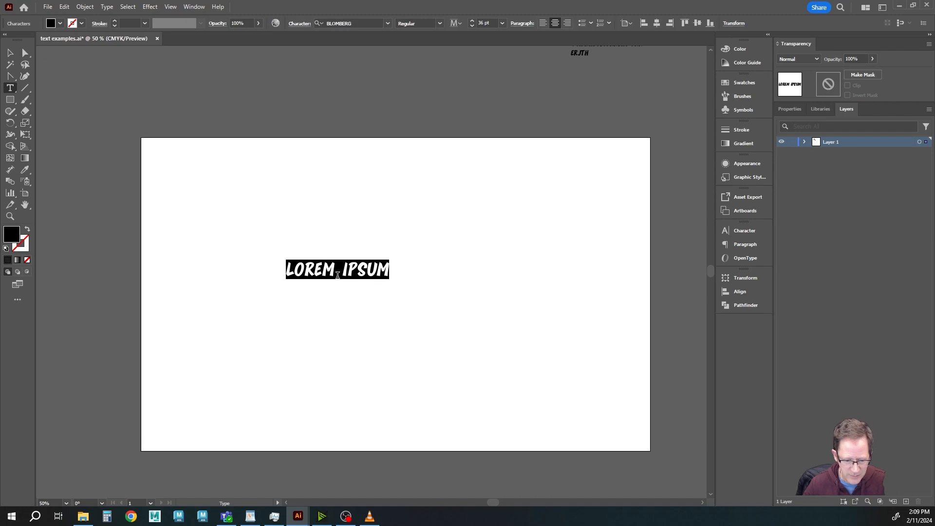
click(151, 7)
mouse_move(253, 223)
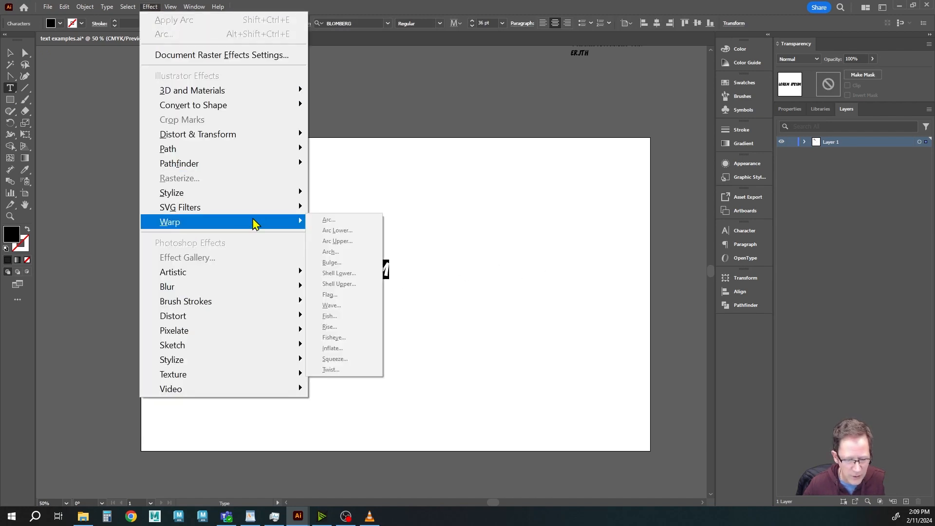
click(511, 5)
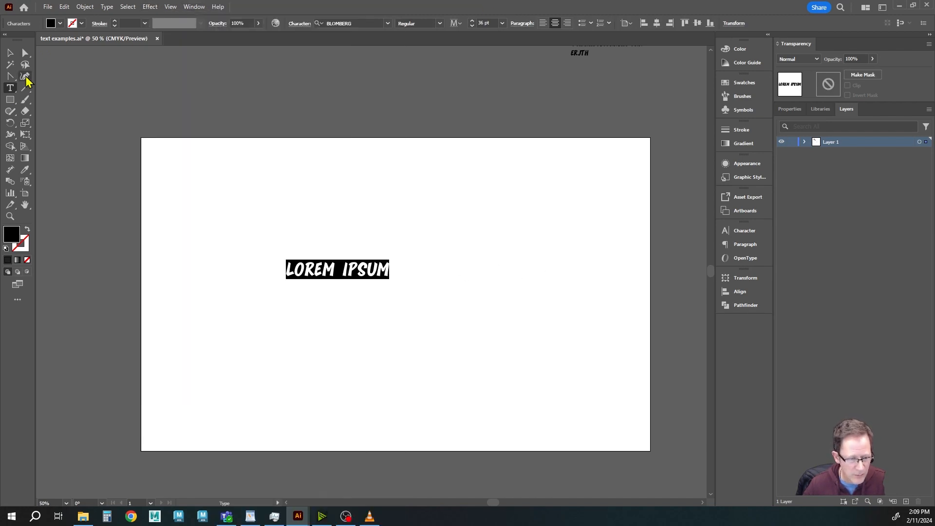
- Select the LOREM IPSUM text as an object and preview an Arc warp effect on it with a 58% bend
click(10, 53)
click(150, 7)
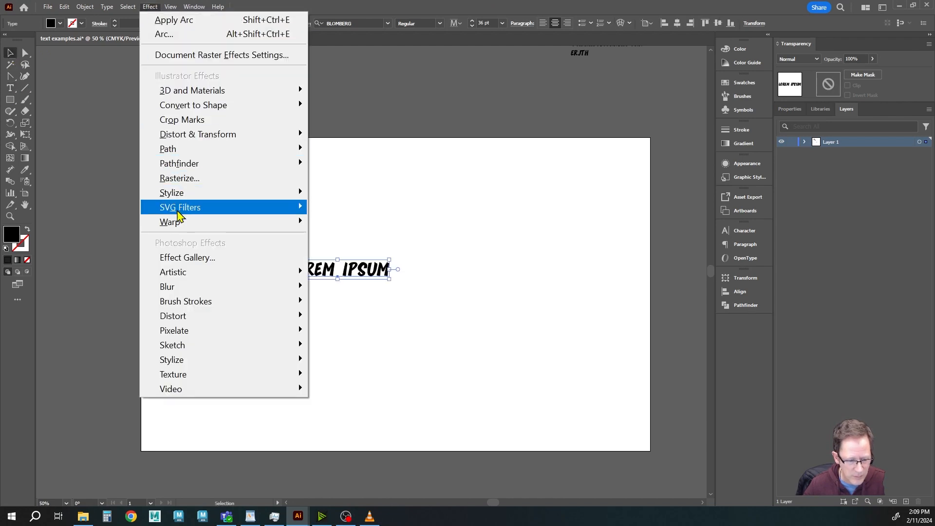
mouse_move(195, 222)
click(336, 217)
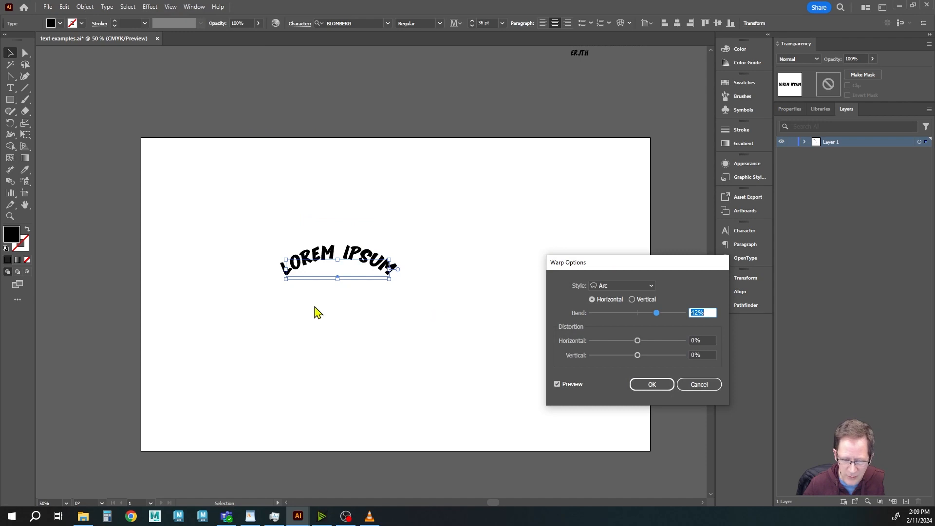
key(alt)
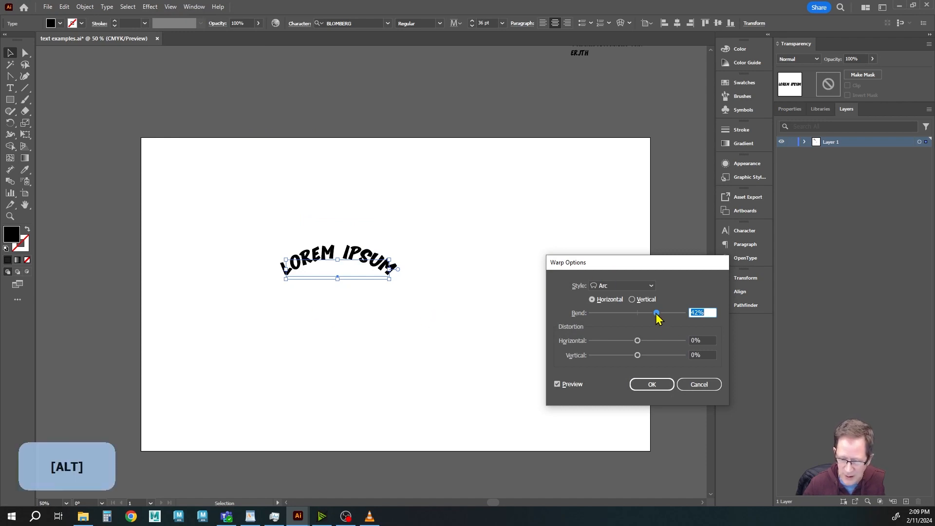
drag(656, 314, 664, 312)
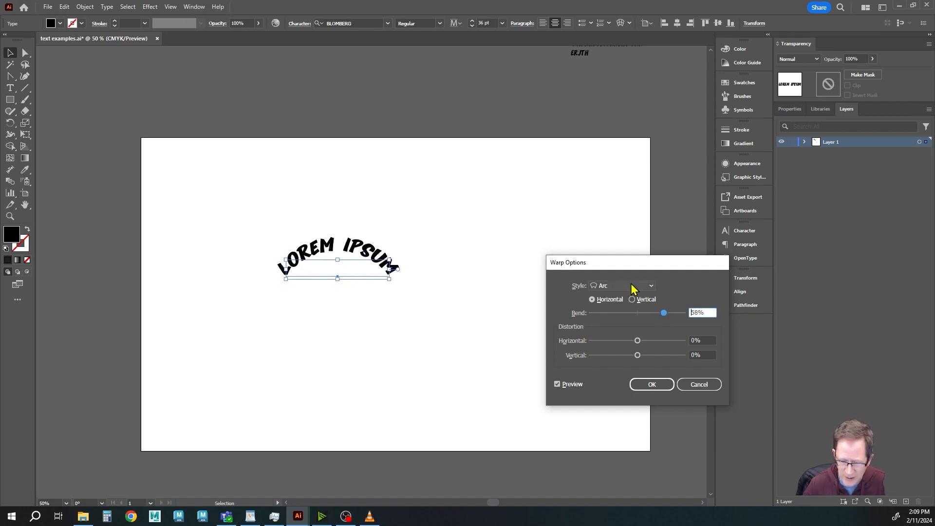
click(632, 287)
click(628, 288)
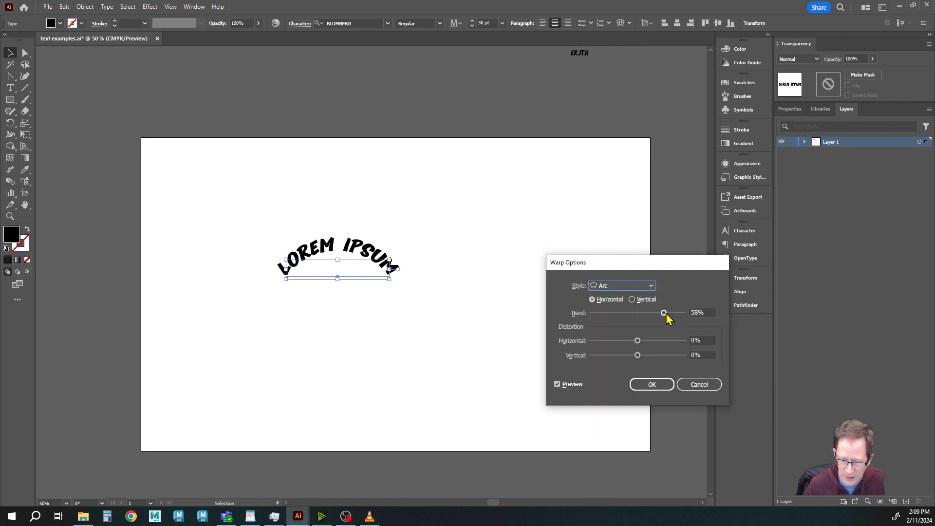
- Try different bend amounts for the Arc warp, from 29% to 100%, and settle on 42%
mouse_move(664, 313)
mouse_down()
mouse_move(683, 317)
mouse_move(652, 319)
mouse_up()
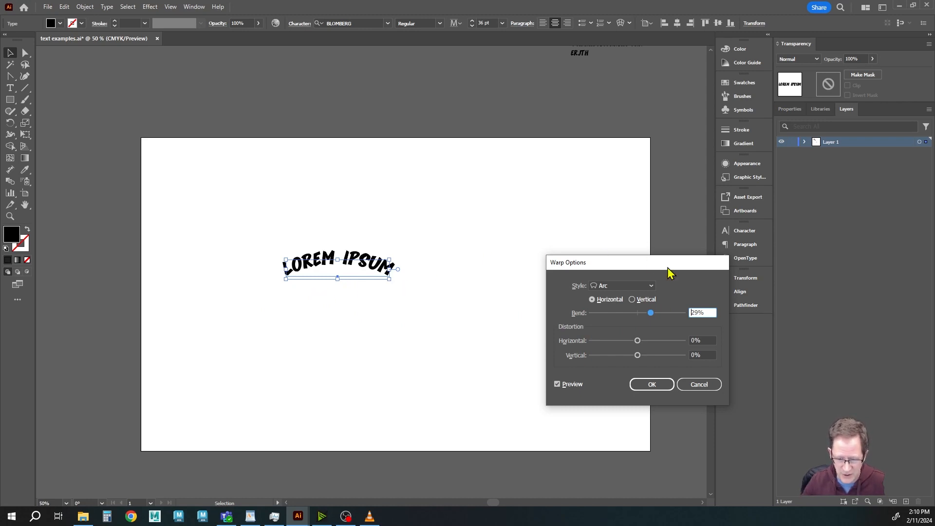
drag(651, 313, 684, 313)
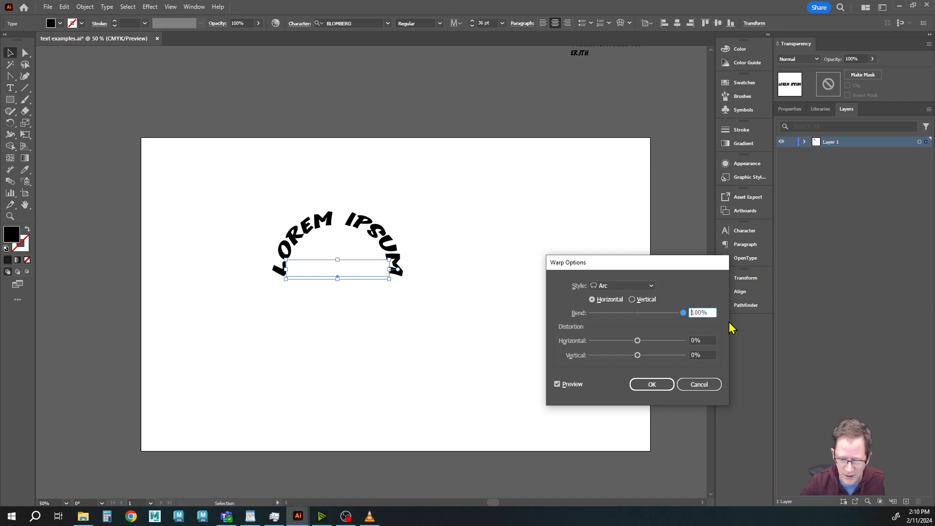
mouse_move(683, 313)
mouse_down()
mouse_move(661, 318)
mouse_move(684, 314)
mouse_up()
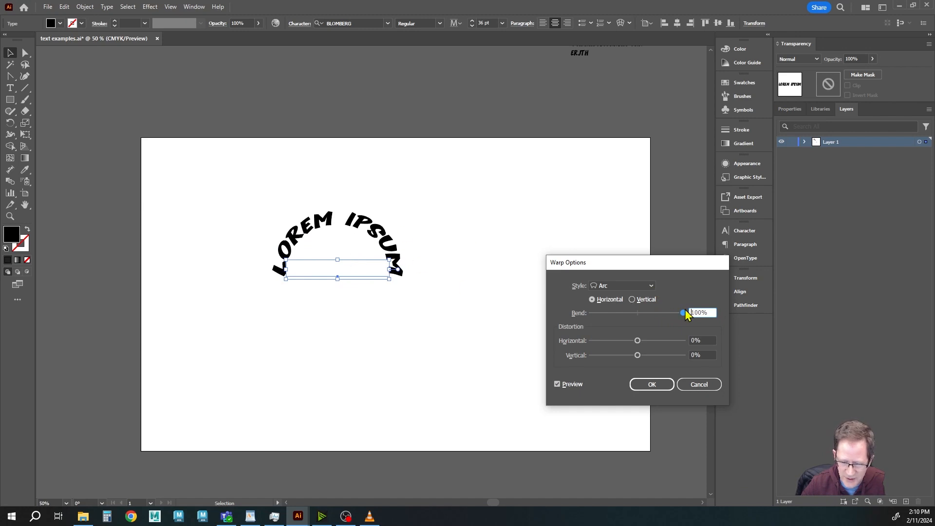
drag(684, 313, 659, 314)
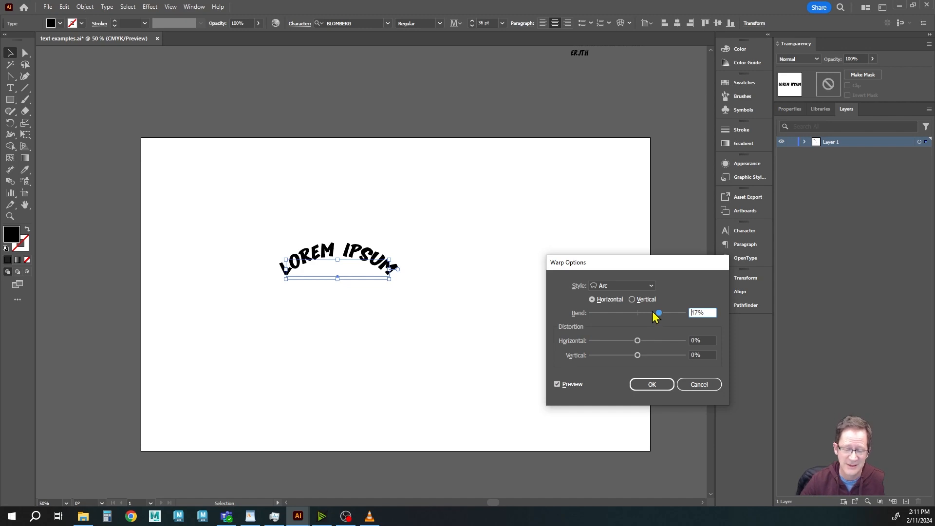
click(659, 314)
drag(658, 314, 656, 315)
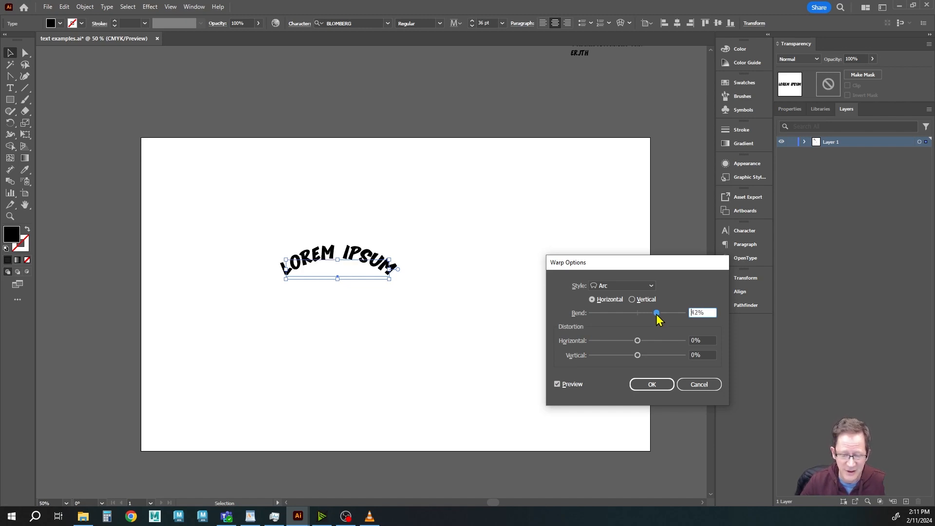
- Preview the Arc Lower warp style on the text with the bend at 31%
click(626, 287)
click(628, 310)
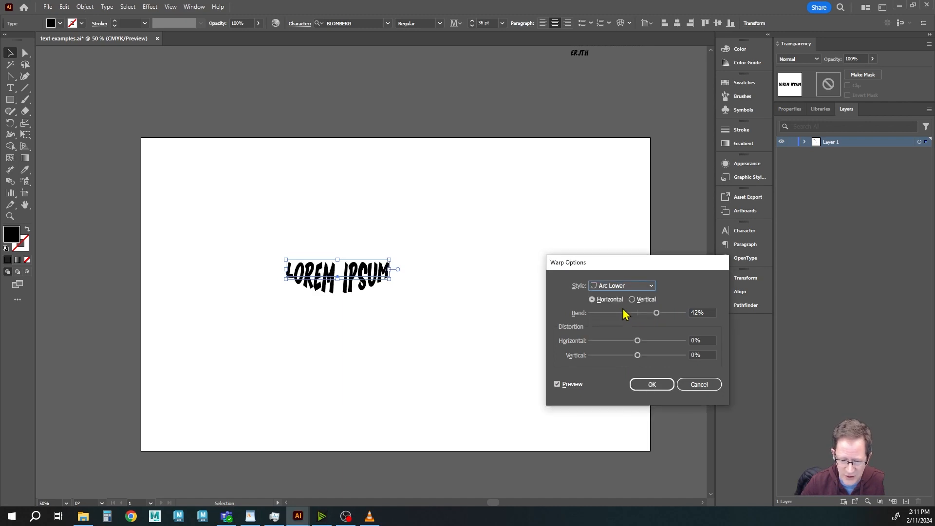
click(653, 313)
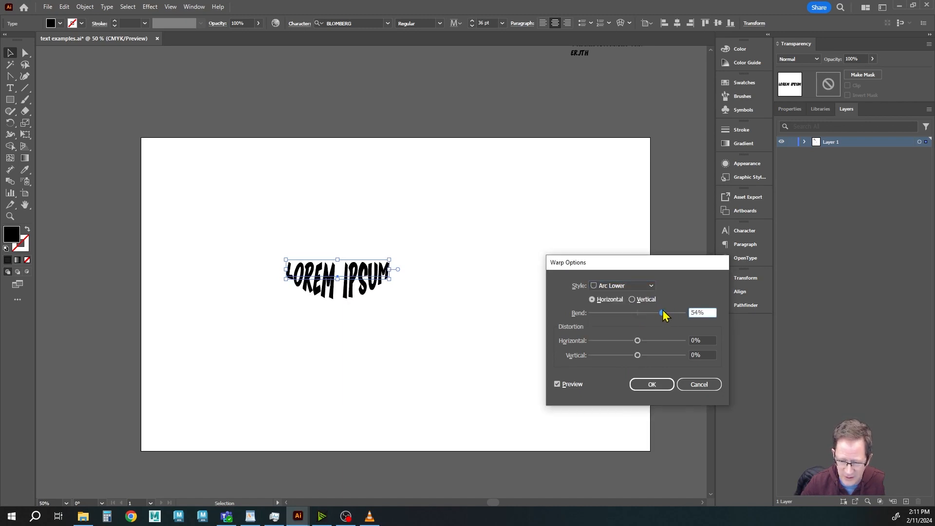
drag(652, 314, 651, 314)
- Preview the Bulge warp style with a 67% bend, and discard the warp effect
click(645, 286)
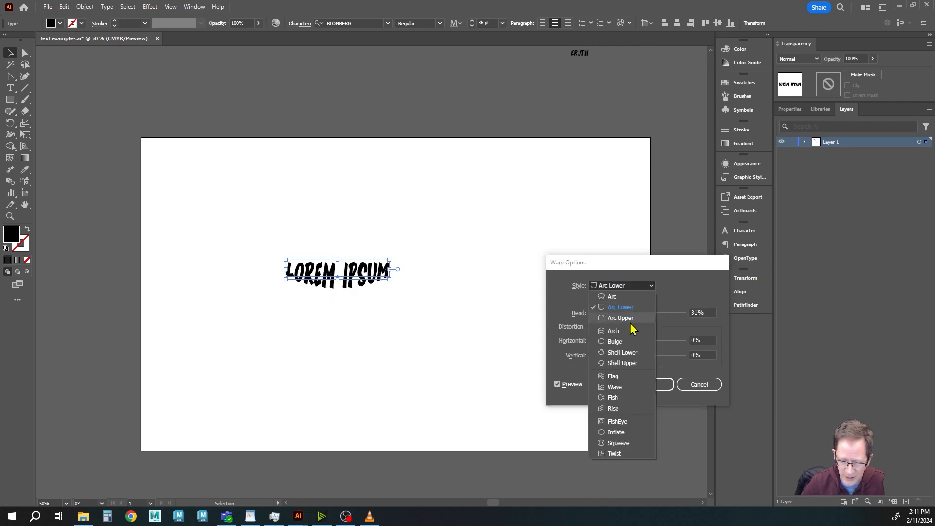
click(628, 343)
mouse_move(651, 313)
mouse_down()
mouse_move(691, 314)
mouse_move(668, 312)
mouse_up()
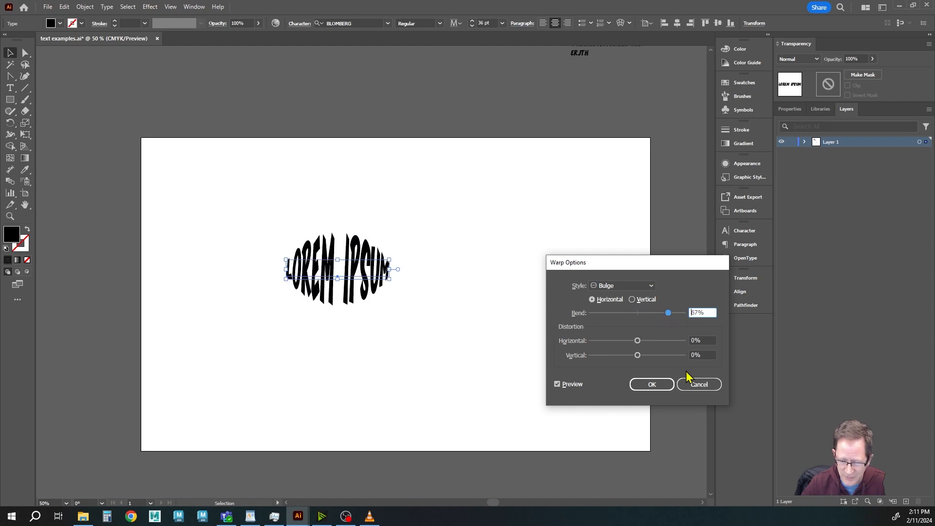
click(689, 384)
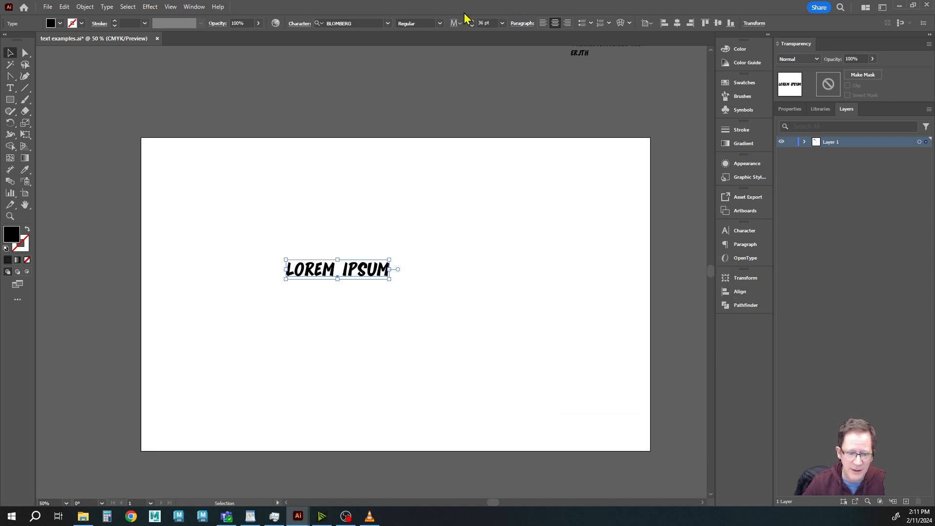
- Apply an envelope distort warp to the LOREM IPSUM text using the Arc style with an 88% bend
click(85, 7)
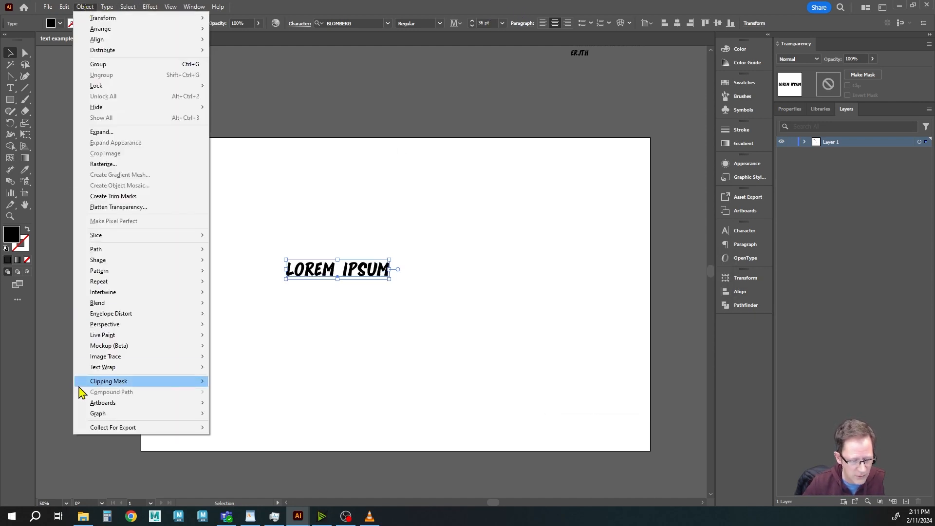
mouse_move(131, 321)
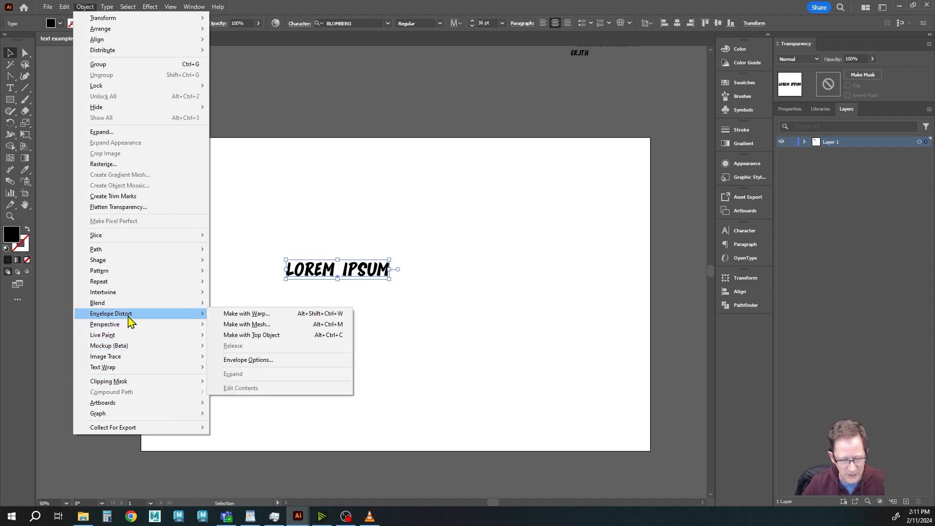
click(245, 314)
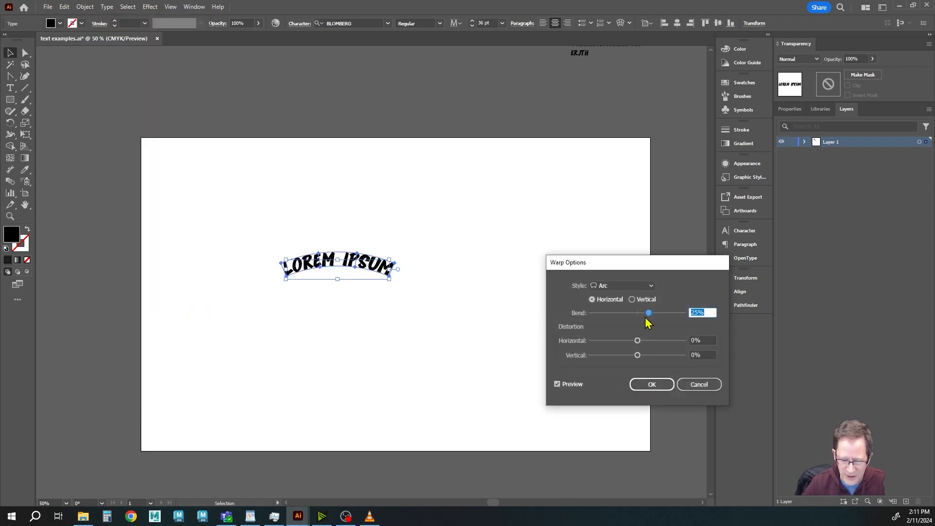
drag(650, 312, 679, 313)
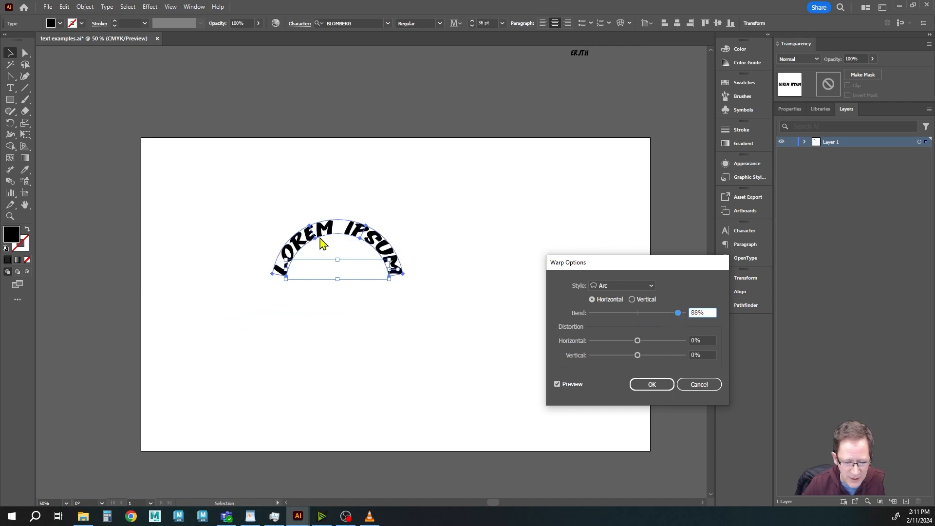
click(652, 384)
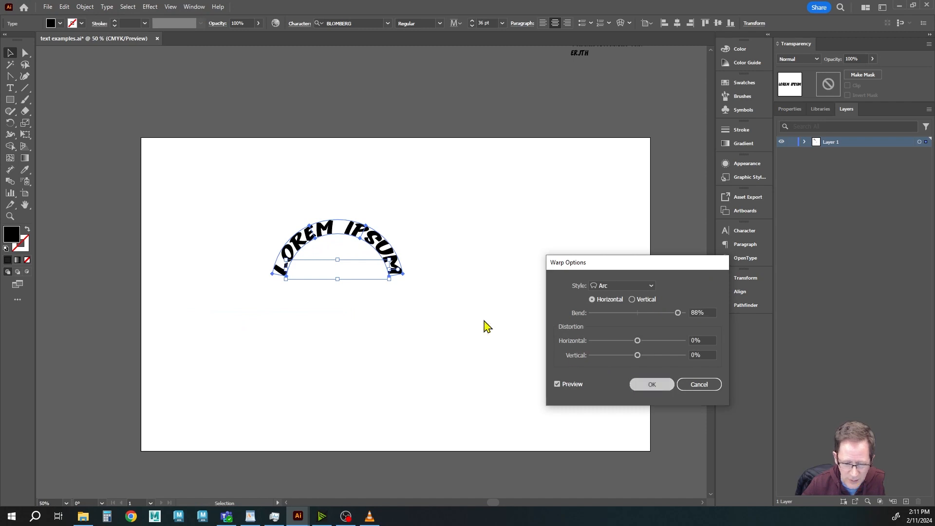
- Try pulling an inner mesh point of the text envelope down and inward, and undo both that edit and the envelope warp
key(a)
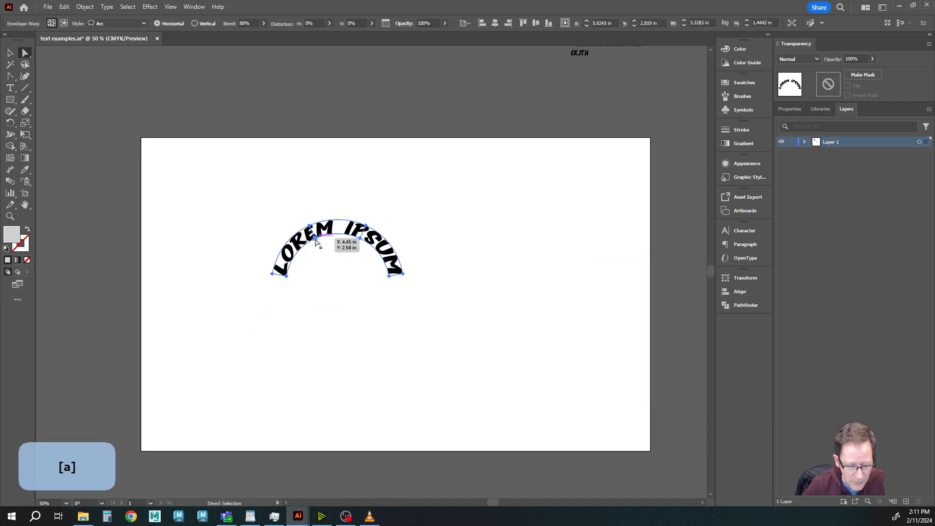
drag(315, 241, 324, 252)
key(ctrl)
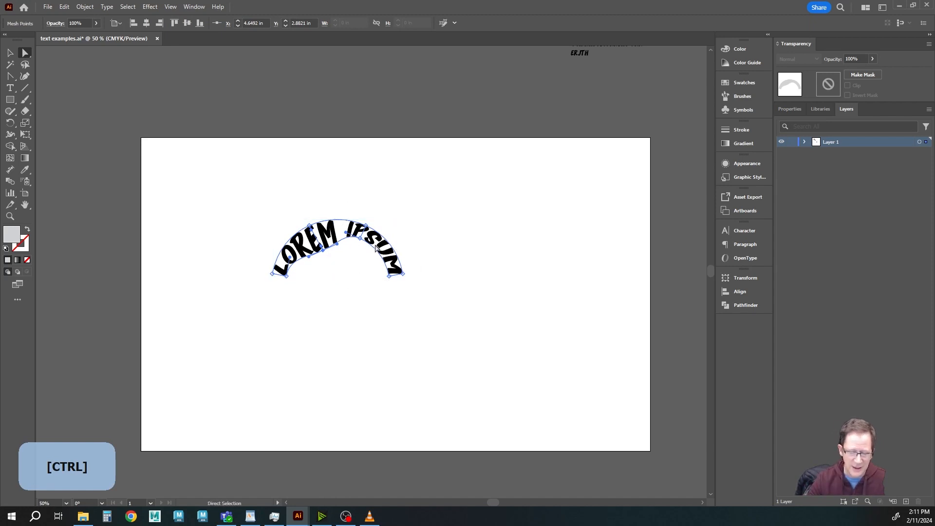
key(ctrl)
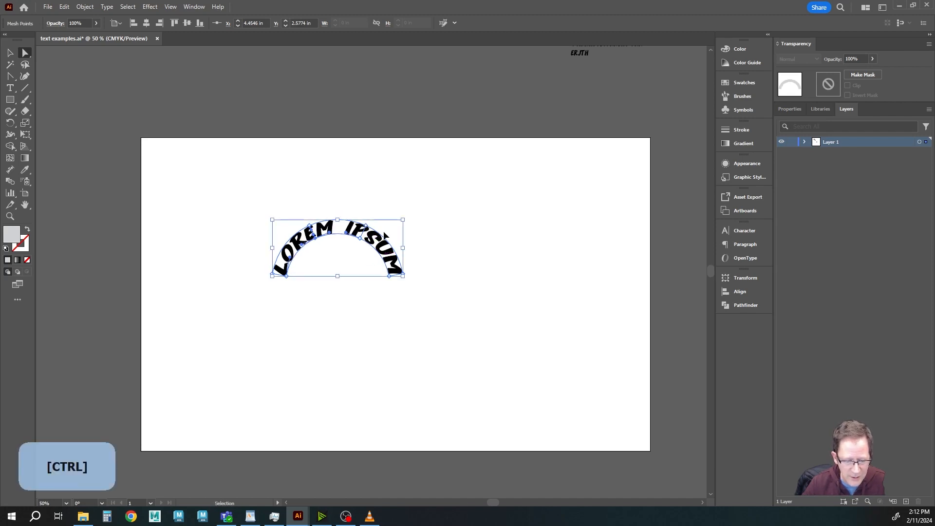
key(ctrl+z)
- Apply an envelope distort warp to the LOREM IPSUM text using the horizontal Arc style with a 35% bend
click(85, 7)
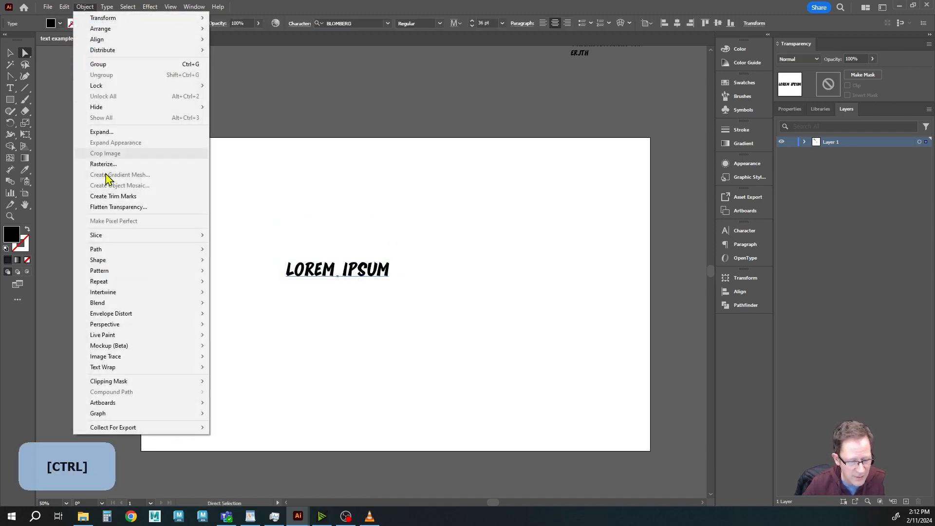
mouse_move(125, 313)
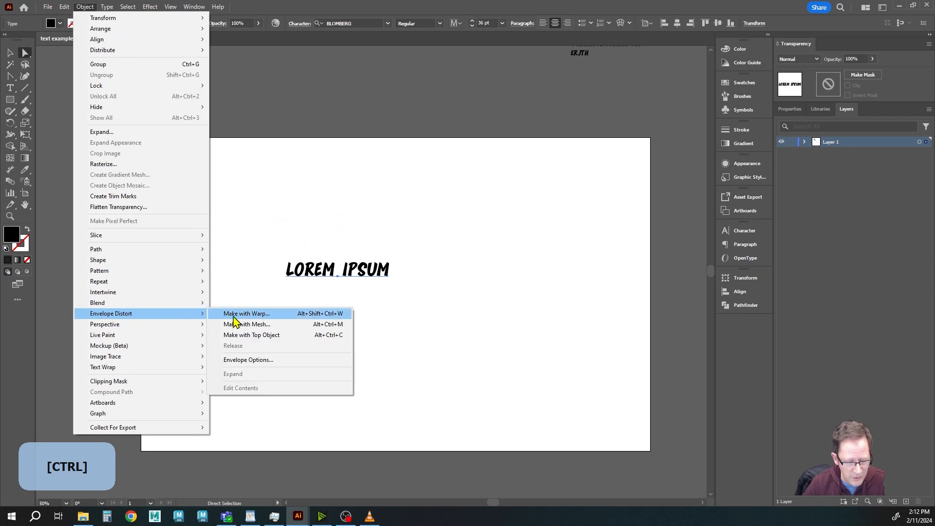
click(252, 316)
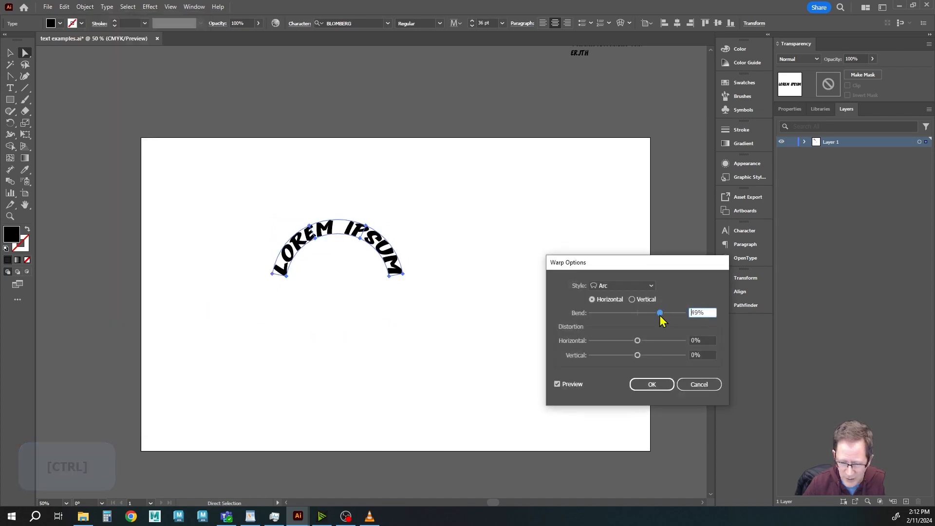
drag(660, 313, 654, 316)
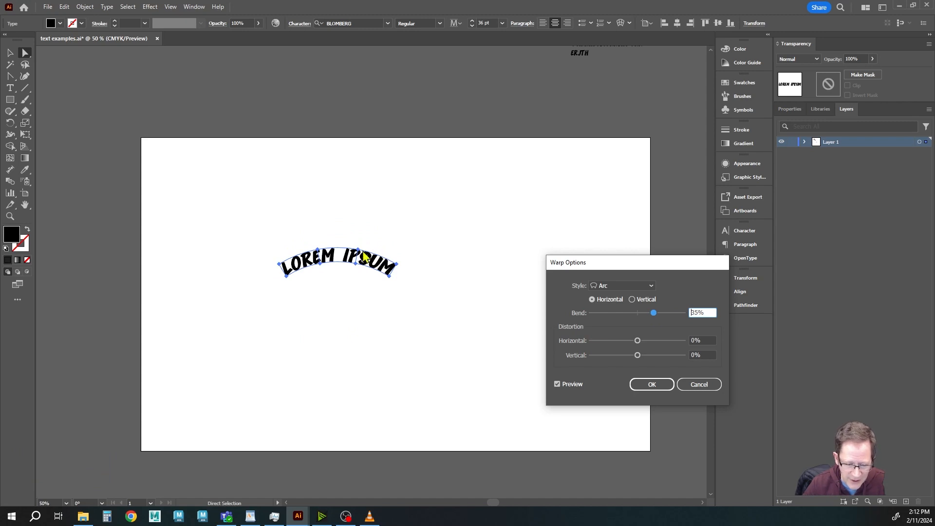
click(651, 384)
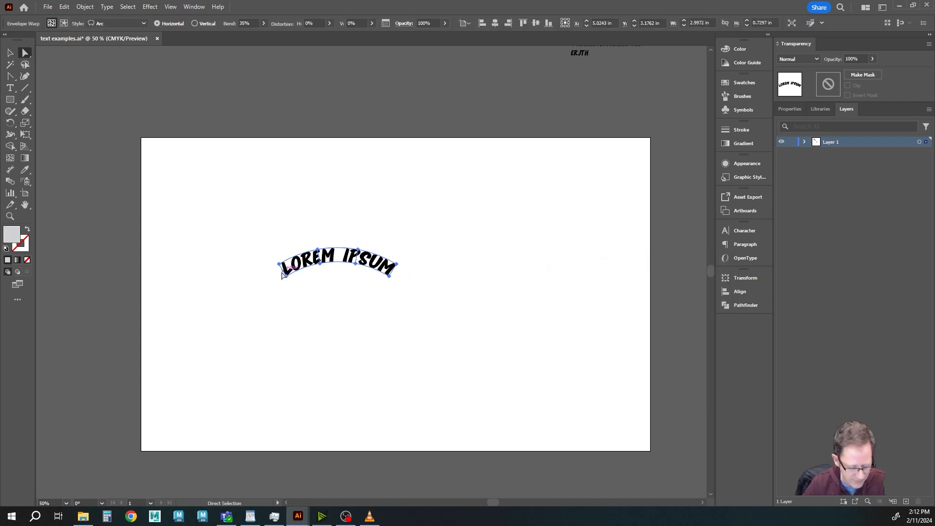
- Reshape the arched LOREM IPSUM envelope by adjusting its upper-left corner mesh point and the points and handles along its upper and lower edges
key(a)
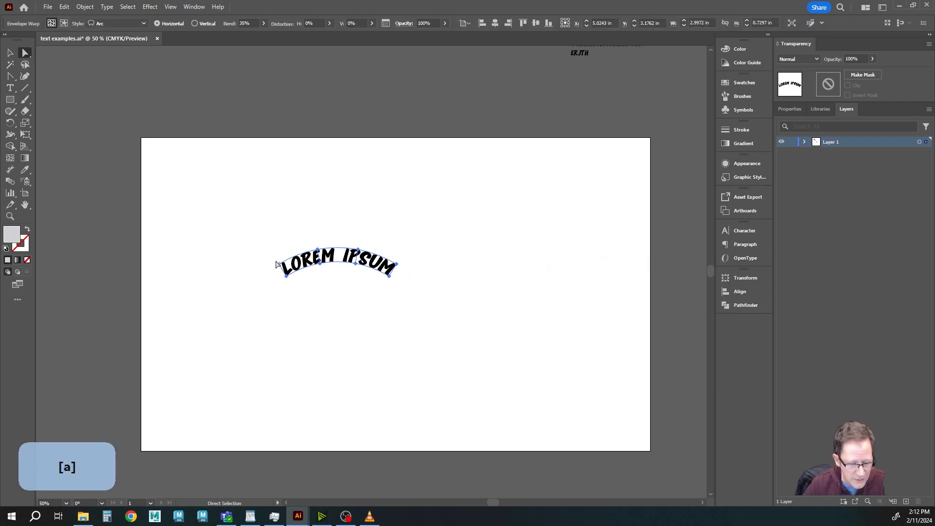
click(280, 264)
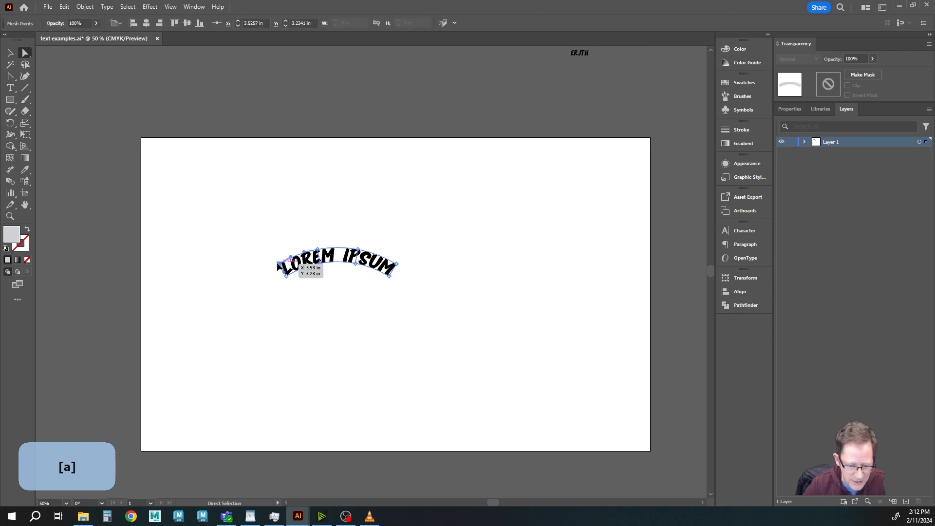
drag(280, 266, 318, 245)
drag(358, 248, 315, 242)
drag(353, 271, 283, 277)
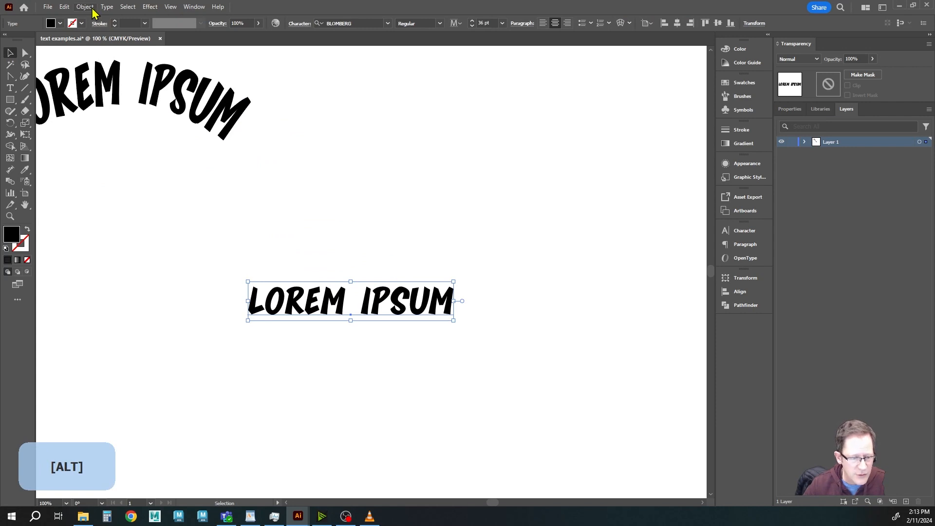
- Apply an envelope distort mesh with 3 rows and 3 columns to the straight LOREM IPSUM text
click(85, 7)
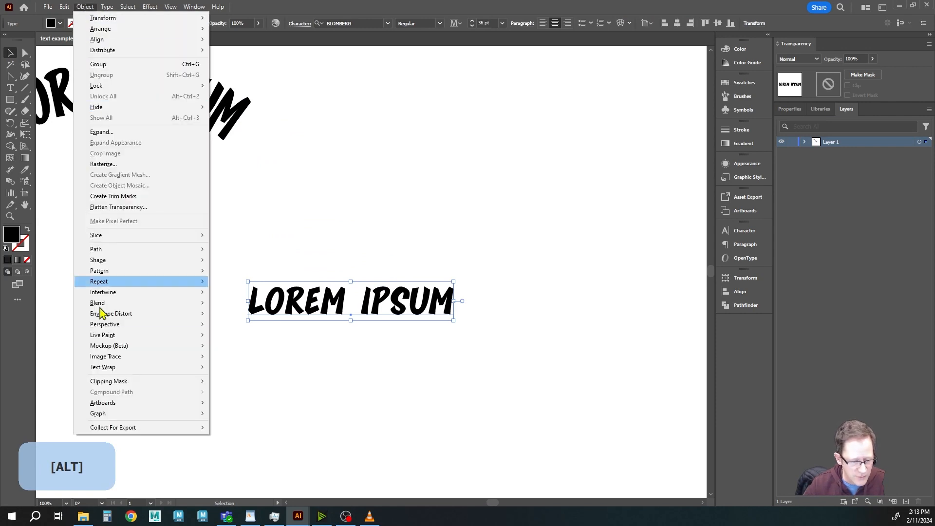
mouse_move(119, 314)
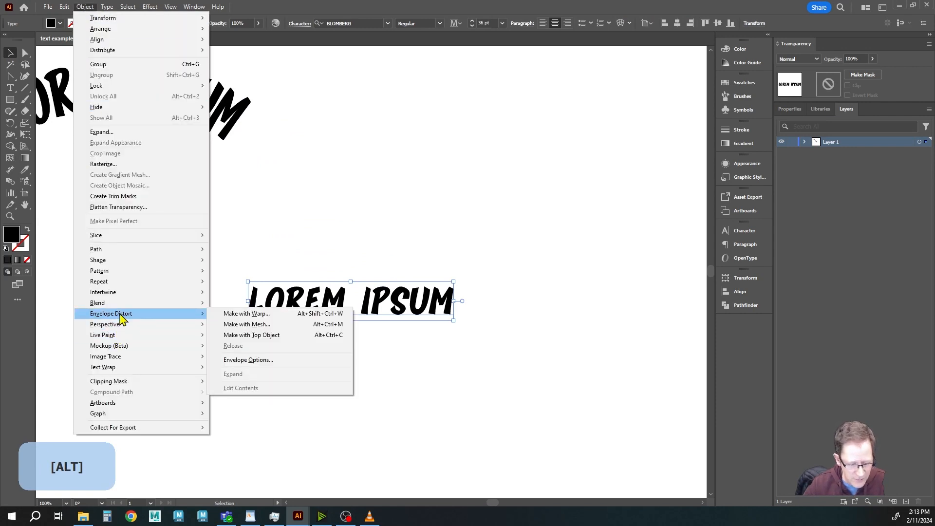
click(249, 325)
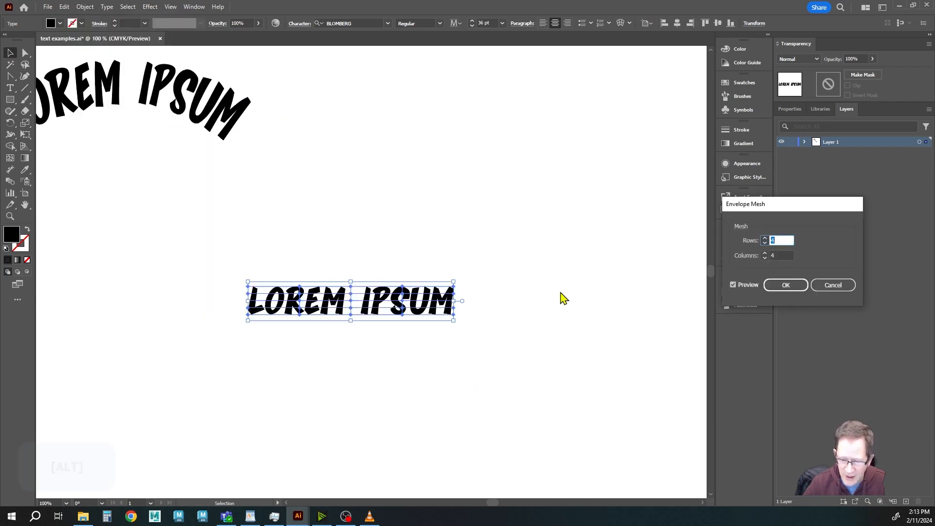
drag(774, 207, 567, 188)
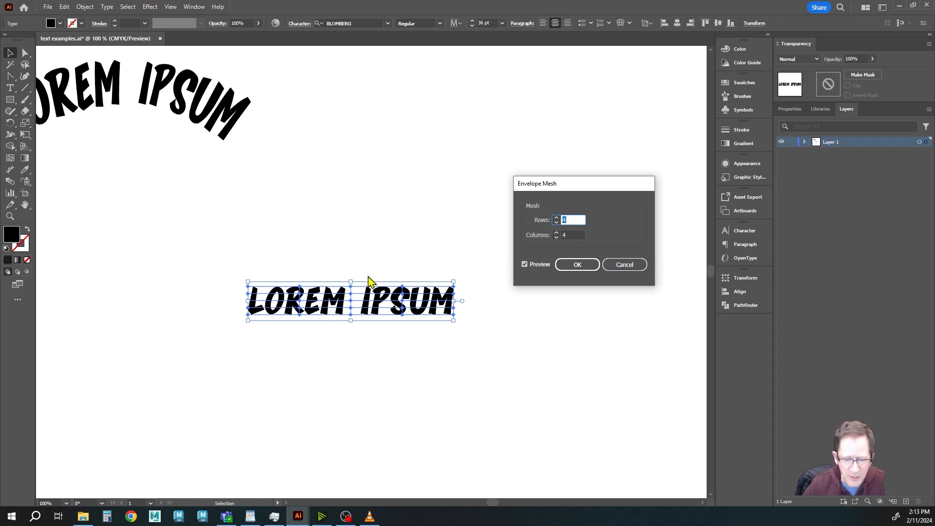
click(556, 223)
click(556, 238)
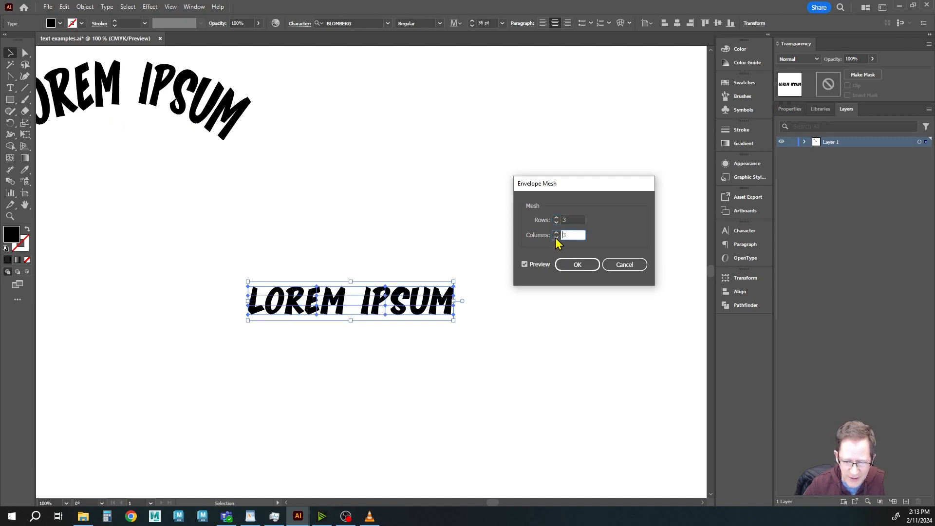
click(556, 238)
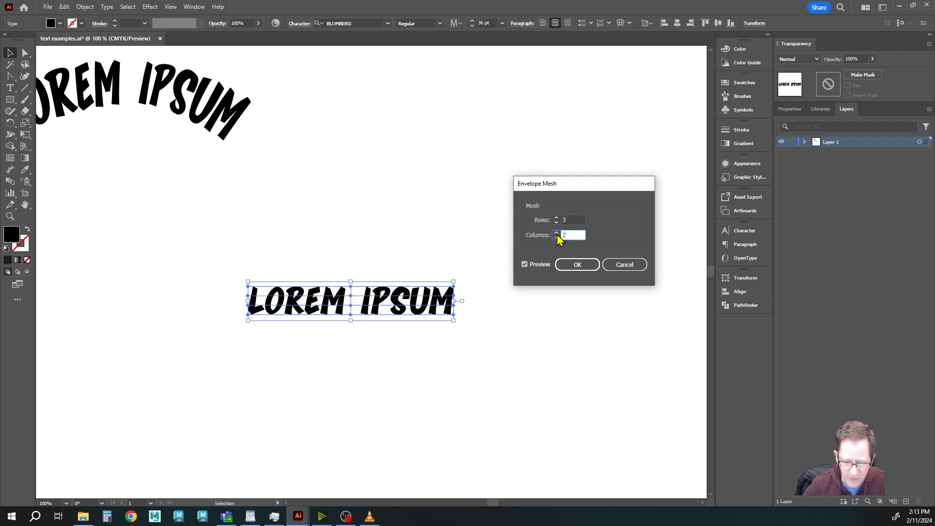
click(556, 233)
click(556, 233)
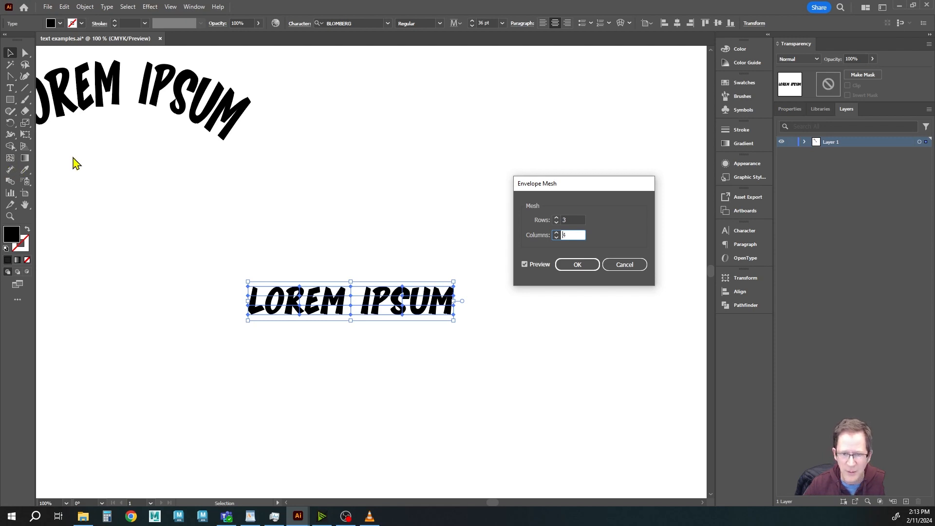
click(556, 237)
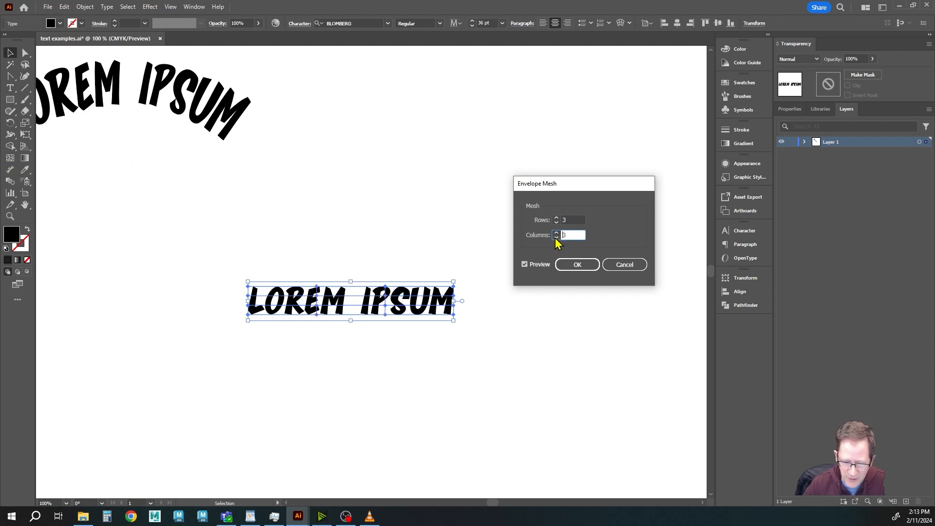
click(578, 264)
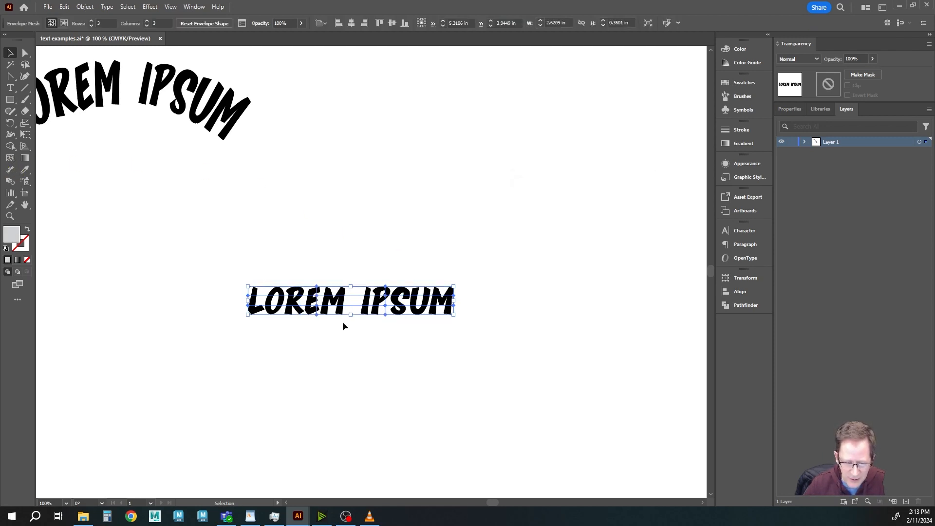
- Raise the top mesh point above IPSUM to bulge the text upward, and nudge the inner point beneath it upward
scroll(391, 316, up, 2)
scroll(391, 316, down, 1)
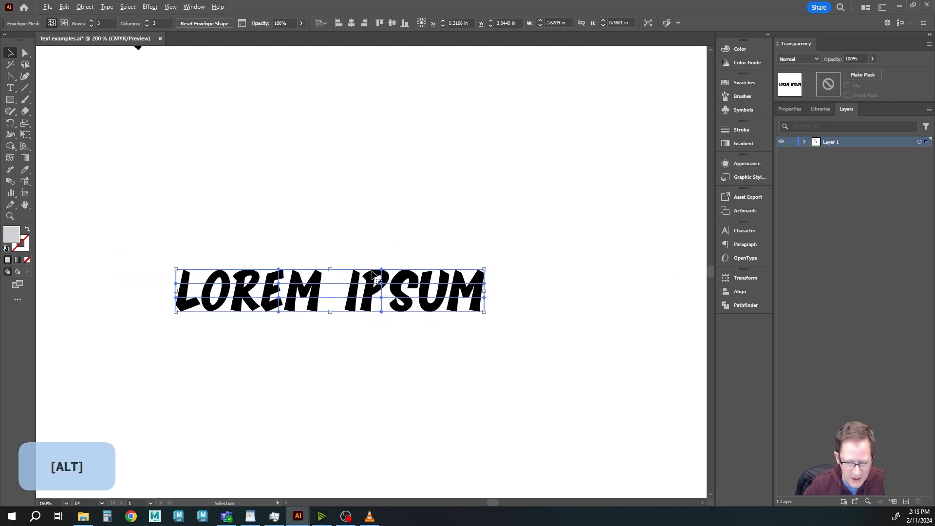
key(a)
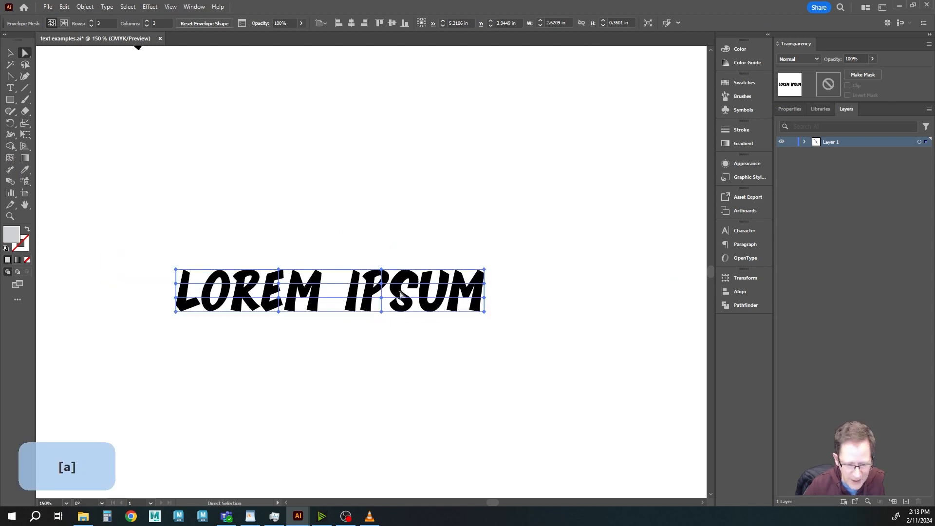
click(381, 269)
drag(383, 274, 381, 244)
click(382, 283)
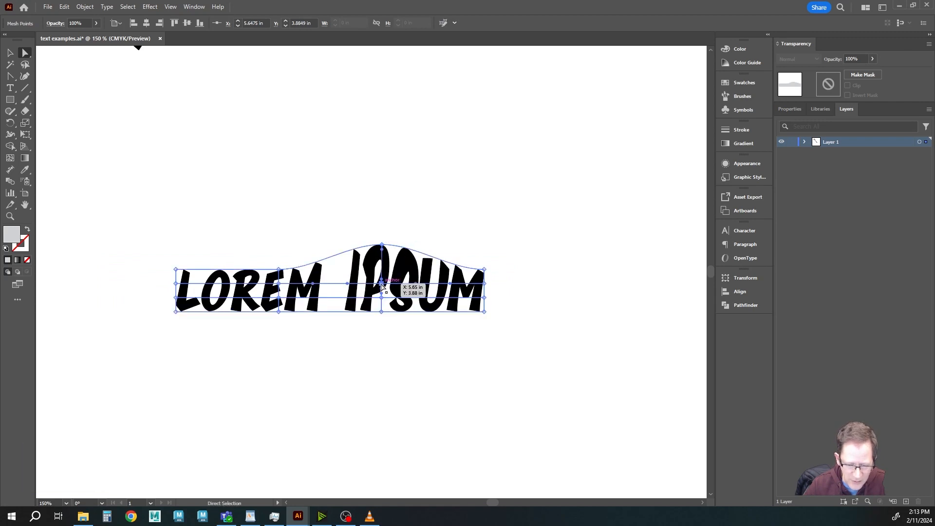
drag(382, 282, 381, 275)
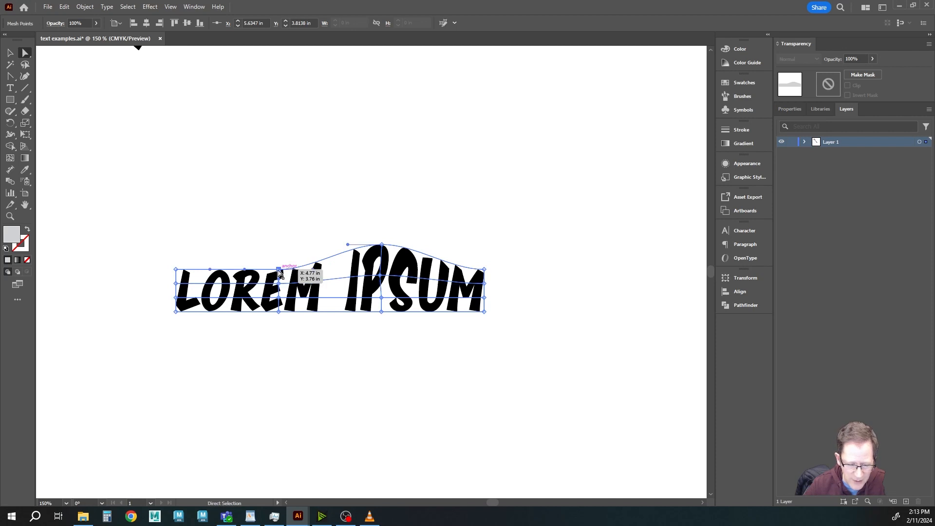
- Raise the two upper mesh points of the column through LOREM, and reshape the envelope's left and right edges by moving their points
drag(279, 271, 276, 252)
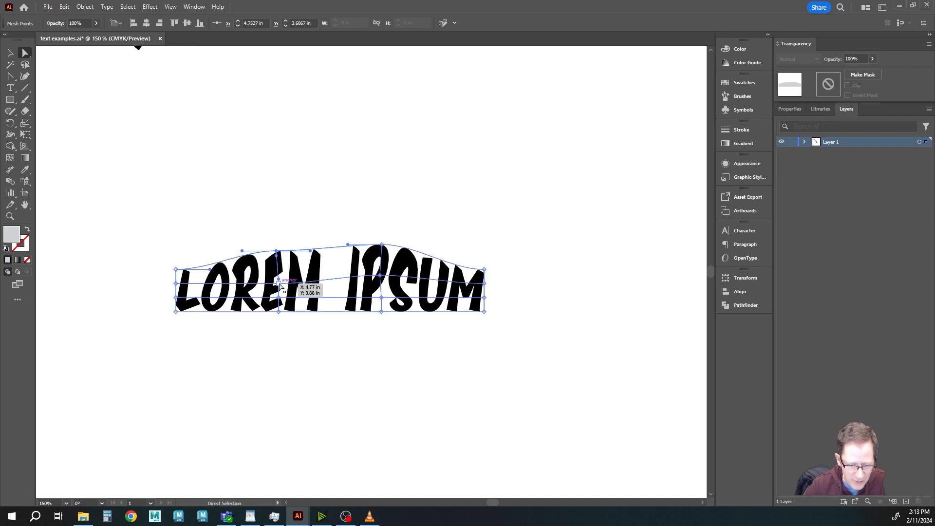
drag(279, 284, 278, 279)
mouse_move(181, 287)
mouse_down()
mouse_move(184, 271)
mouse_move(174, 275)
mouse_up()
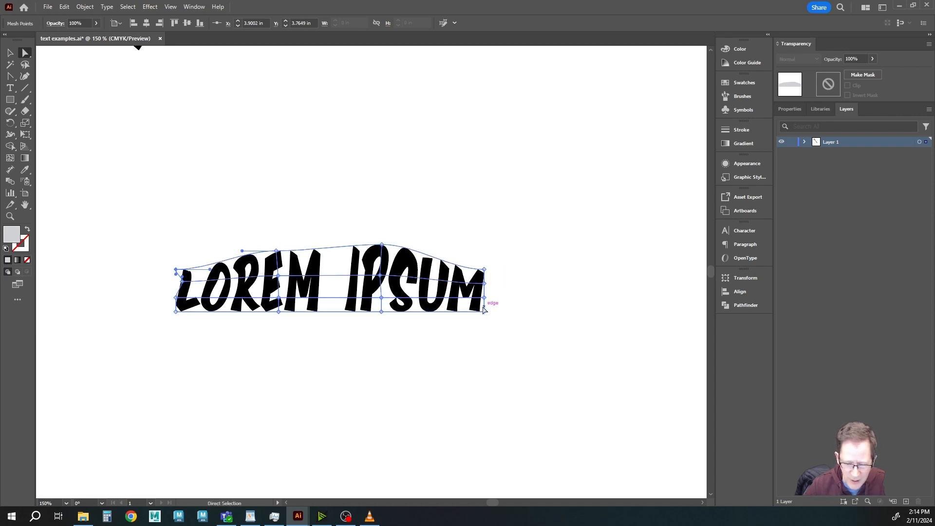
drag(484, 310, 486, 286)
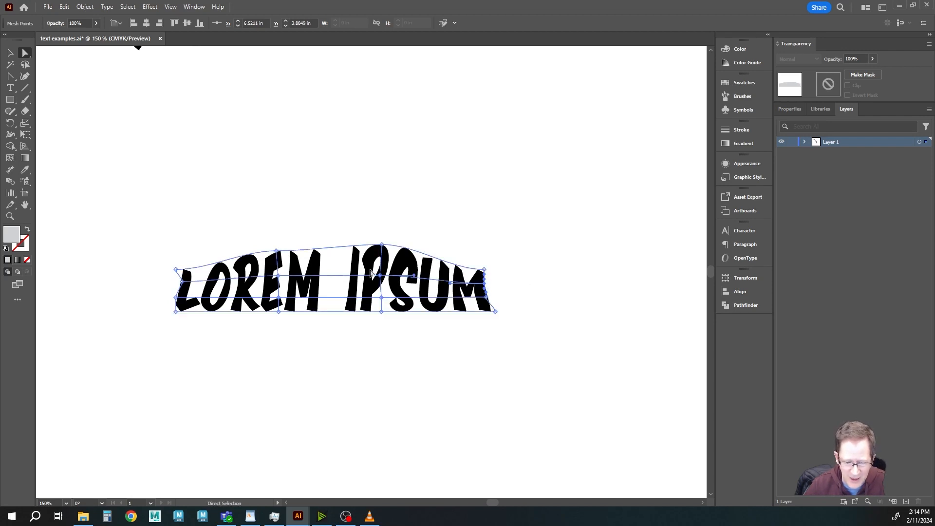
- Examine the direction handles of the two inner mesh points in the IPSUM column
click(382, 277)
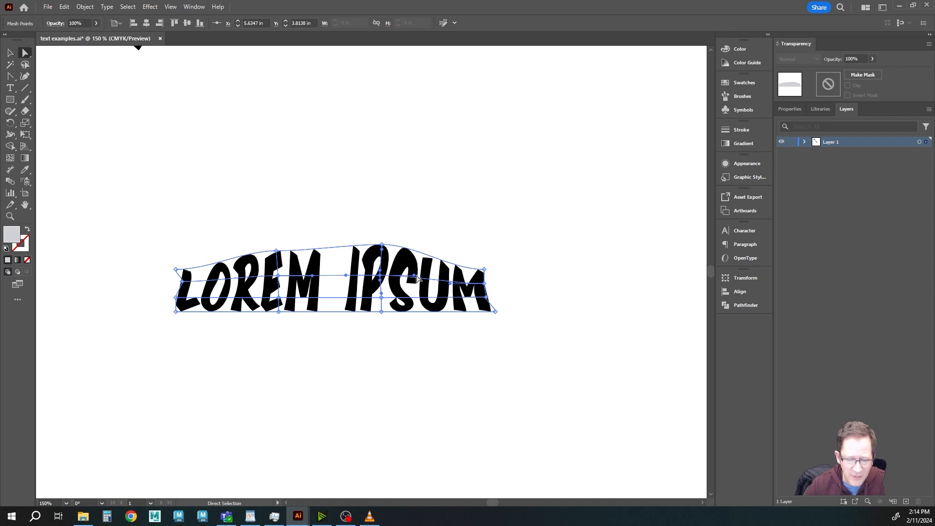
mouse_move(414, 278)
mouse_down()
mouse_move(444, 286)
mouse_move(412, 279)
mouse_up()
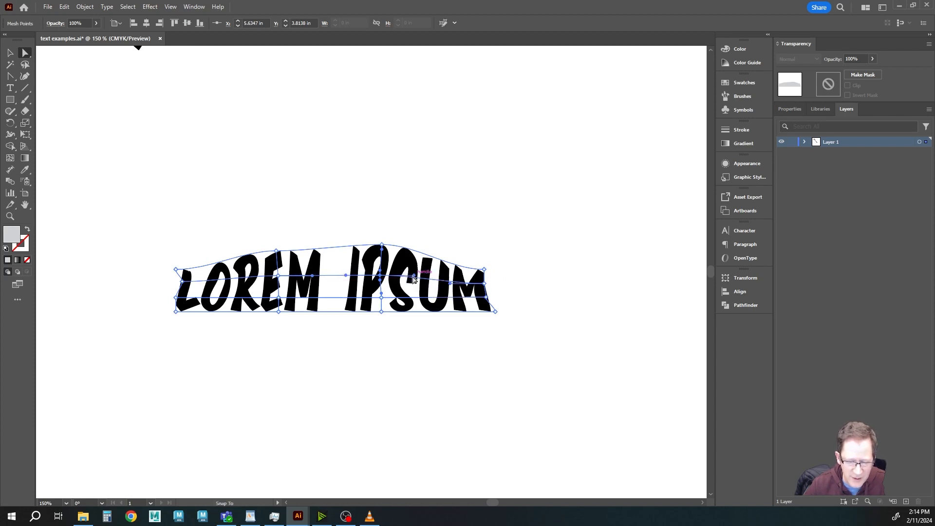
click(382, 298)
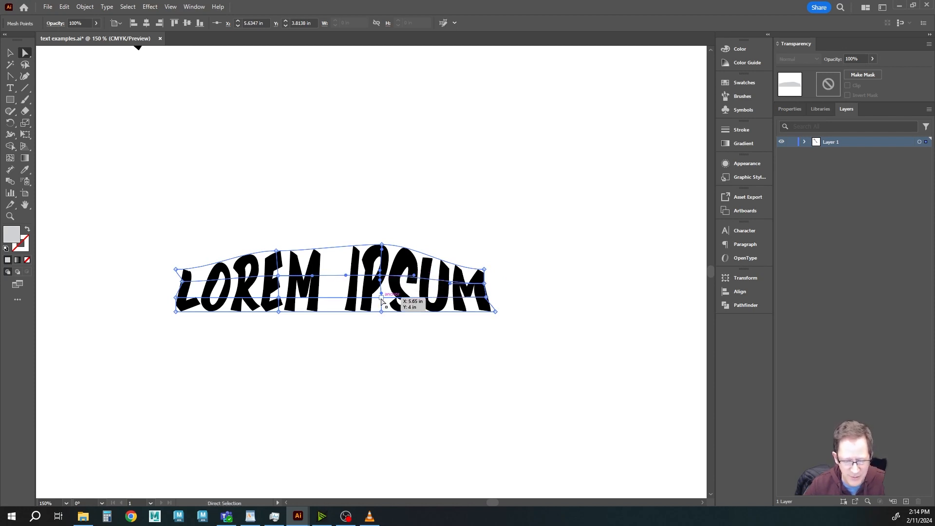
mouse_move(382, 298)
mouse_down()
mouse_move(373, 305)
mouse_move(390, 299)
mouse_move(380, 299)
mouse_up()
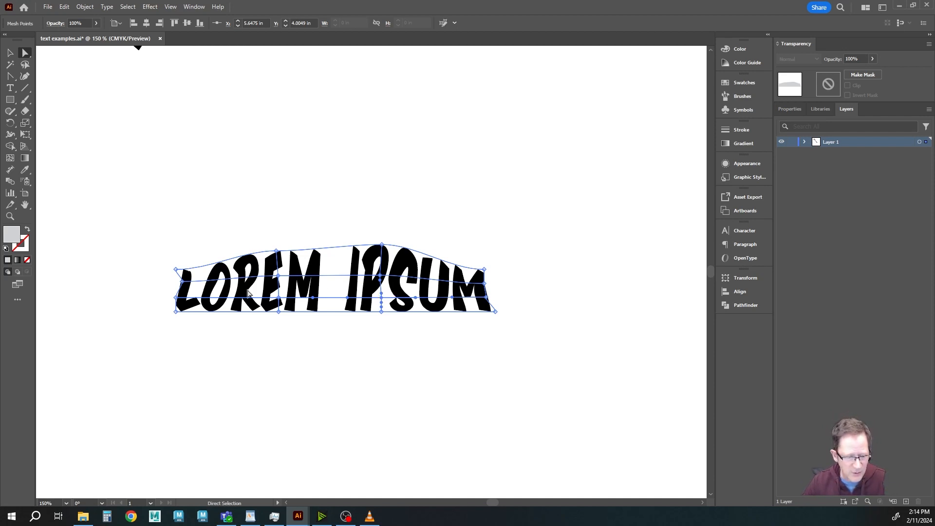
- Straighten the envelope's left edge at its upper inner point, and smooth the top curve using the handles of its two middle points
drag(183, 283, 227, 289)
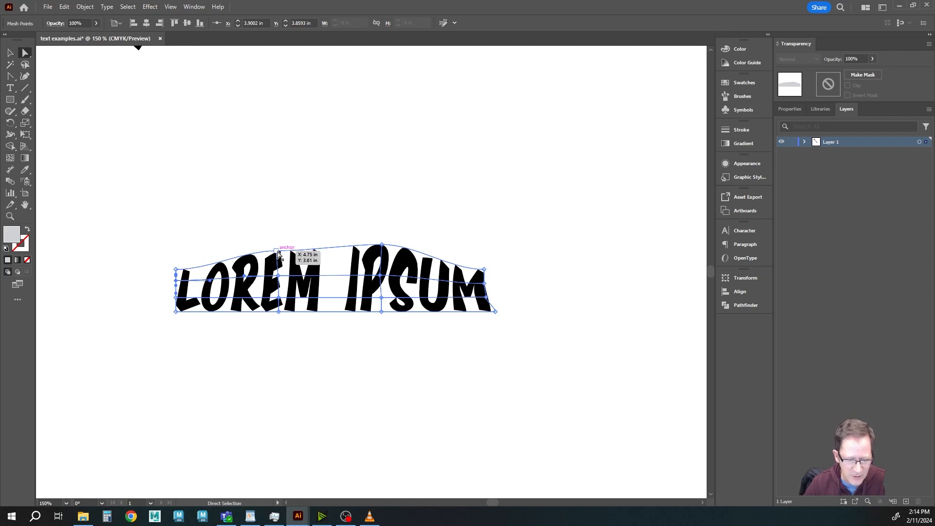
drag(311, 251, 312, 250)
click(383, 246)
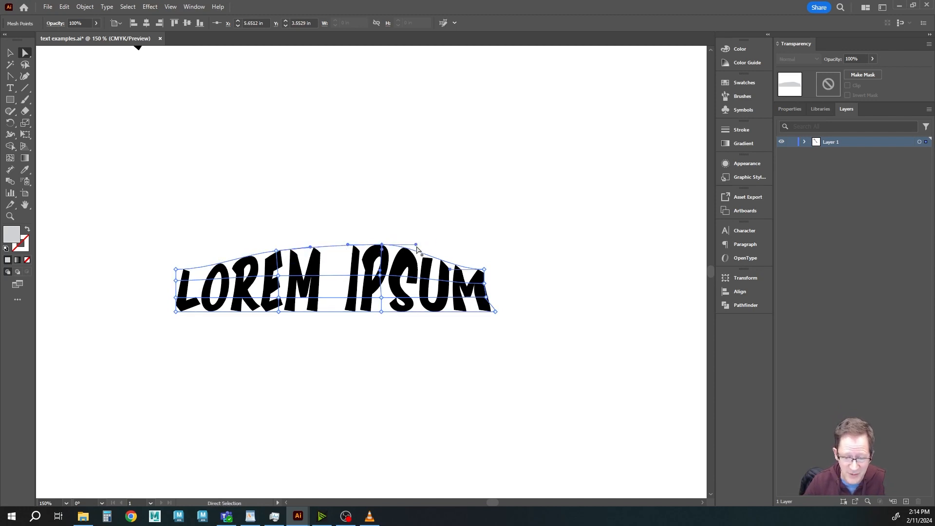
drag(414, 248, 414, 249)
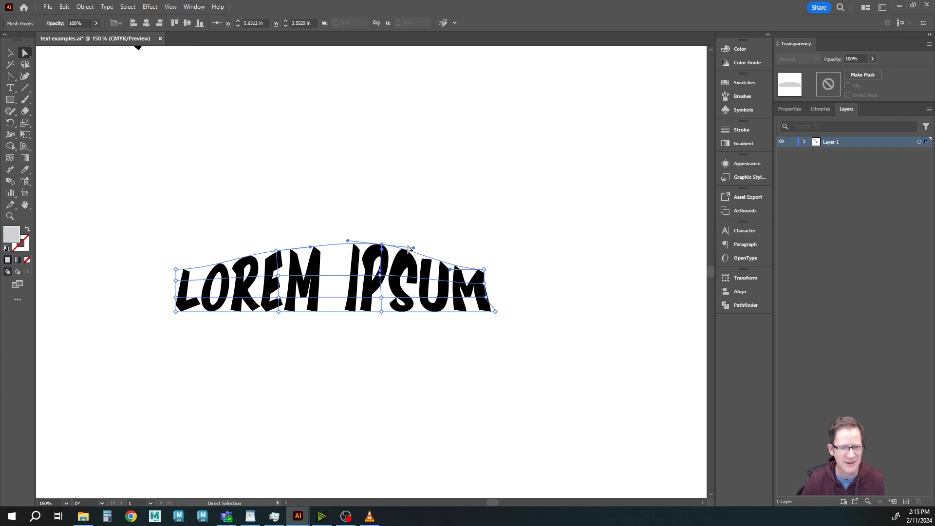
click(383, 245)
- Pull the bottom mesh point below IPSUM downward, and move the whole mesh-distorted text up the artboard
drag(381, 312, 384, 331)
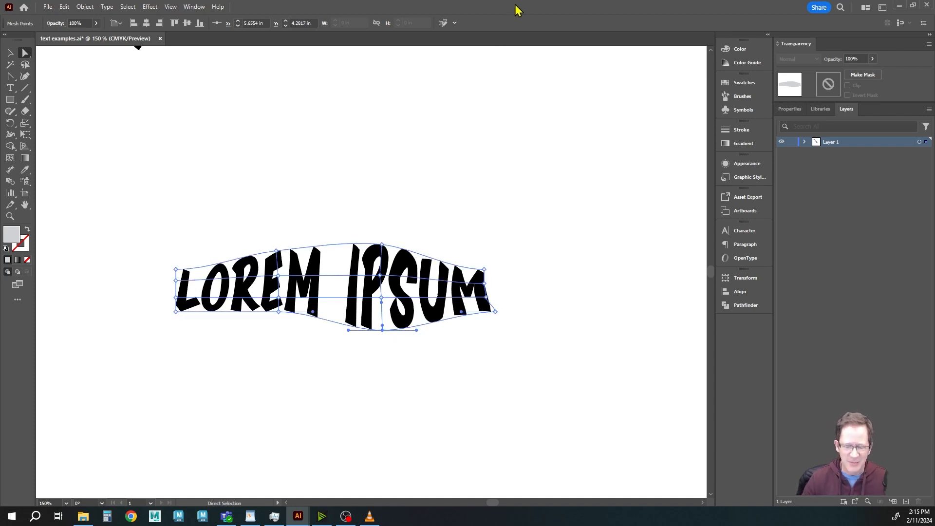
click(10, 52)
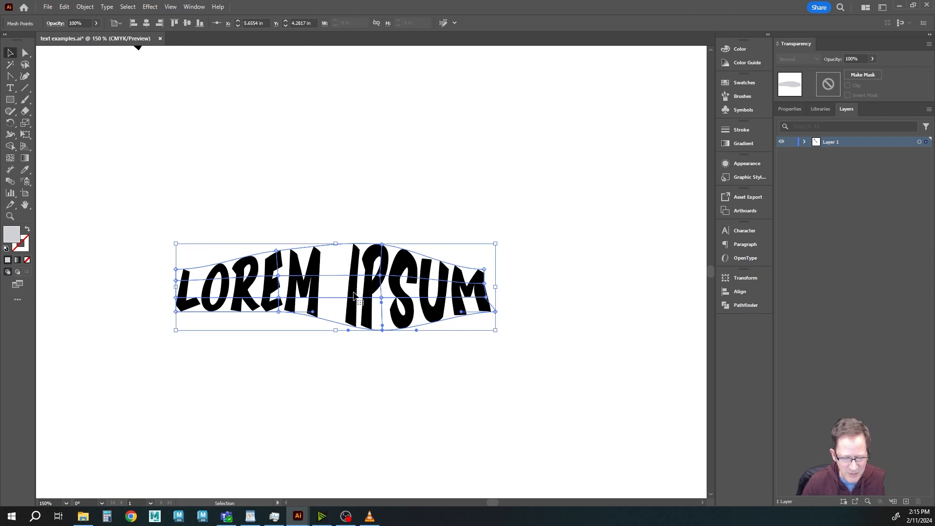
drag(359, 306, 365, 155)
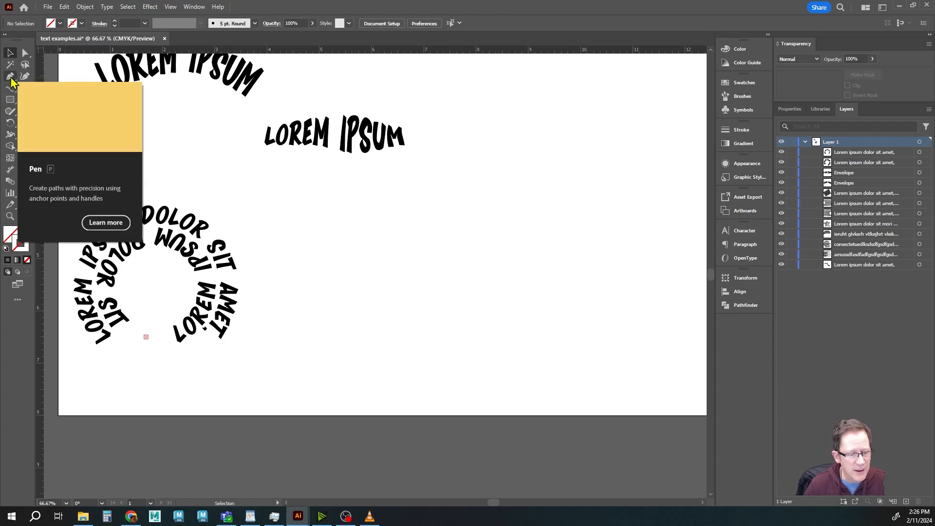
- Draw a square about 1.55 in wide in the empty area below the mesh-distorted text and move it down and right
click(11, 102)
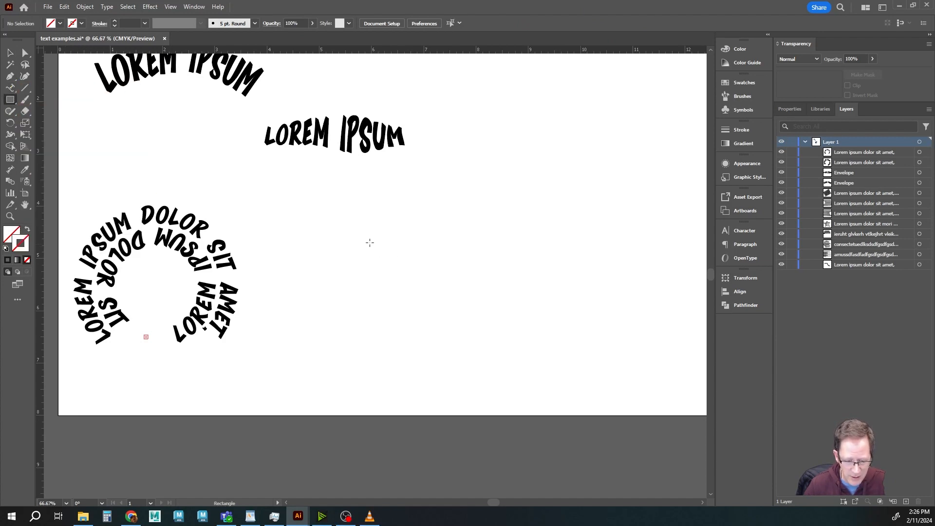
drag(374, 231, 415, 262)
key(v)
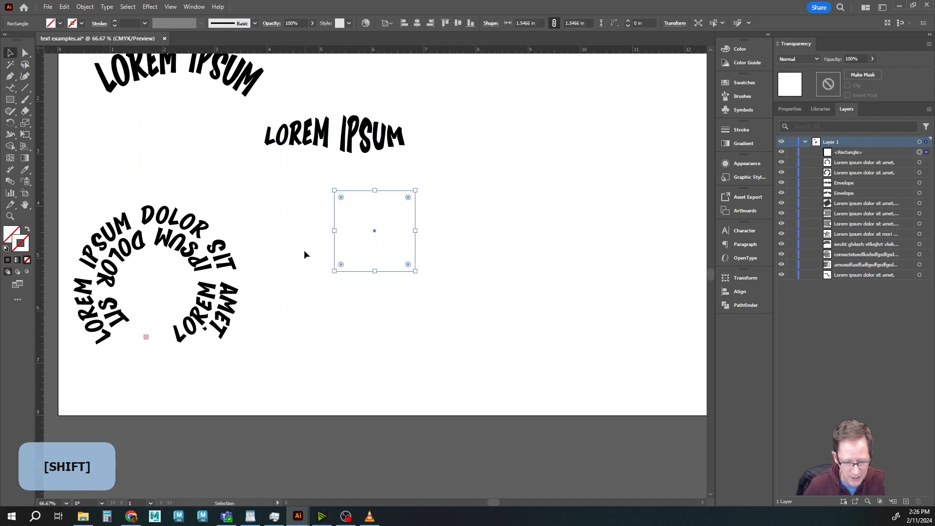
drag(374, 234, 436, 289)
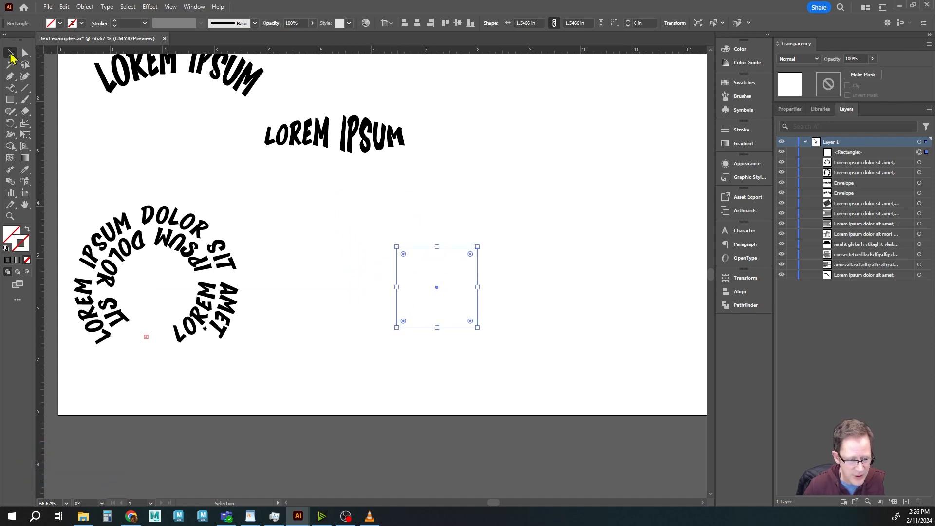
- Give the square a near-black 1 pt stroke (231F20) with no fill
click(8, 261)
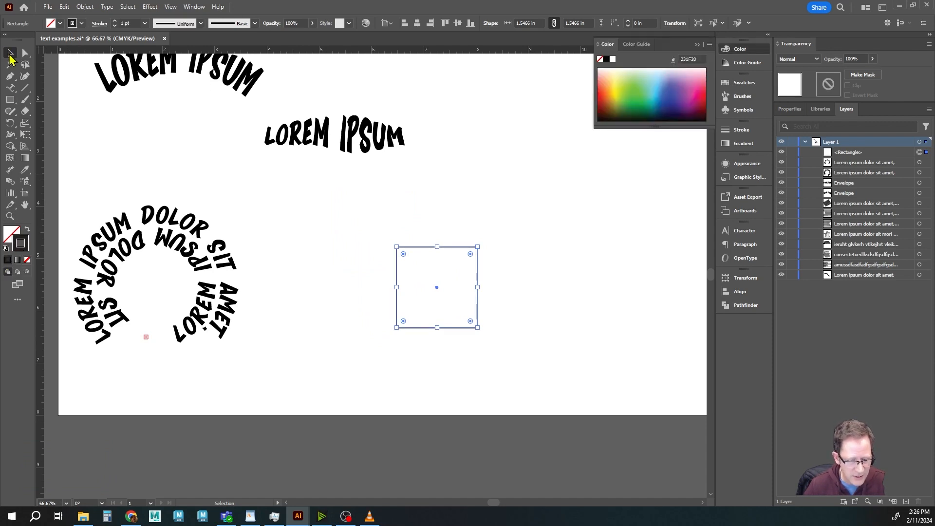
click(477, 209)
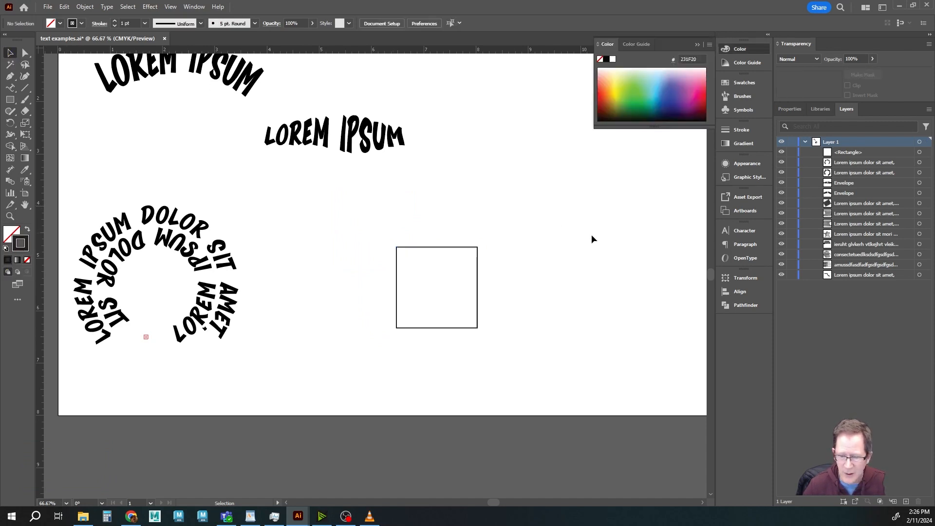
click(697, 45)
- Bend the square's right side outward into a symmetrical semicircular curve
key(p)
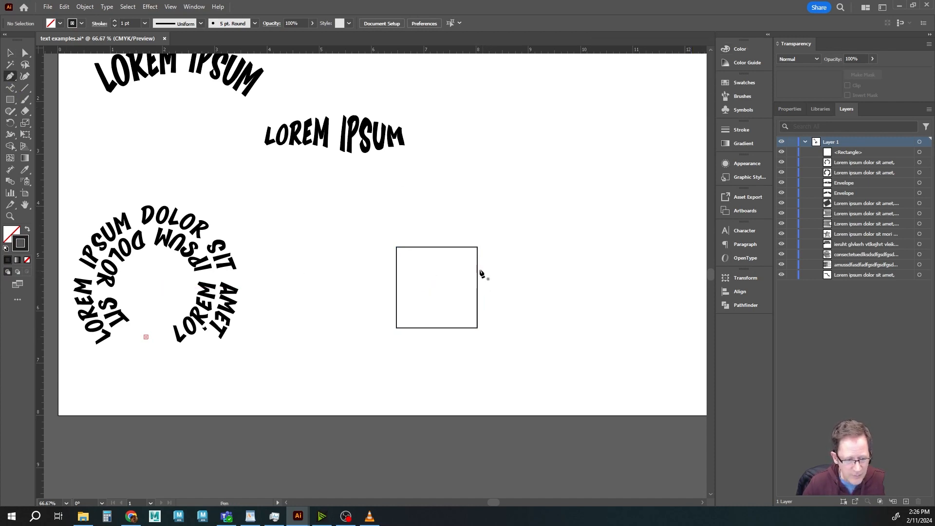
key(v)
click(478, 302)
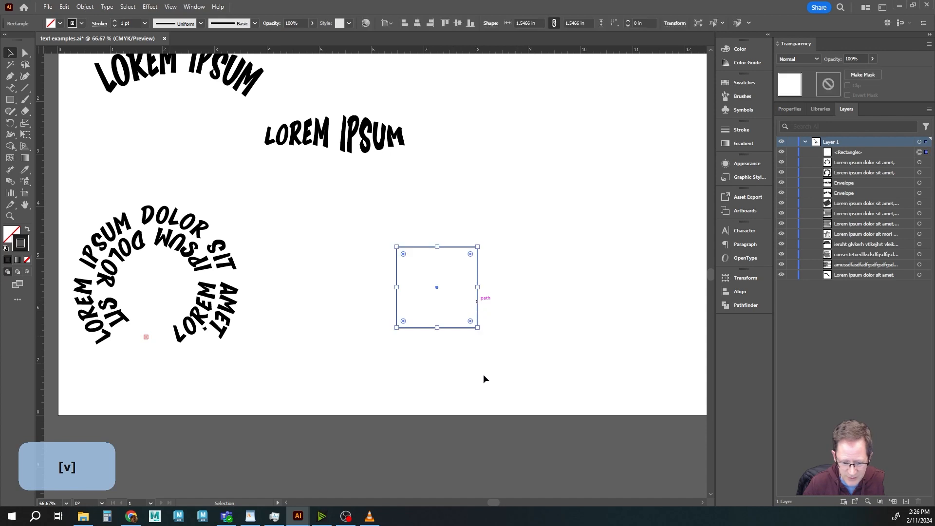
key(p)
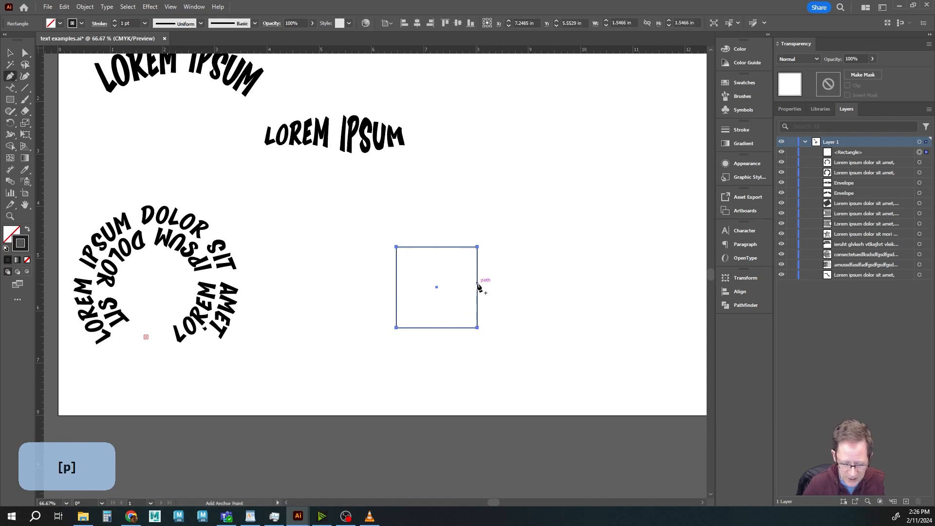
key(alt)
drag(477, 288, 516, 287)
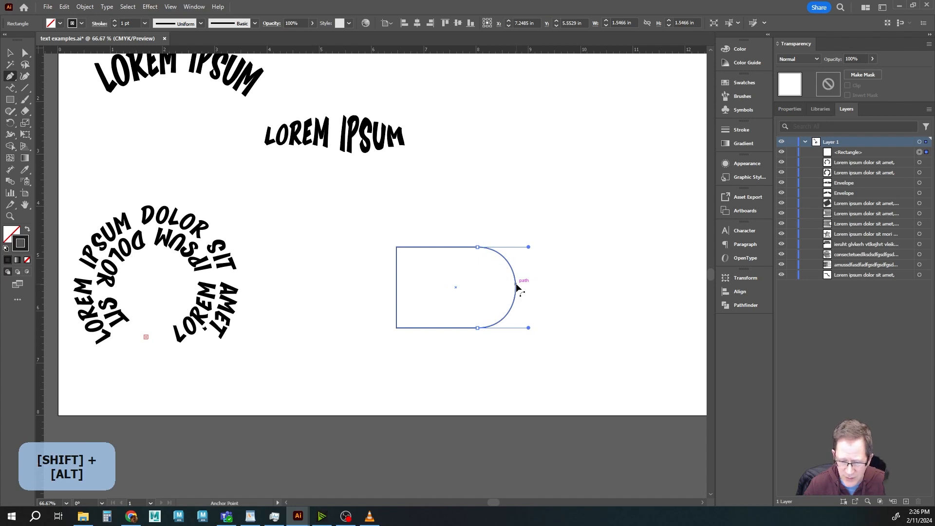
drag(517, 288, 521, 288)
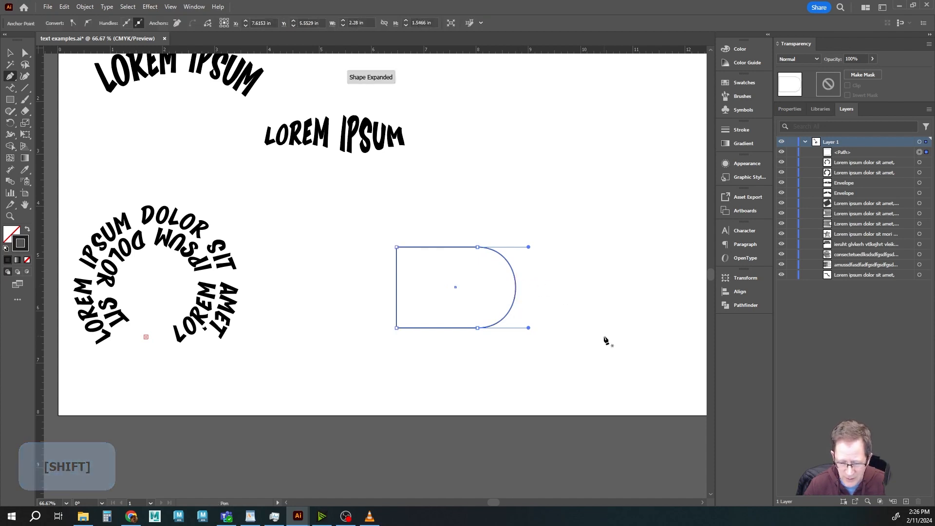
- Rotate the shape 45° counterclockwise and bend its upper-left side outward into a matching curve to form a heart
key(v)
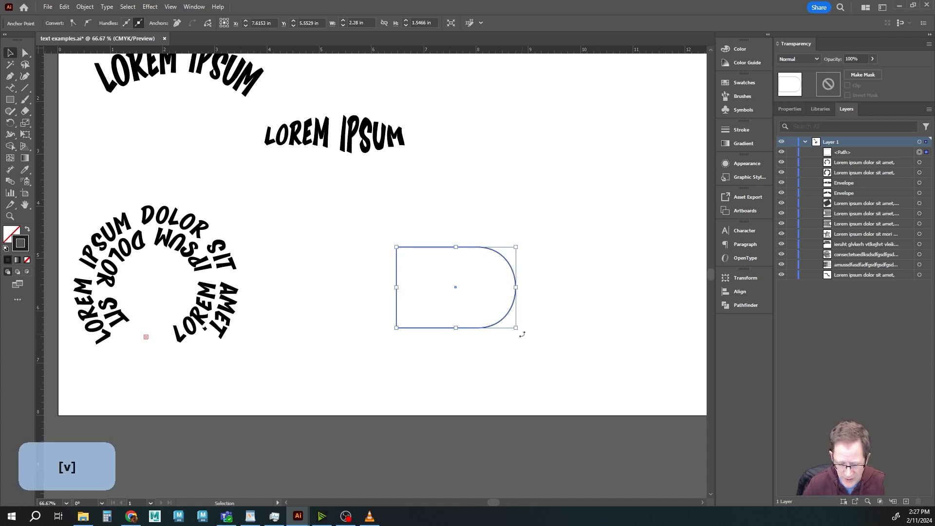
drag(522, 335, 534, 292)
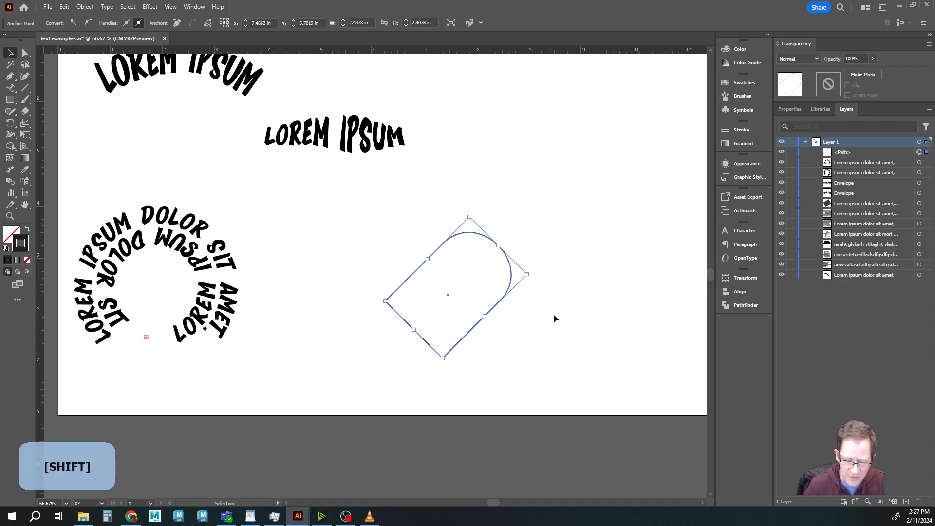
key(p)
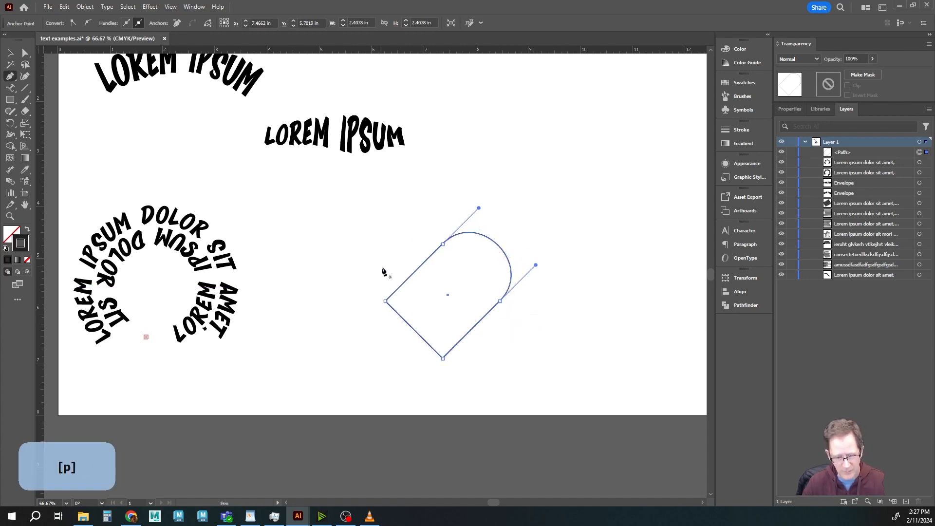
key(alt)
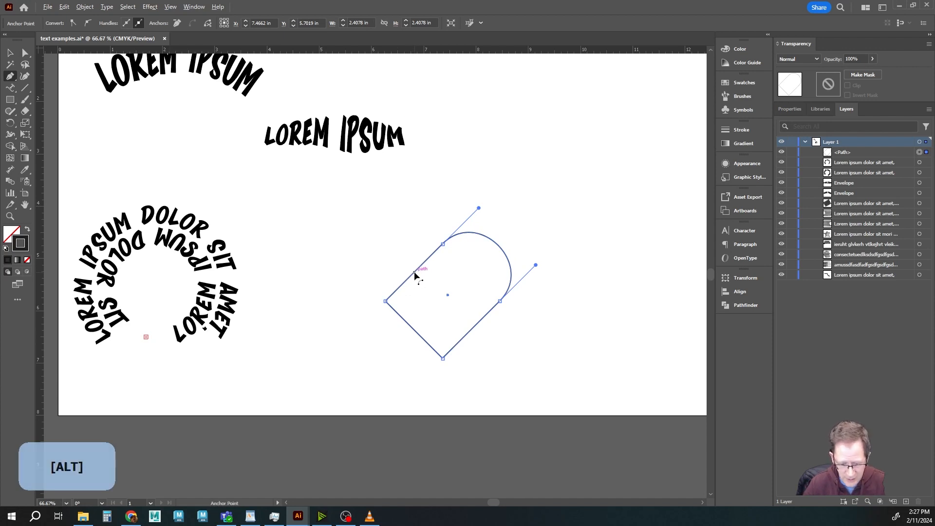
drag(414, 276, 390, 249)
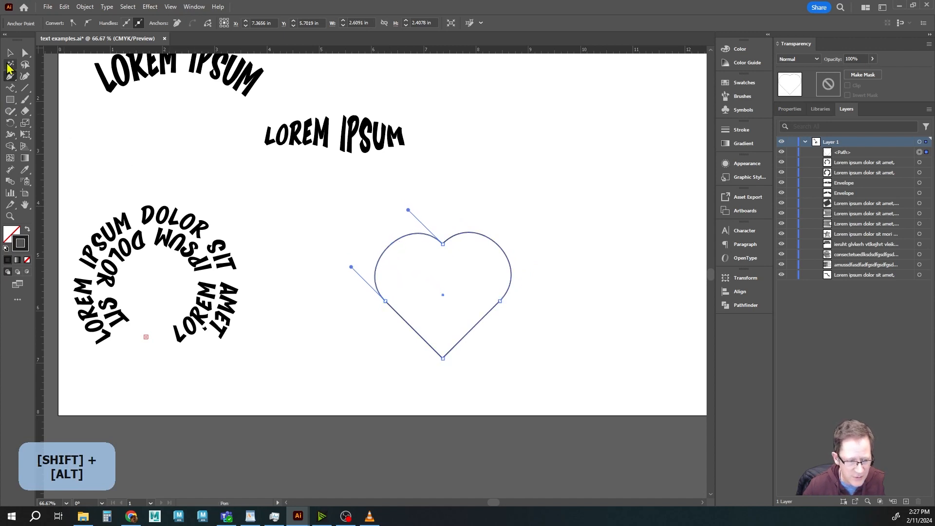
- Swap the heart's fill and stroke to make it solid, and place it tilted slightly counterclockwise below the mesh-distorted text
key(v)
click(28, 228)
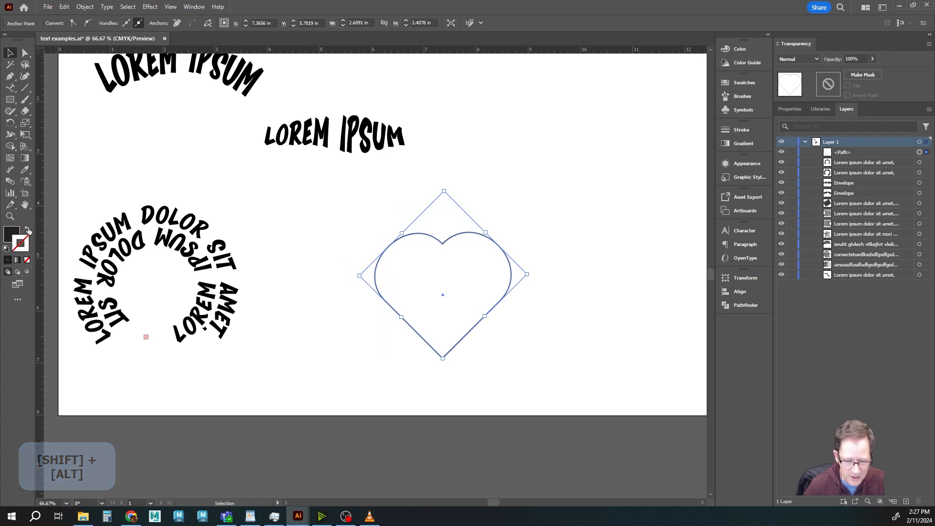
drag(443, 364, 455, 363)
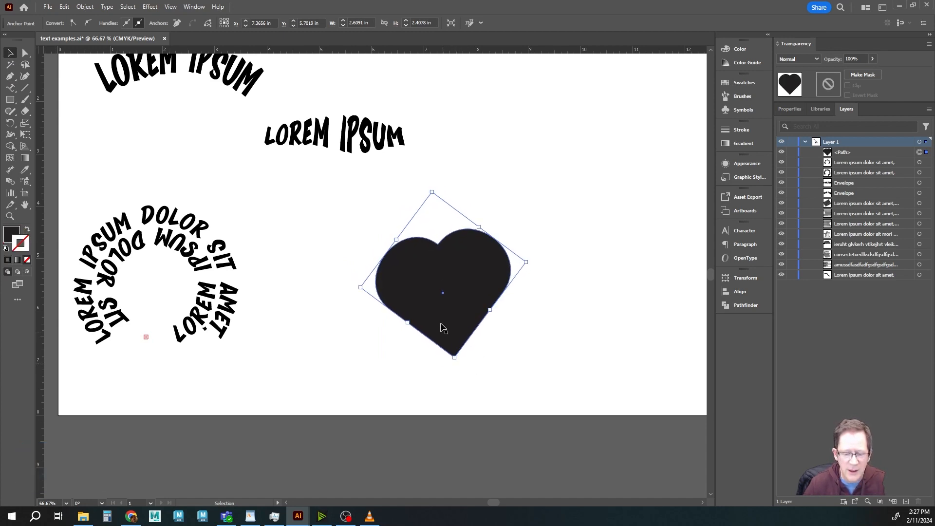
drag(445, 328, 426, 302)
drag(454, 235, 389, 224)
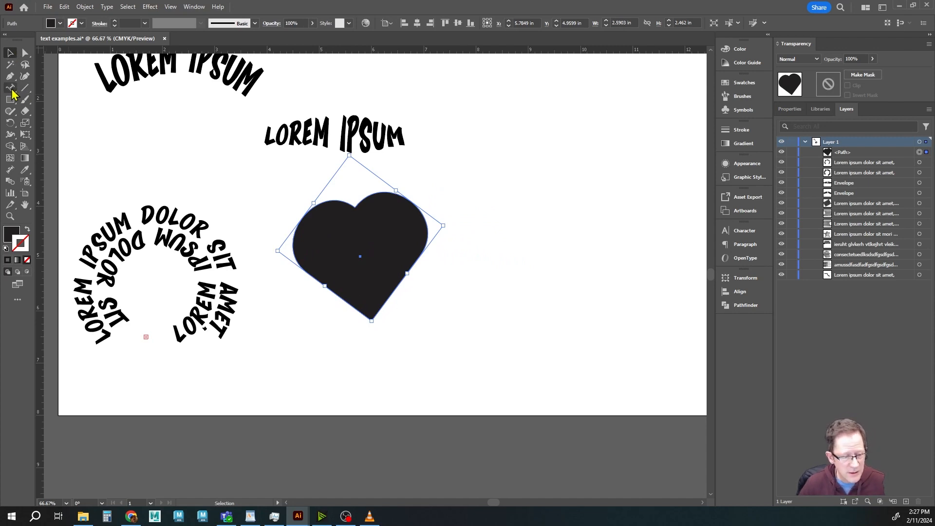
- Add a point text object reading "BIG" to the upper right of the heart
drag(11, 94, 39, 90)
click(487, 178)
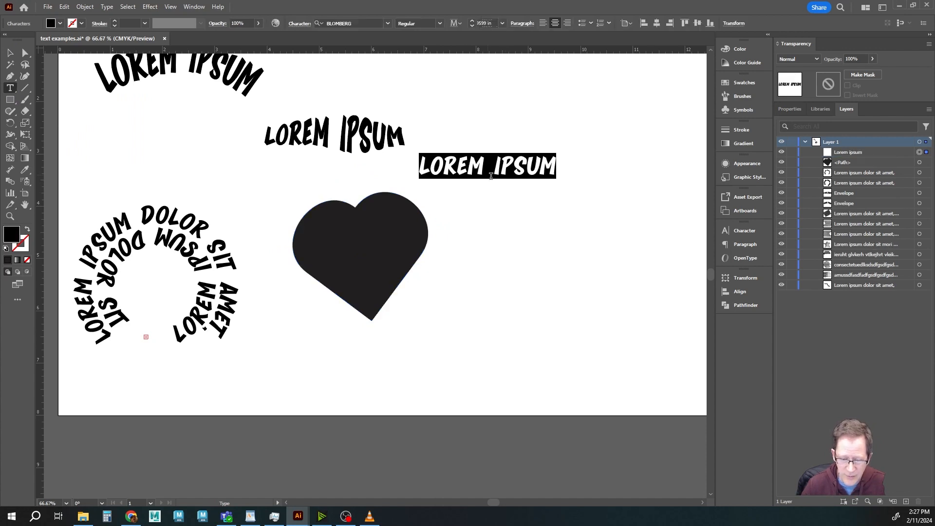
text(BIG)
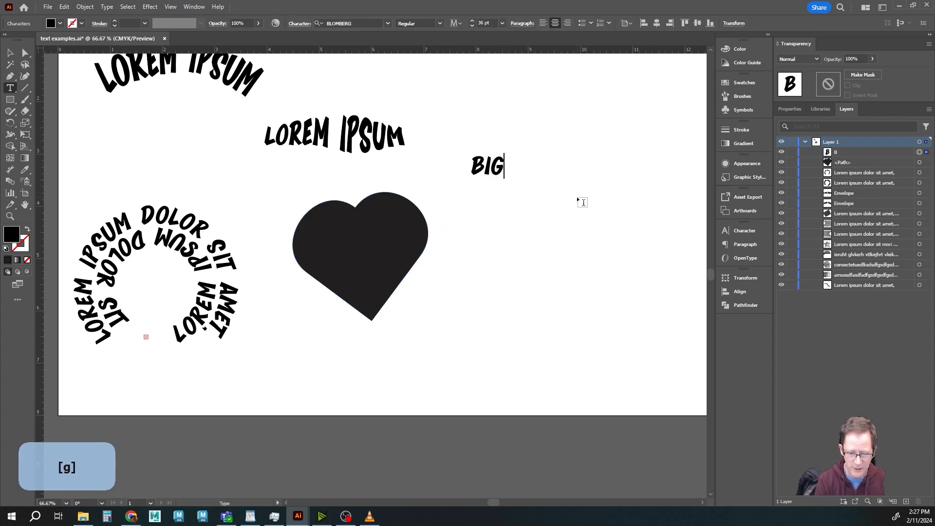
click(10, 53)
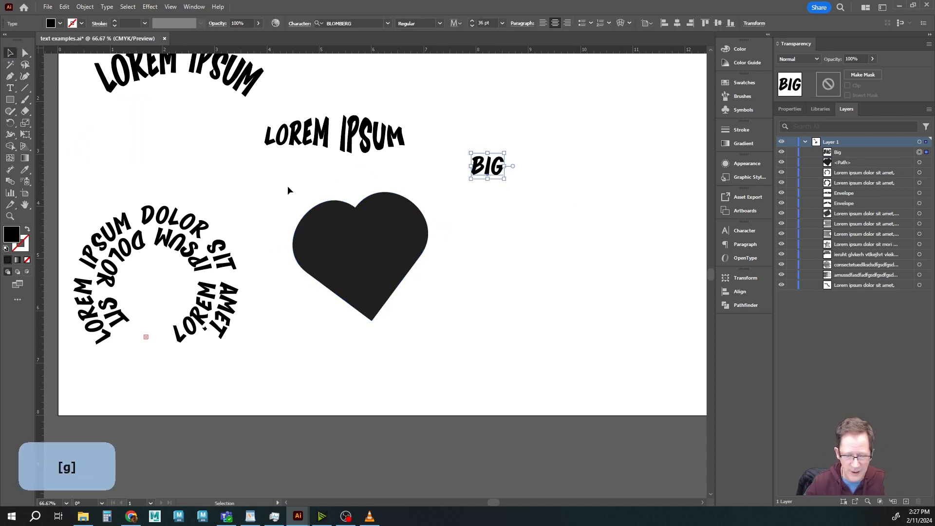
- Add a separate text object reading "TIME" below BIG and shift it to the right
click(10, 88)
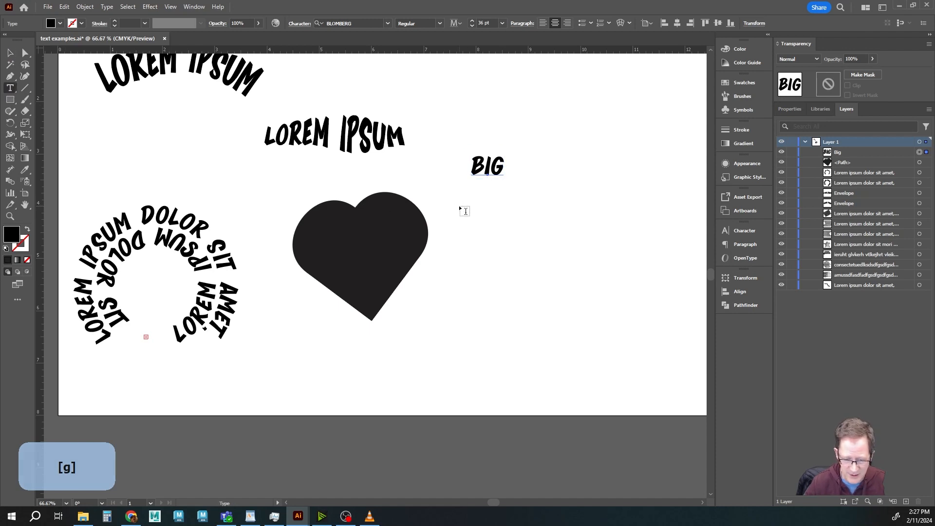
click(472, 210)
text(ti,e)
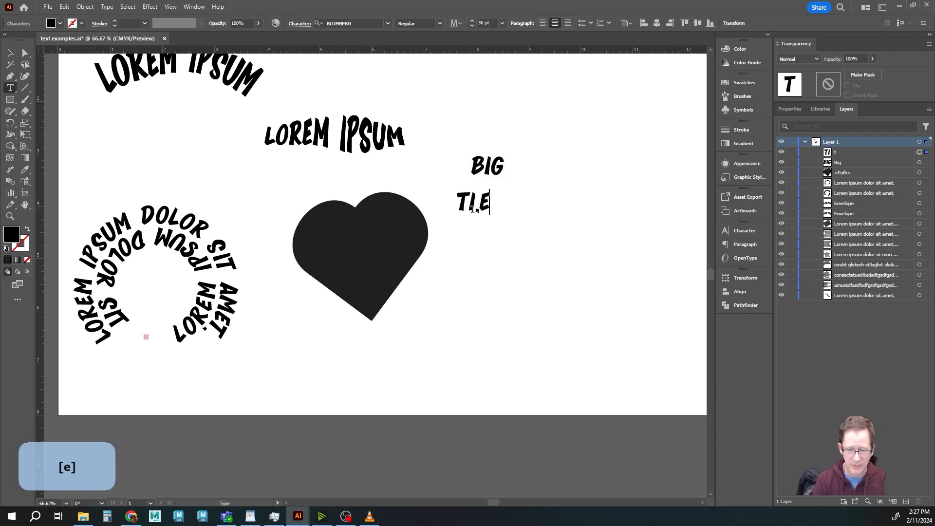
key(BackSpace)
key(BackSpace)
text(,e)
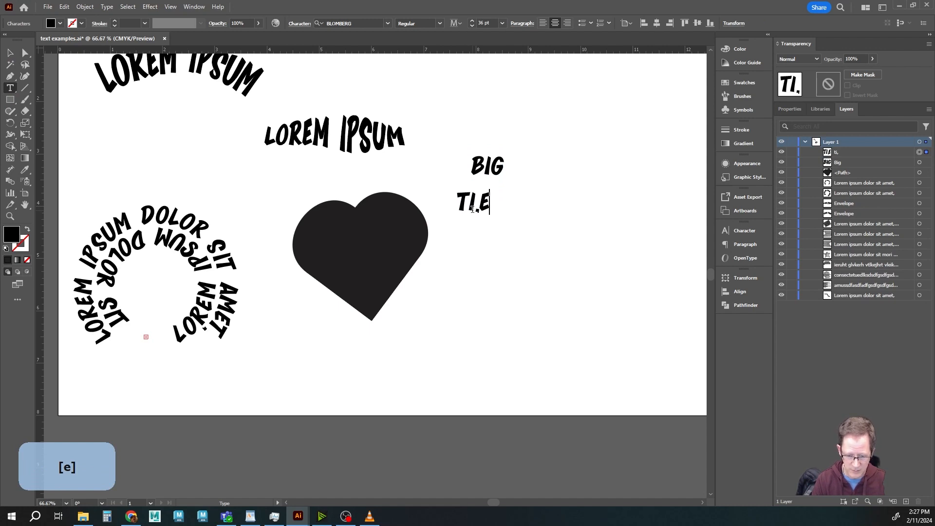
key(BackSpace)
text(,,,)
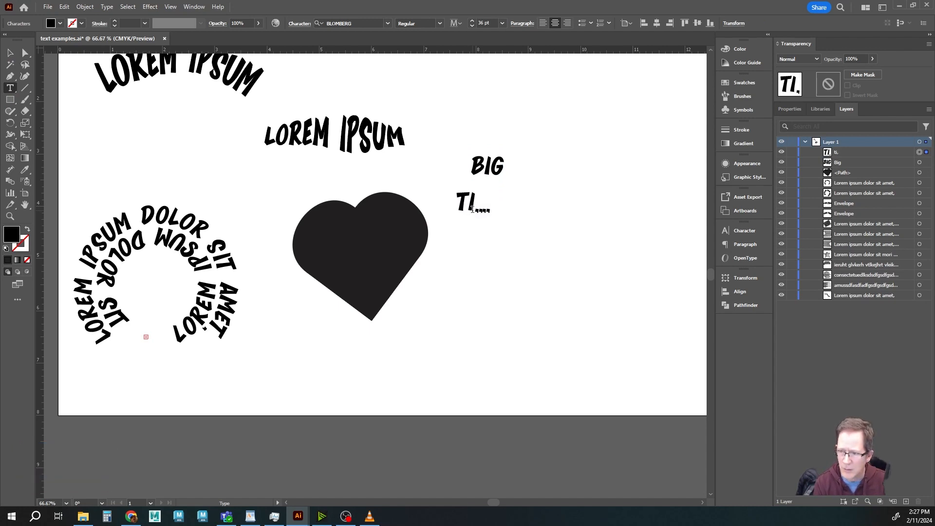
key(BackSpace)
key(BackSpace)
key(BackSpace)
key(BackSpace)
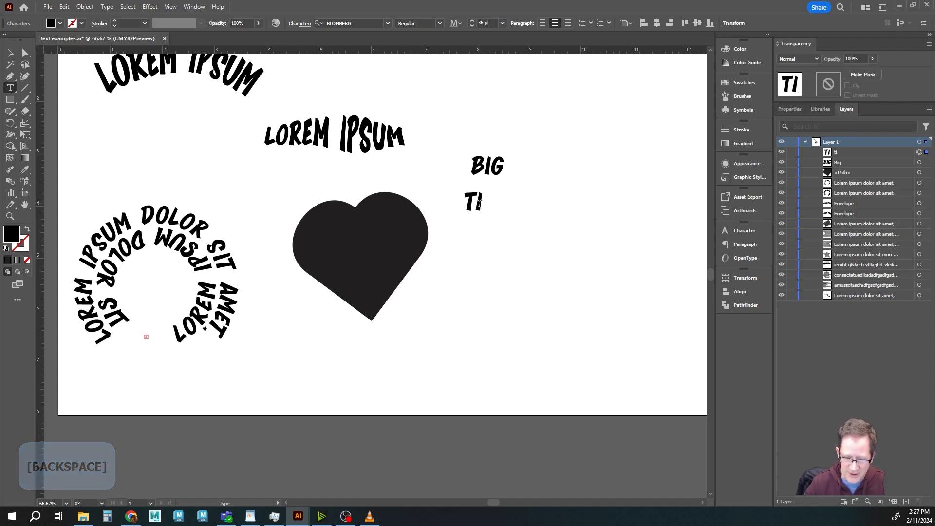
text(Me)
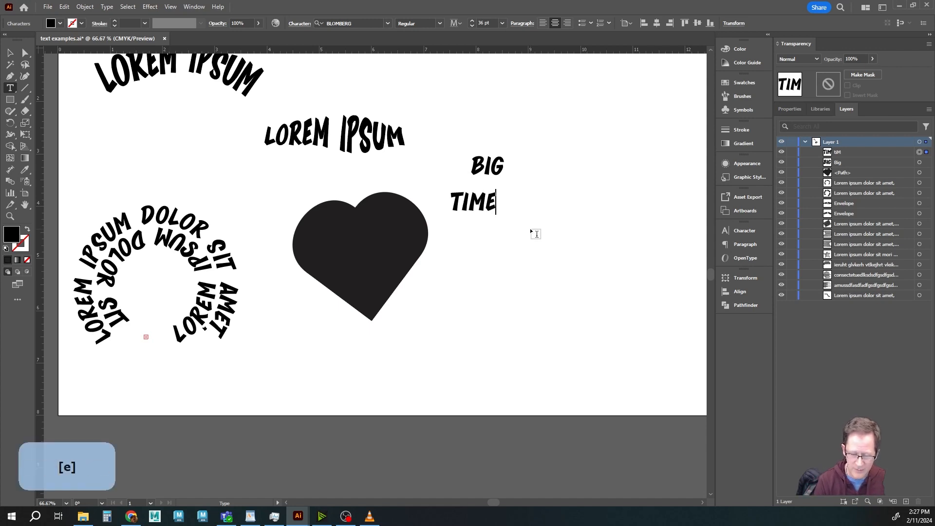
click(9, 53)
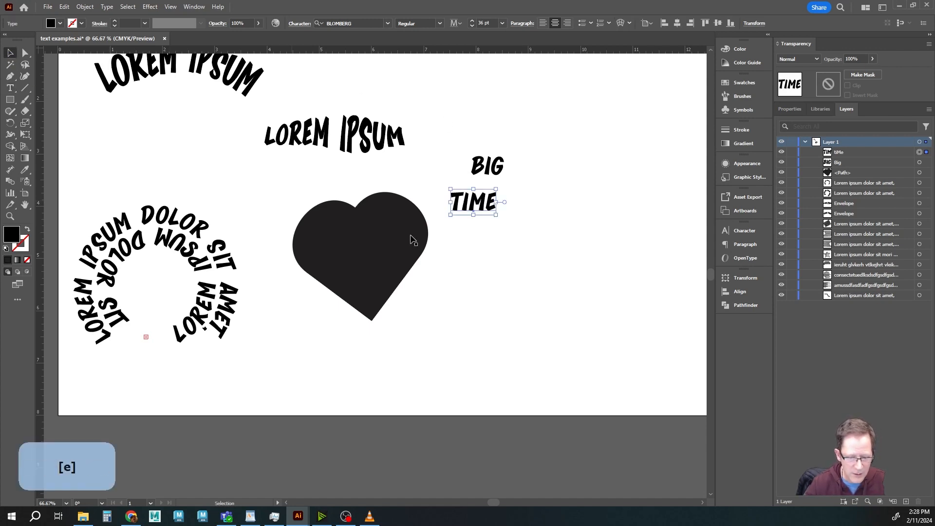
drag(482, 202, 516, 196)
- Add a separate text object reading "TV" below TIME, and move TIME and BIG into a compact stack above it
click(10, 88)
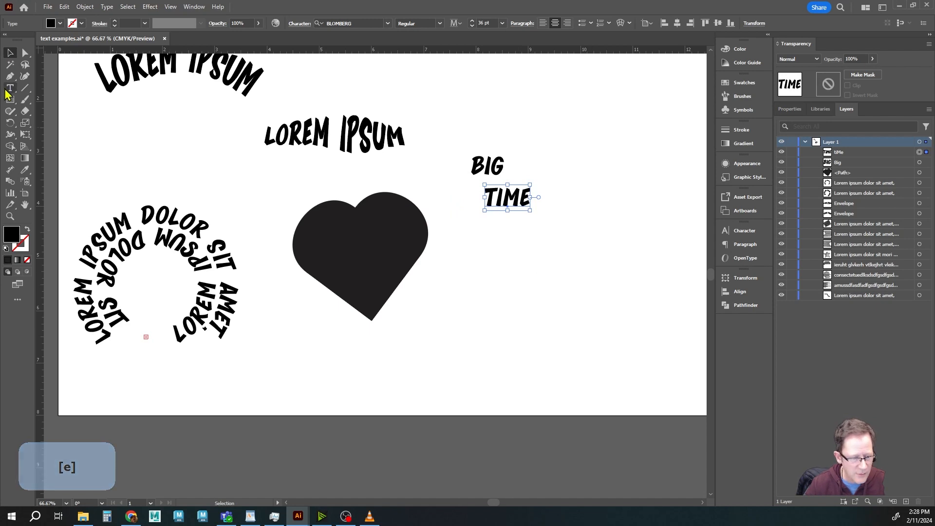
click(489, 246)
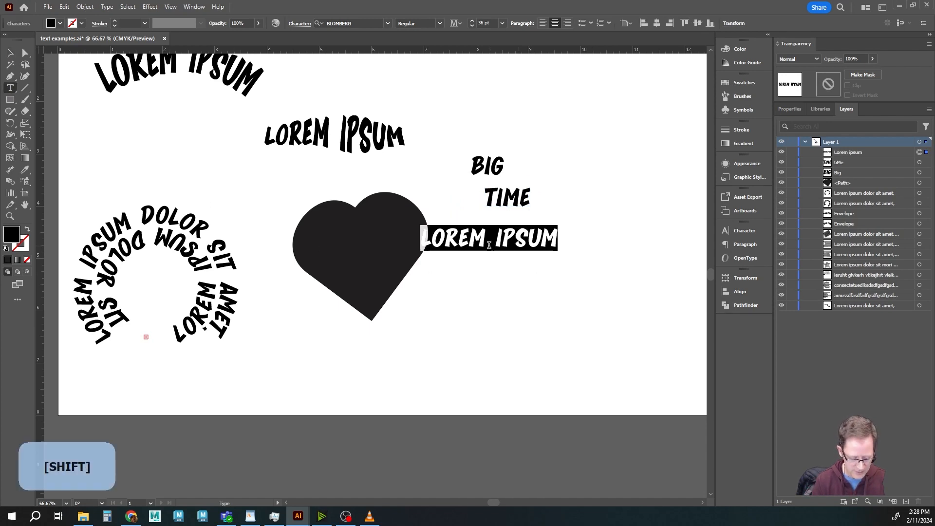
text(TV)
click(9, 53)
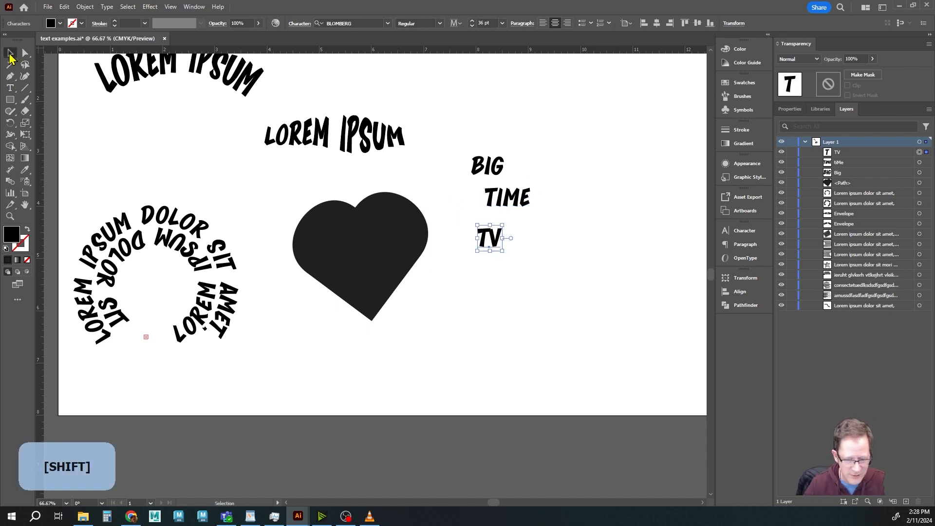
drag(506, 195, 495, 209)
drag(488, 165, 487, 178)
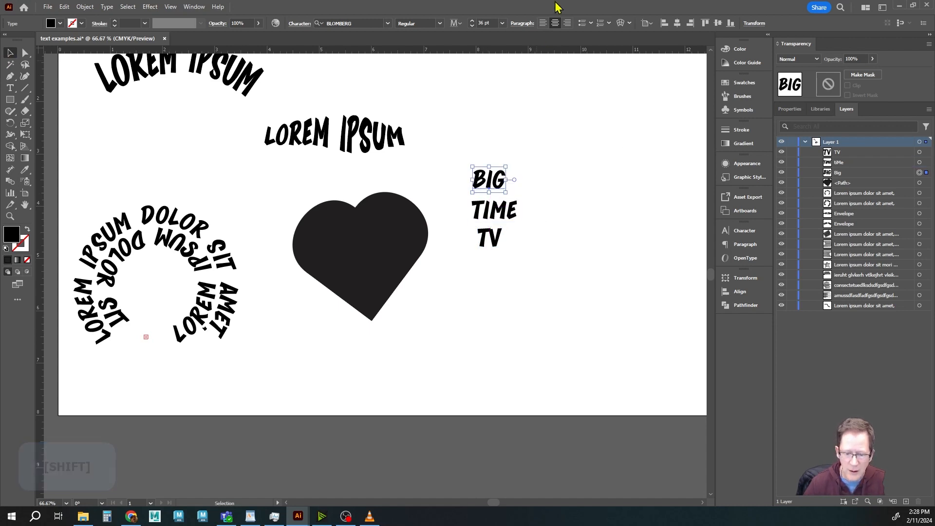
- Draw a wavy Pen path across the upper half of the heart, and swap its fill and stroke to leave only an outline
click(400, 218)
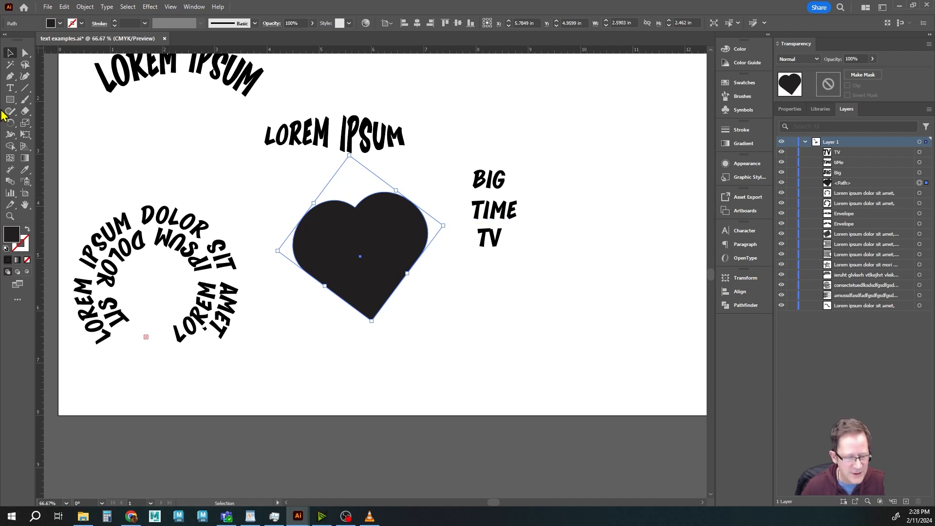
click(9, 76)
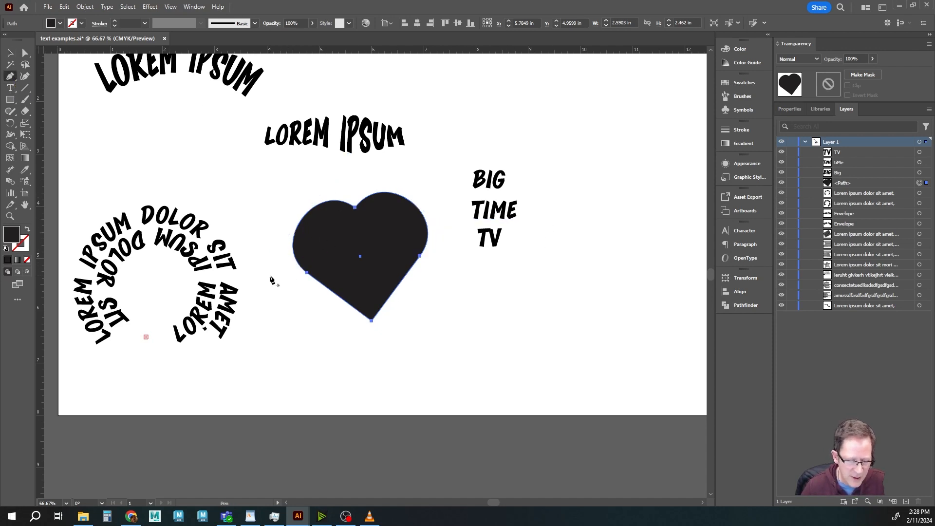
click(264, 270)
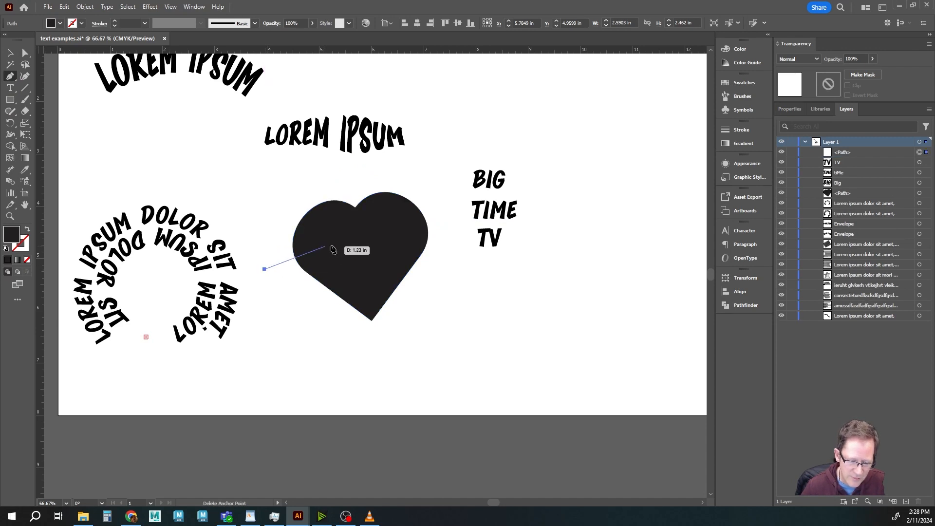
click(359, 237)
drag(360, 238, 482, 219)
key(Escape)
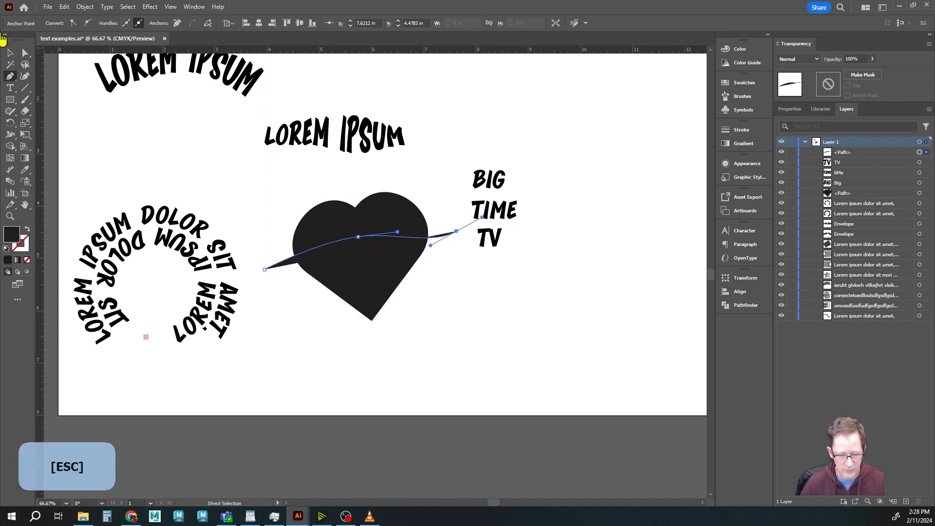
click(27, 228)
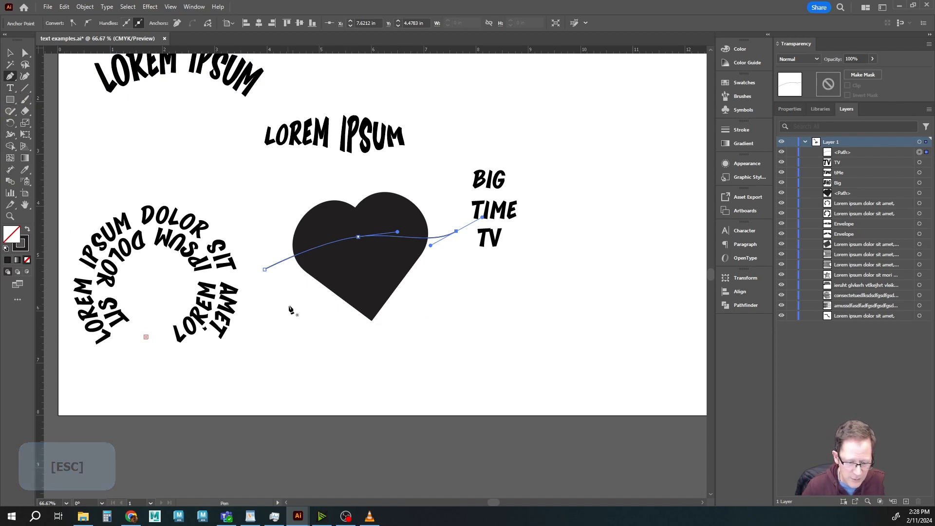
- Draw a second open wavy path with the Pen tool across the lower part of the heart, extending past both sides
drag(292, 307, 321, 300)
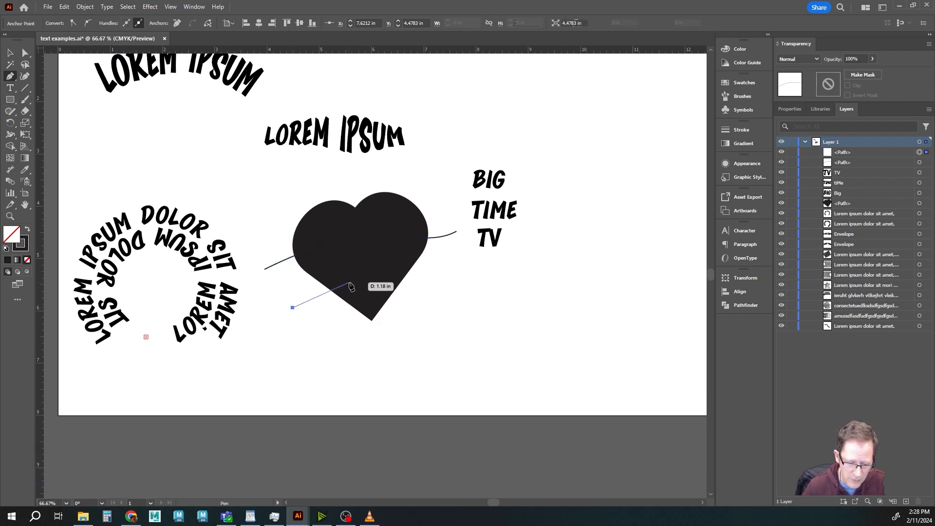
drag(365, 279, 404, 283)
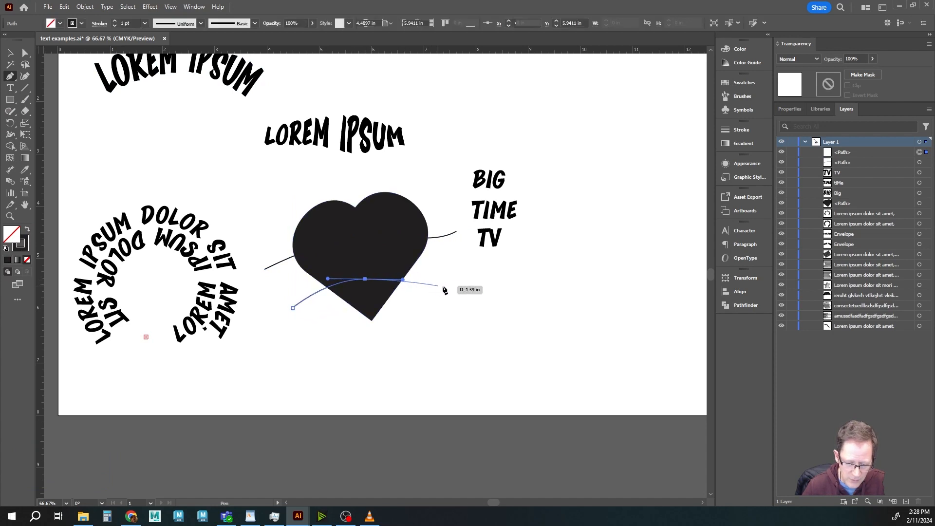
drag(462, 283, 482, 278)
key(Escape)
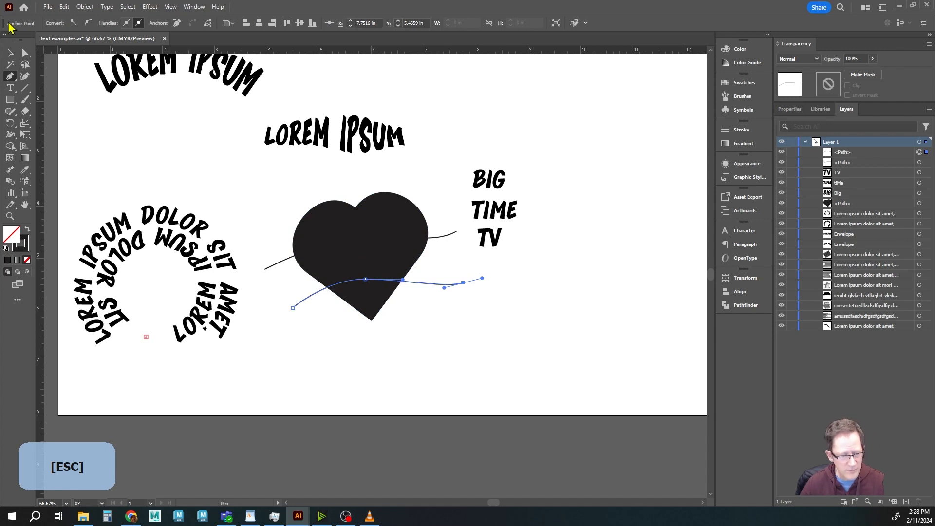
- Select the heart with both wavy paths and split it along them using the Pathfinder Divide operation
key(y)
click(324, 228)
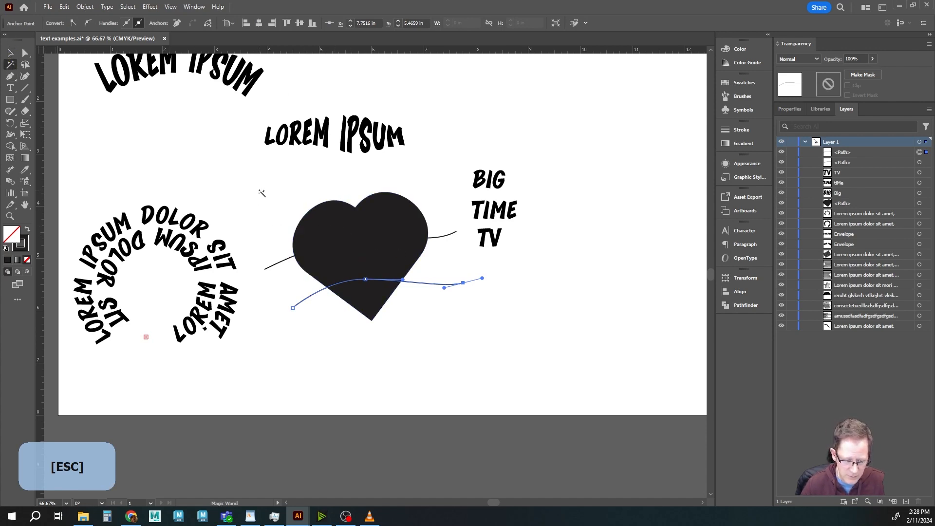
key(v)
drag(282, 186, 391, 298)
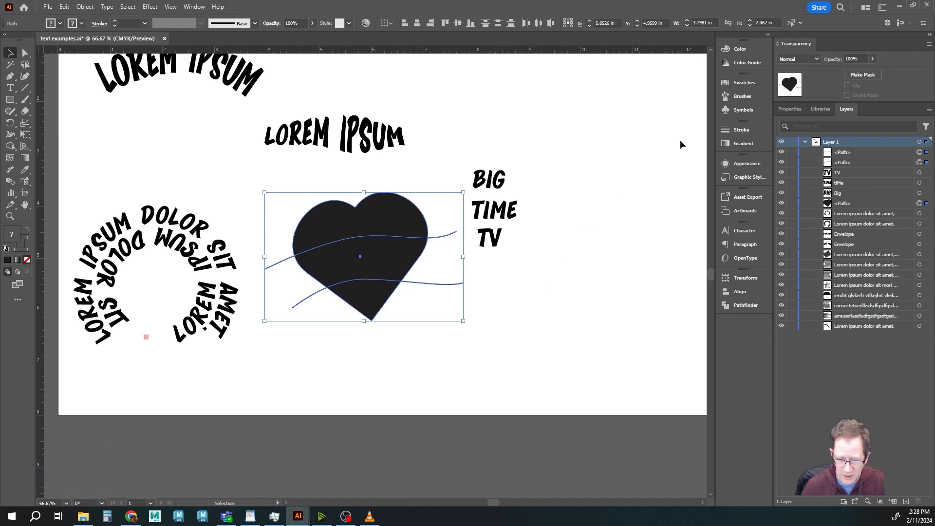
click(736, 307)
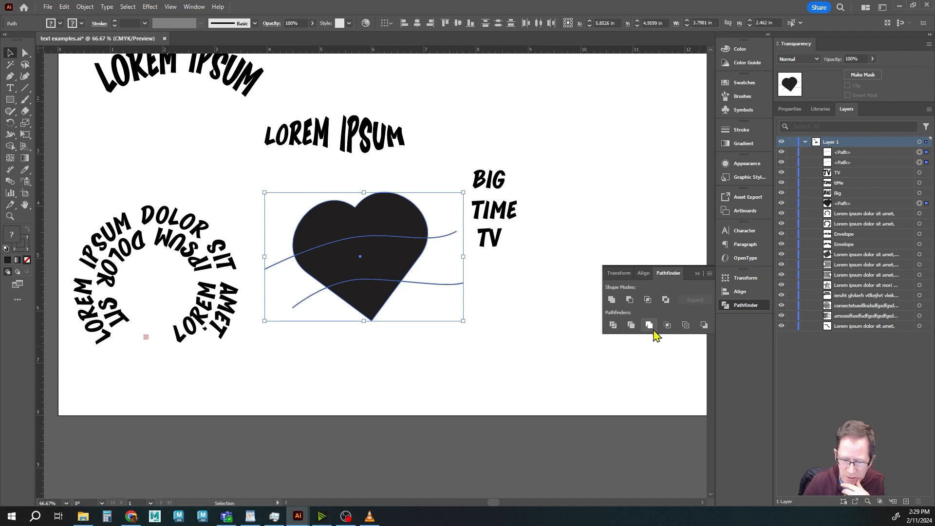
click(613, 325)
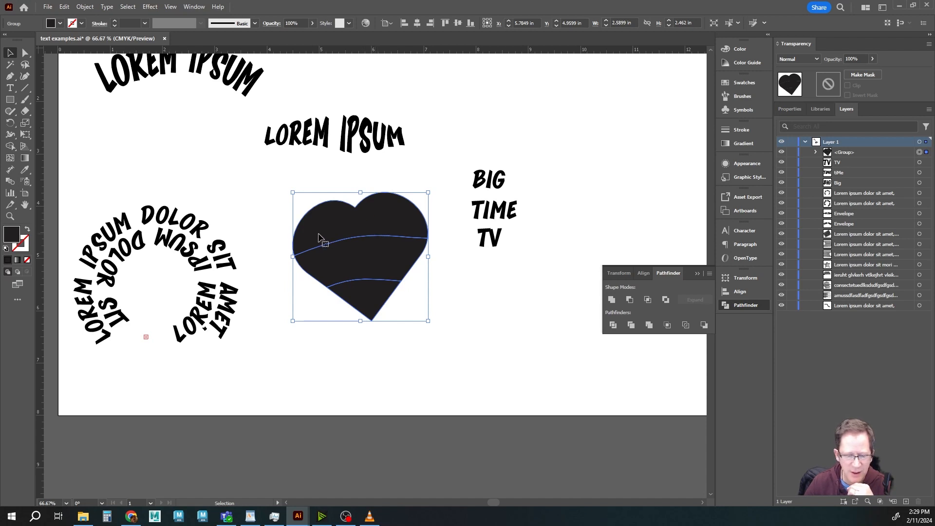
- Shift the divided heart slightly to the right and ungroup it into separate pieces
click(244, 173)
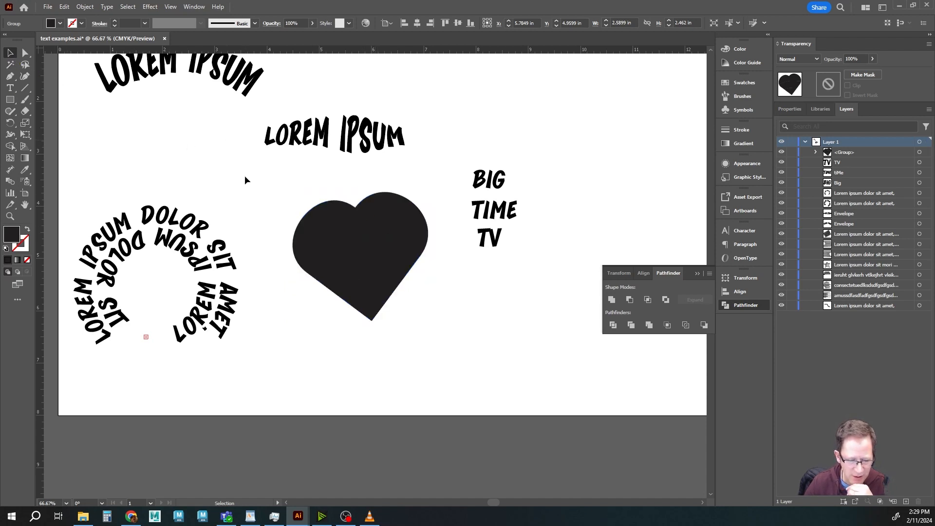
click(343, 229)
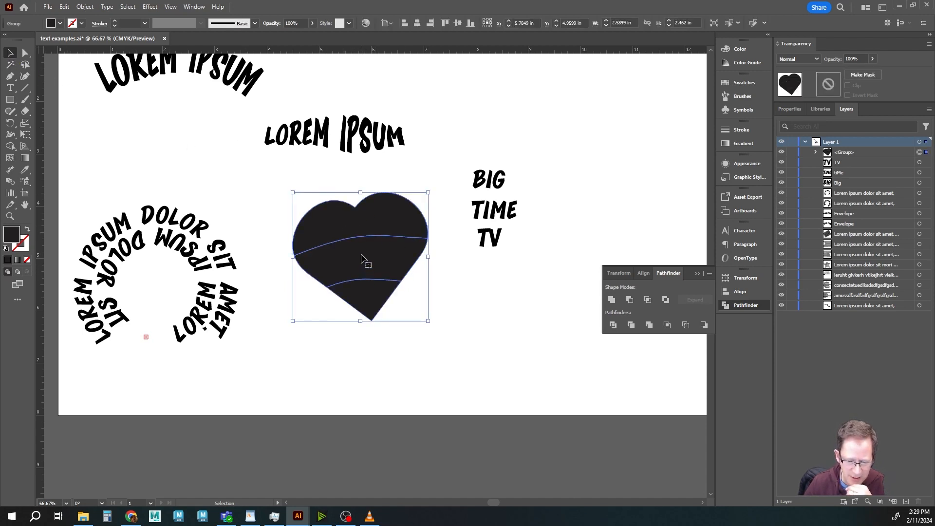
mouse_move(368, 261)
mouse_down()
mouse_move(392, 306)
mouse_move(368, 261)
mouse_up()
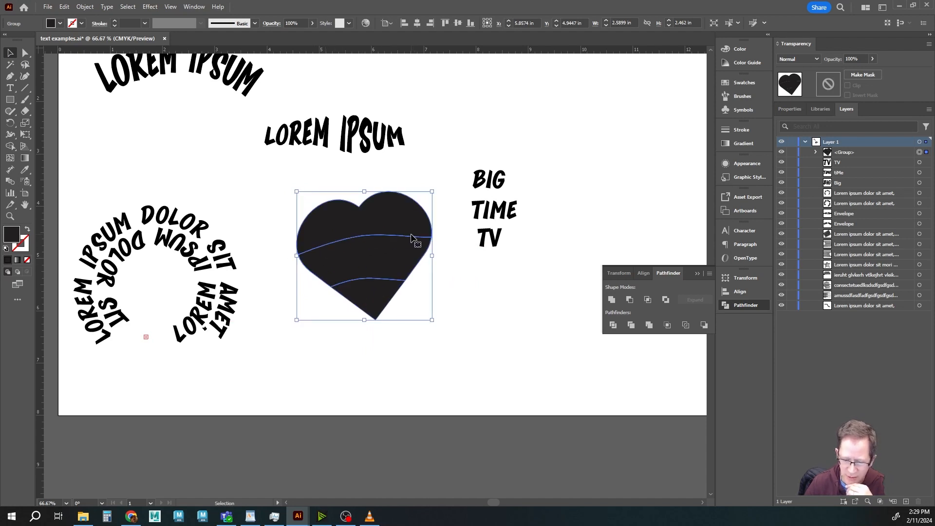
click(84, 7)
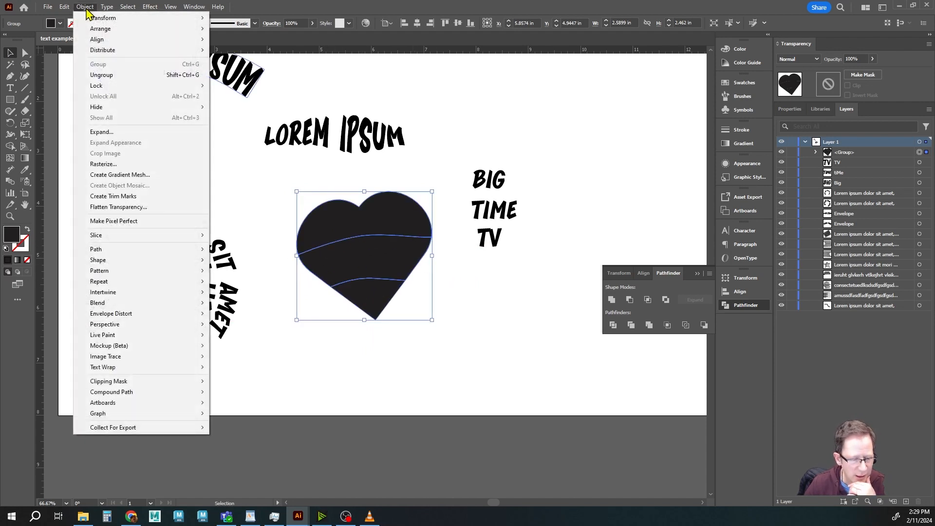
click(99, 75)
- Move the heart's bottom piece slightly down and its top piece slightly up, leaving narrow gaps around the middle piece
click(357, 221)
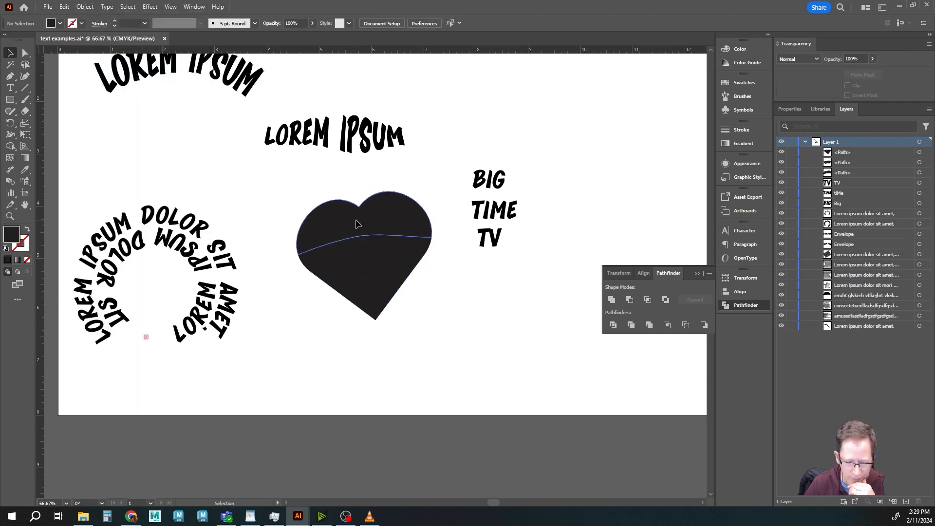
click(341, 272)
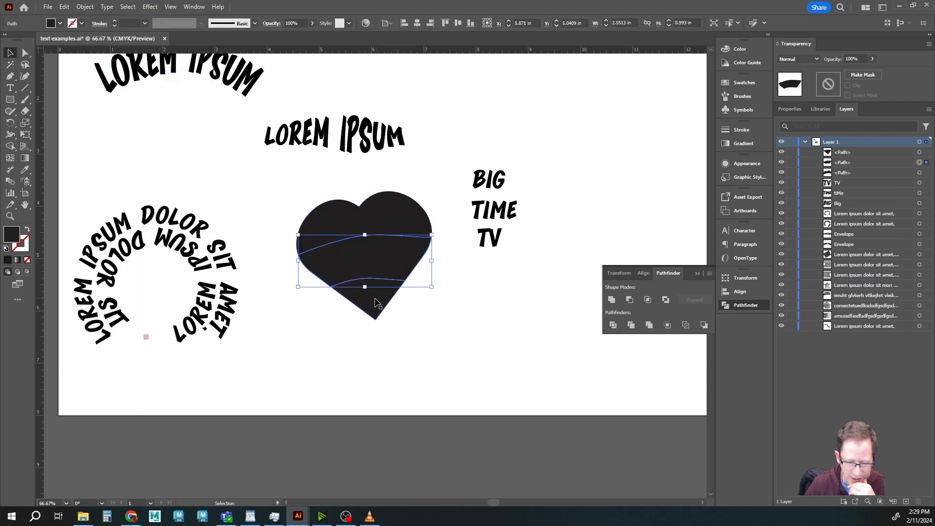
click(372, 309)
drag(373, 309, 372, 318)
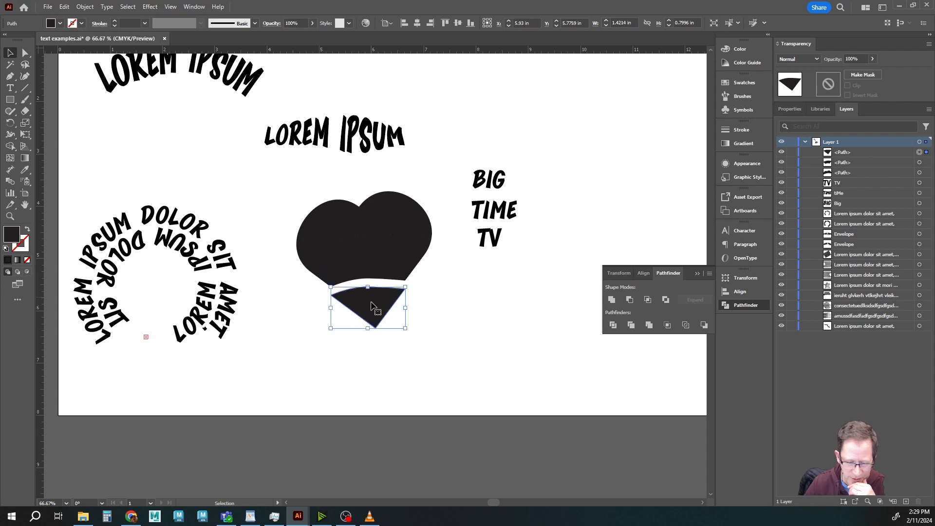
drag(330, 223, 330, 214)
click(373, 322)
click(496, 322)
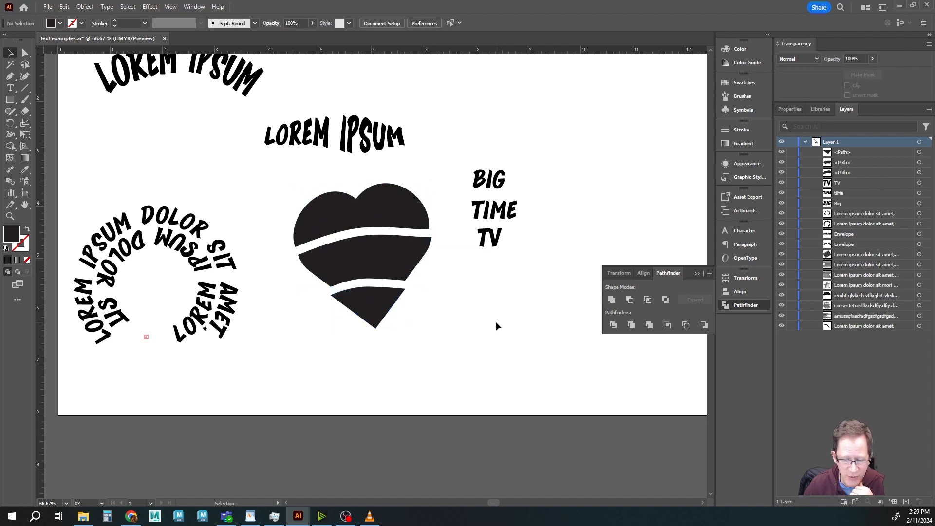
click(697, 273)
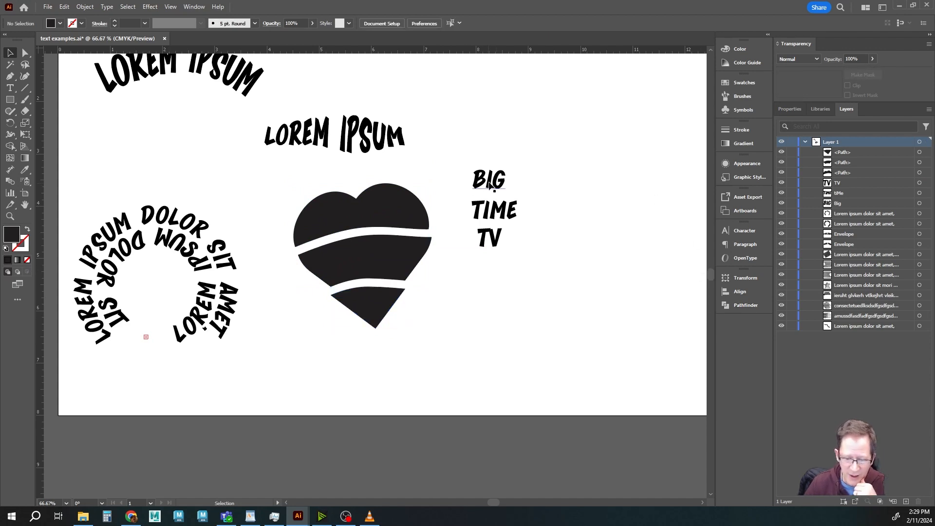
- Fit the BIG text into the heart's top piece with an Envelope Distort made with the top object
click(326, 215)
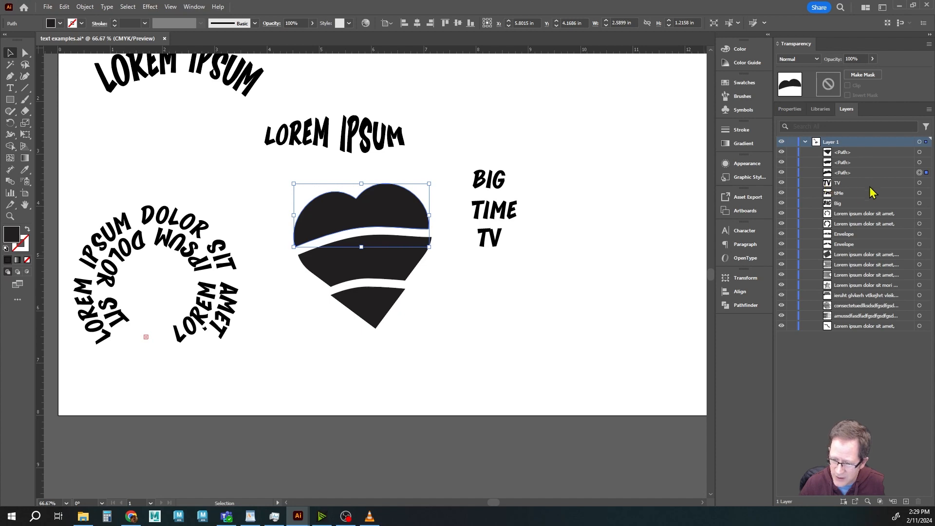
click(843, 174)
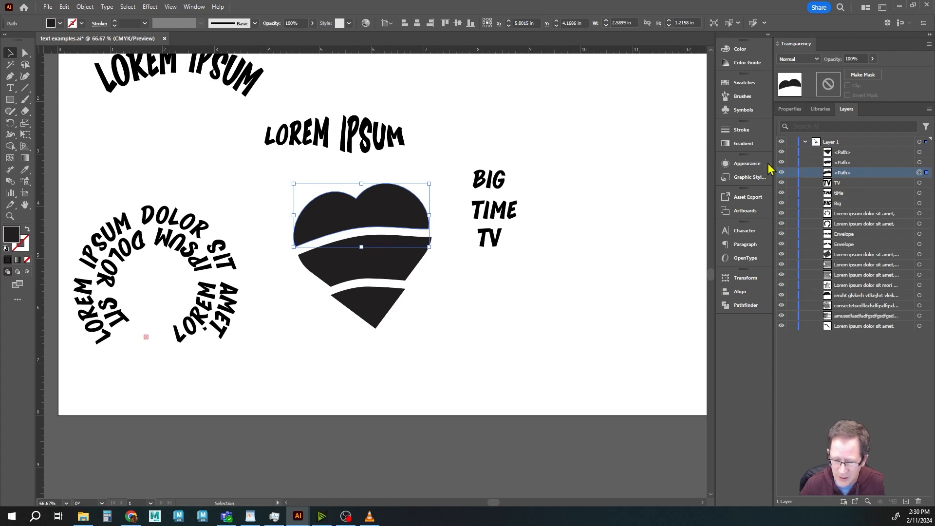
key(ctrl)
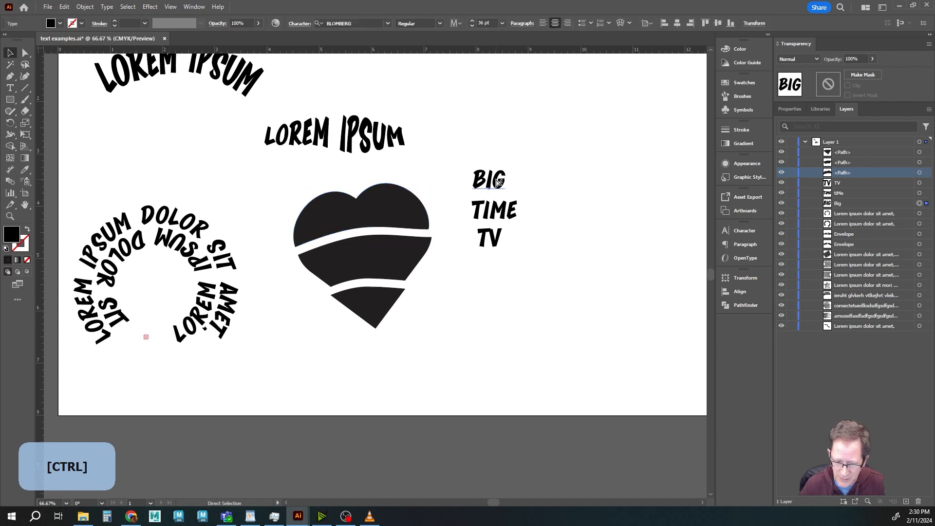
key(shift)
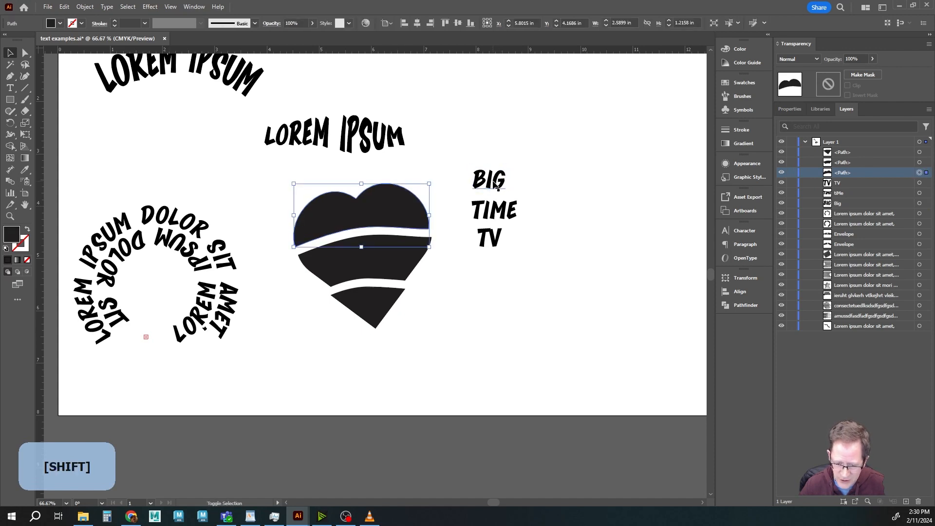
shift+click(496, 184)
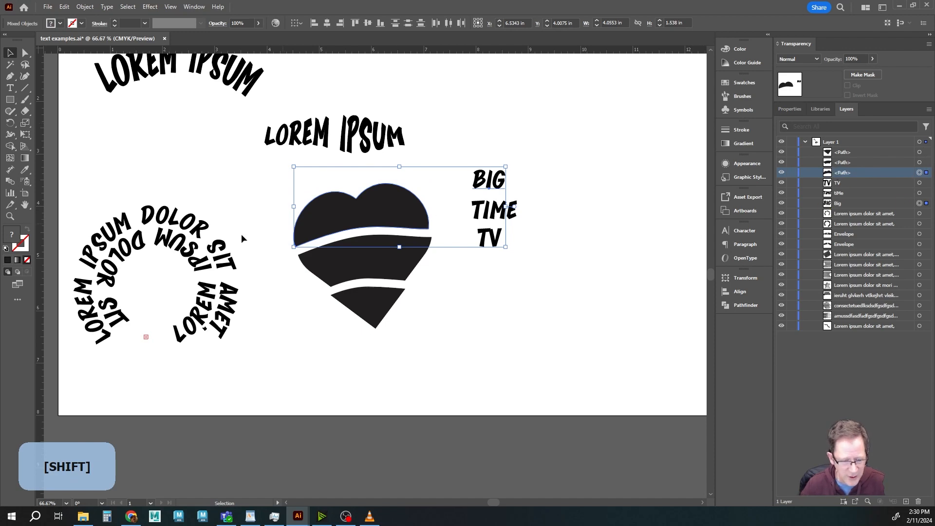
click(88, 8)
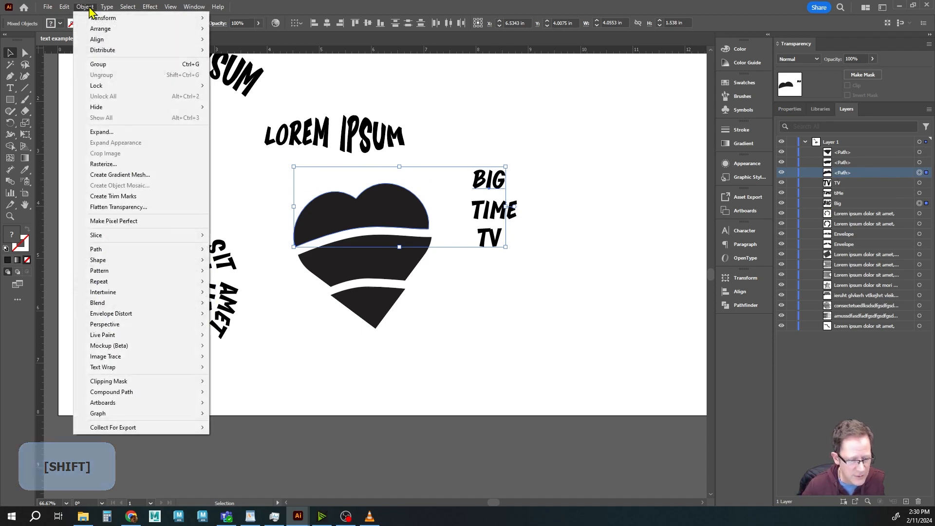
mouse_move(121, 319)
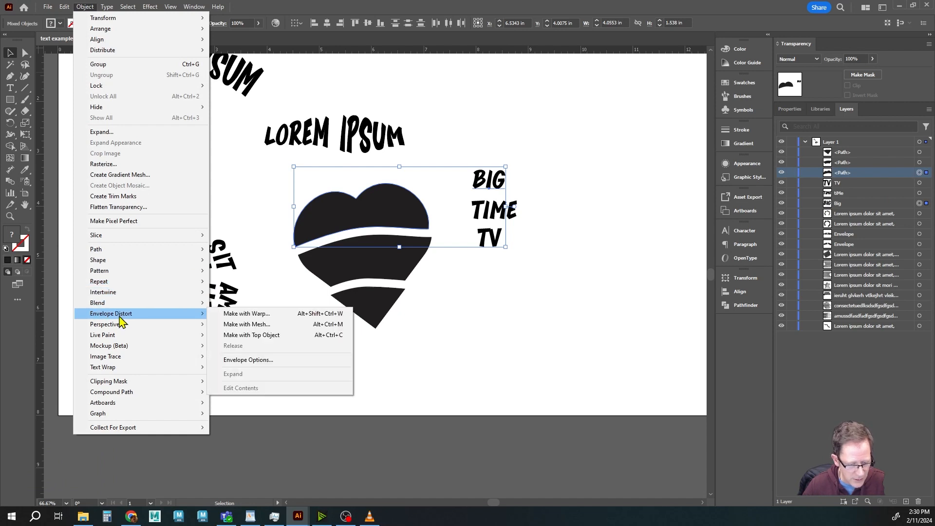
click(242, 335)
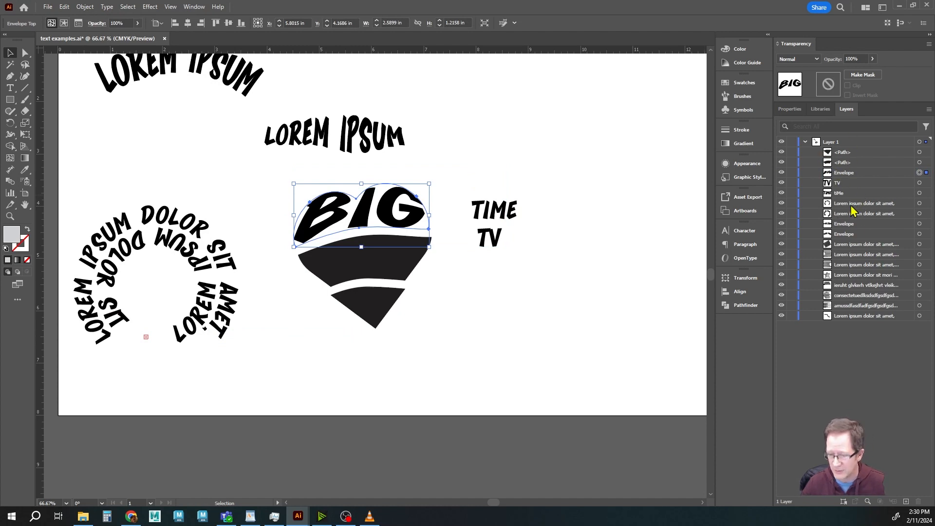
- Fit the TIME text into the heart's middle piece with an Envelope Distort made with the top object
click(335, 269)
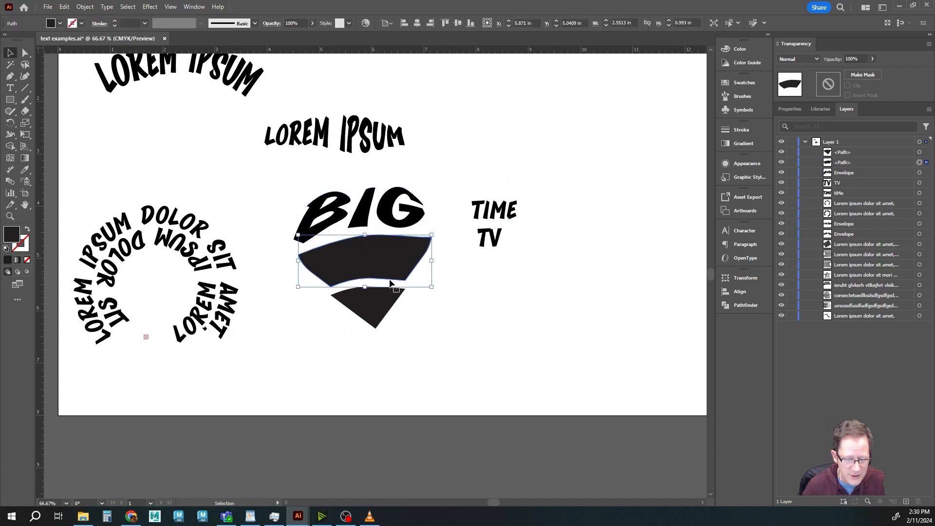
shift+click(488, 214)
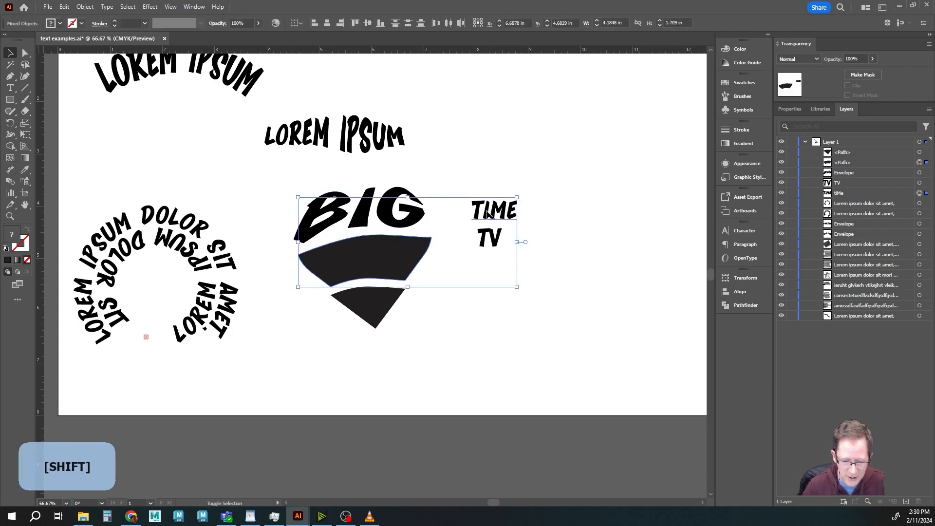
click(84, 7)
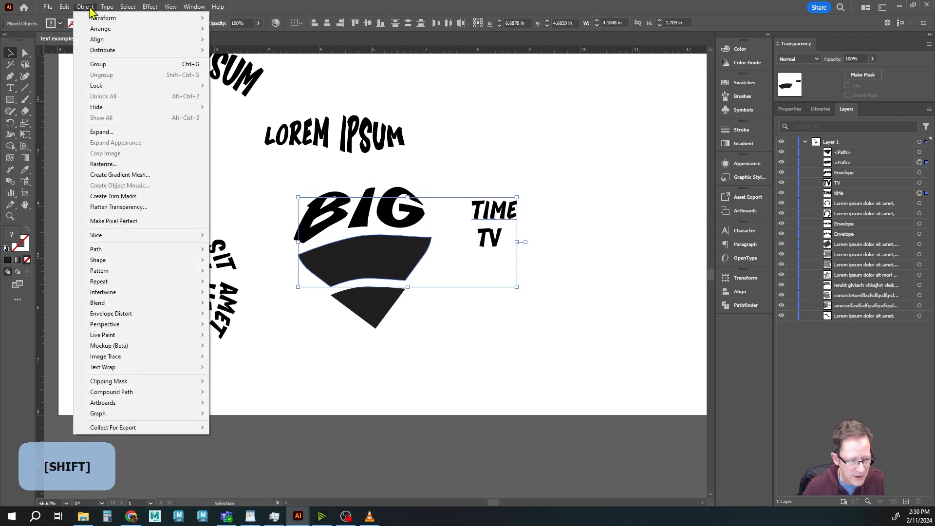
mouse_move(129, 319)
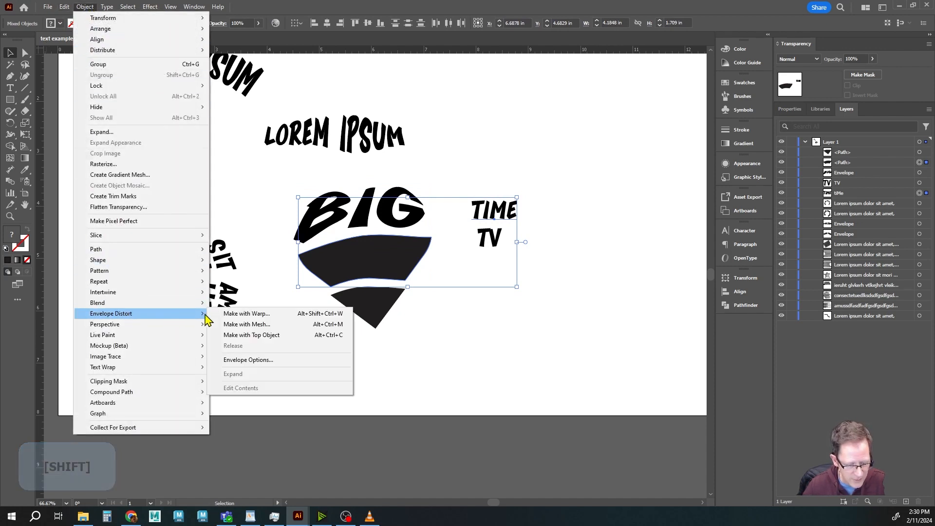
click(248, 337)
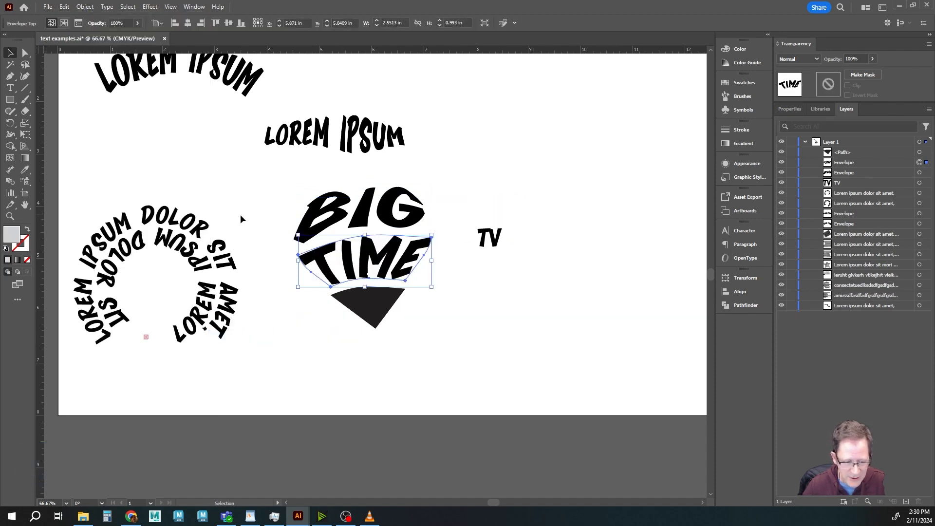
- Fit the TV text into the heart's bottom piece with an Envelope Distort made with the top object
click(373, 304)
shift+click(487, 244)
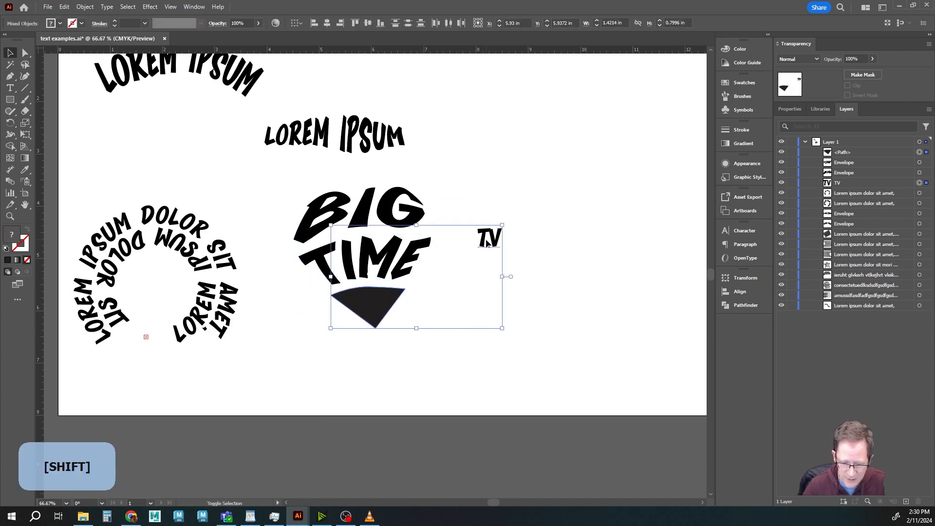
click(84, 7)
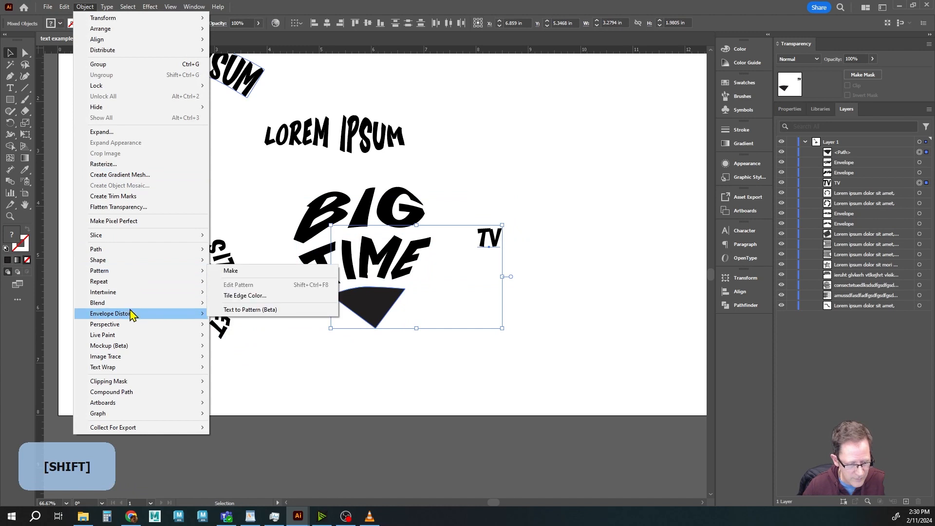
mouse_move(130, 315)
click(263, 334)
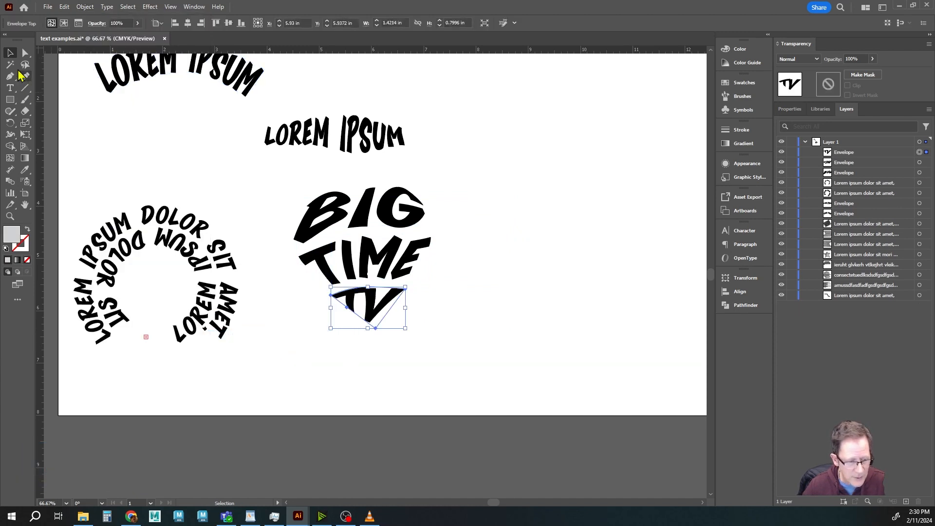
- Move the TV piece slightly up and the BIG piece slightly down to tighten the gaps around TIME
drag(369, 315, 371, 304)
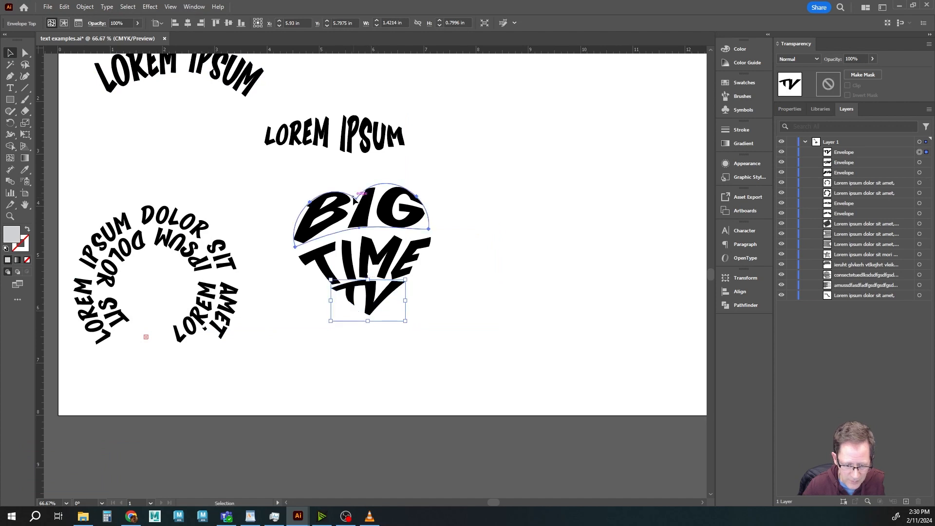
drag(335, 205, 340, 212)
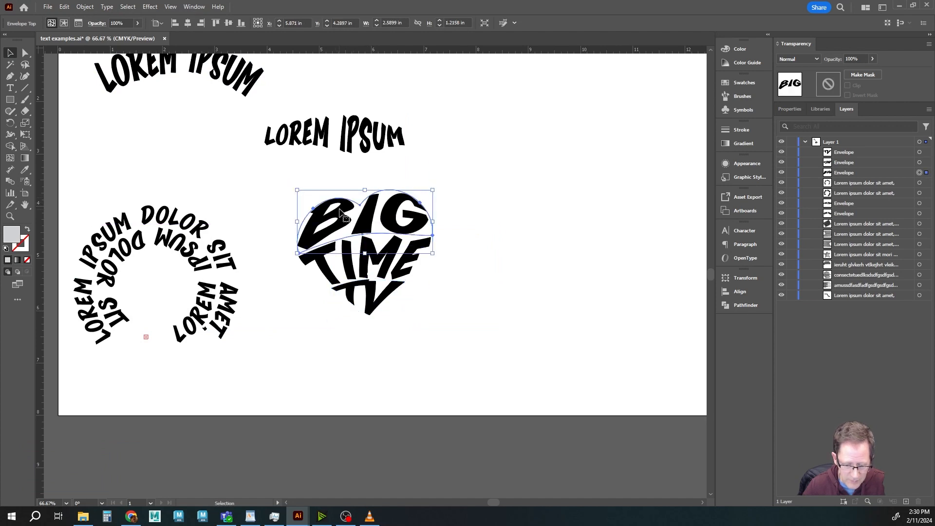
click(512, 250)
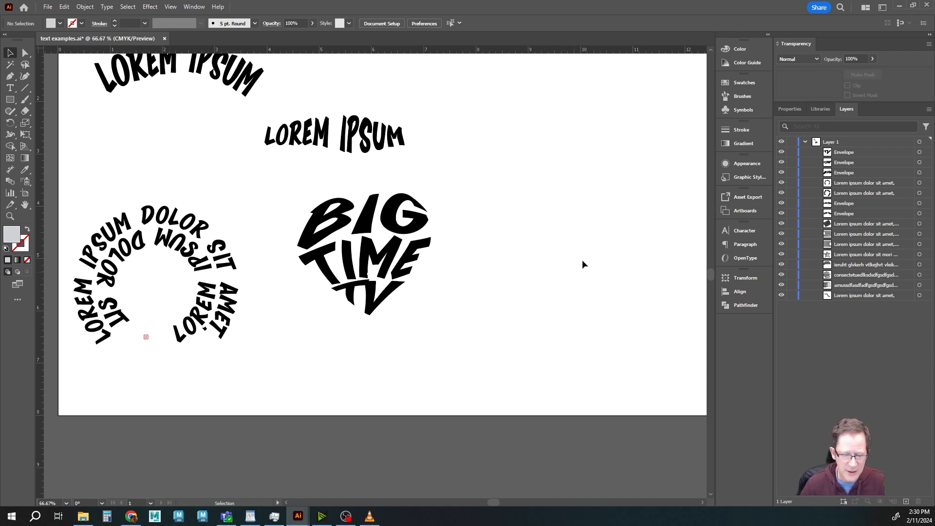
- Draw a rectangle about 2.39 by 1.70 in beside the heart, shift it slightly, and rotate it counterclockwise to a slant
click(10, 99)
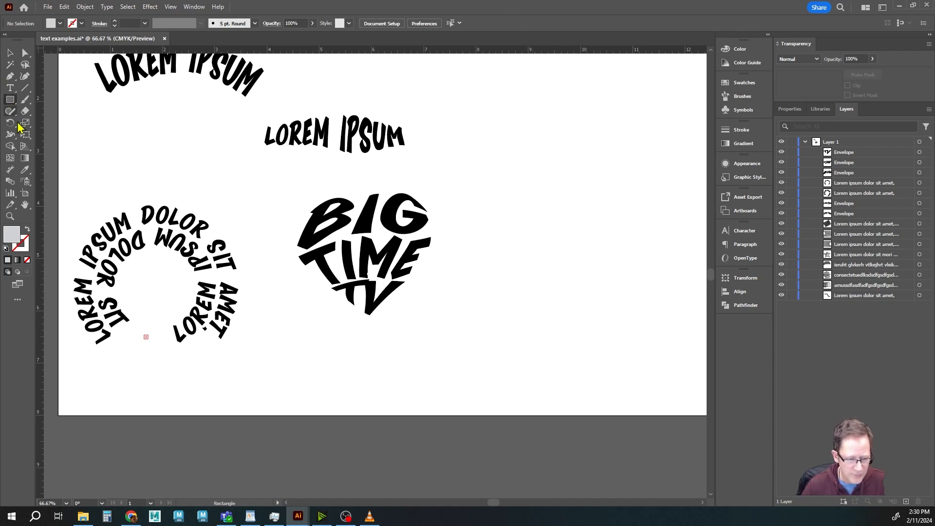
mouse_move(506, 180)
mouse_down()
mouse_move(624, 274)
mouse_move(631, 268)
mouse_up()
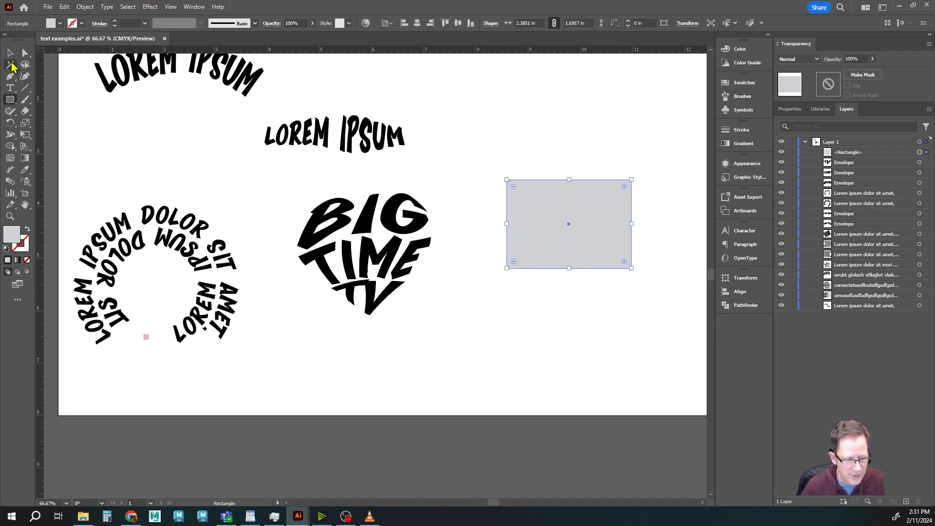
click(10, 53)
drag(551, 219, 538, 230)
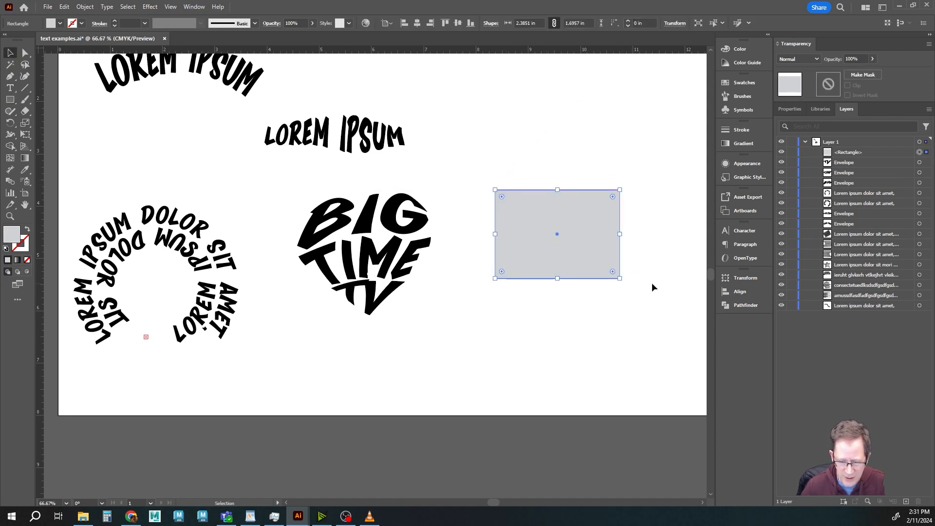
drag(624, 284, 641, 241)
click(492, 93)
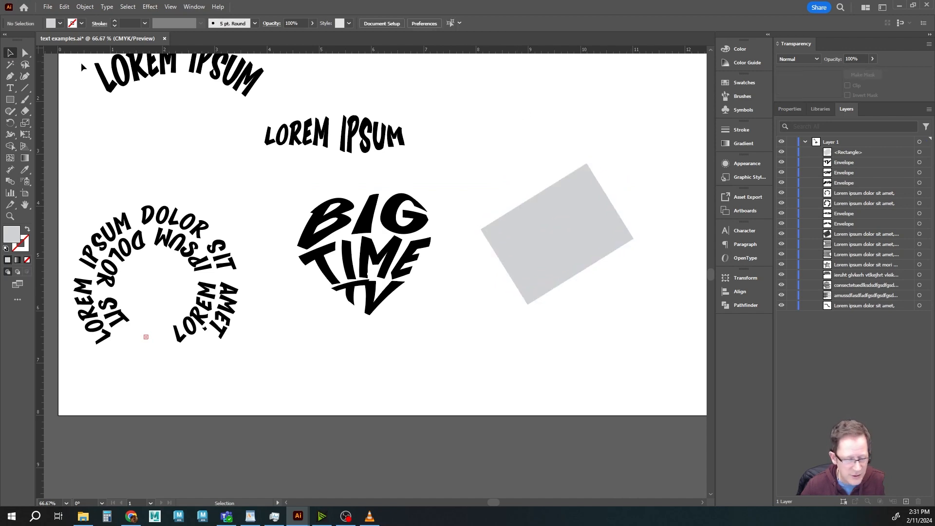
- Add a point text reading "text" above the tilted rectangle
click(15, 88)
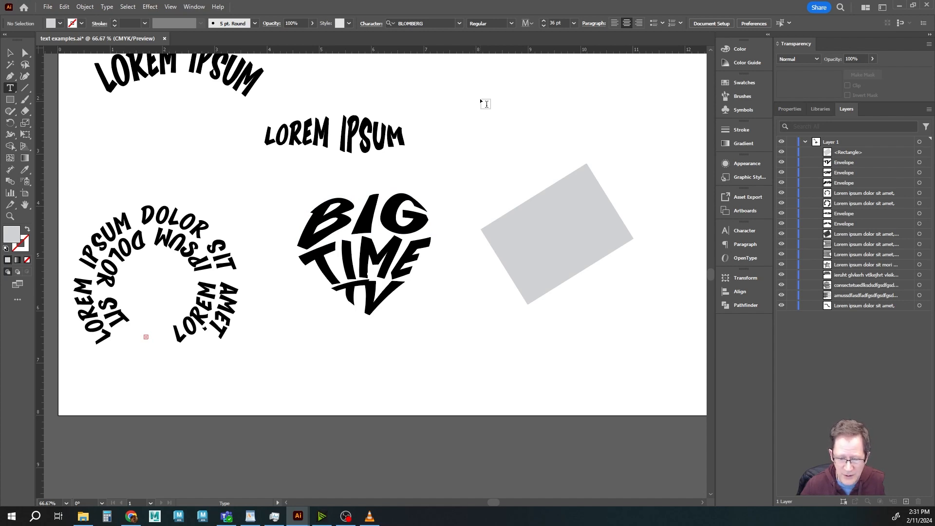
click(484, 102)
key(ctrl)
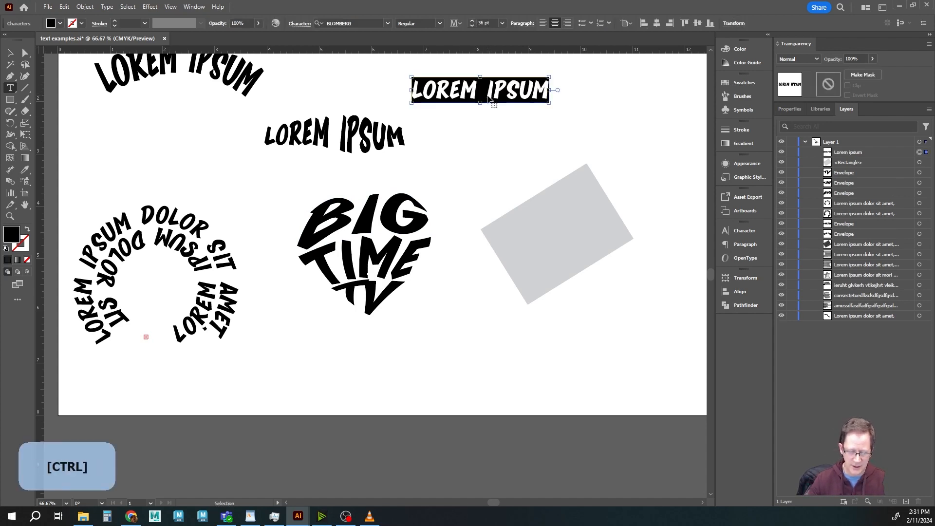
text(text)
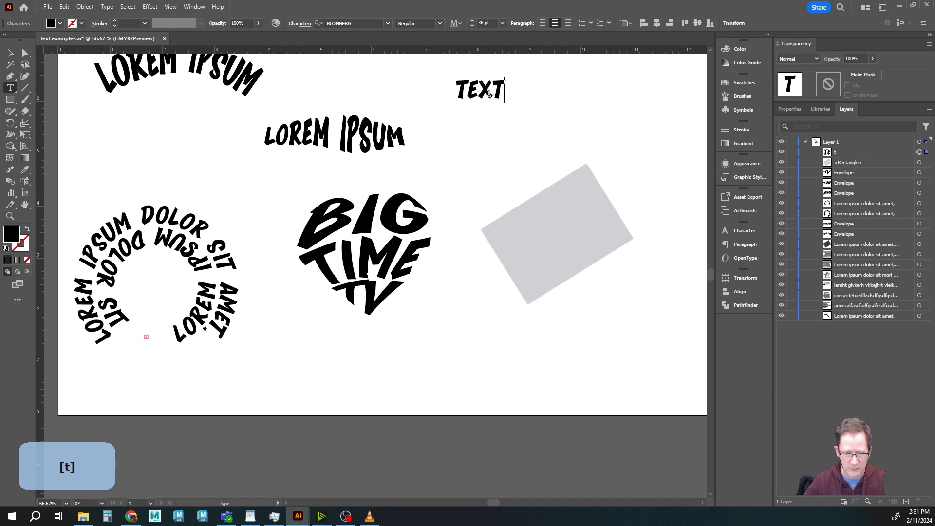
- Reorder the layer's objects so that the new text sits beneath the tilted rectangle
click(10, 53)
click(599, 254)
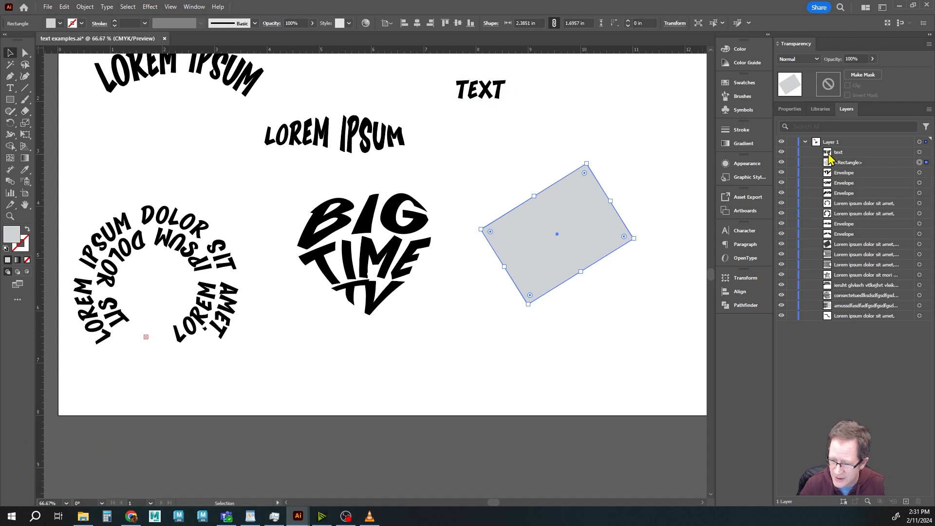
click(919, 151)
drag(869, 153, 864, 167)
- Fit the new text into the tilted rectangle with an Envelope Distort made with the top object
click(549, 221)
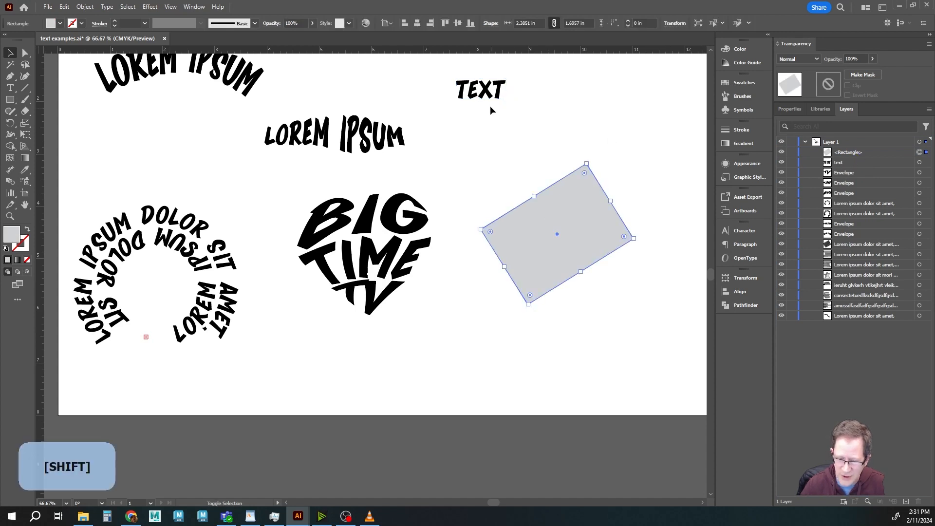
shift+click(491, 99)
click(85, 7)
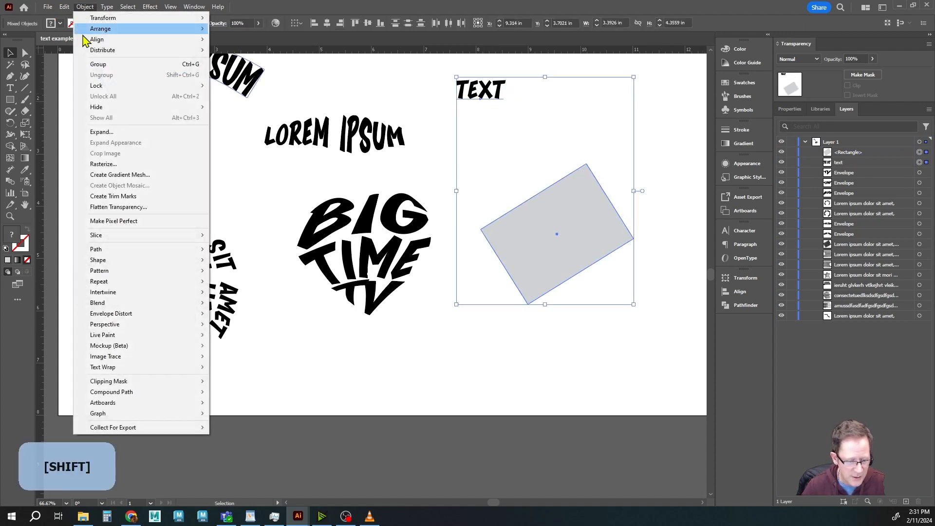
mouse_move(131, 316)
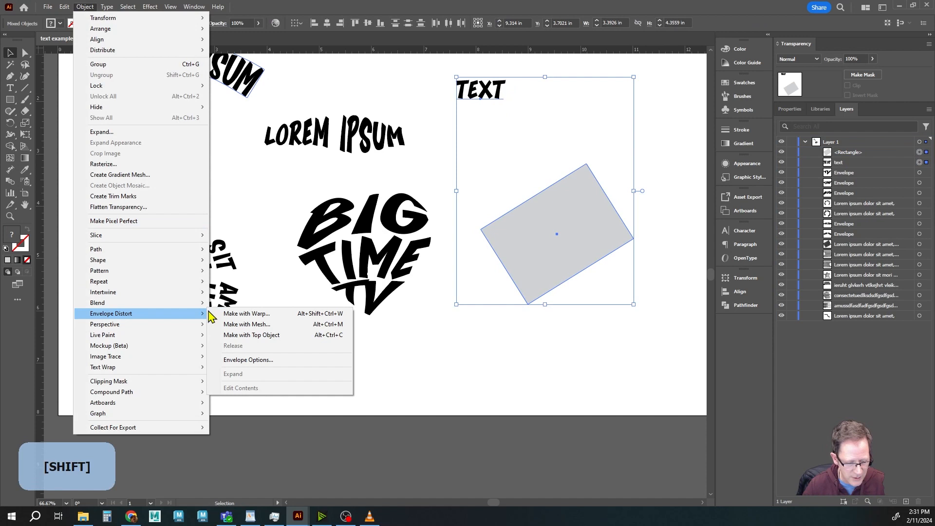
click(256, 335)
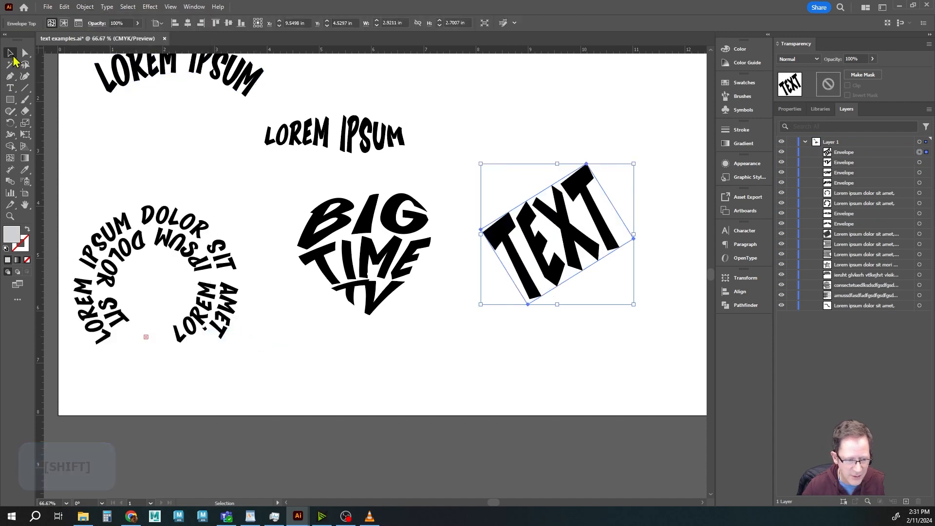
- Rotate the distorted TEXT envelope very slightly clockwise and deselect it
click(523, 339)
click(533, 254)
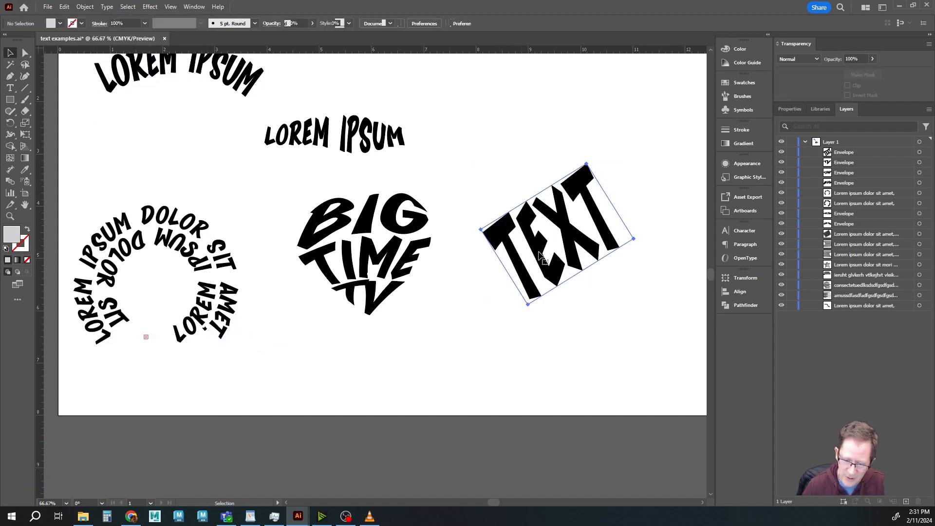
mouse_move(638, 307)
mouse_down()
mouse_move(568, 342)
mouse_move(635, 310)
mouse_up()
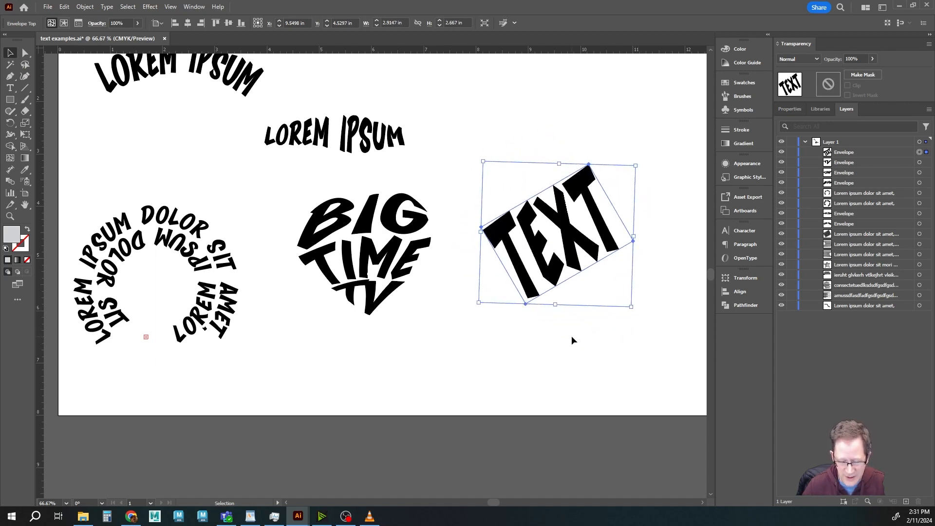
click(572, 338)
- Edit the text inside the tilted envelope to read "texts" and leave isolation mode
click(574, 238)
double_click(573, 239)
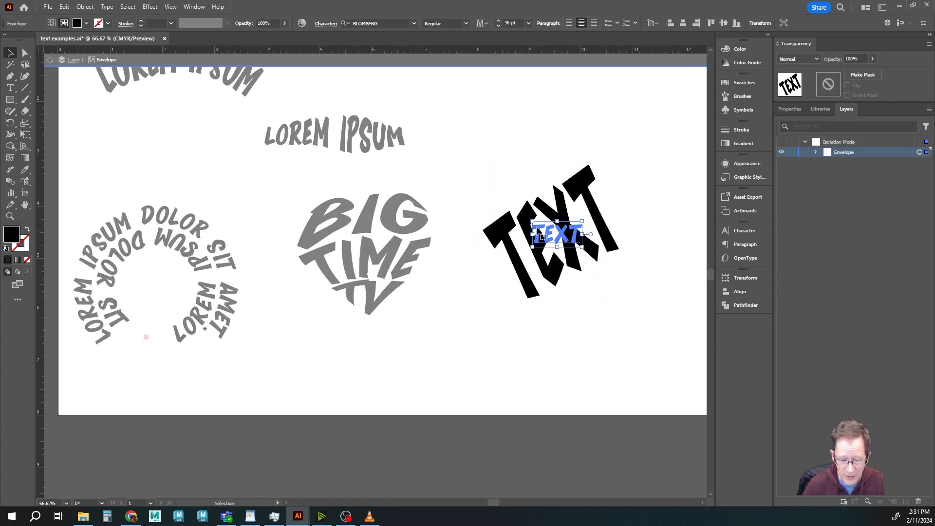
key(Escape)
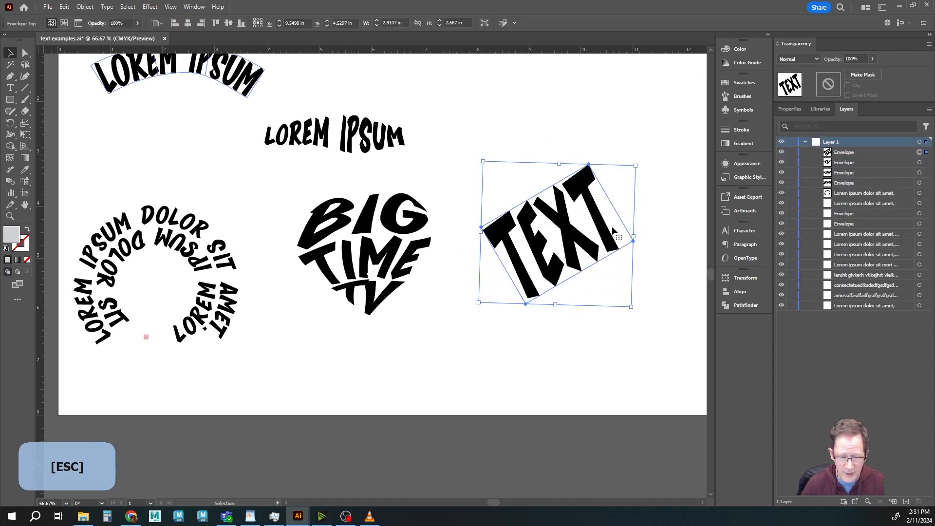
double_click(559, 238)
key(t)
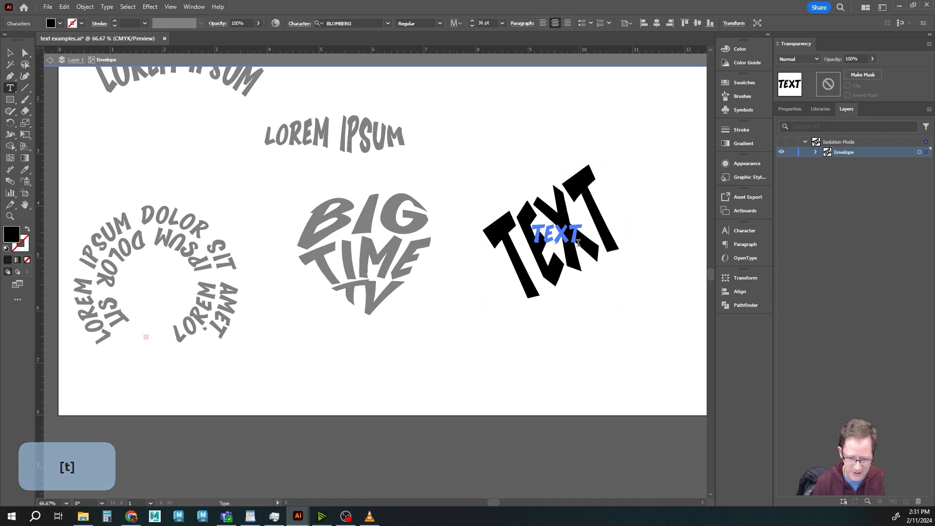
key(Right)
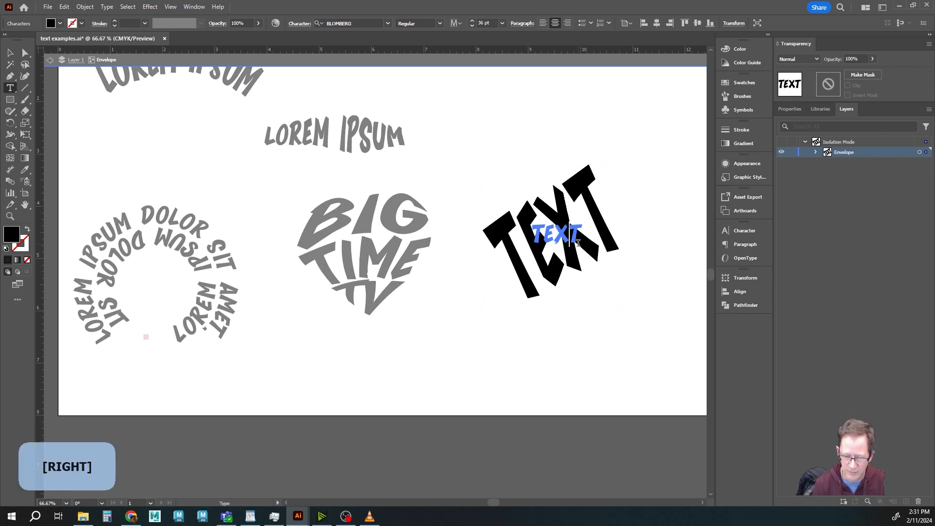
text(s)
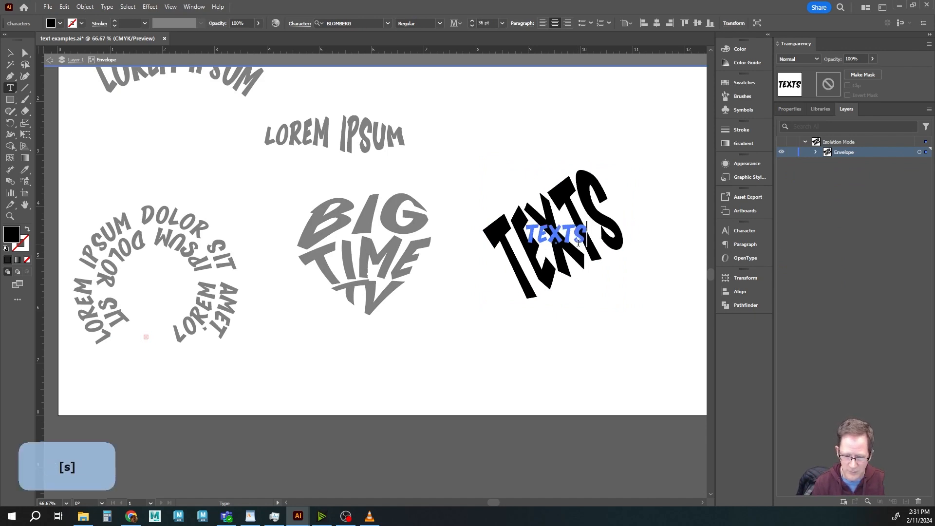
key(BackSpace)
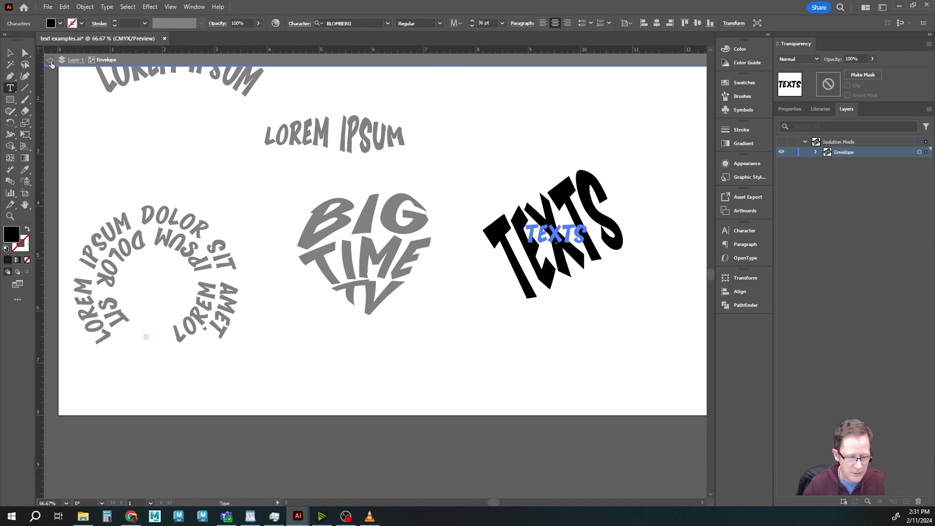
key(Escape)
key(Escape)
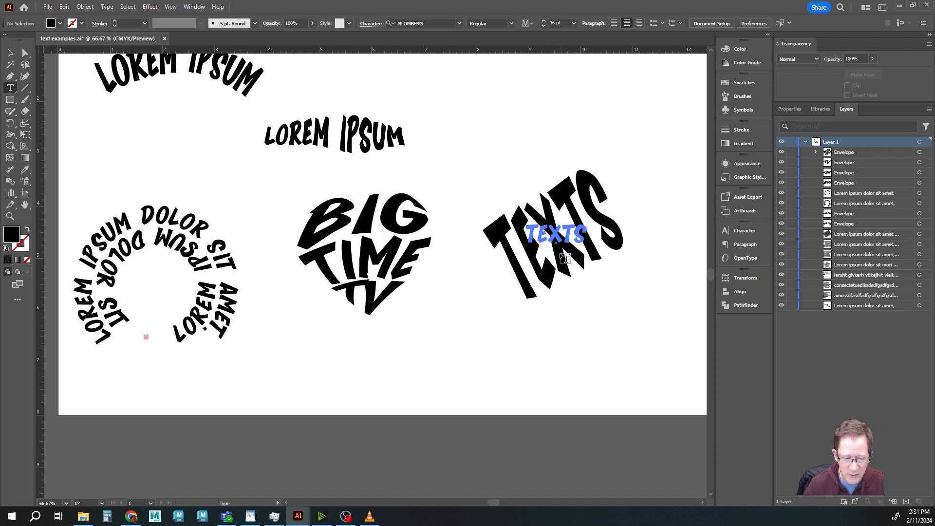
- Place a Lorem ipsum placeholder text line over the TEXTS envelope and move it below the artwork
click(560, 252)
key(Escape)
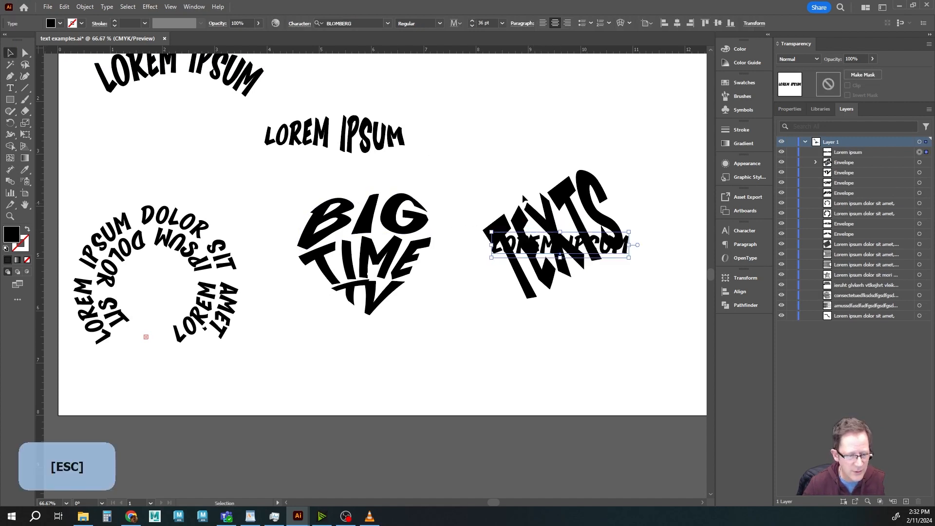
drag(564, 248, 566, 354)
- Open the TEXTS envelope in isolation mode to inspect its original text, and exit again
click(567, 216)
double_click(551, 234)
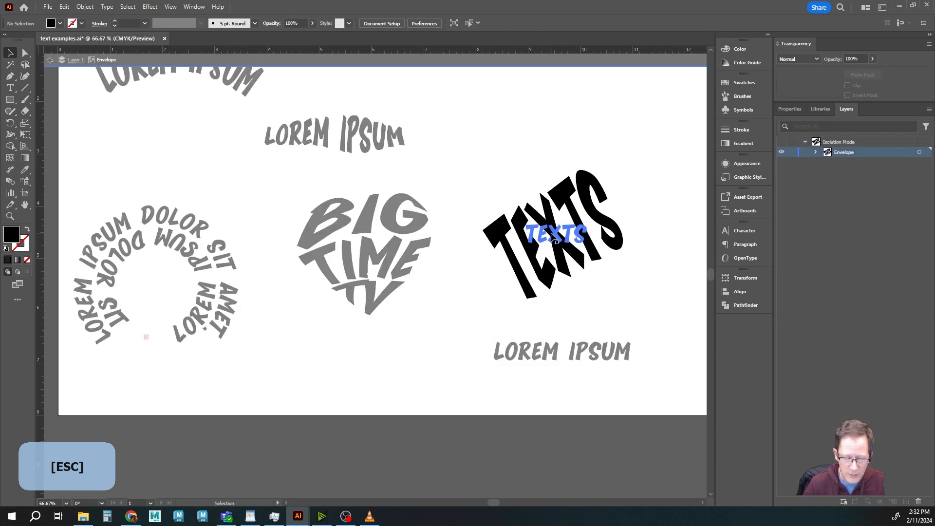
double_click(551, 235)
double_click(554, 236)
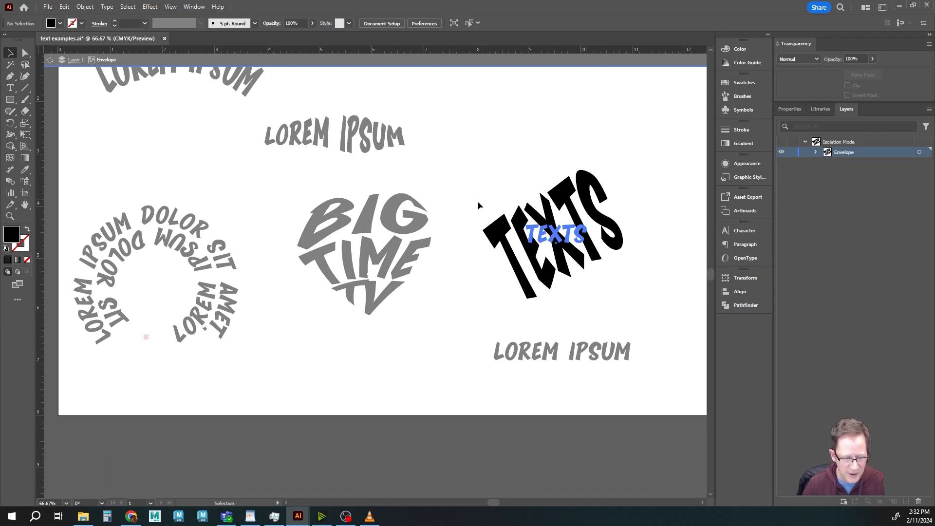
key(Escape)
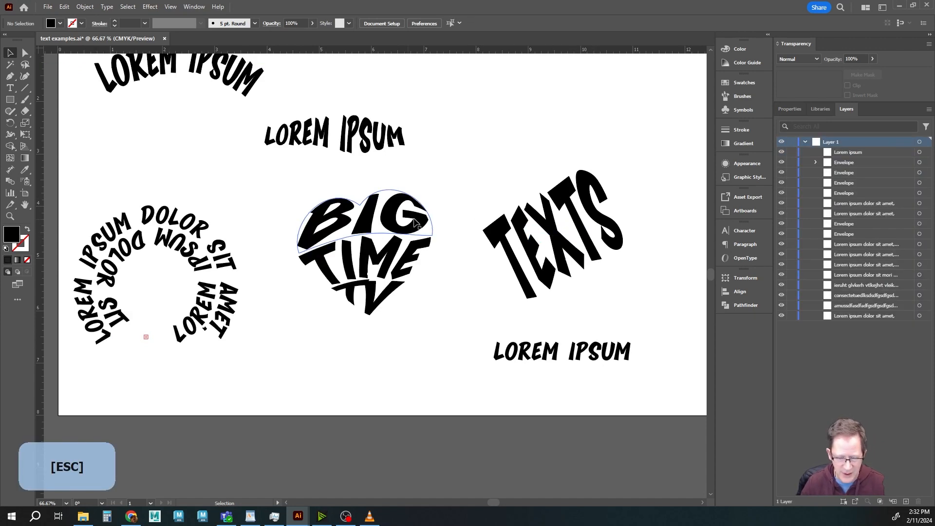
- Inspect the editable text inside the BIG envelope, the inner circular path text, and the warped LOREM IPSUM above the heart
double_click(392, 223)
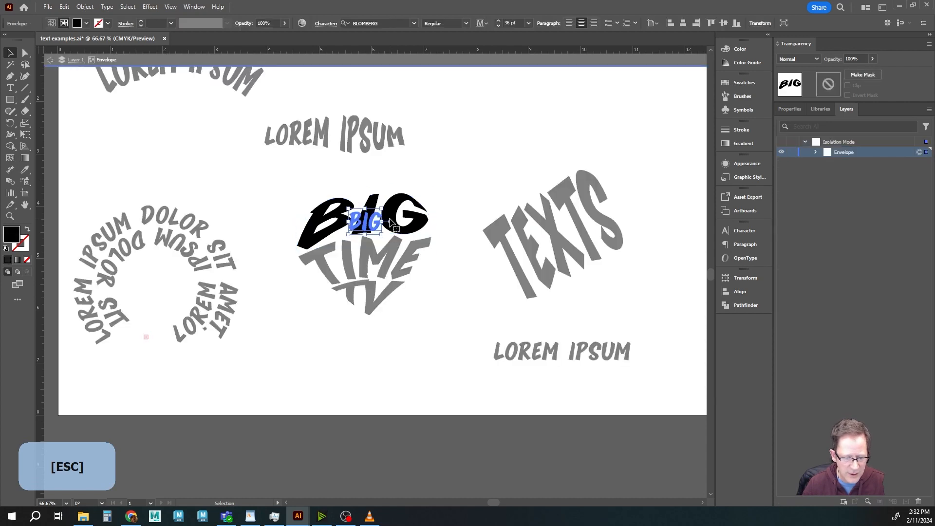
key(Escape)
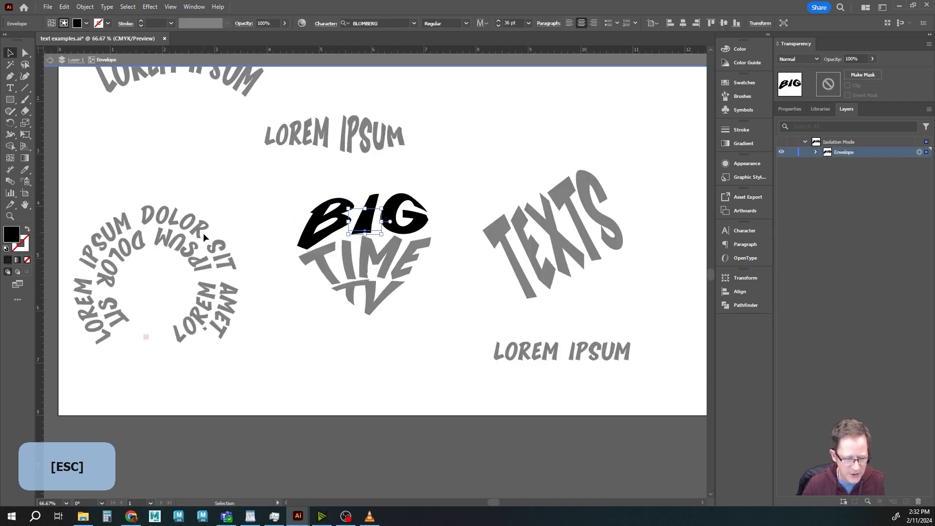
click(188, 224)
double_click(187, 221)
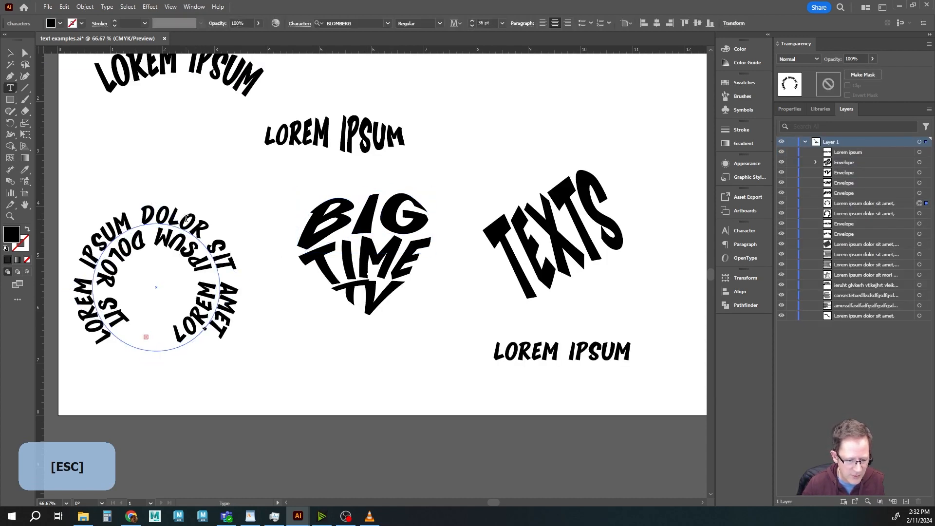
key(Escape)
double_click(318, 135)
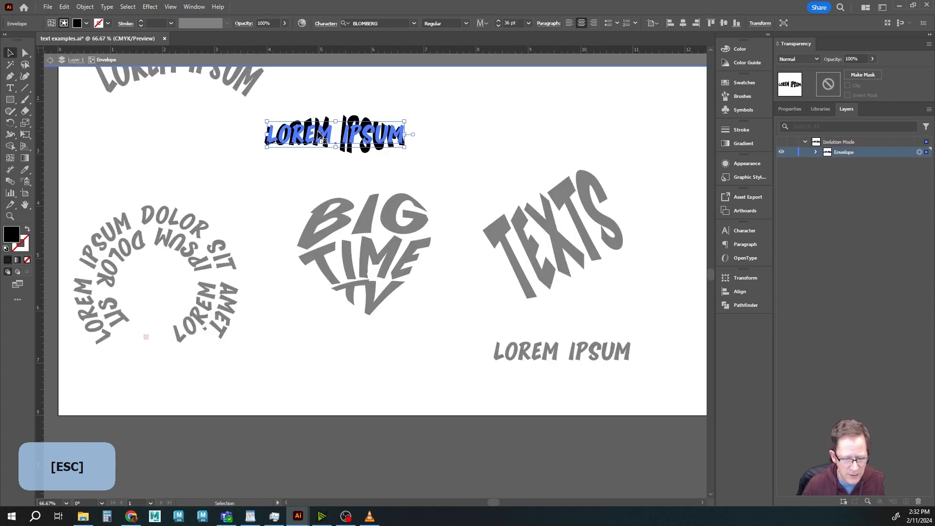
- Leave isolation mode for the small warped LOREM IPSUM envelope and return to the full artwork
click(244, 137)
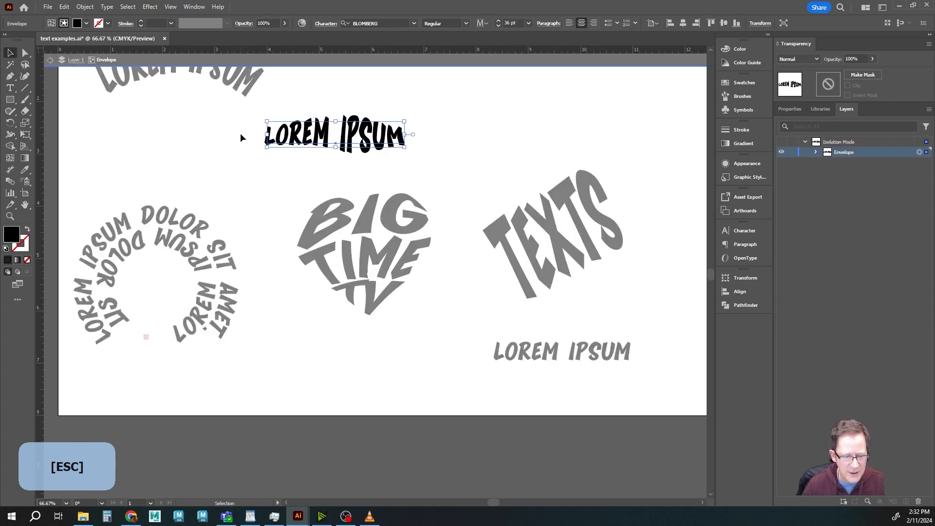
click(50, 61)
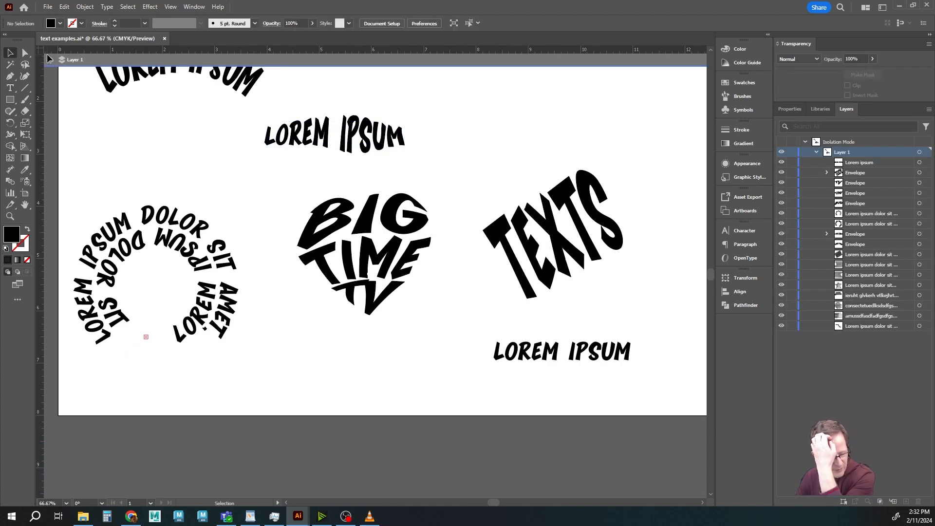
click(51, 61)
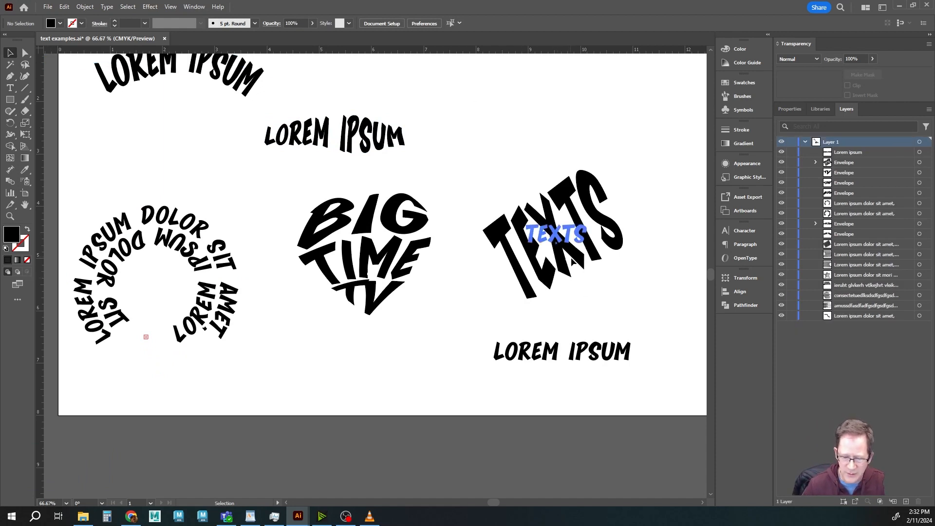
- Move the TEXTS envelope up and expand its object and fill into outlined shapes
drag(570, 258, 572, 211)
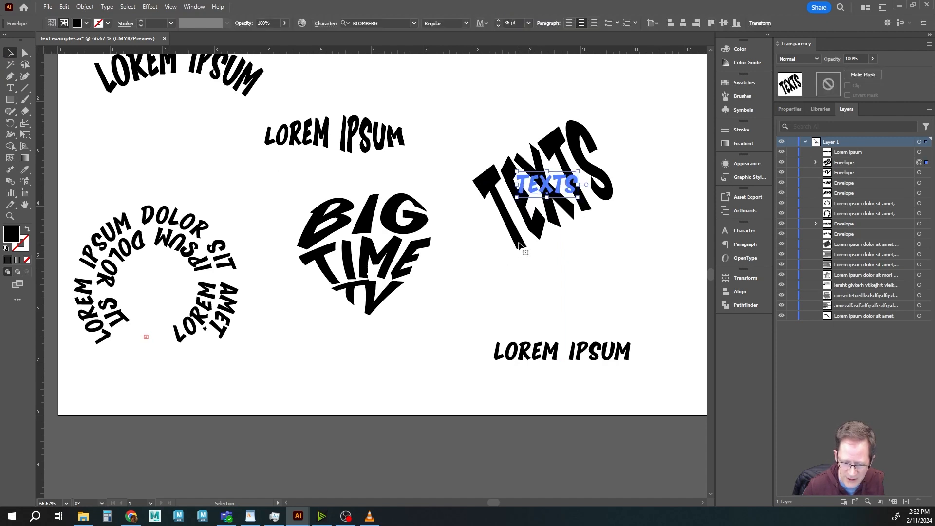
click(85, 6)
click(115, 137)
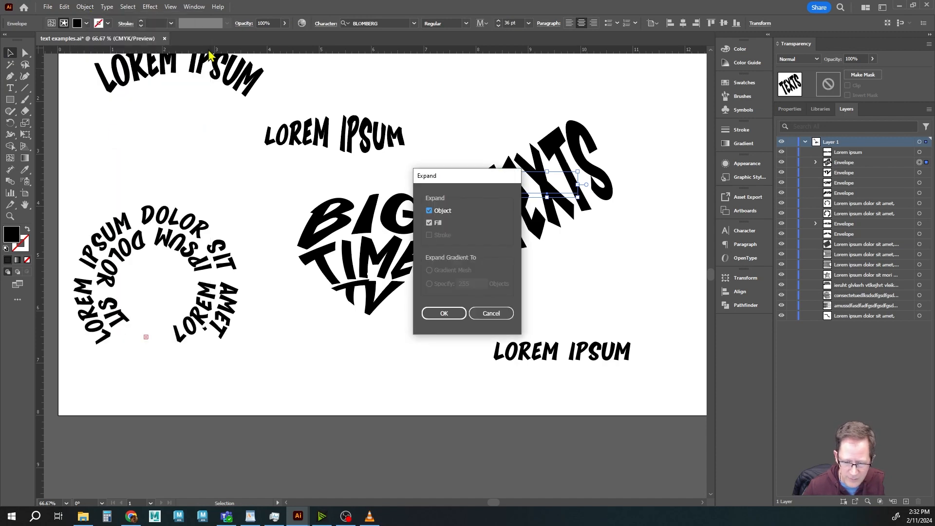
click(440, 312)
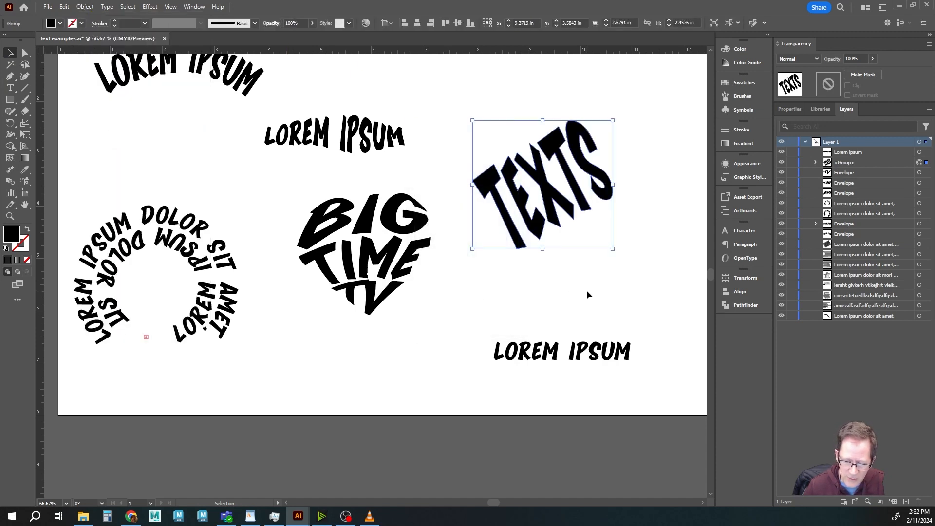
- Ungroup the outer level of the expanded TEXTS artwork and reselect it to check its grouping
click(601, 286)
click(557, 215)
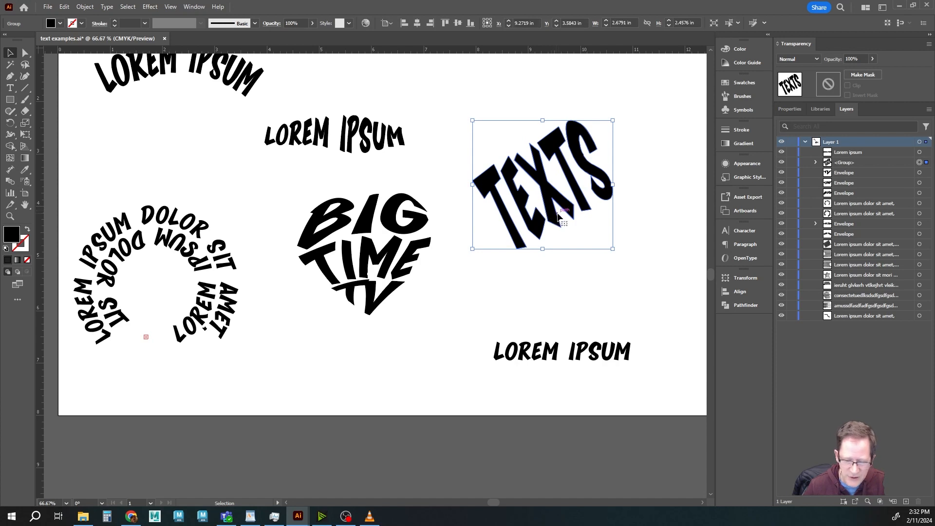
click(85, 7)
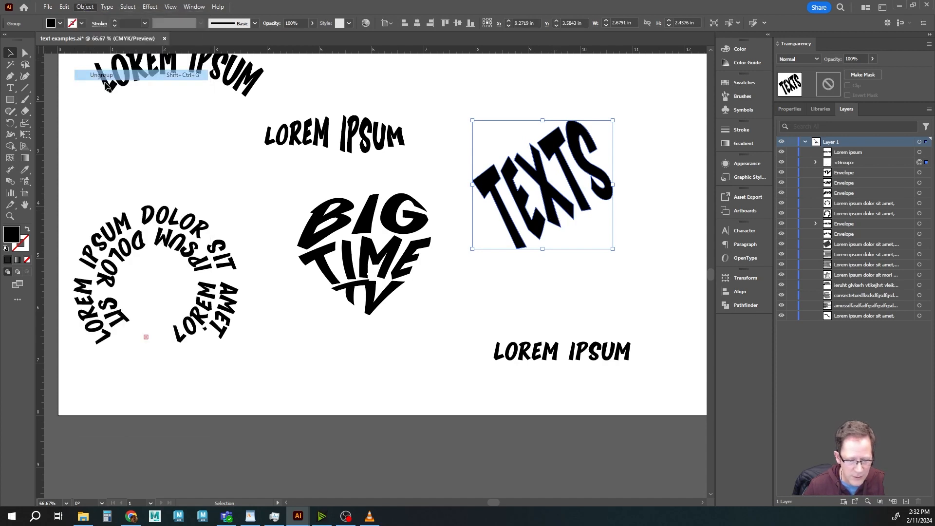
click(105, 75)
click(538, 287)
click(532, 219)
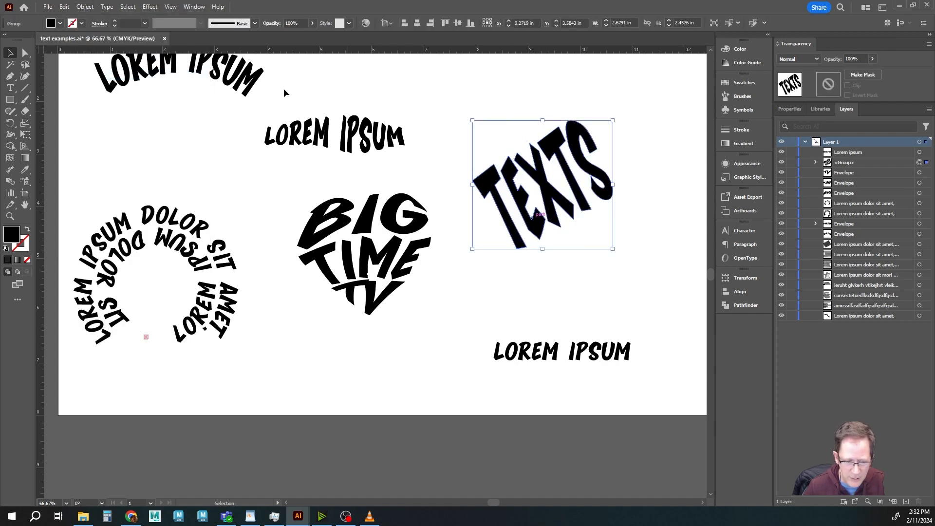
- Isolate the TEXTS group, examine the anchor points of its letter X, and exit isolation mode
double_click(523, 205)
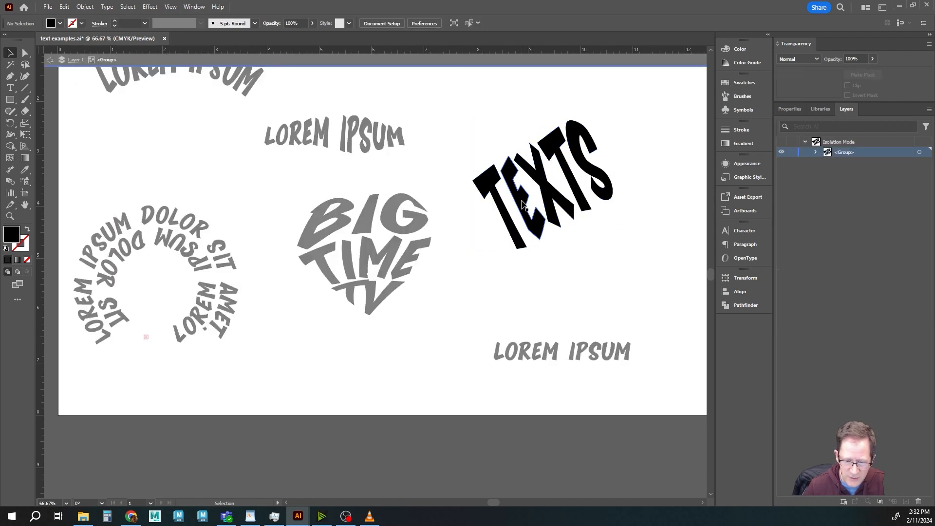
click(556, 190)
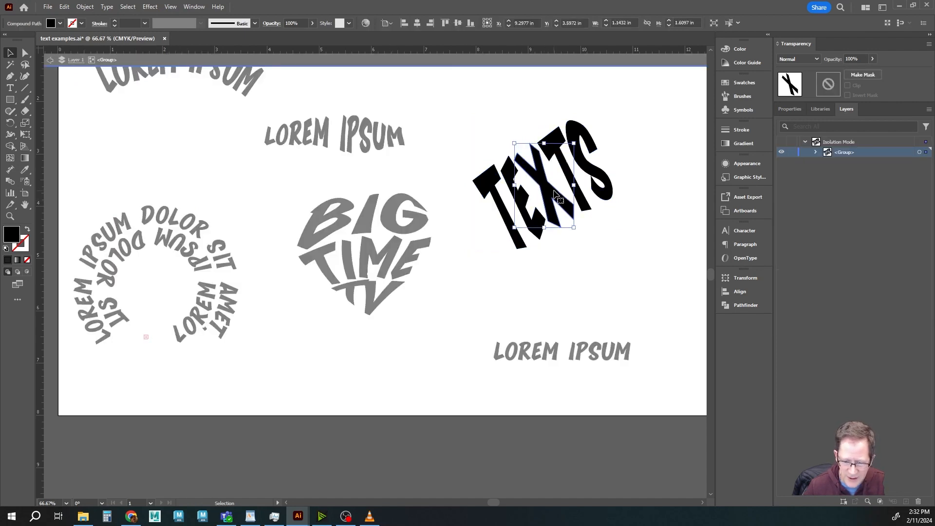
key(a)
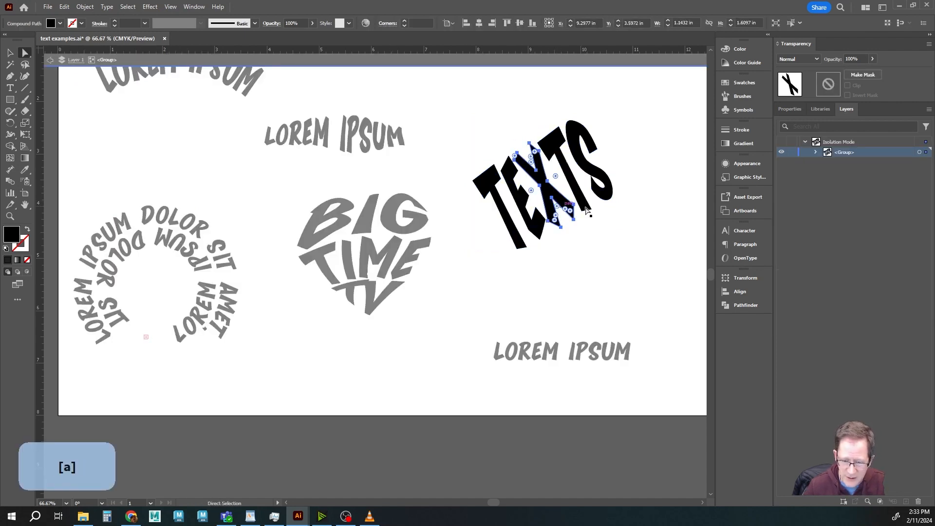
click(50, 60)
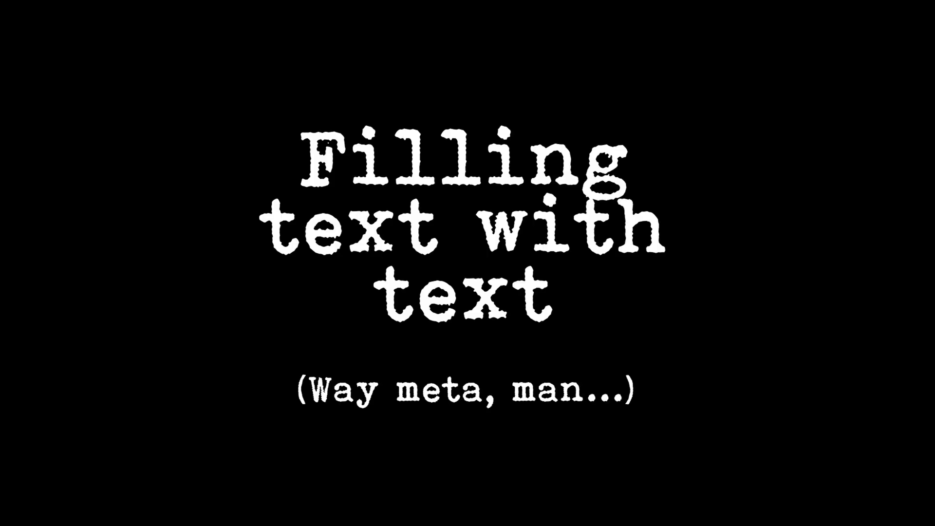
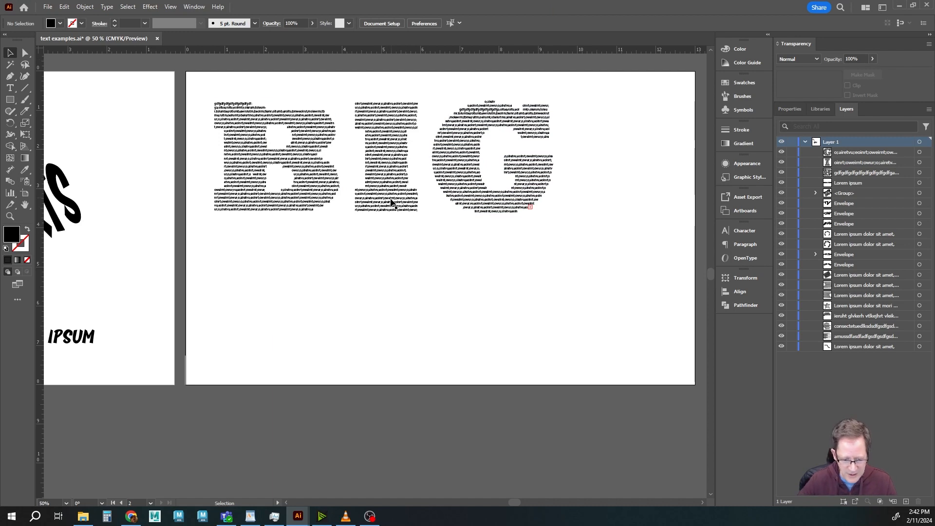
- Add the point text "BIG" below the text-filled word on the second artboard and set its font size to 300 pt
drag(425, 211, 408, 248)
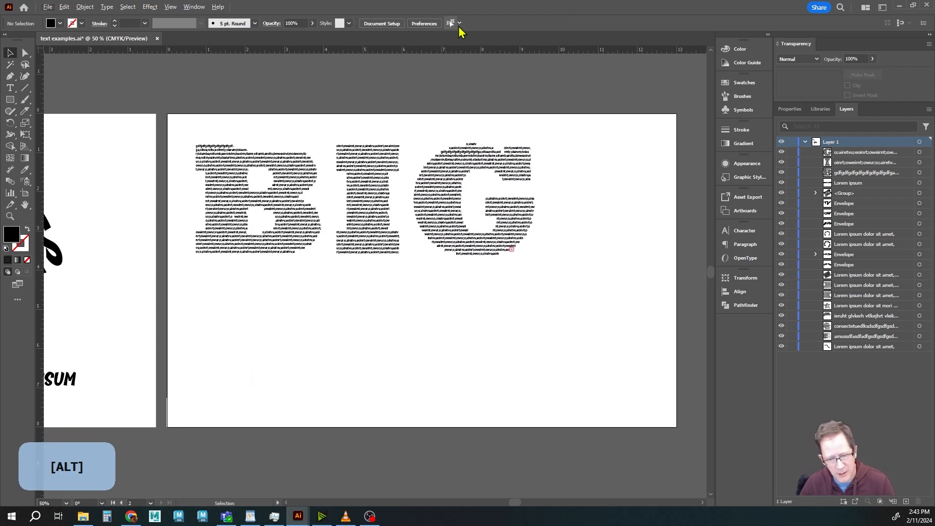
click(11, 89)
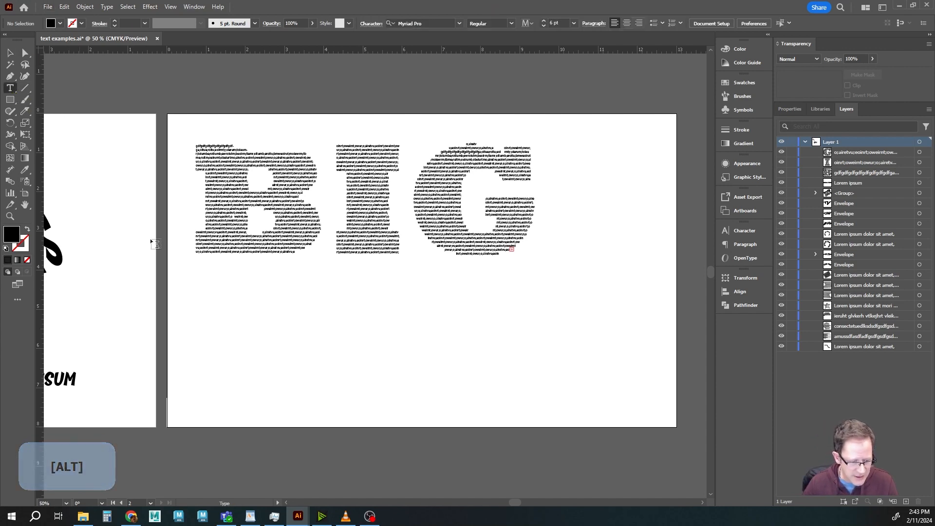
click(261, 368)
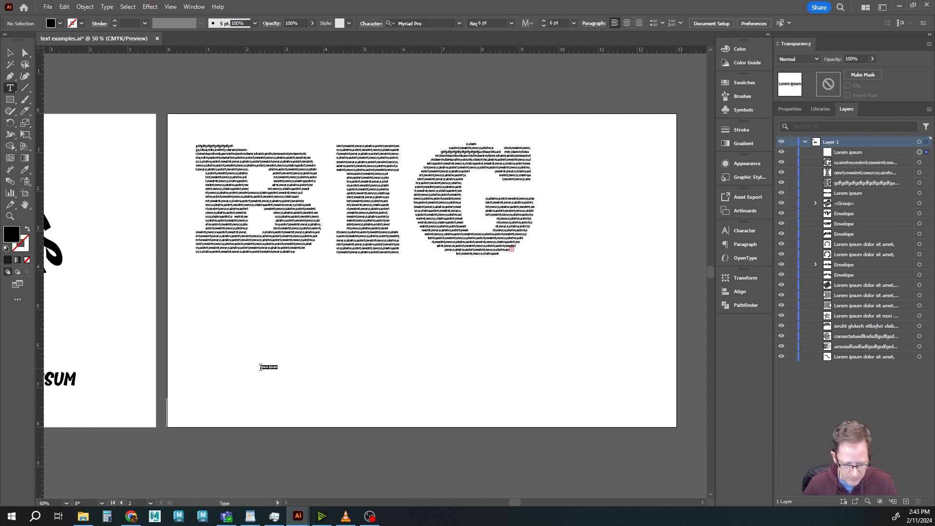
text(B)
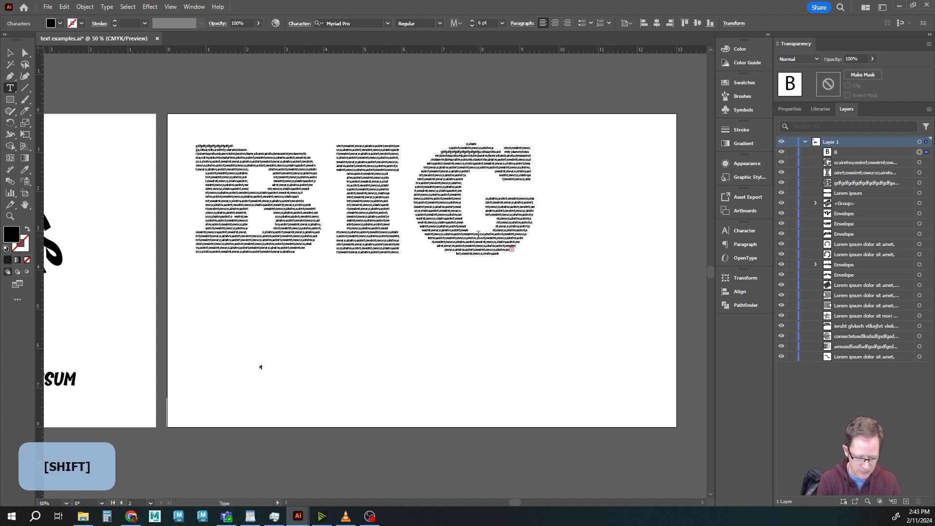
text(IG)
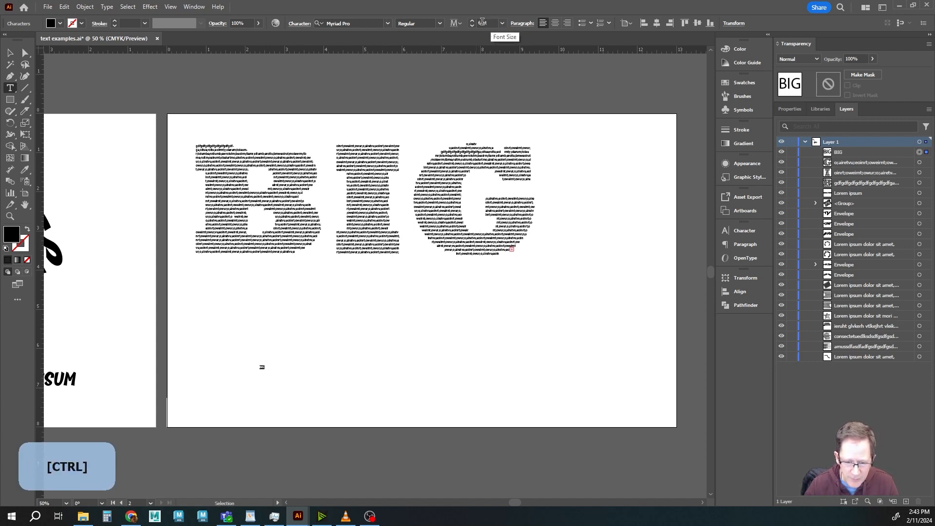
double_click(482, 22)
text(300)
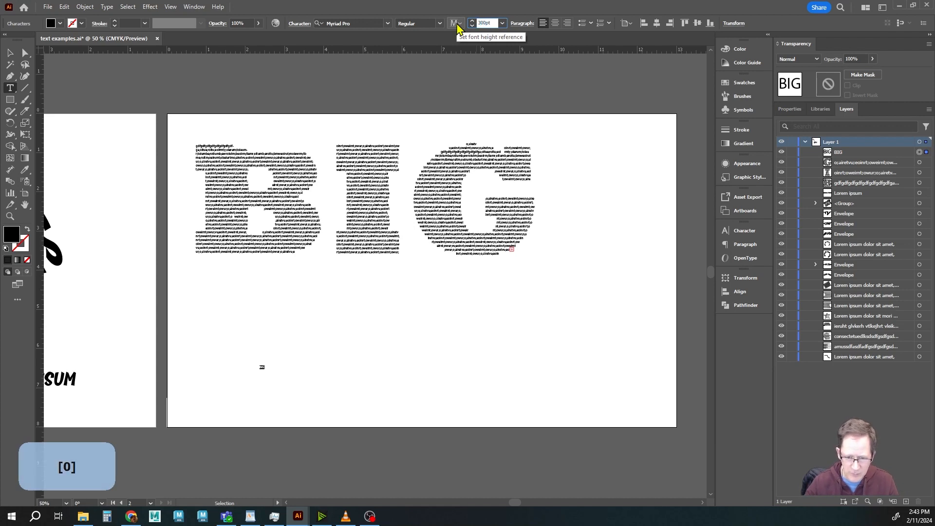
key(Tab)
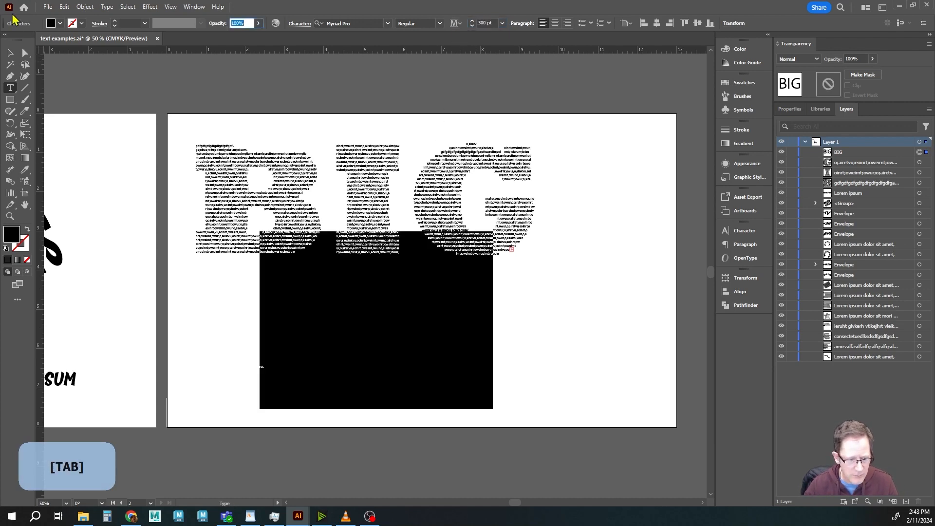
click(10, 53)
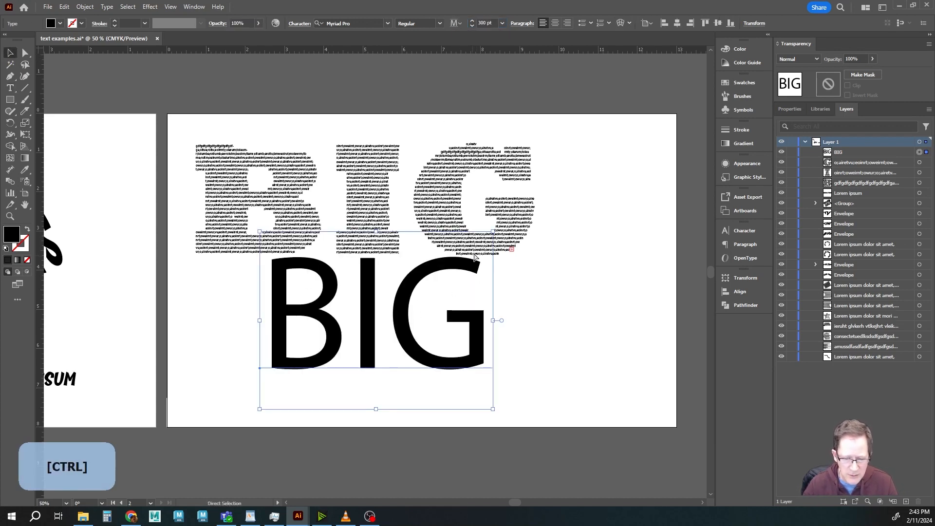
- Set the solid BIG text's font to Rockwell Extra Bold and position it clear of the text-filled word above
key(ctrl+a)
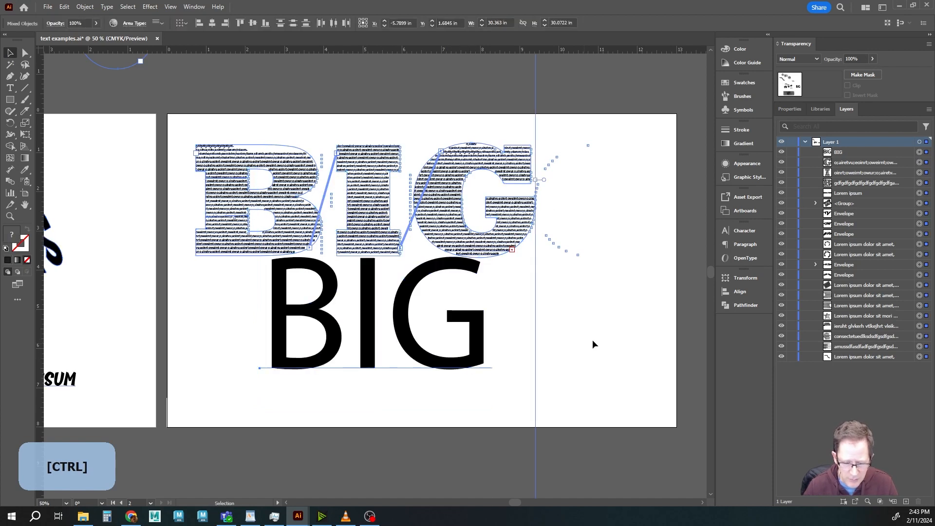
click(699, 344)
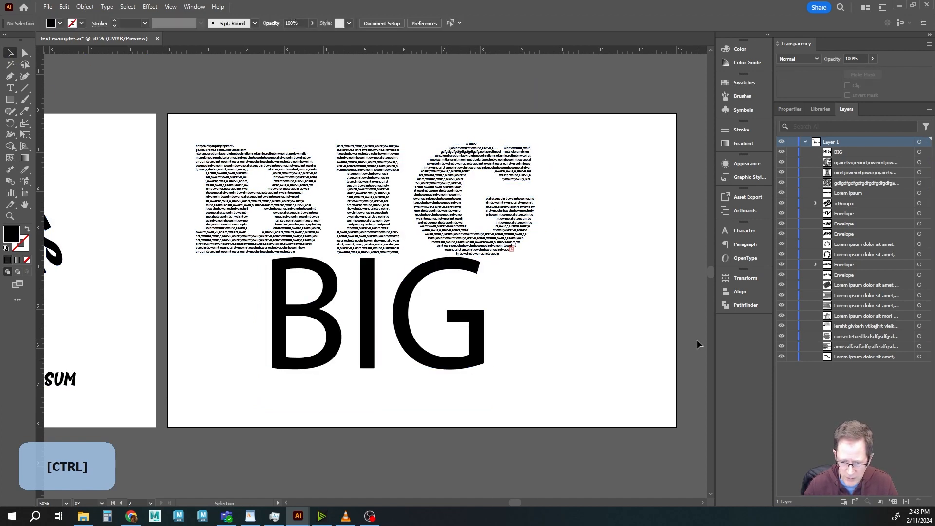
drag(444, 367, 453, 395)
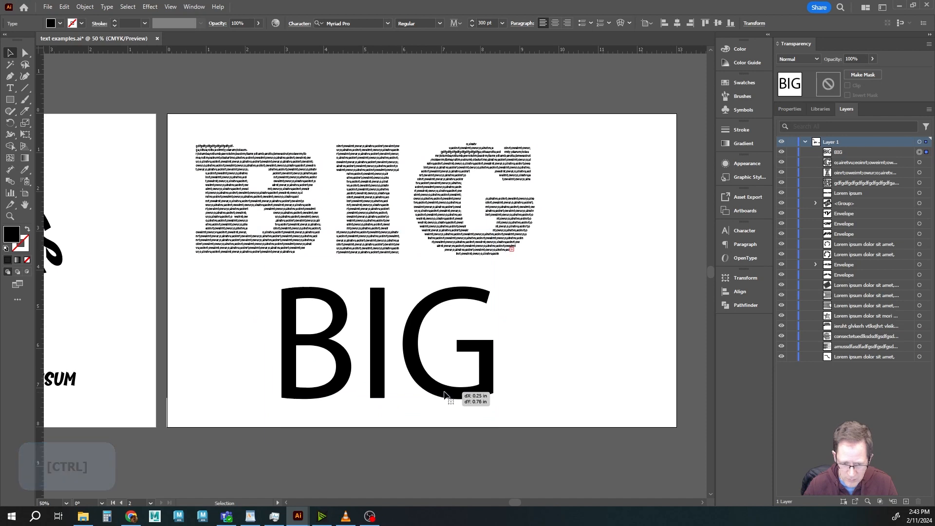
click(387, 23)
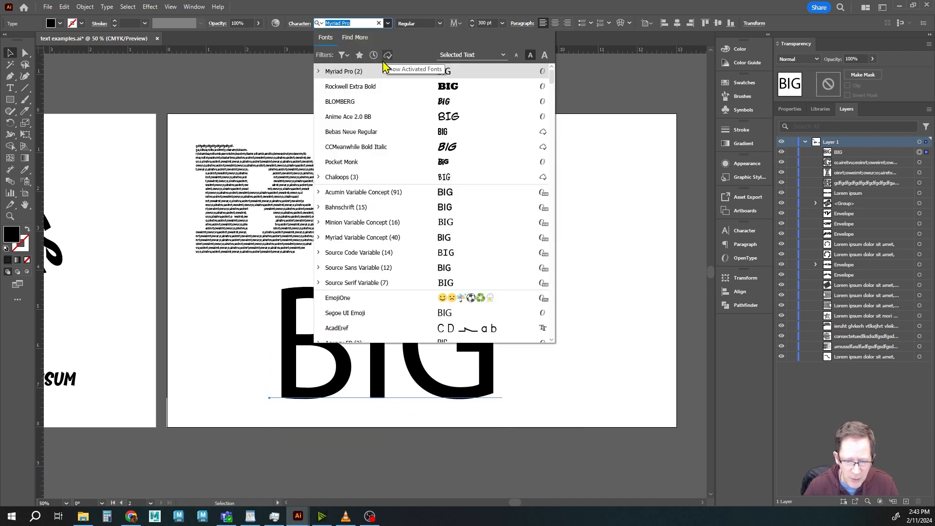
click(382, 89)
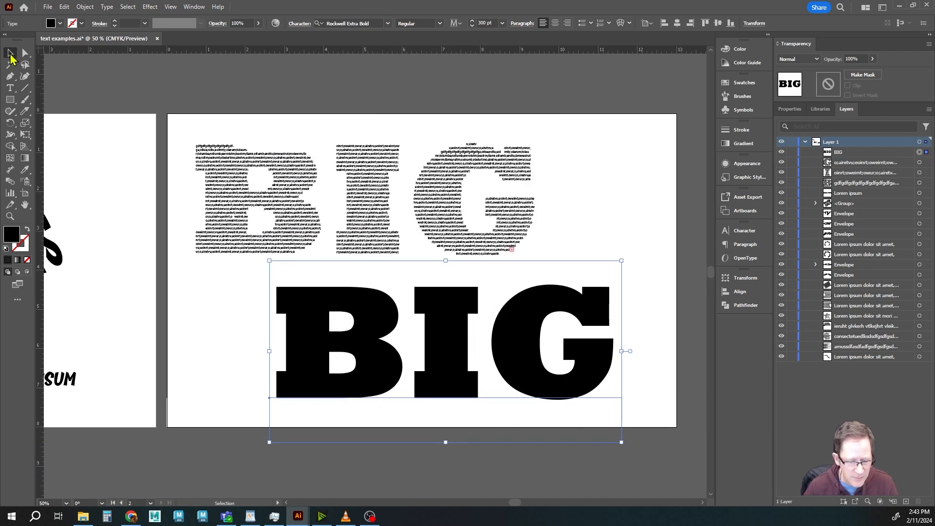
click(209, 266)
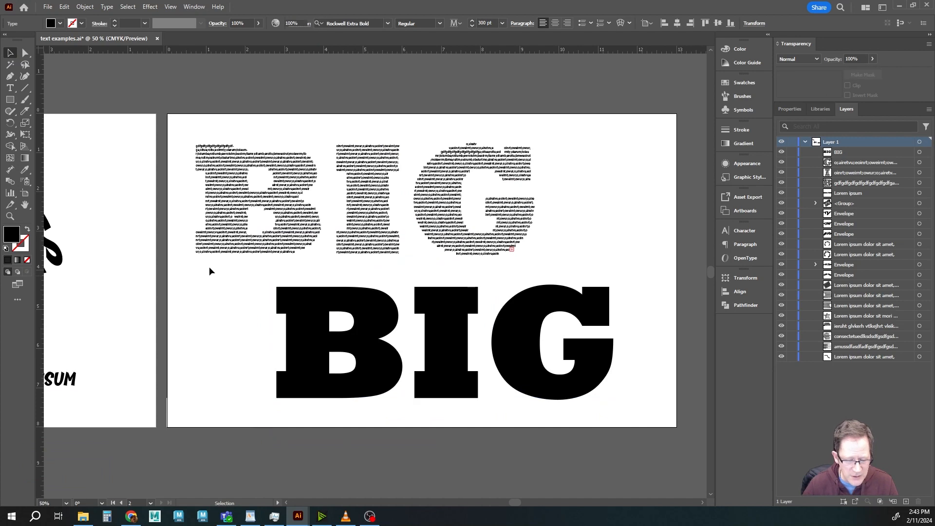
click(335, 303)
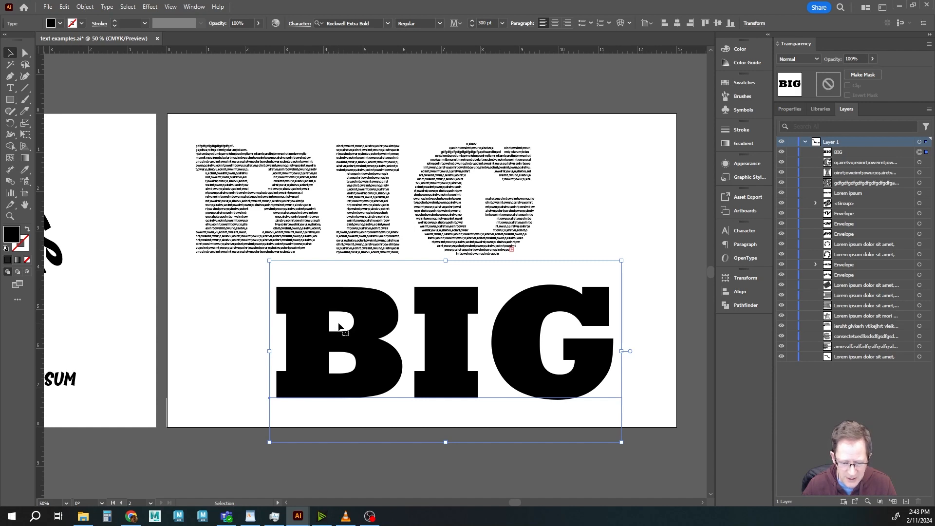
drag(442, 339, 416, 338)
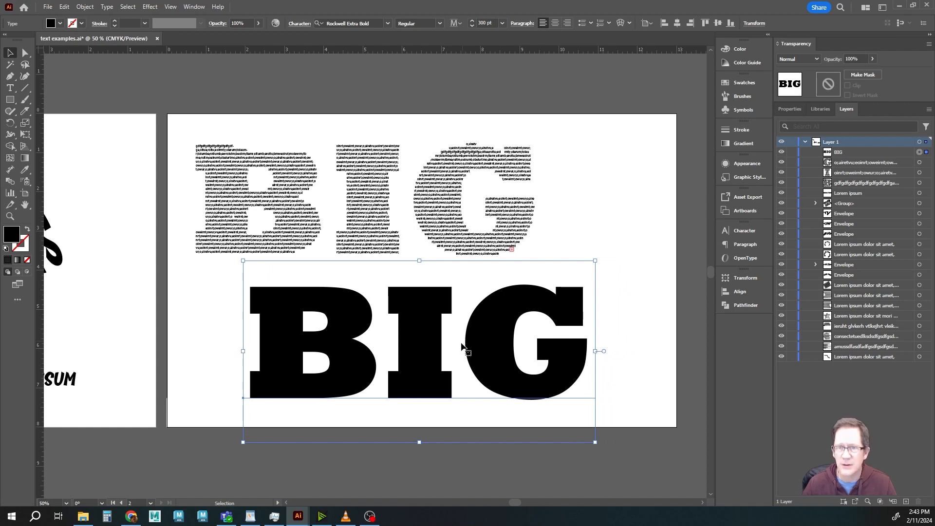
- Expand the object and fill of the solid BIG text into outlines
click(84, 7)
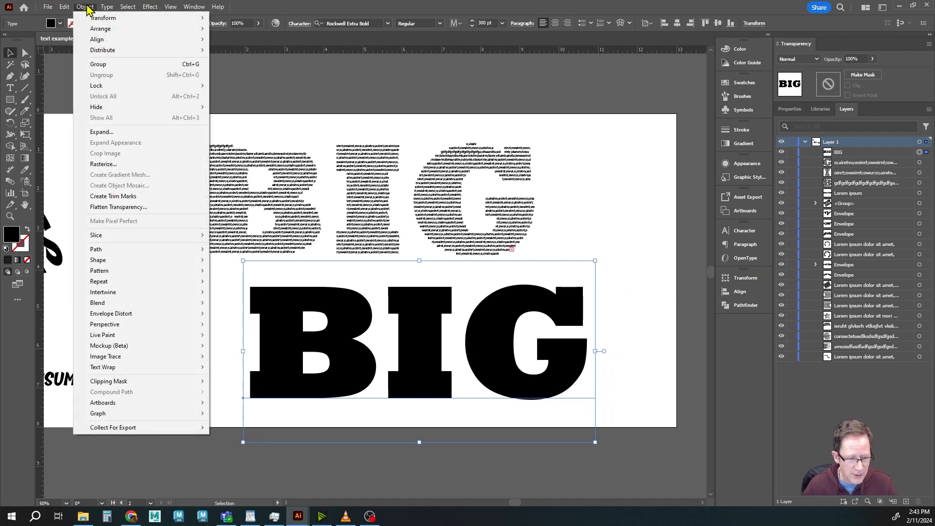
click(105, 133)
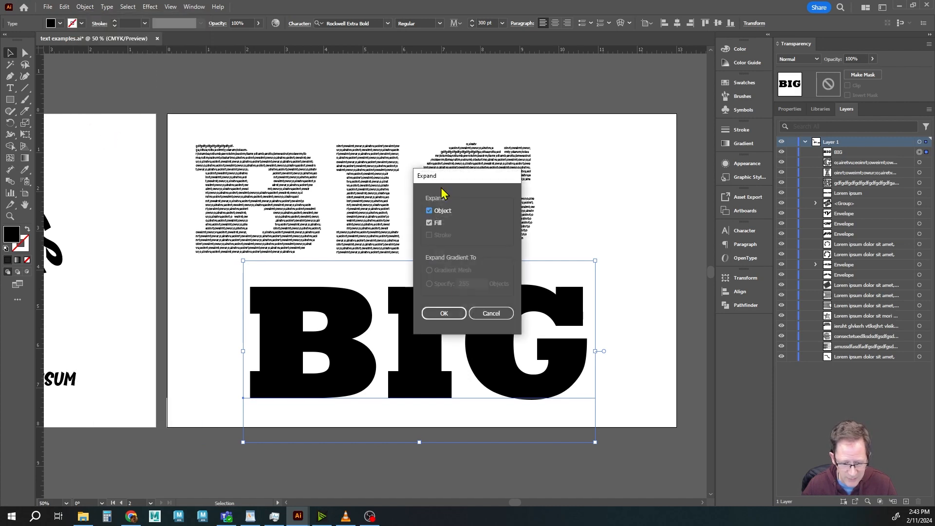
click(443, 314)
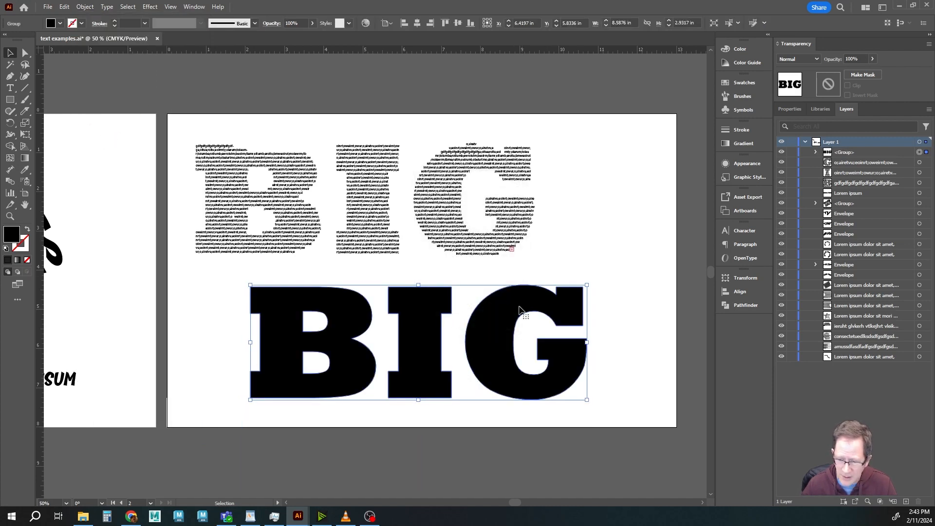
- Ungroup the expanded BIG outlines and select the letters I and B individually to check that they are separate objects
click(816, 152)
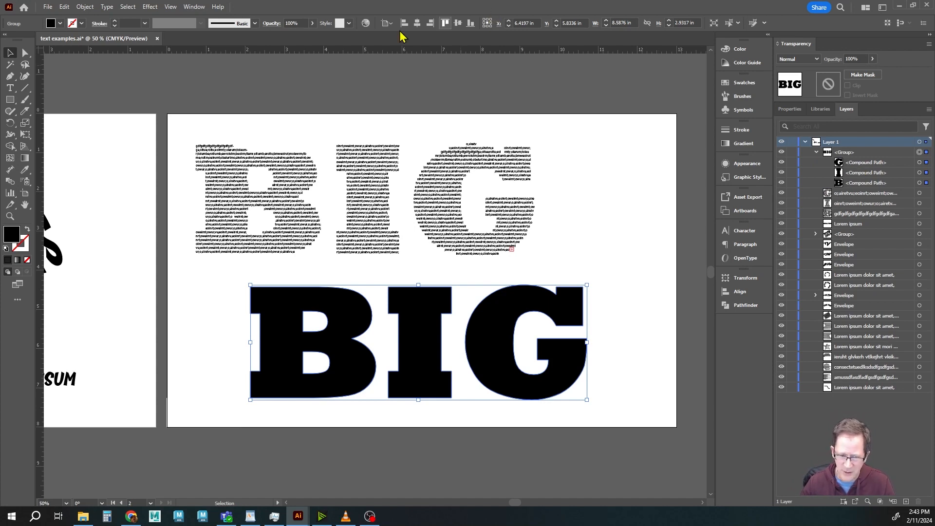
click(85, 6)
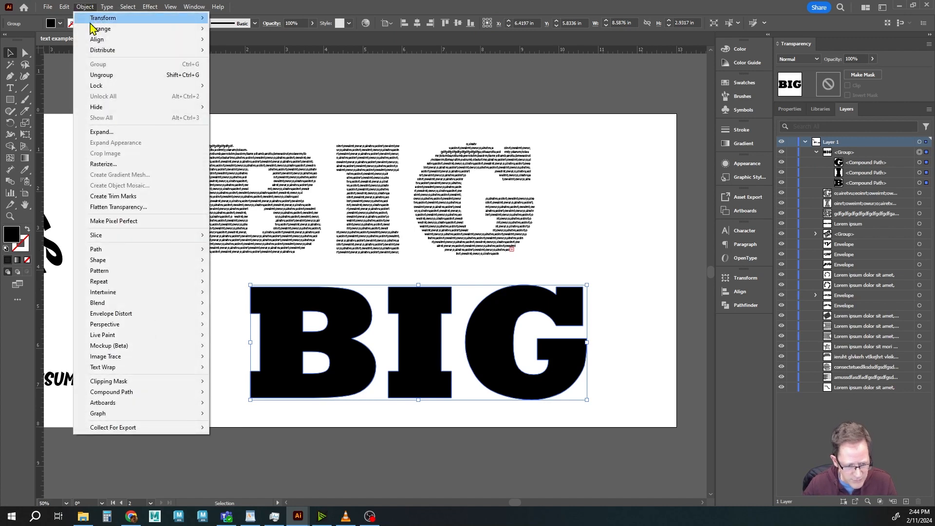
click(97, 74)
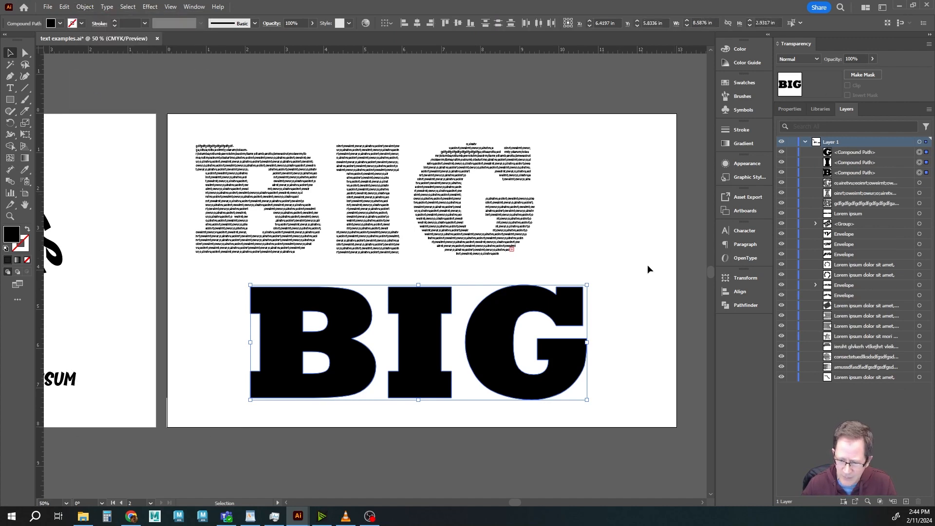
click(601, 250)
click(431, 317)
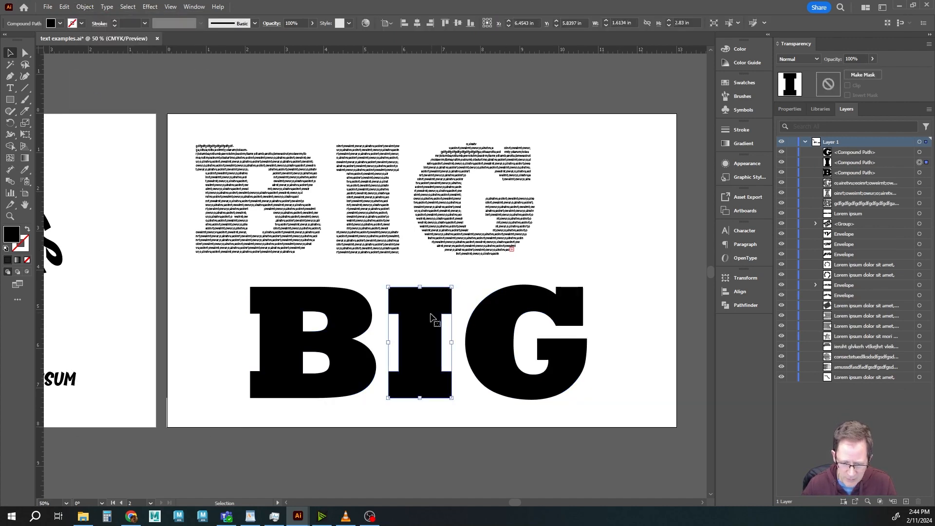
click(336, 317)
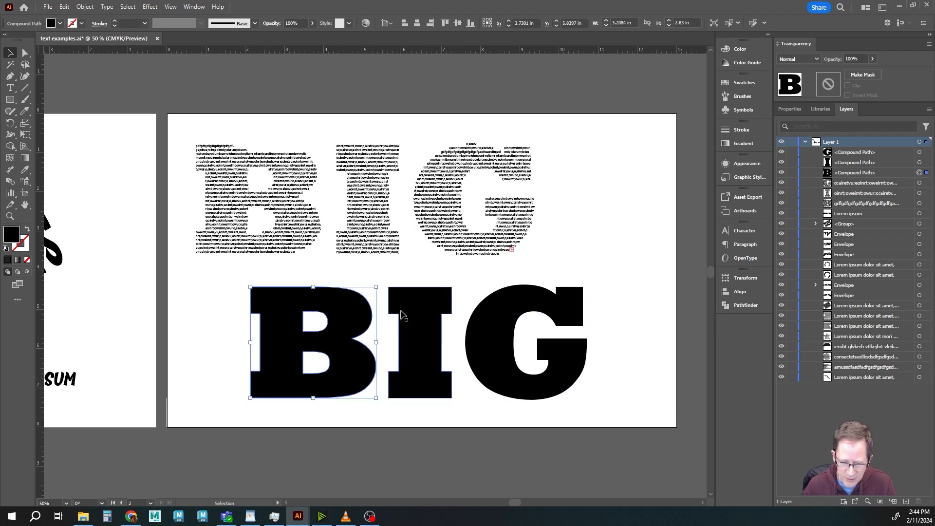
- Try to create area type inside the compound path of the solid letter I
key(ctrl+z)
click(10, 89)
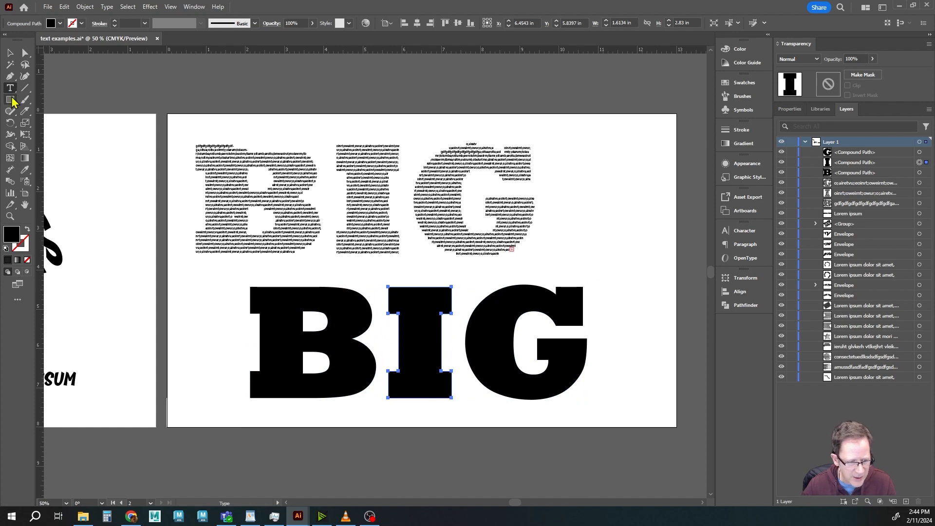
drag(11, 90, 46, 99)
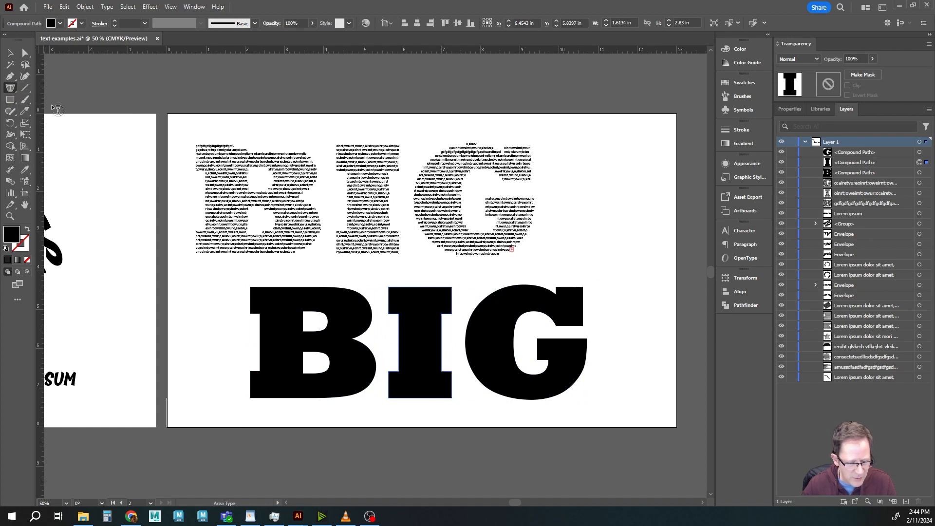
click(403, 288)
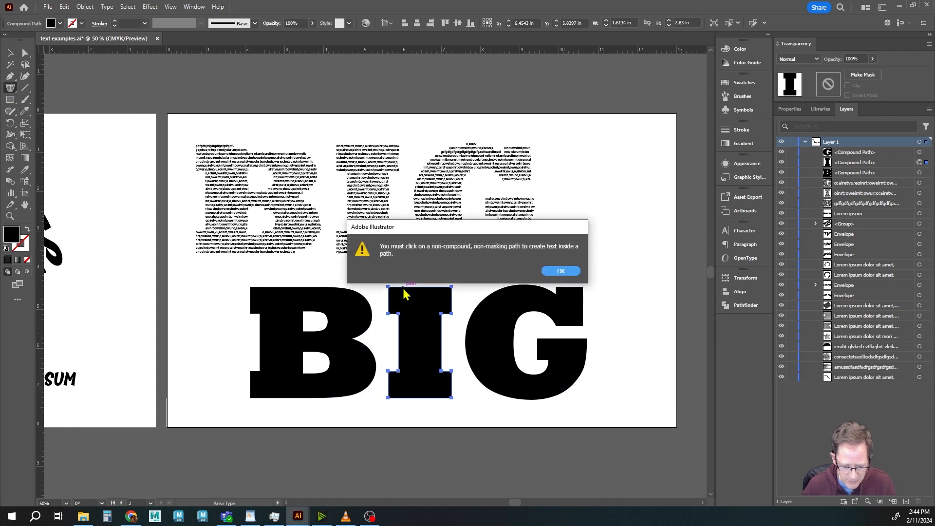
click(559, 273)
key(v)
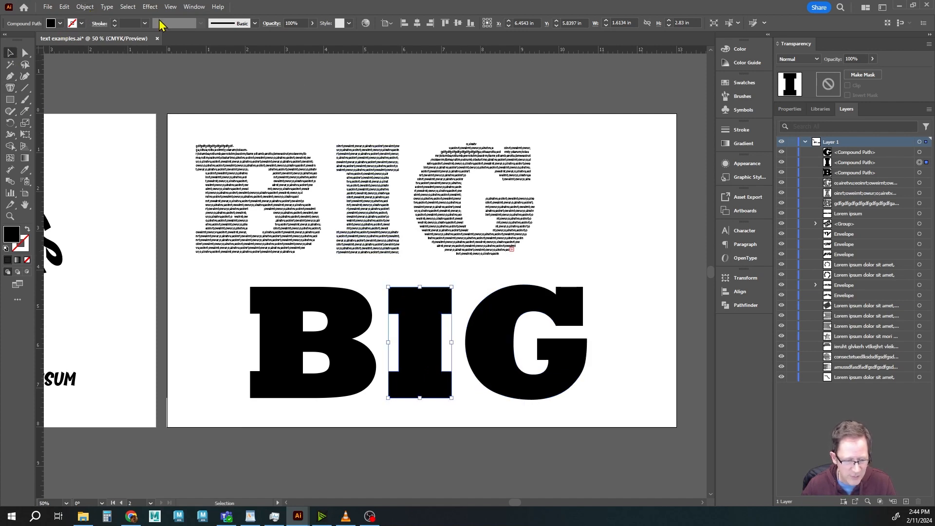
- Release the compound paths of the solid letters I and G into plain paths
click(84, 7)
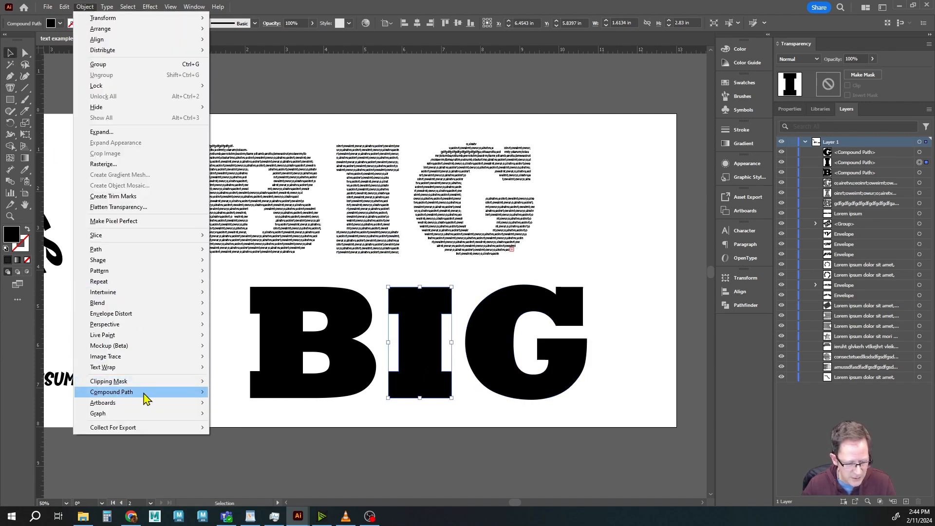
mouse_move(146, 393)
click(251, 403)
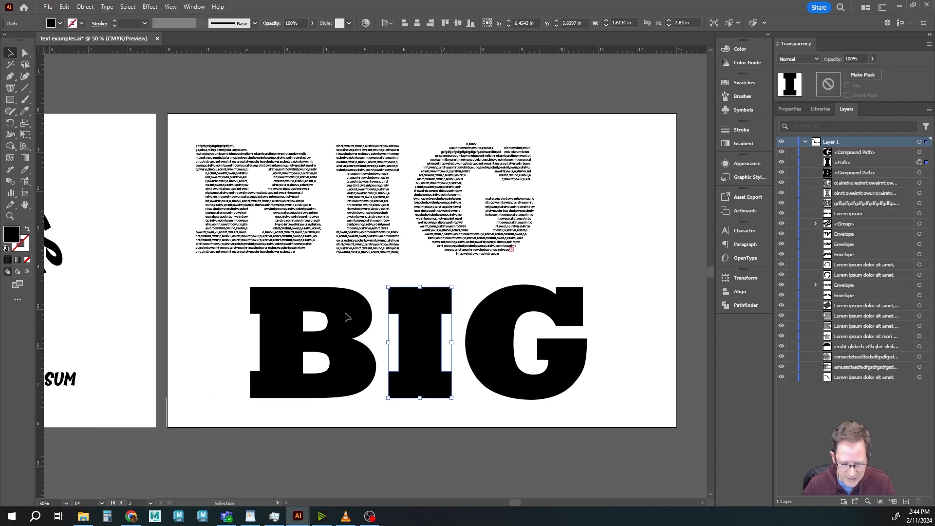
click(492, 324)
click(84, 7)
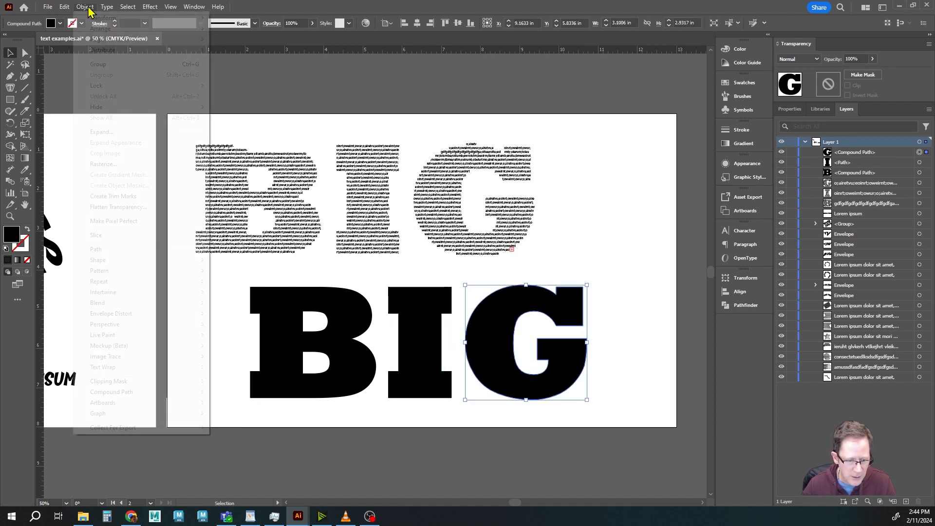
mouse_move(143, 394)
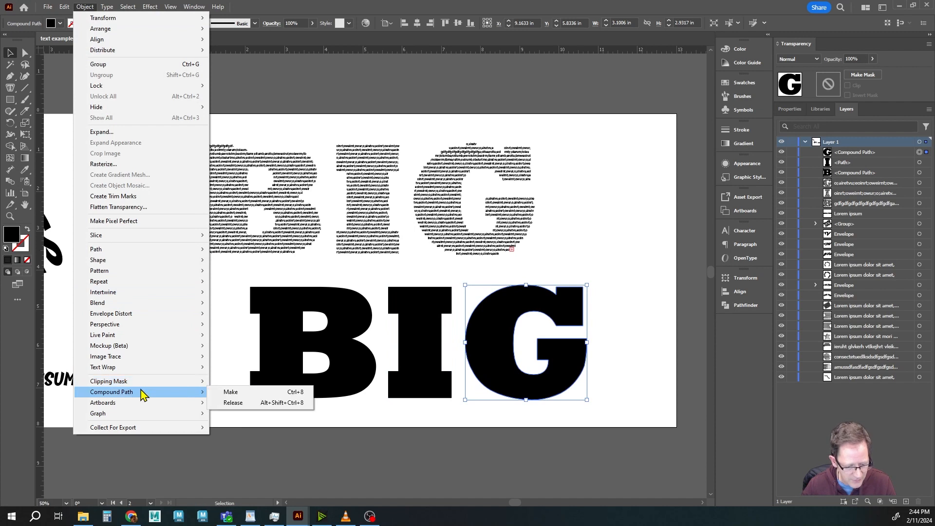
click(245, 403)
- Try releasing the compound path of the solid letter B, and restore it as a compound path
click(351, 323)
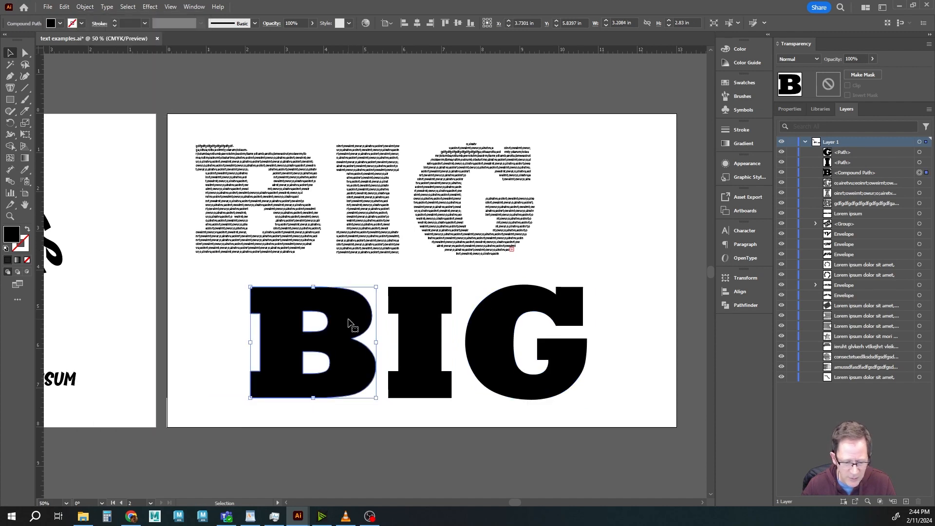
click(85, 7)
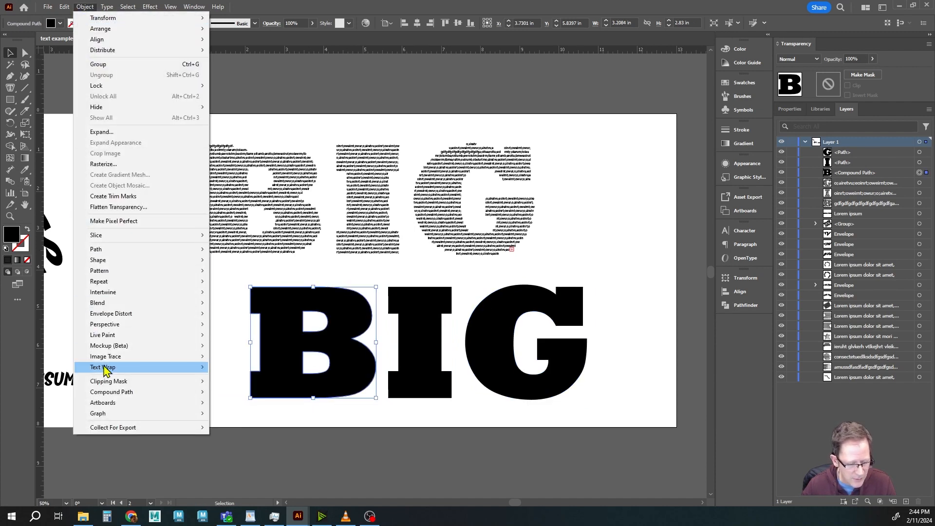
mouse_move(126, 395)
click(233, 403)
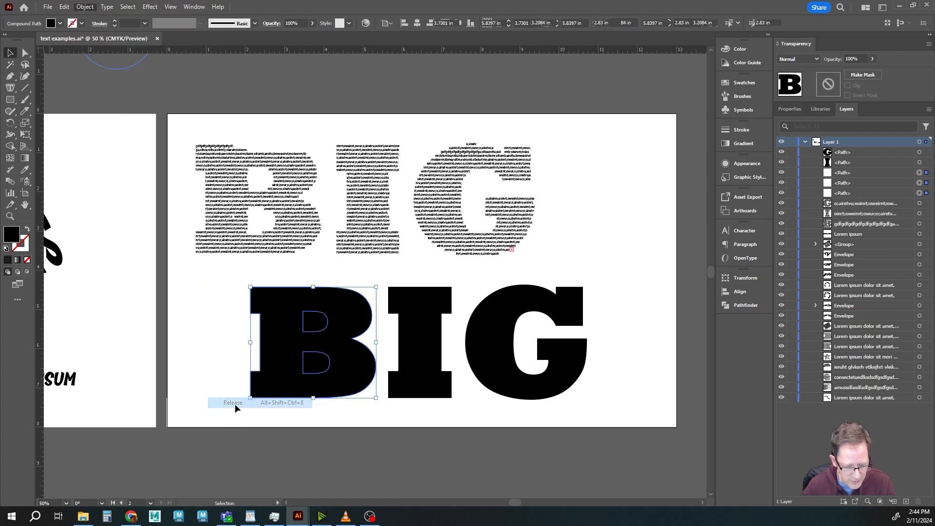
key(ctrl)
key(ctrl+8)
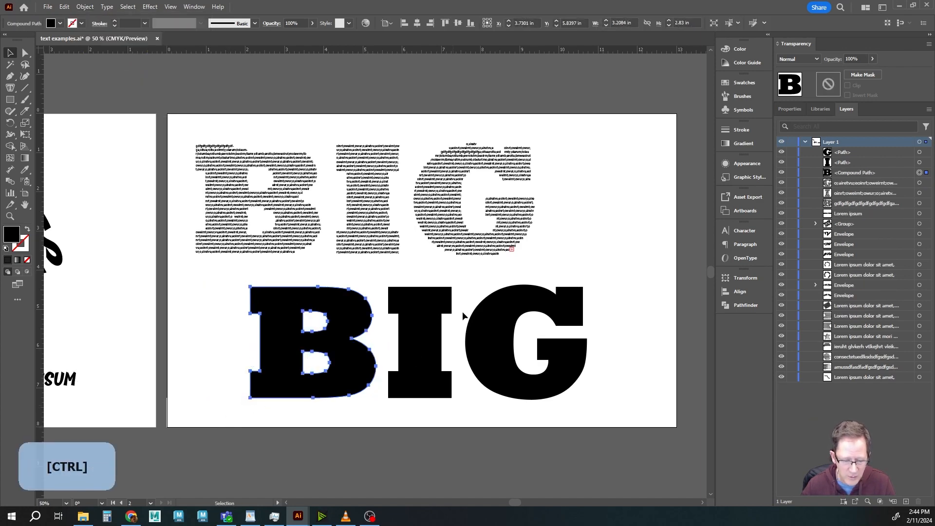
- Try to split the outline of the solid letter B at its left side with the Scissors tool
scroll(278, 298, up, 2)
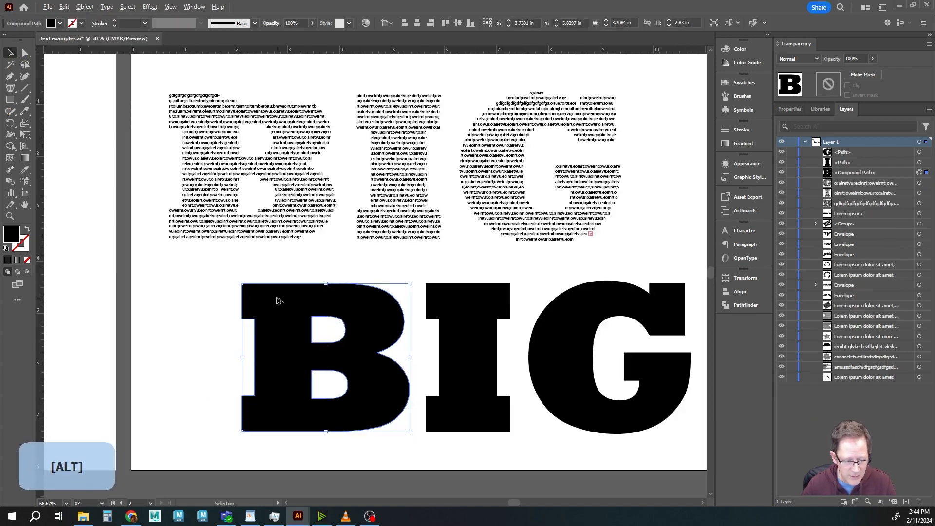
scroll(281, 299, down, 1)
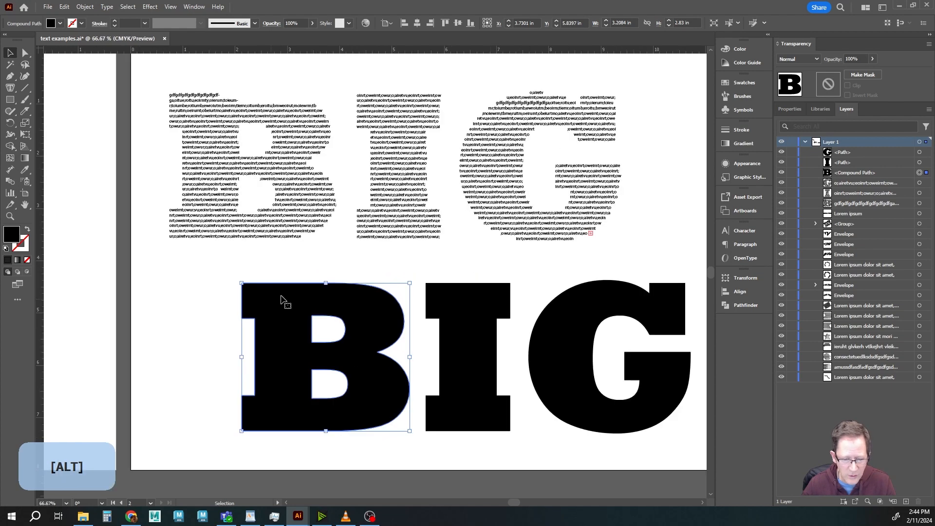
click(28, 115)
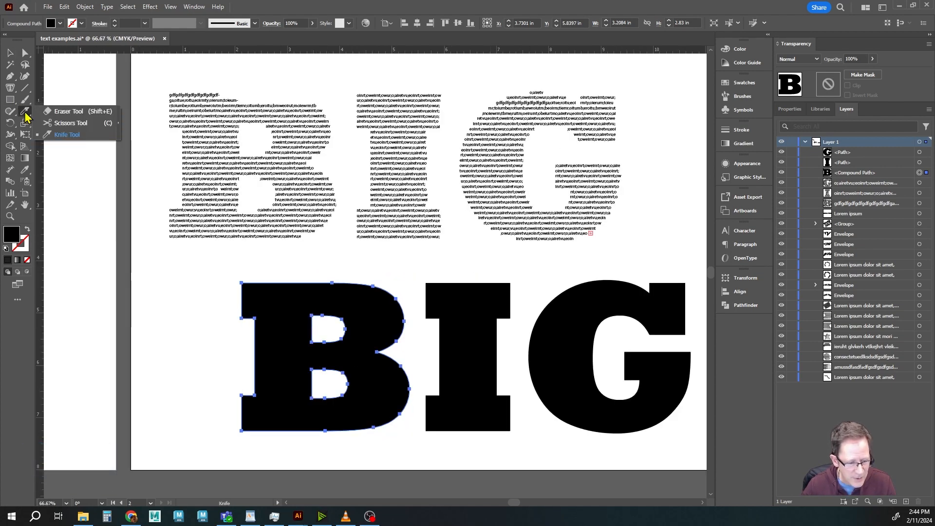
click(68, 122)
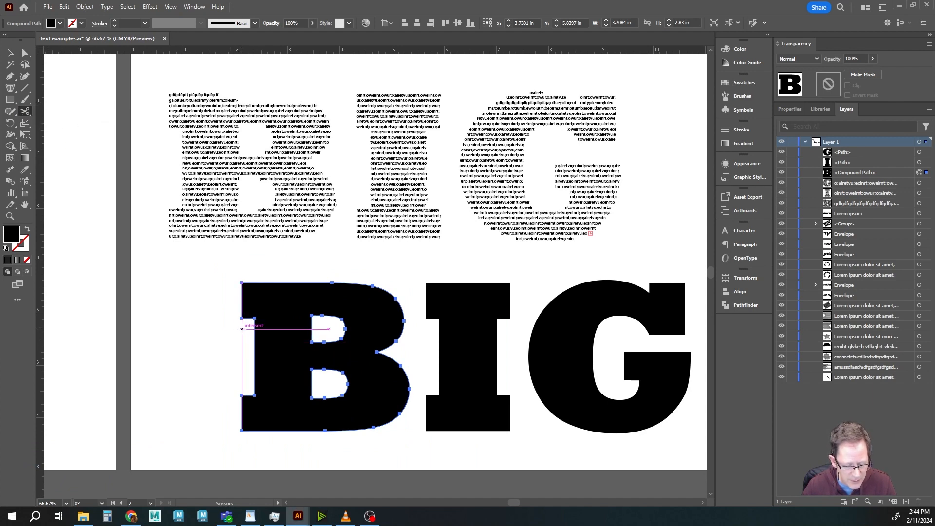
click(240, 329)
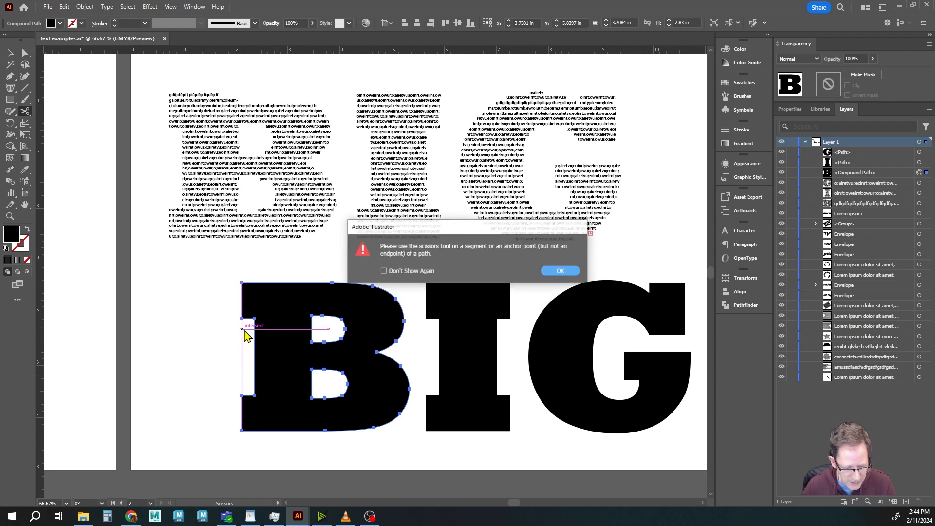
click(548, 270)
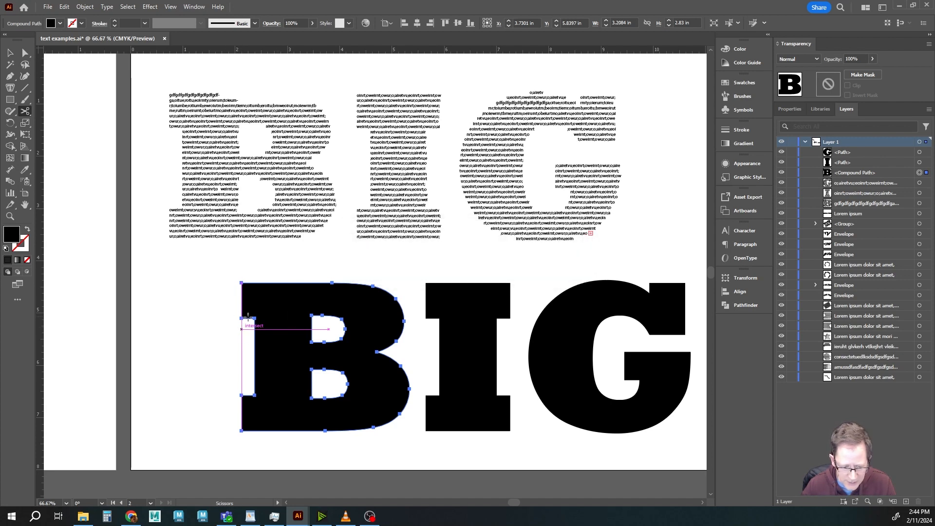
- Cut the solid letter B with the Knife tool from the left edge of its stem into the upper and lower counters
drag(28, 118, 53, 137)
key(shift)
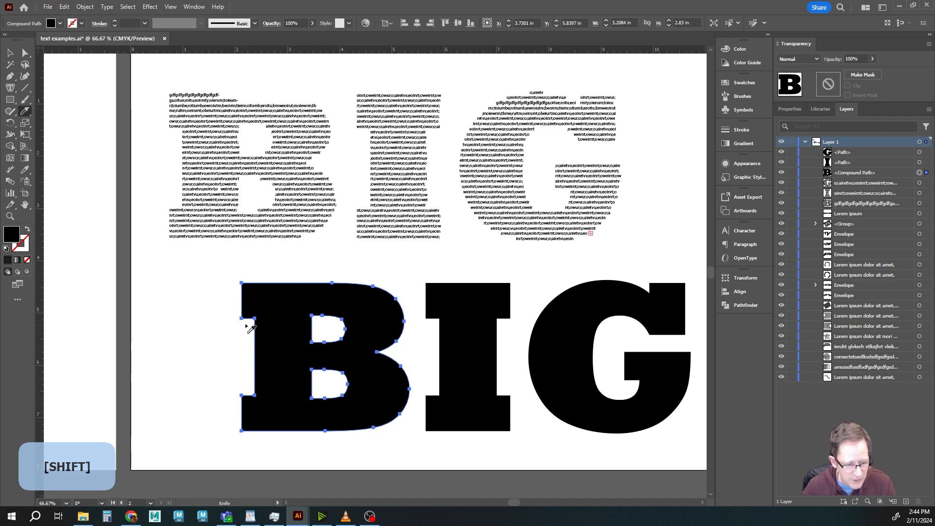
click(26, 116)
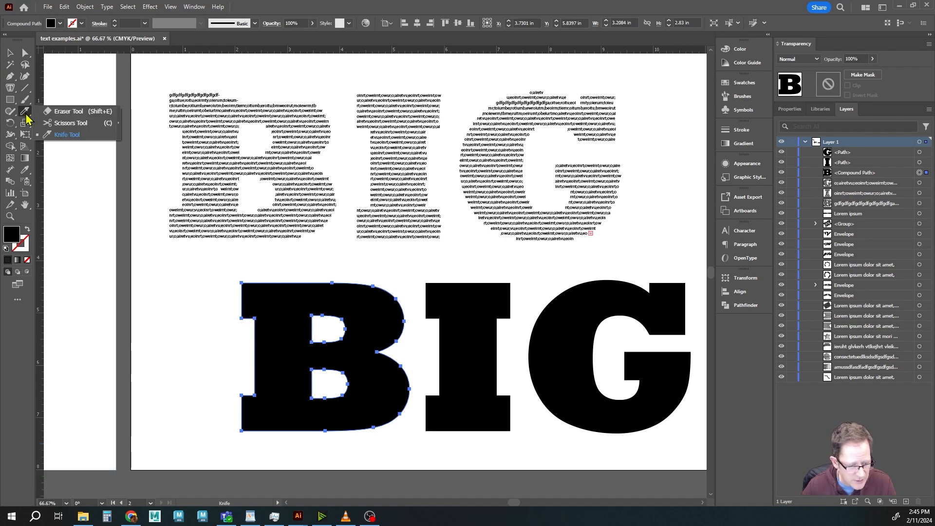
key(shift)
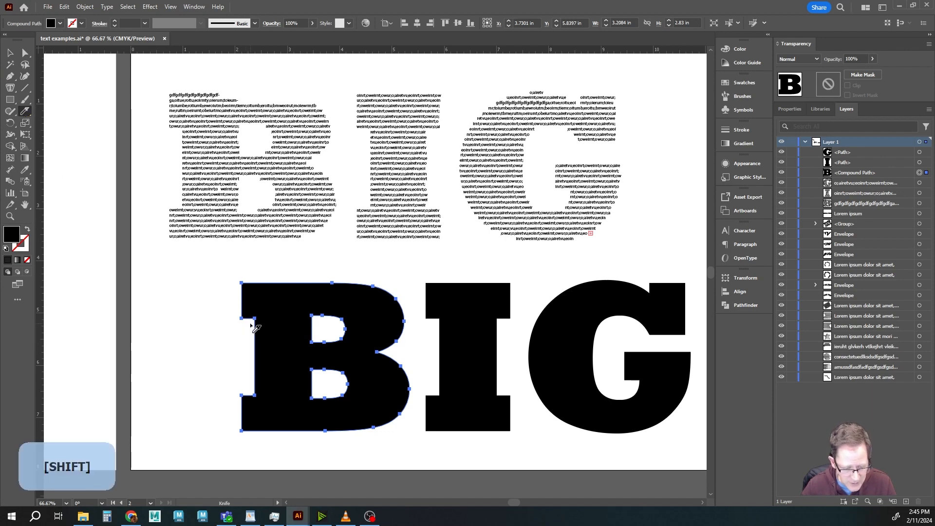
drag(249, 328, 330, 329)
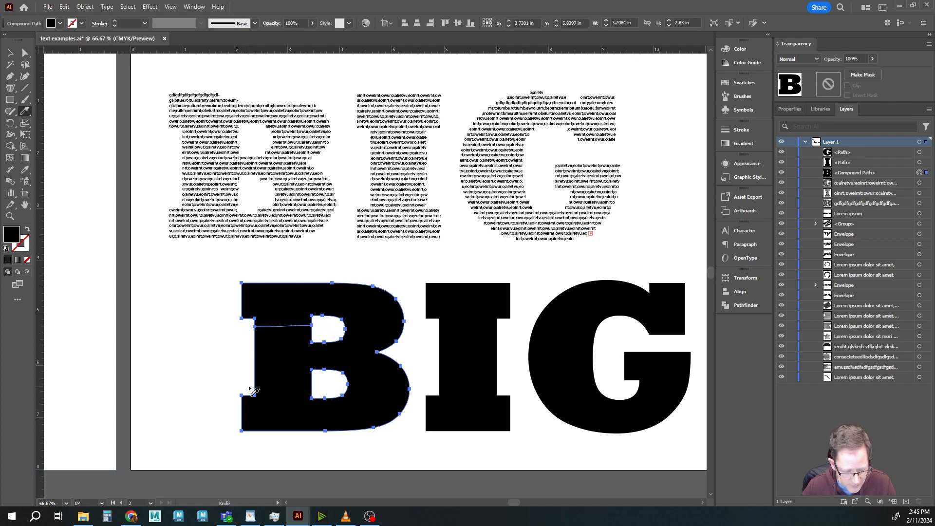
drag(249, 387, 323, 387)
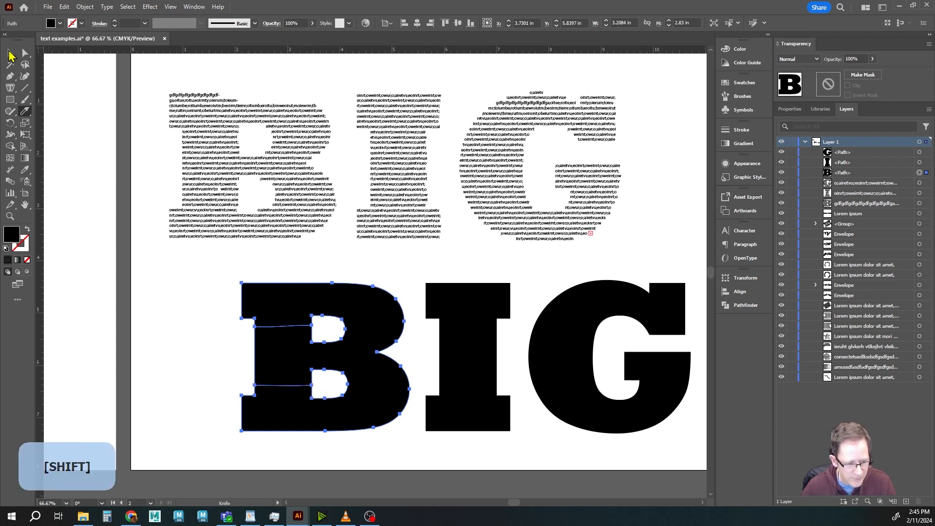
- Select the solid letters B, I and G in turn to check that each is one path, and deselect everything
click(10, 53)
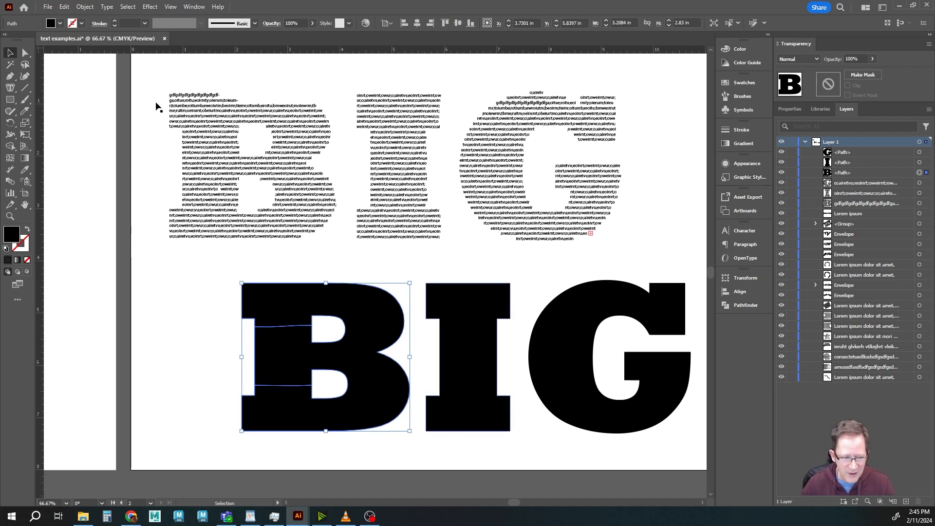
click(194, 285)
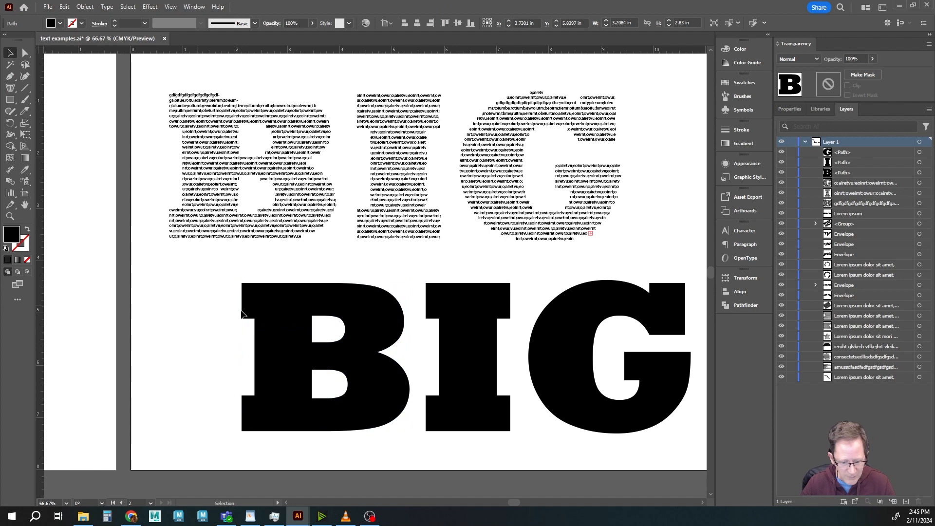
click(365, 313)
click(463, 317)
click(560, 328)
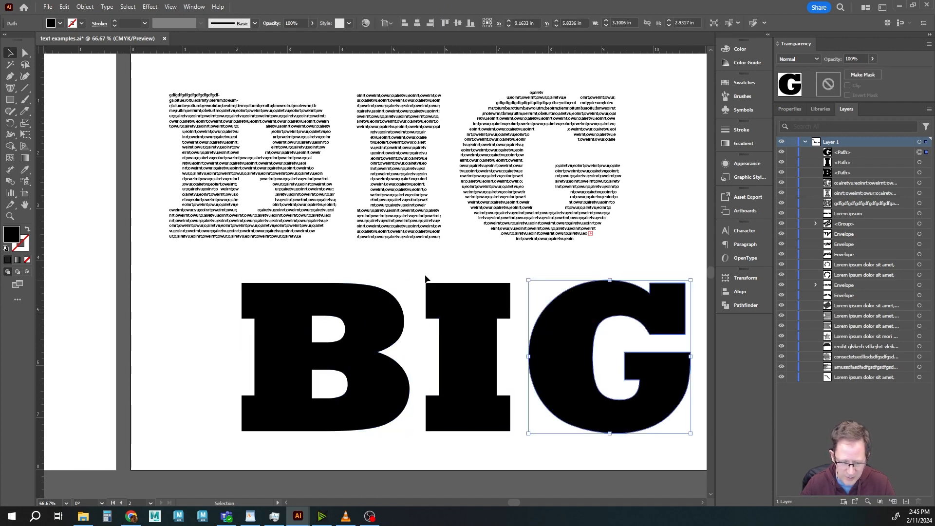
click(285, 298)
click(158, 266)
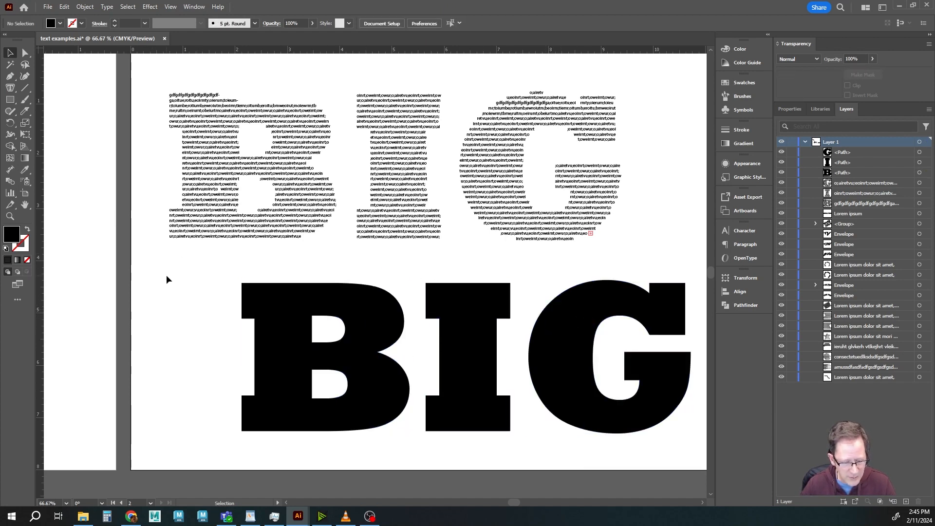
- Convert the solid letter B into an area type frame and set its font size to 7 pt
click(11, 89)
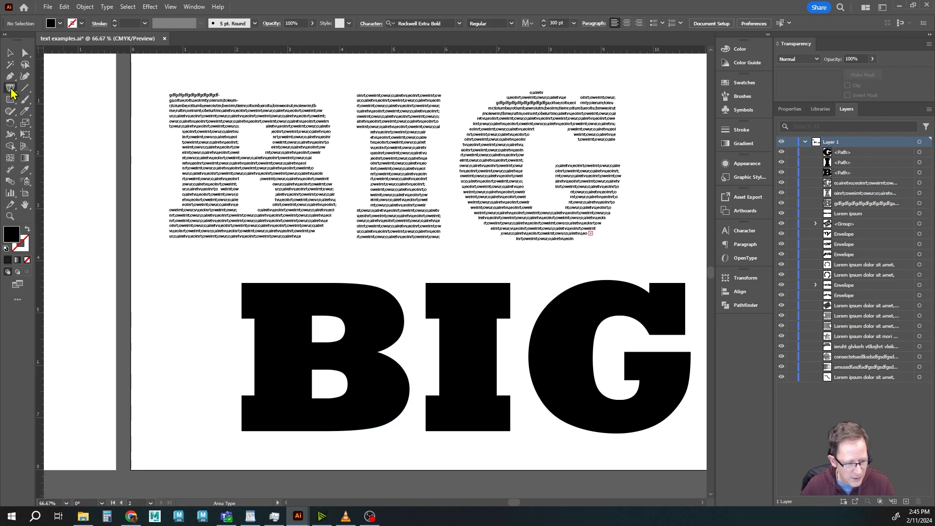
click(254, 289)
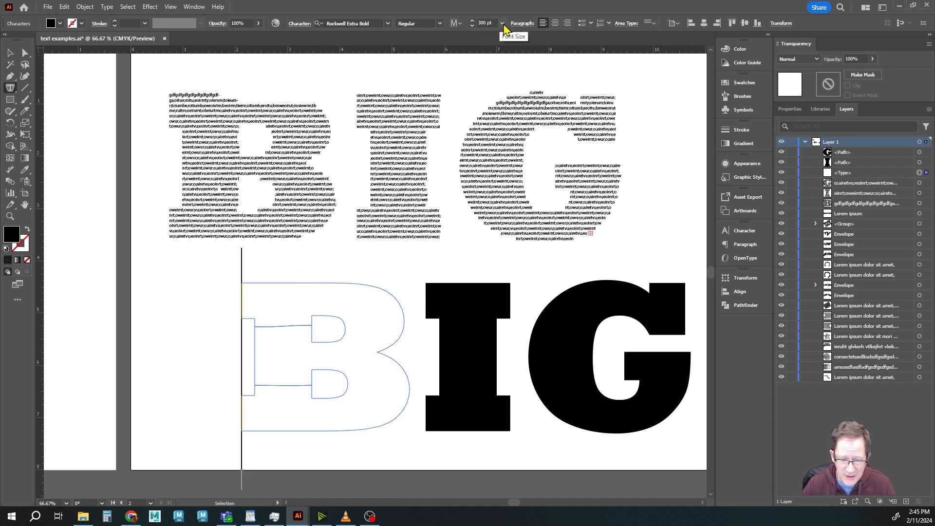
click(502, 23)
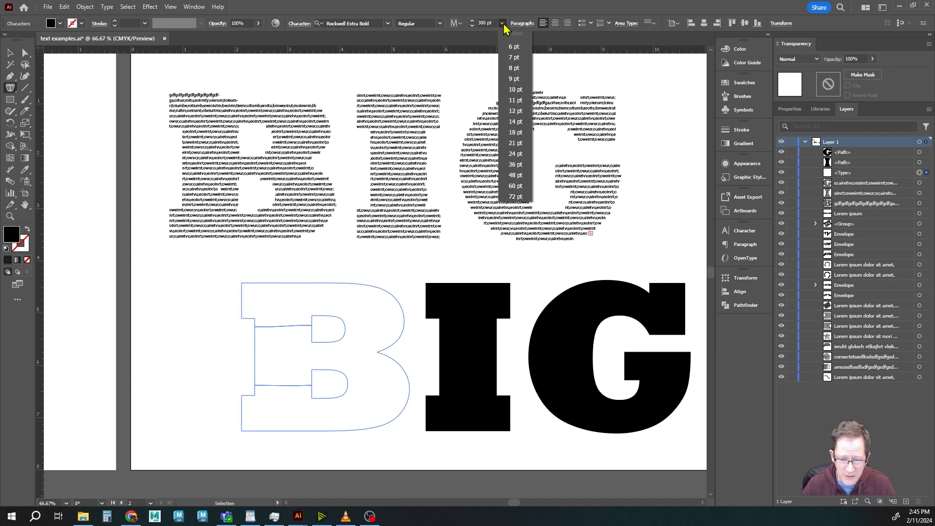
click(513, 57)
- Fill the area type frame of the letter B with random placeholder characters until the text overflows its bottom edge
text(lseiur;vweo)
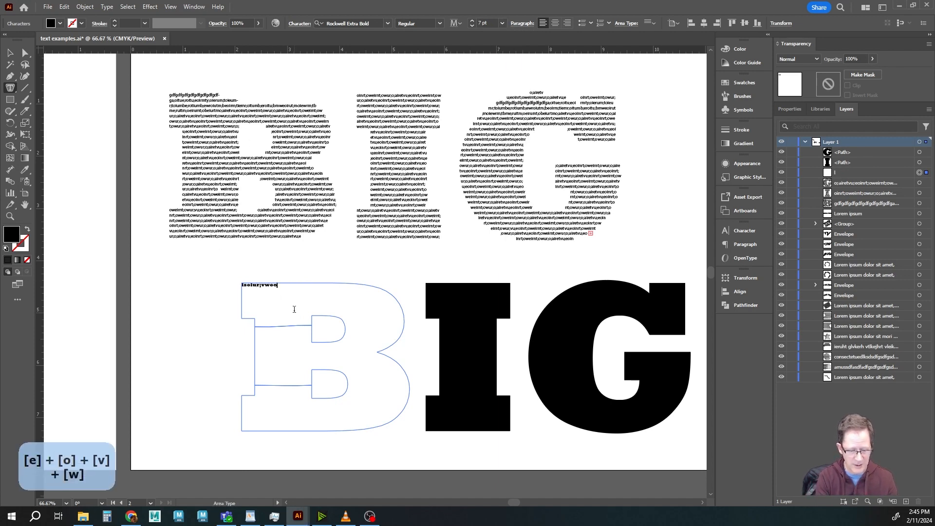
text(lut;eoritu;oeirty;oleiyrtlnowieyr;ntvoiweur;toviwemu;toviuwer;noviwe;roti)
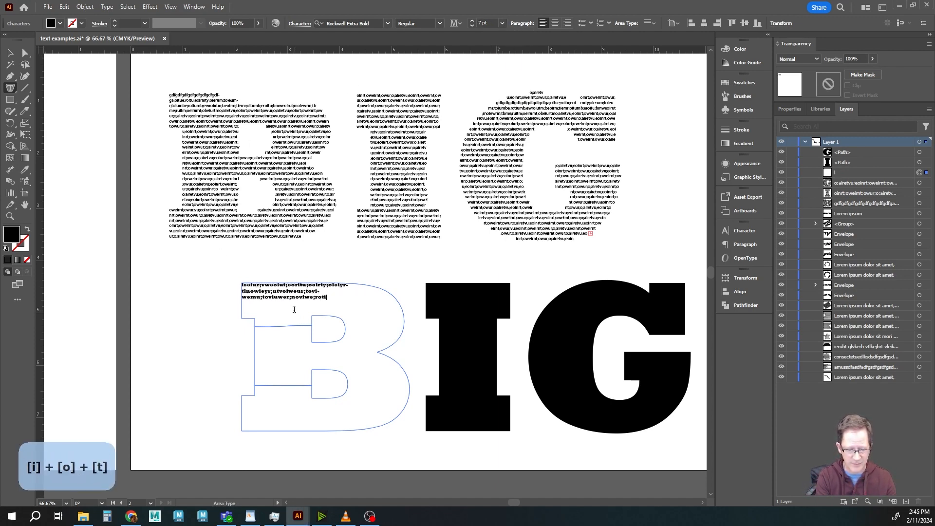
text(uwe;roitvuwm;eotiumv;weoriutm;woeirutmv;oweirmt;vowieurm;tvoiweum;toviuwer;toivumwe;)
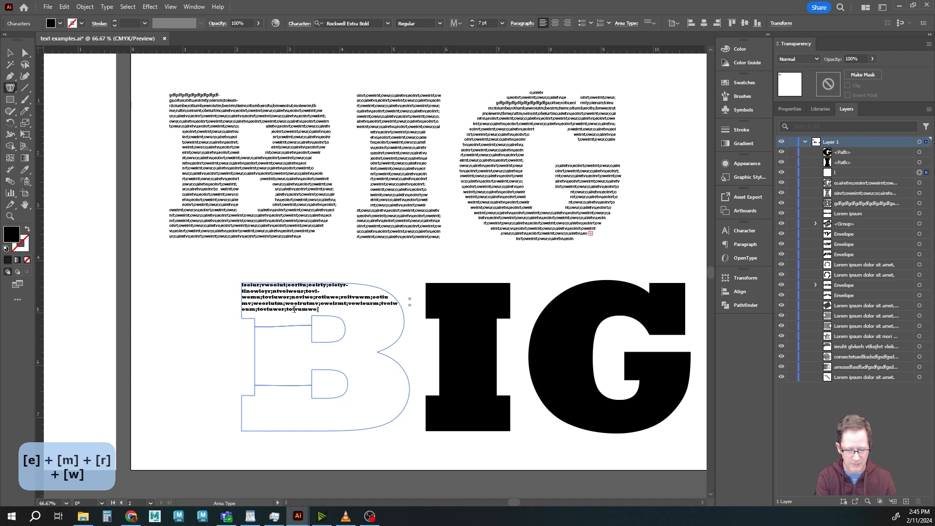
text(rotiuvm;weoritumv;woeirumvt;woeirumvt;woeiumtv;woeirtv;mowiurt;mvowieurmv;towiermt;owieumr;toiwuer;otiuvmweroituvw;eo)
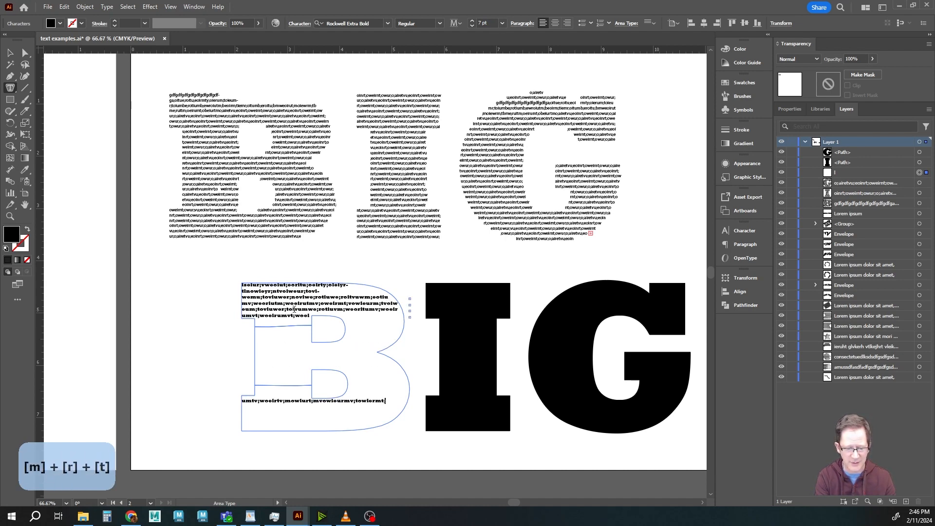
text(uvmwer;oitvuw;eoriuvm;oeiruvim;oweruim;voweurv;towieur;tmvoiwerm;toivuwem;oitvuwm;roiutvm;weoiutv;mowerutmv;)
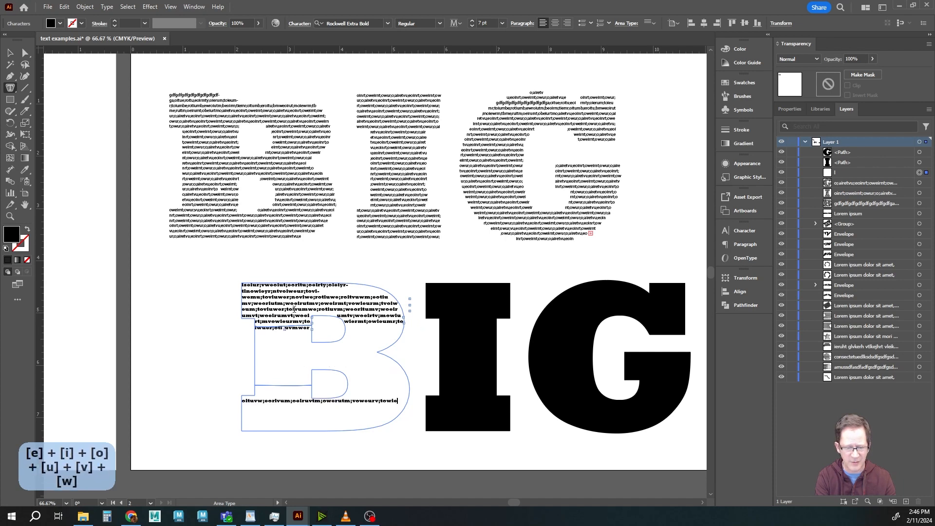
text(owelrv;toiwerm;tv)
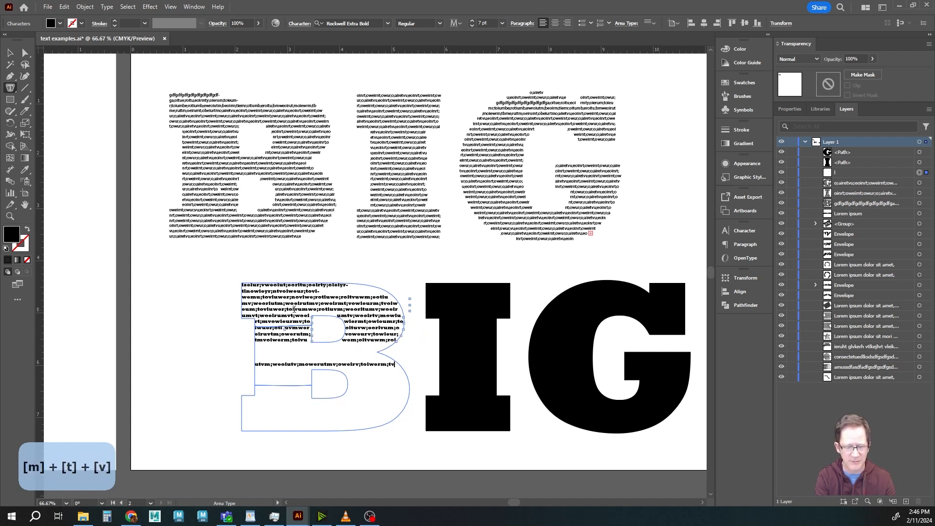
text(oiweu;tmvoiwerm;vtoiuewrmotviuwne;roitvum;wroivtum;weoriutm;vwoeurmt;voiewru;toieuwr;tvoiwerm;toivuwer;ovtiumw;eroituvm;eoriutmv;owr)
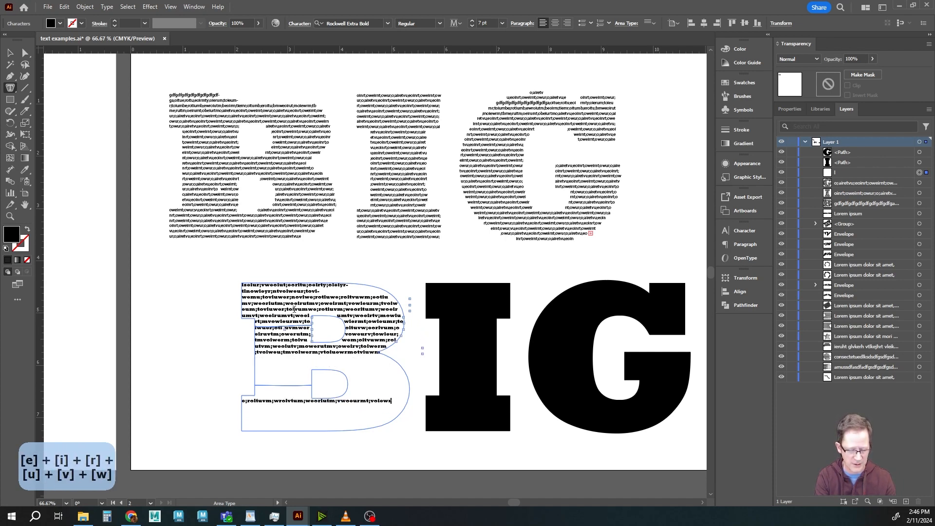
text(iutvm;weoiumt;oiwrum;tvoiweur;vmtoiwurm;vtoiuwe;rotiumw;oriutvm;weorvtum;)
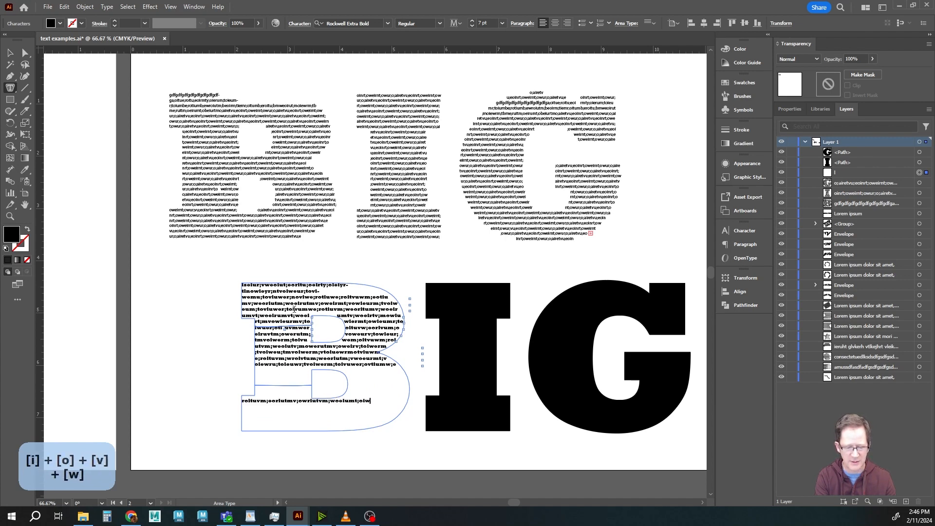
text(o)
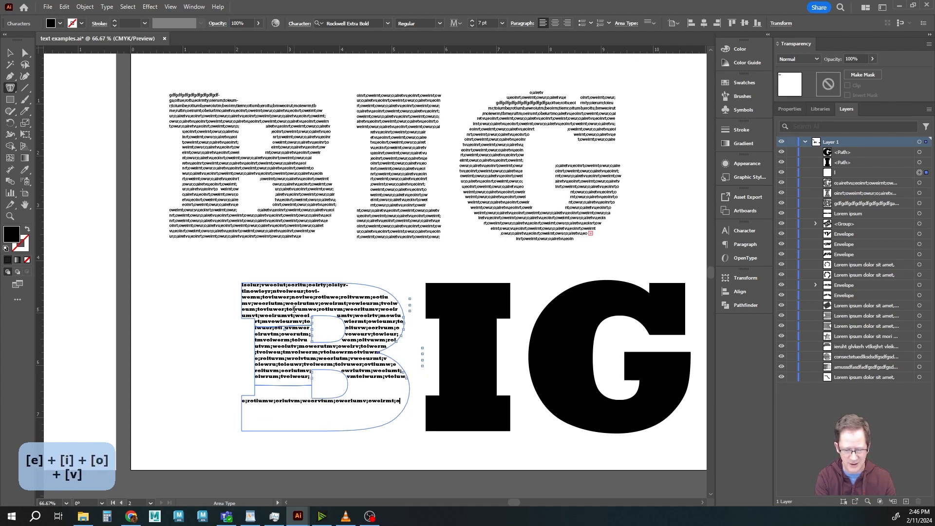
text(weriumv;owelrmt;oiewum;tvoiwerm;vtoiuwer;otvium;wroituvm;weorvutm;weoiutm;vwelurmtv;woiurvmt;ow)
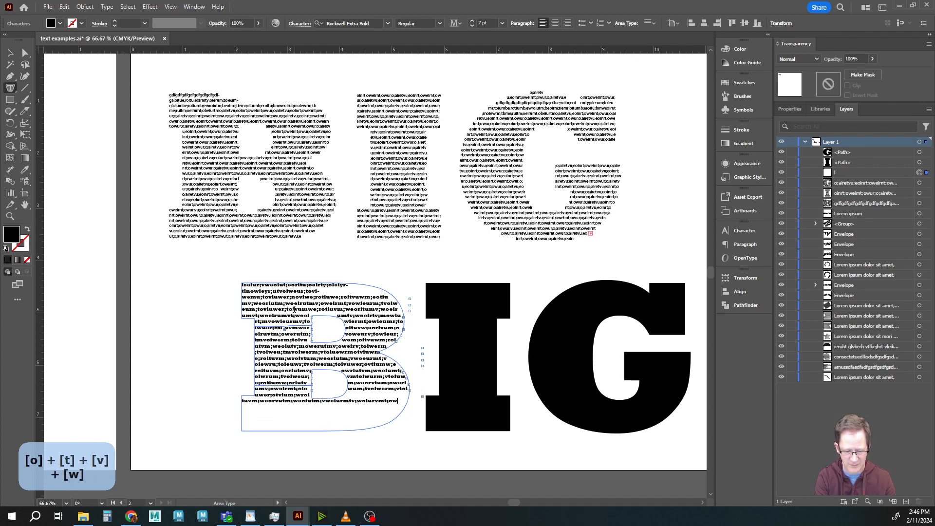
text(eirmtv;woieurmv;owiuerm;toiwuerm;toiweurm;toviumwe;roivtumwe;orivtumw;eroituvm;weoiutvm;woirumtv;oweirmt;voiewurmv;owieurm;tovi)
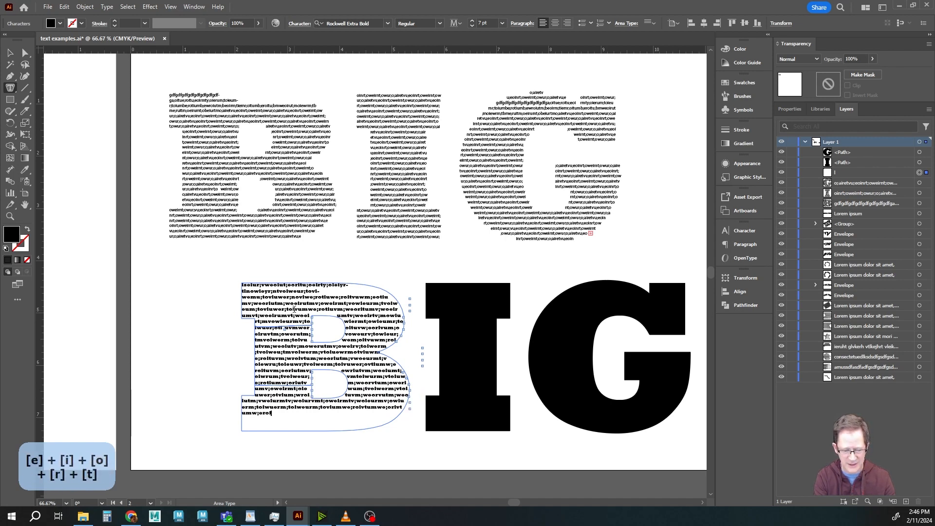
text(erumtv;oumer;t)
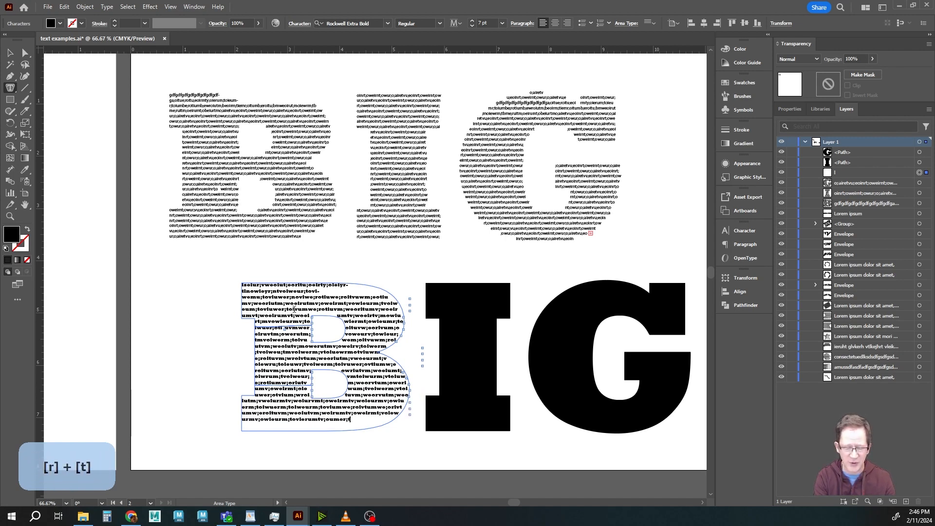
text(oviuer;mtvowume;toiewrvumt;woeirut;weoirtvum;weoi)
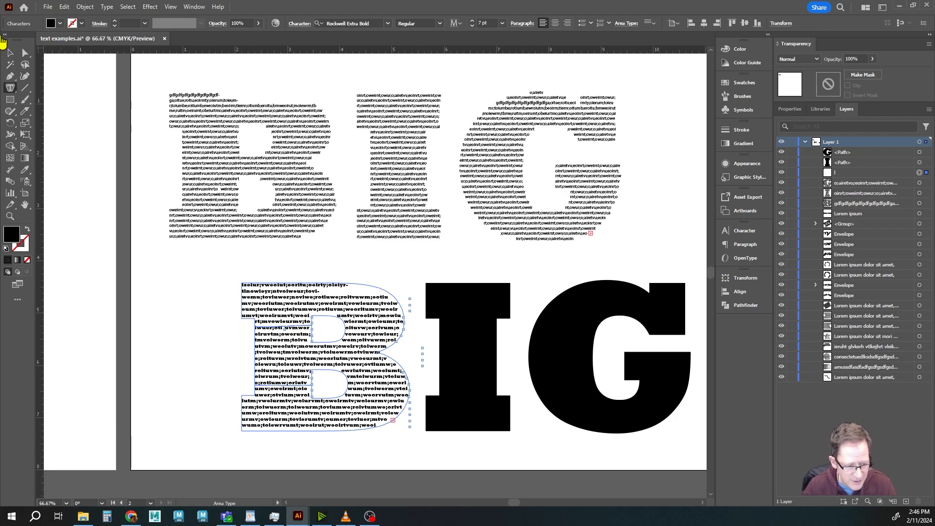
- Thread the overflow text of the lower letter B into the solid letter I, and from there into the solid G
click(10, 55)
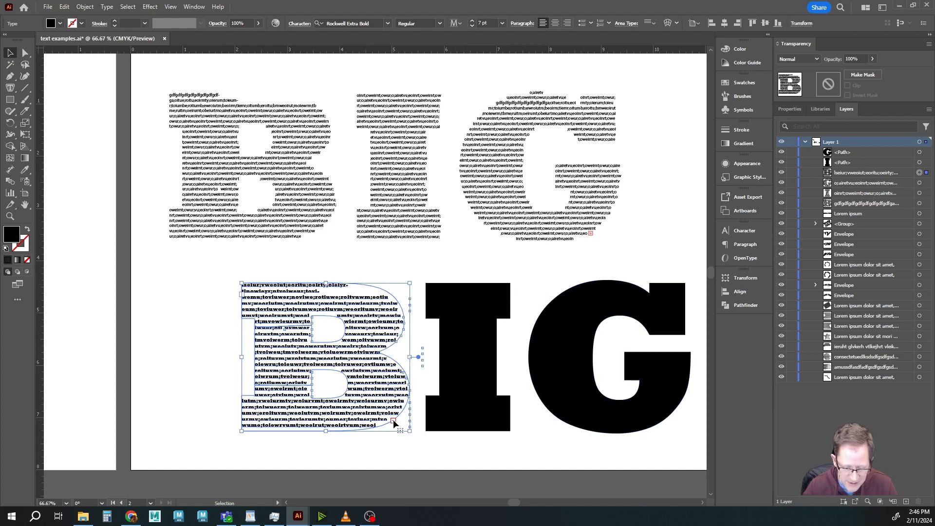
key(t)
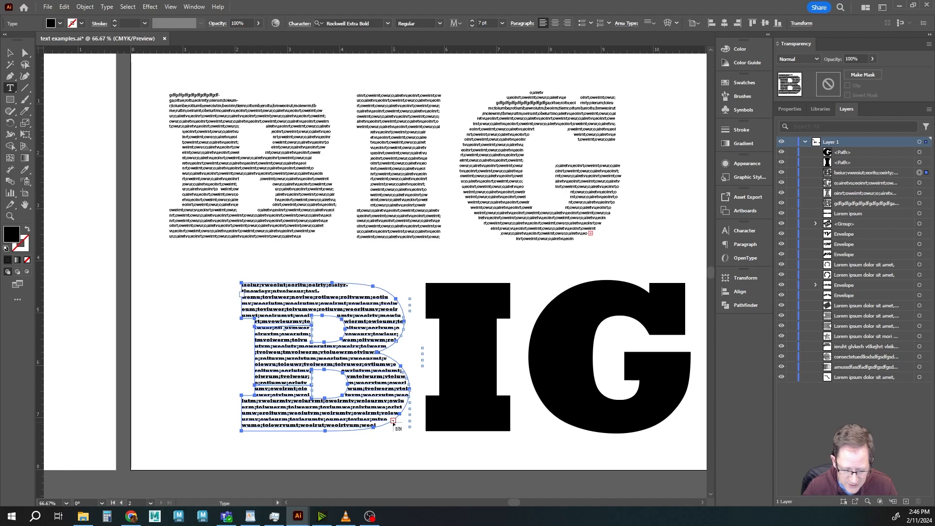
click(434, 285)
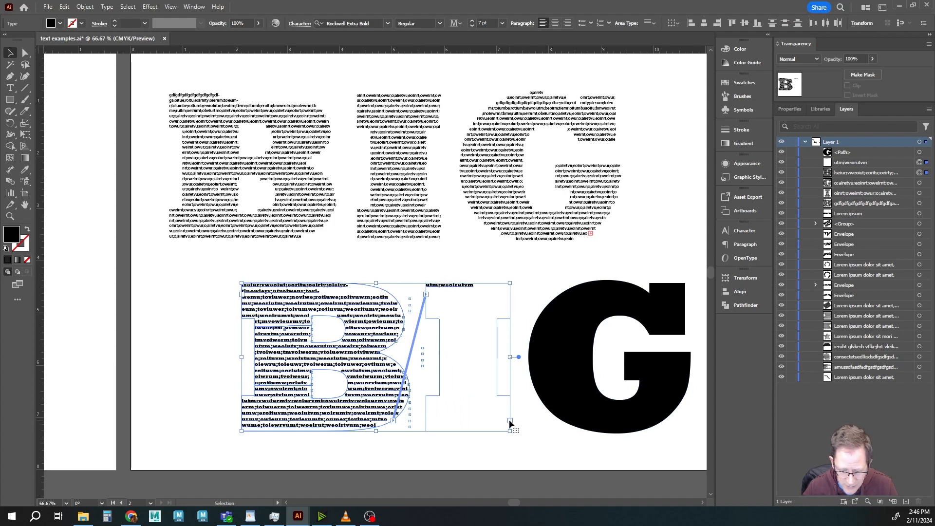
key(t)
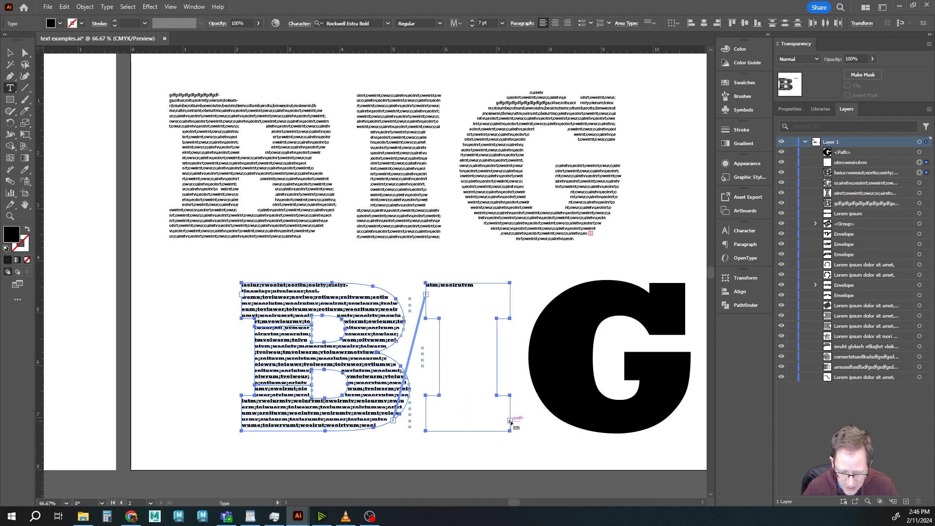
click(559, 295)
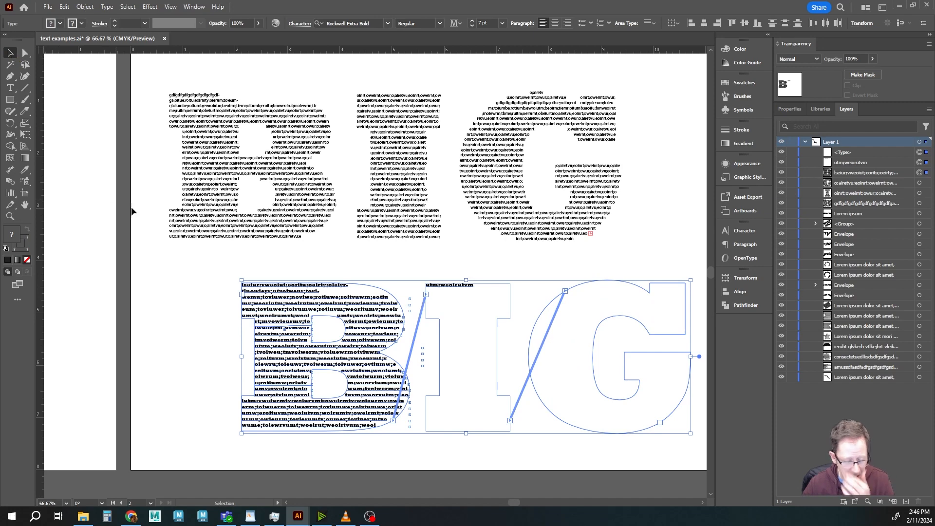
- Insert "oeiruweouyn" into the text inside the I, and duplicate the whole threaded text until all three letters are filled
key(t)
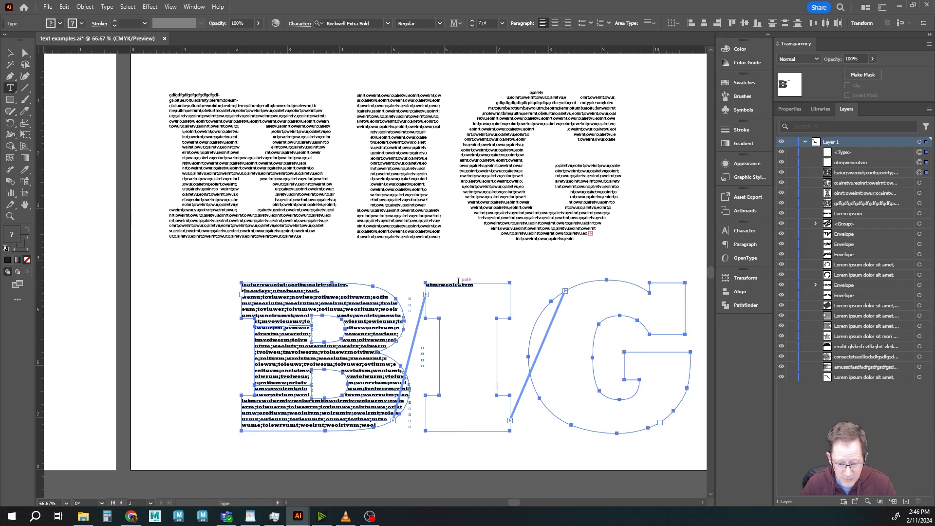
click(458, 286)
text(oeiruweouy)
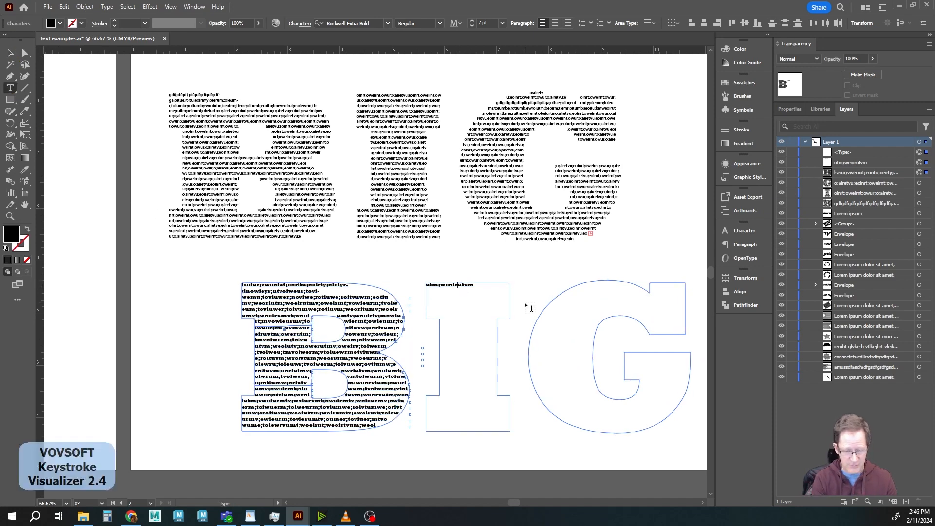
text(n)
key(ctrl+a)
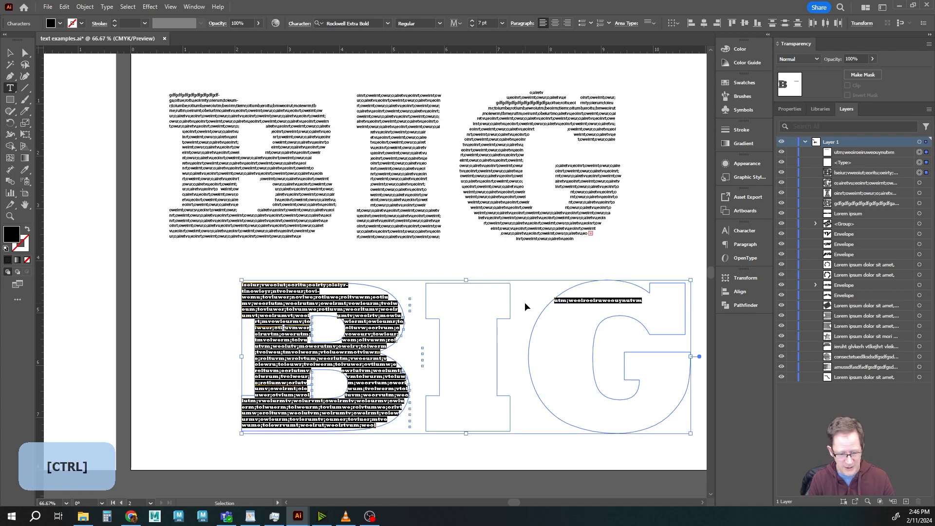
ctrl+click(525, 302)
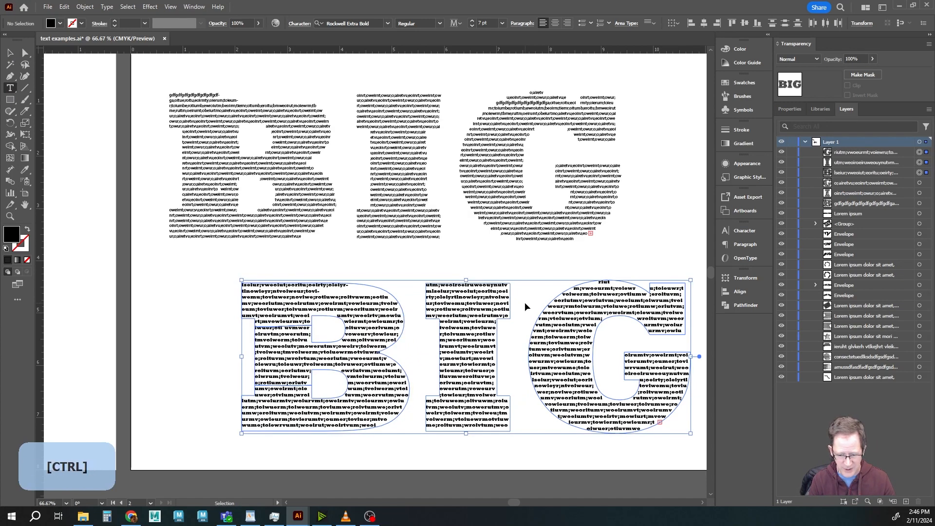
- Shift the text-filled letter I of the lower BIG slightly to the right, and deselect it
click(10, 53)
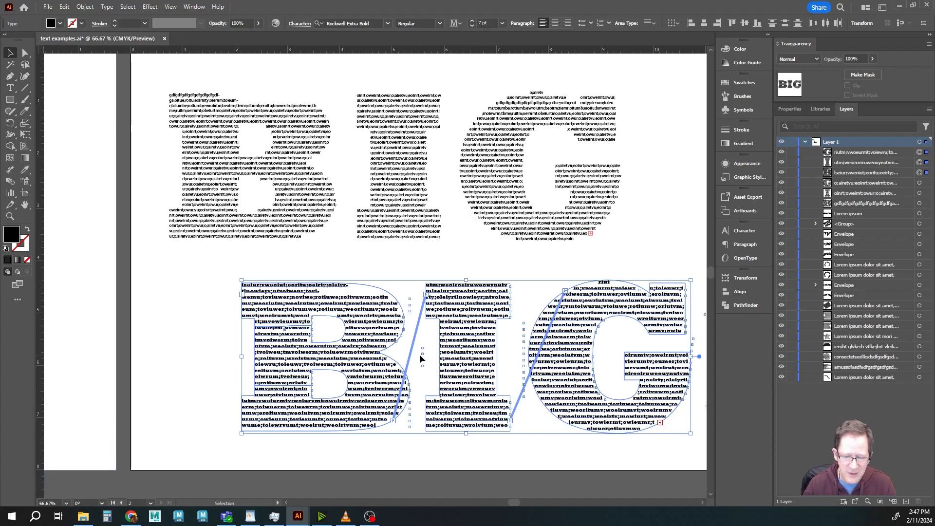
click(205, 336)
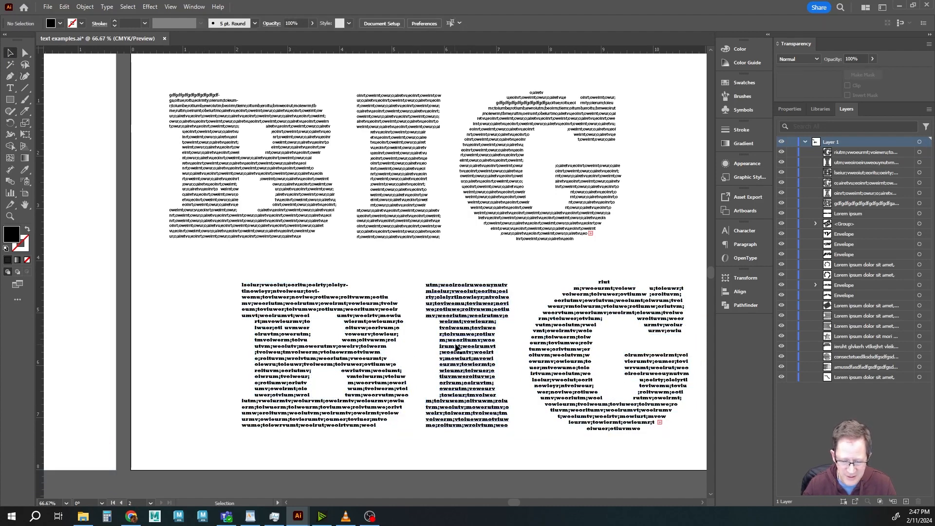
mouse_move(464, 347)
mouse_down()
mouse_move(413, 346)
mouse_move(466, 348)
mouse_up()
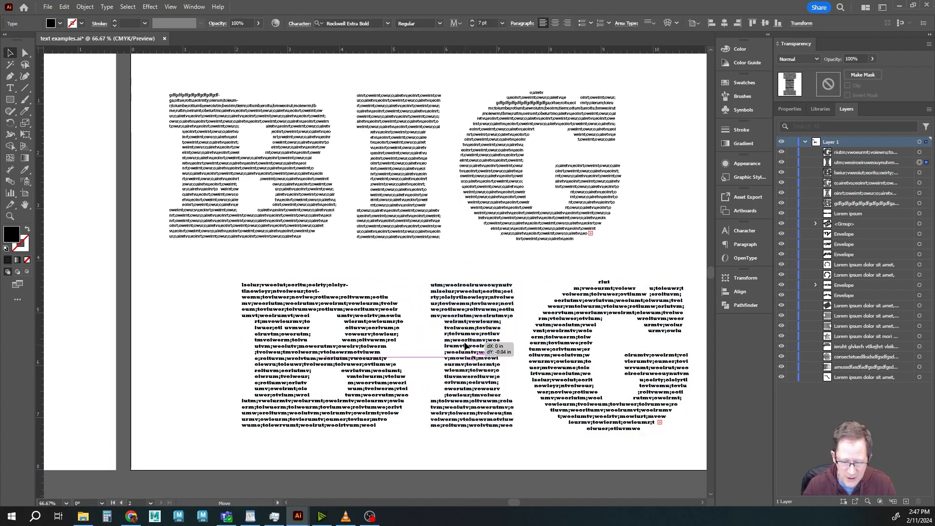
click(196, 297)
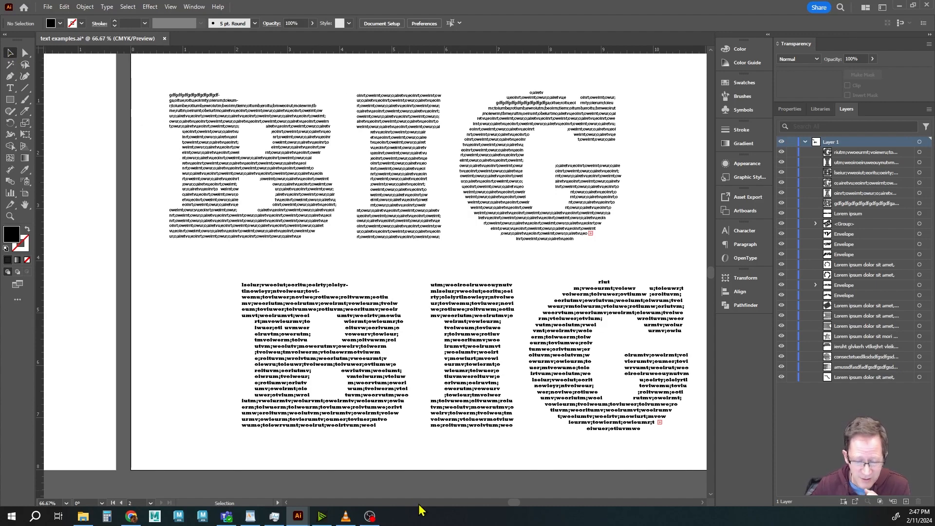
- Select all five outlined letters of the warped word TEXTS together with the Direct Selection tool
click(373, 397)
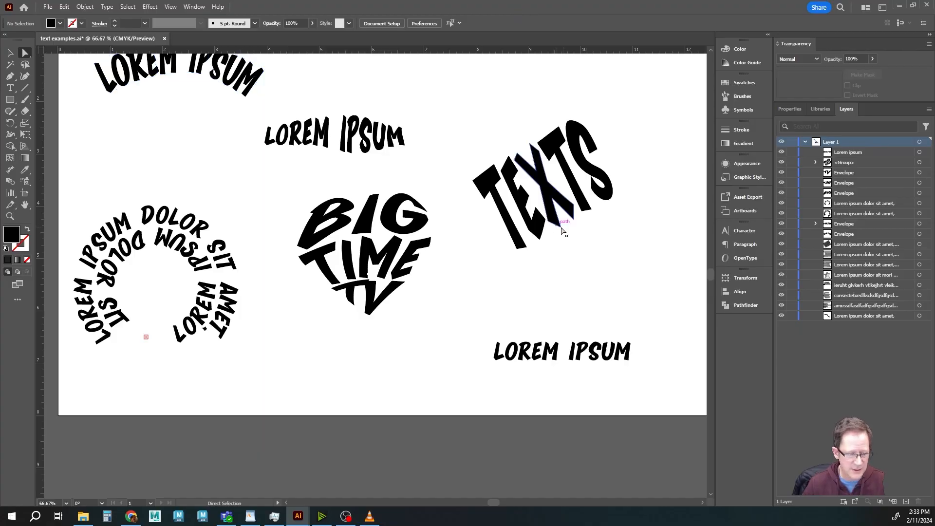
click(516, 197)
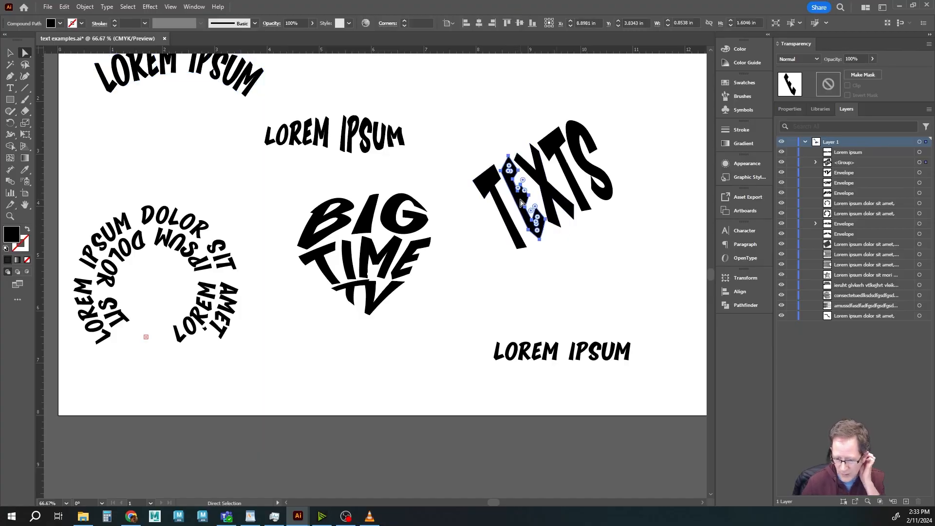
shift+click(547, 192)
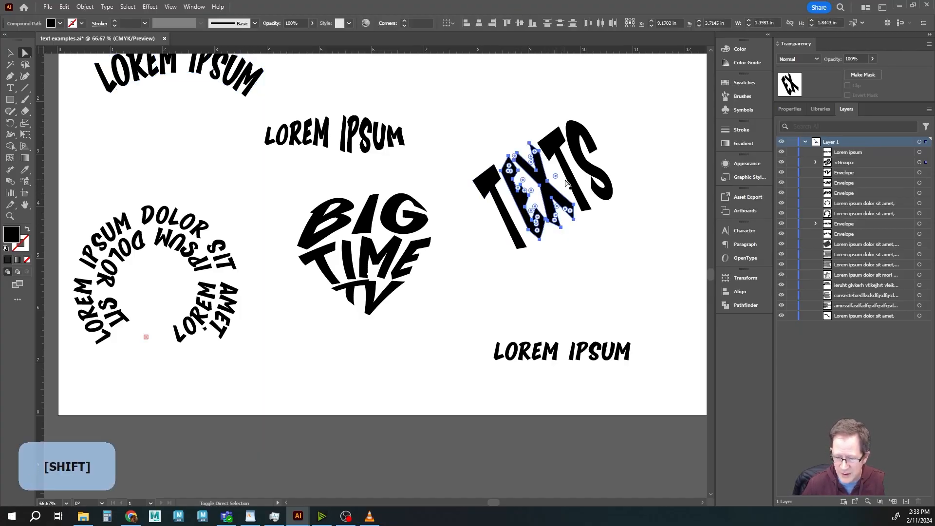
shift+click(566, 180)
shift+click(582, 158)
shift+click(491, 188)
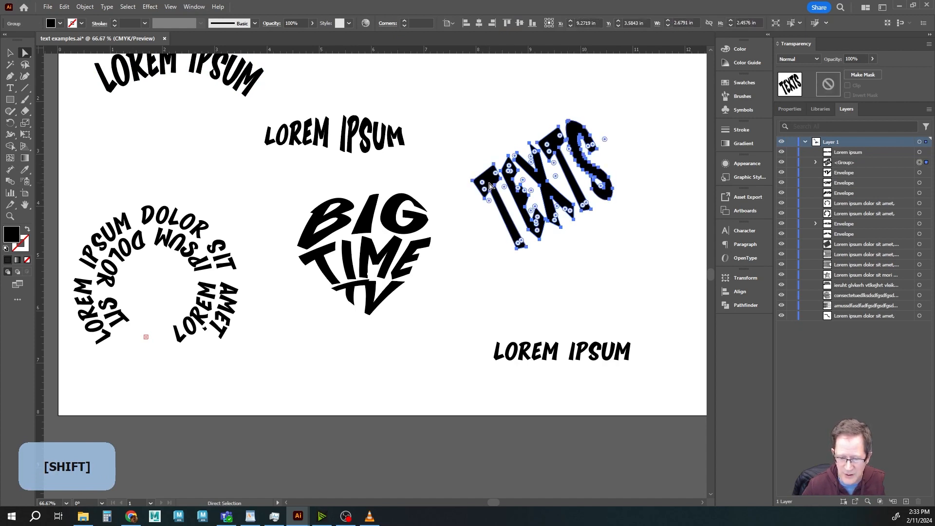